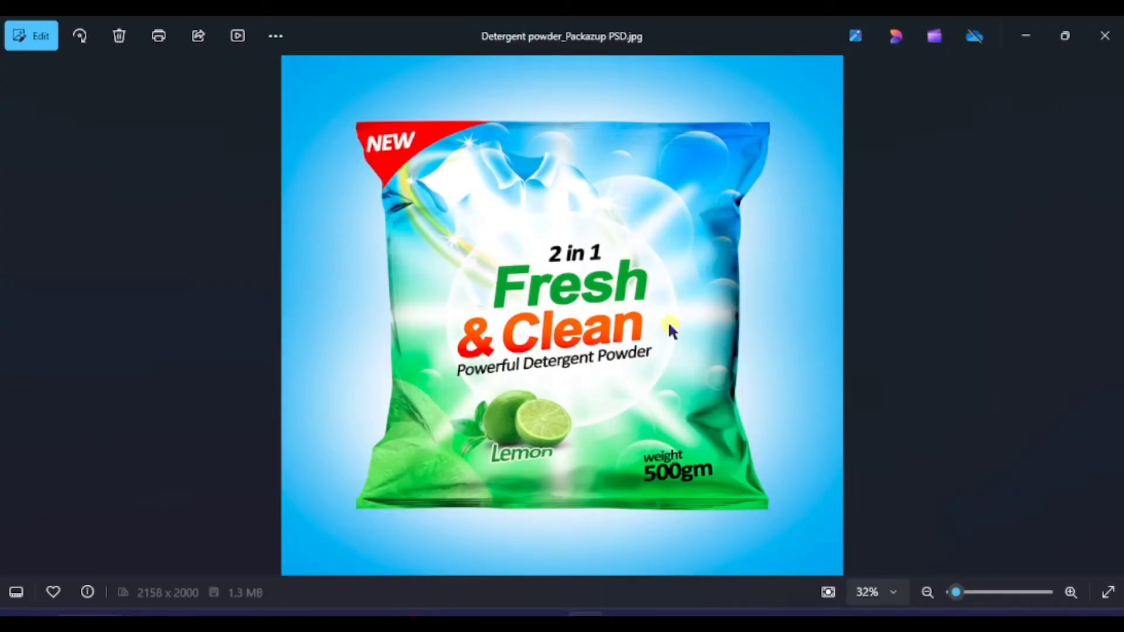
{"action": "scroll", "coordinate": [673, 328], "scroll_direction": "up", "scroll_amount": 2}
{"action": "scroll", "coordinate": [616, 265], "scroll_direction": "down", "scroll_amount": 2}
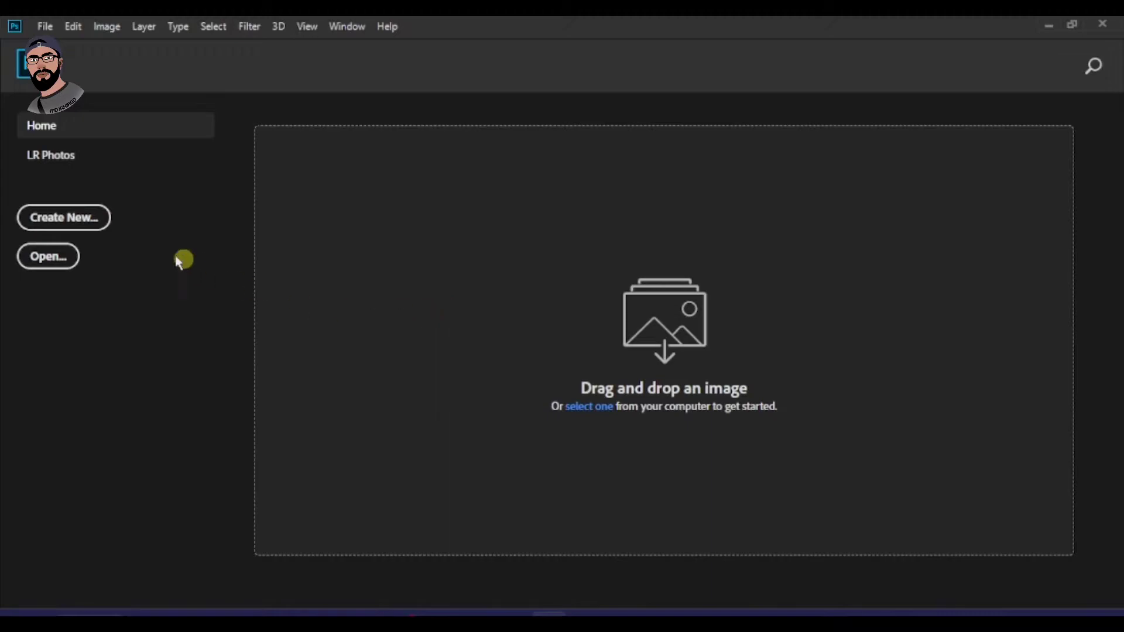
Create a new 5.4 × 6 inch document at 150 pixels/inch in RGB Color with a white background.
{"action": "left_click", "coordinate": [82, 225]}
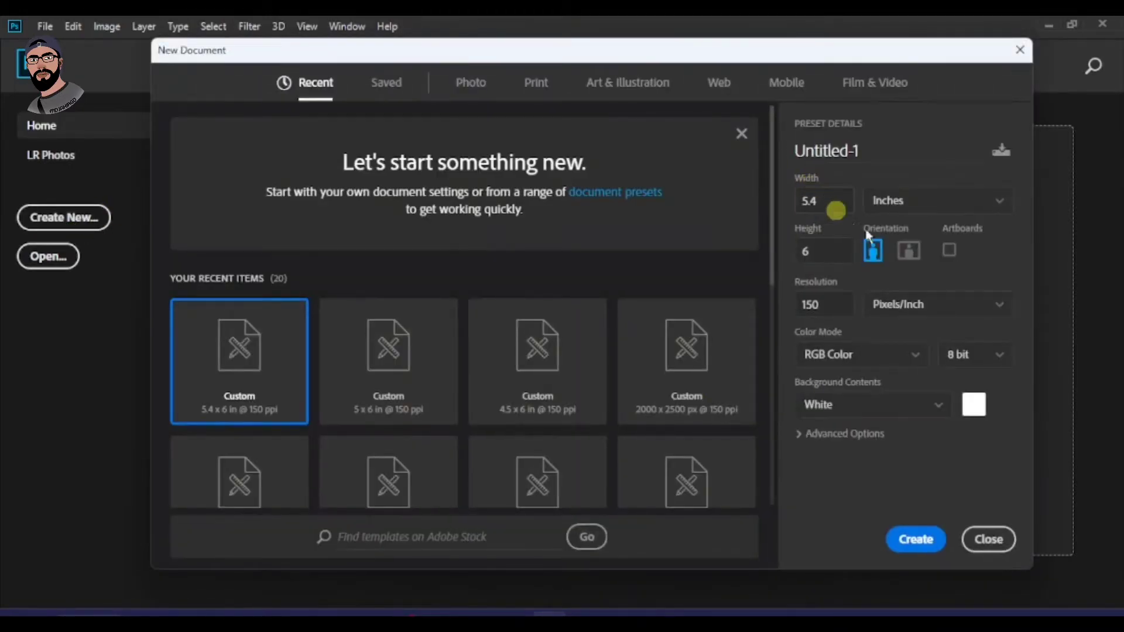
{"action": "left_click", "coordinate": [823, 201]}
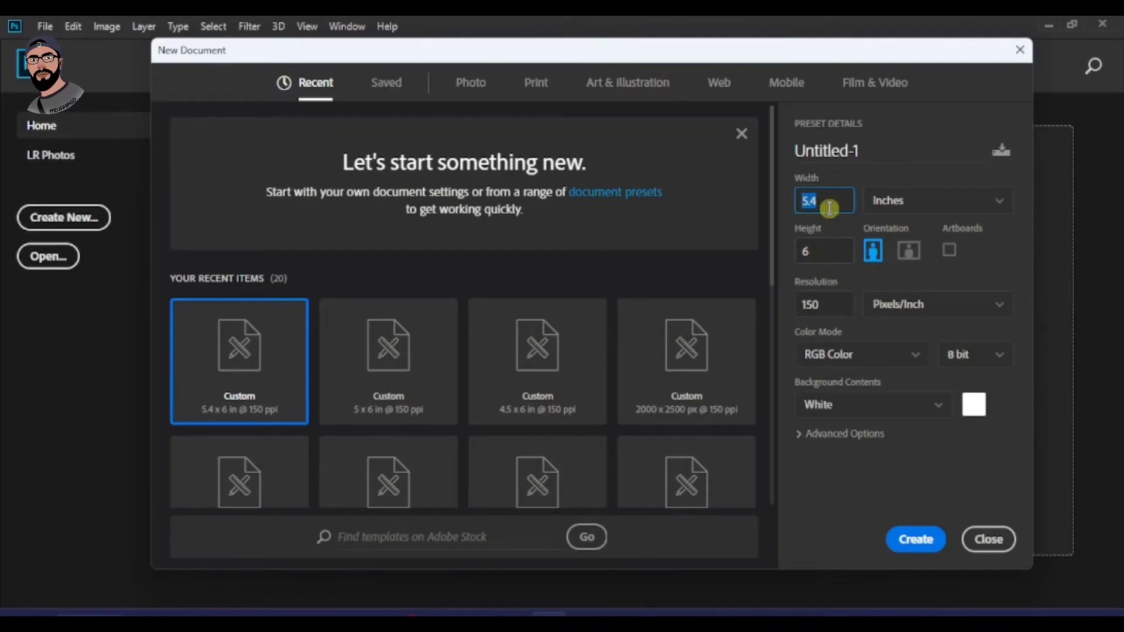
{"action": "left_click", "coordinate": [814, 252]}
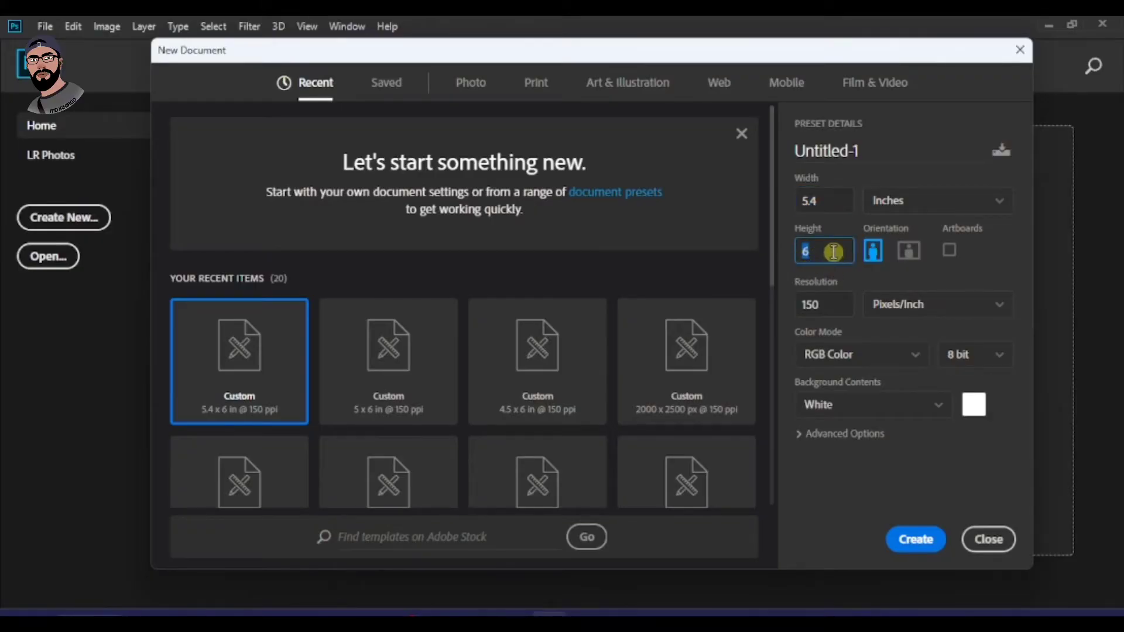
{"action": "left_click", "coordinate": [936, 200]}
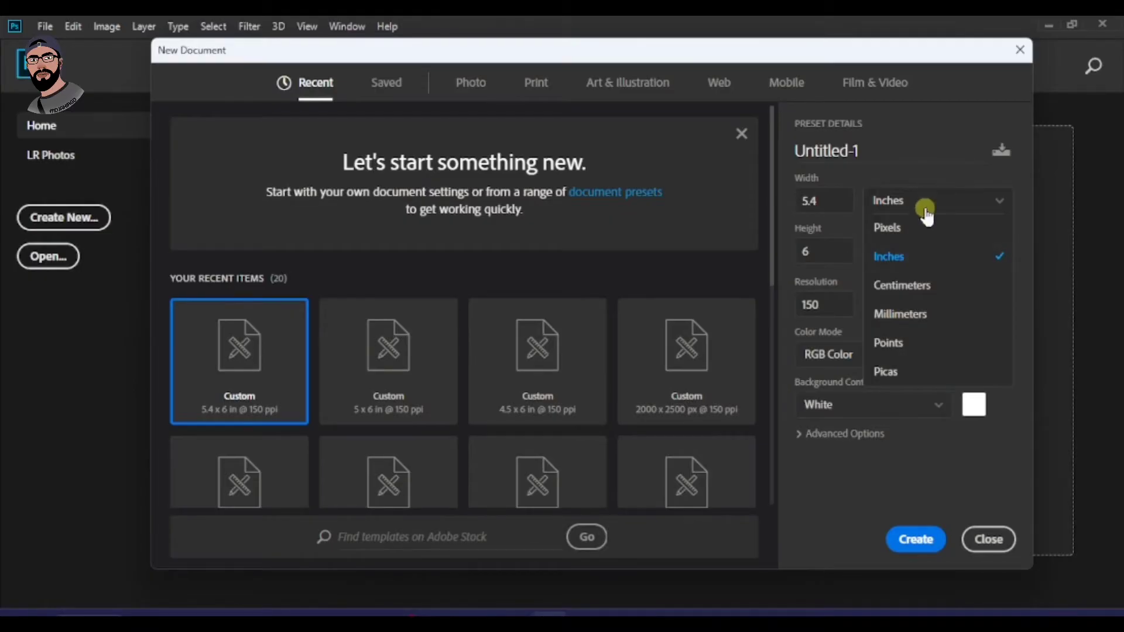
{"action": "left_click", "coordinate": [924, 208]}
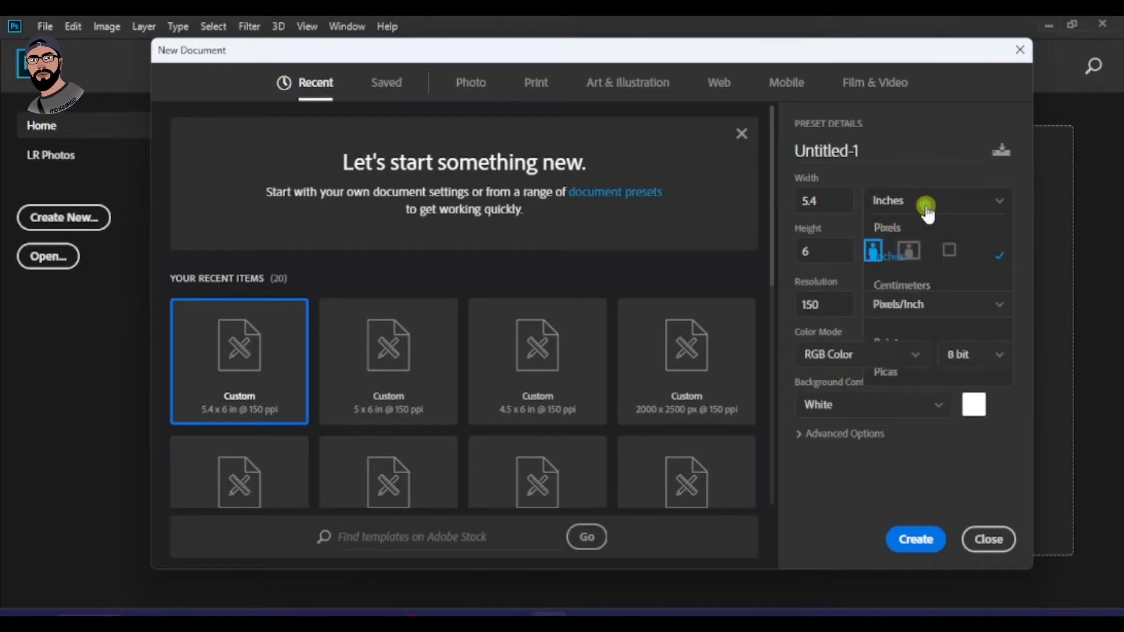
{"action": "left_click", "coordinate": [826, 305]}
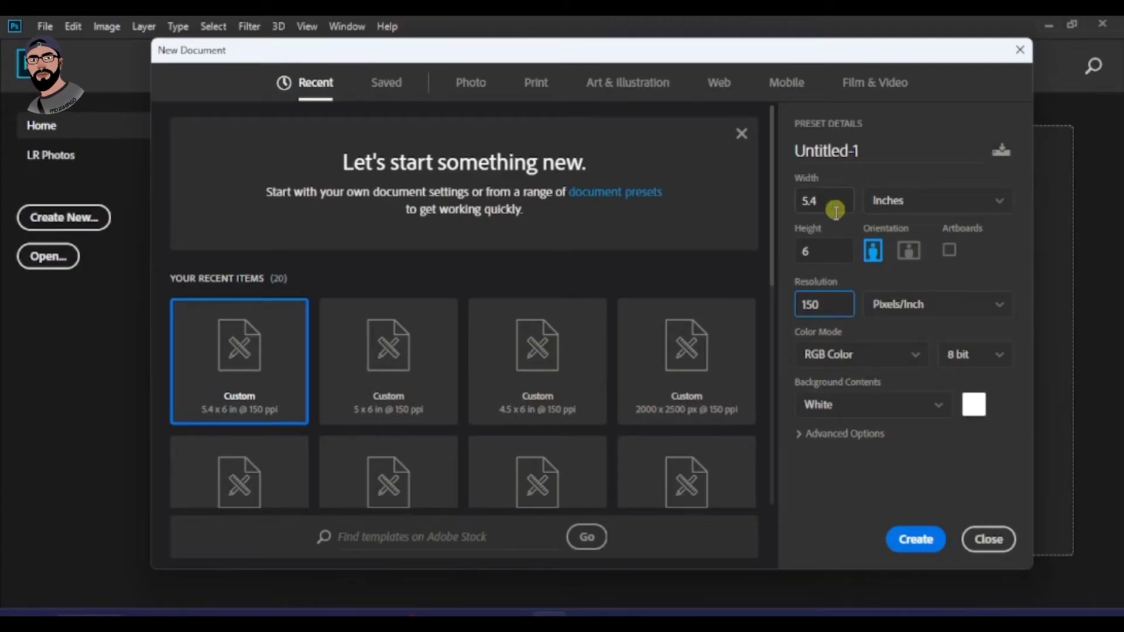
{"action": "left_click", "coordinate": [915, 539]}
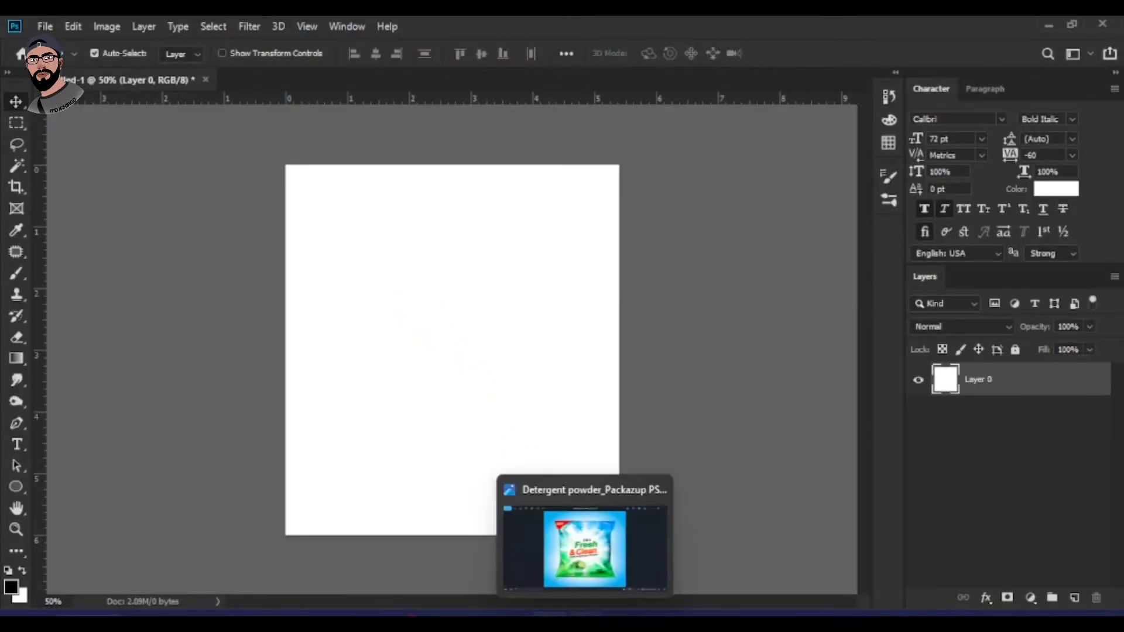
Examine the detergent pouch reference image up close in the photo viewer, including its bubbles, and return to the blank document.
{"action": "left_click", "coordinate": [584, 609]}
{"action": "scroll", "coordinate": [739, 189], "scroll_direction": "up", "scroll_amount": 2}
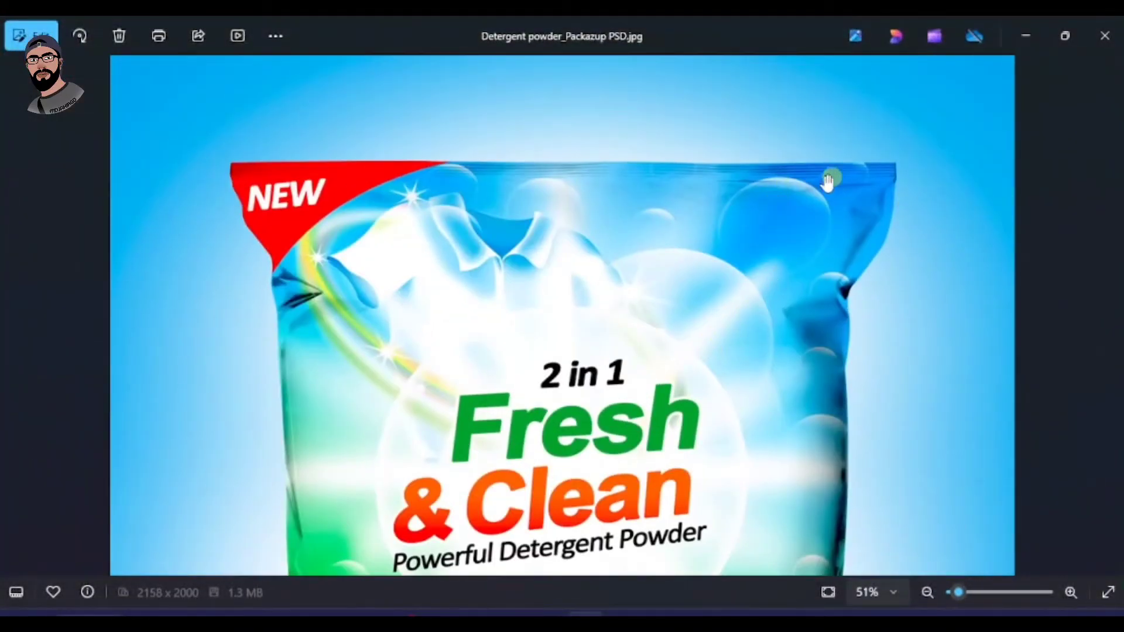
{"action": "scroll", "coordinate": [760, 325], "scroll_direction": "down", "scroll_amount": 1}
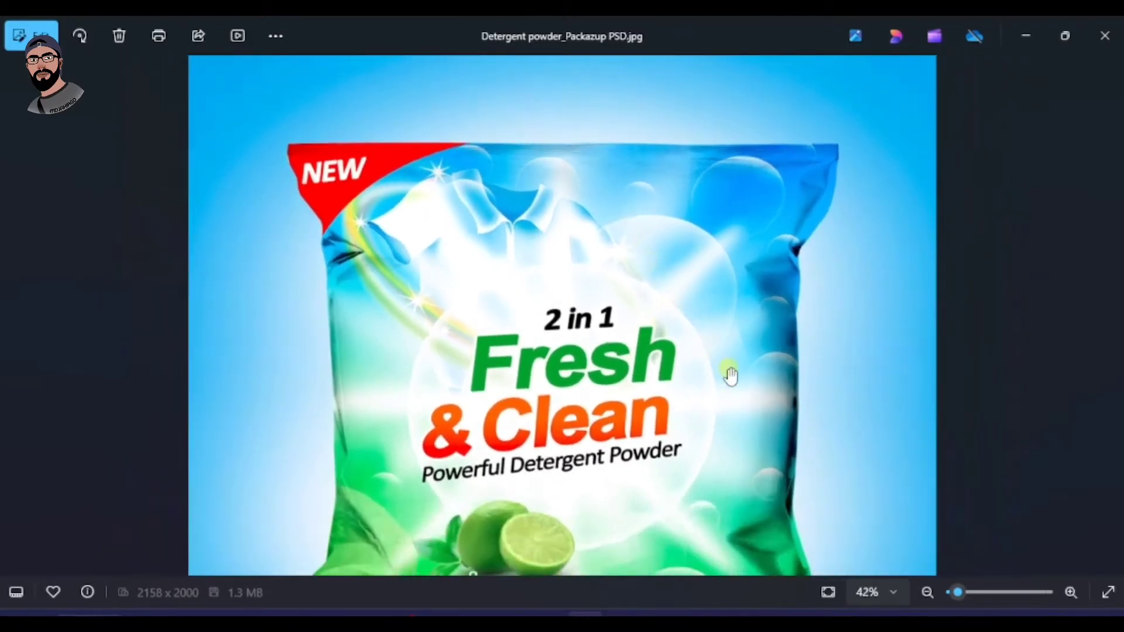
{"action": "left_click_drag", "start_coordinate": [746, 468], "coordinate": [778, 372]}
{"action": "scroll", "coordinate": [735, 465], "scroll_direction": "up", "scroll_amount": 2}
{"action": "scroll", "coordinate": [706, 493], "scroll_direction": "down", "scroll_amount": 2}
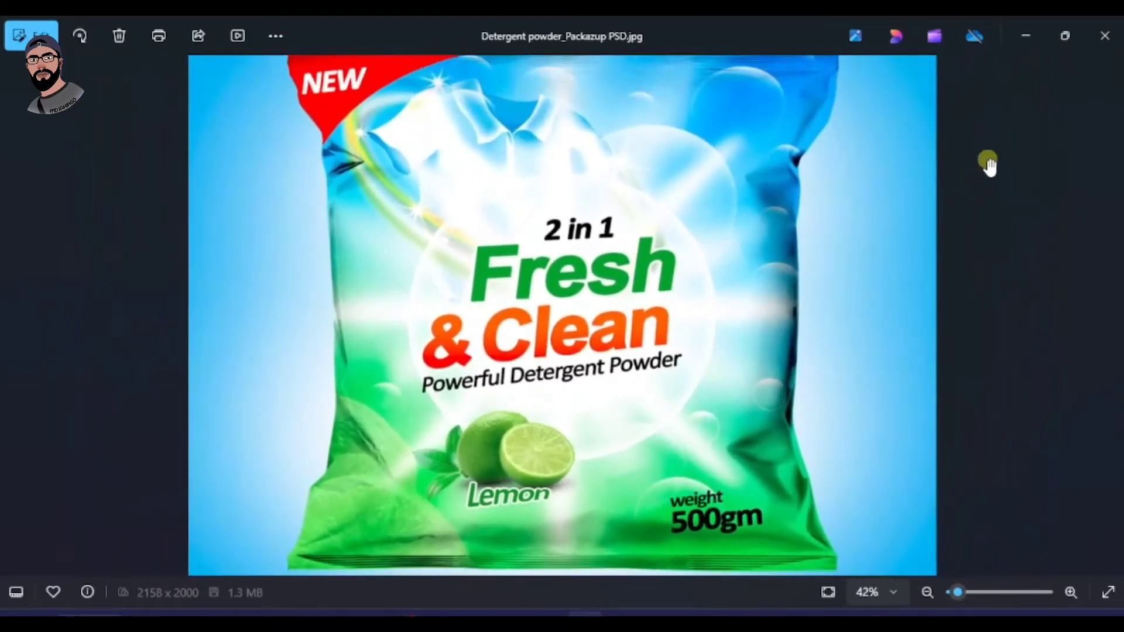
{"action": "left_click", "coordinate": [1024, 36]}
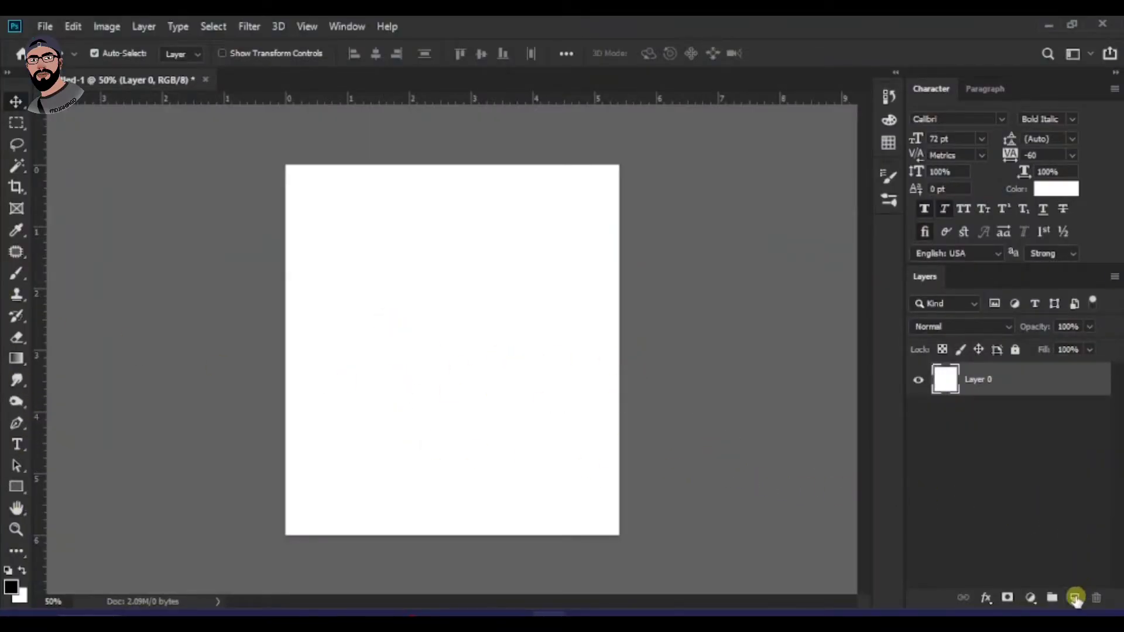
Add a black (000000) solid color fill layer over the white base layer.
{"action": "left_click", "coordinate": [1031, 597]}
{"action": "left_click", "coordinate": [1038, 310]}
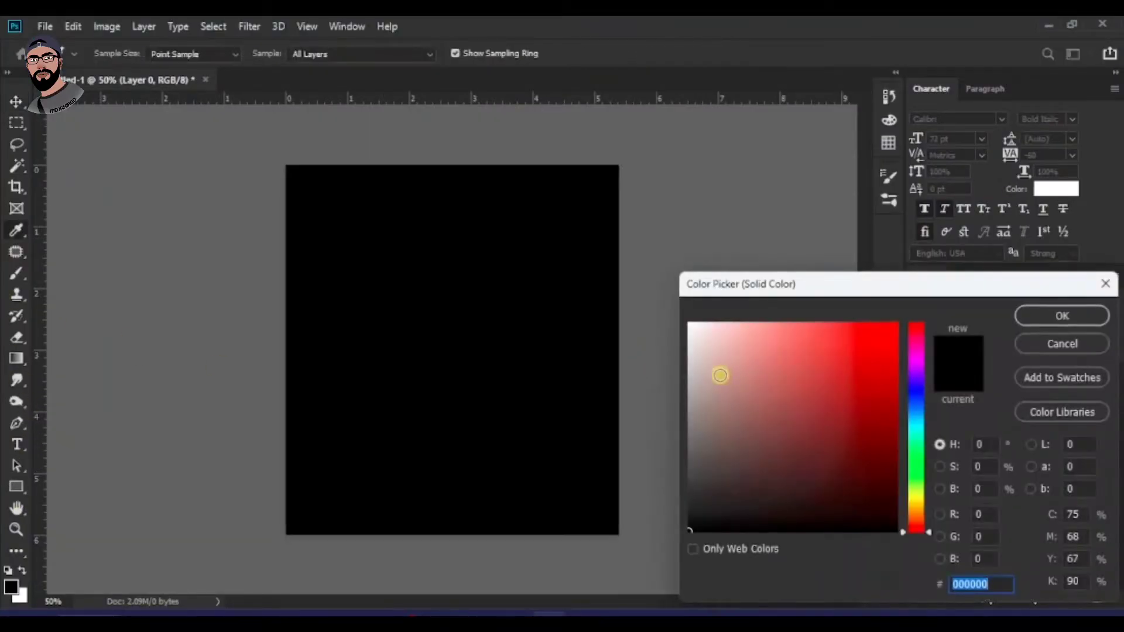
{"action": "left_click", "coordinate": [1039, 318]}
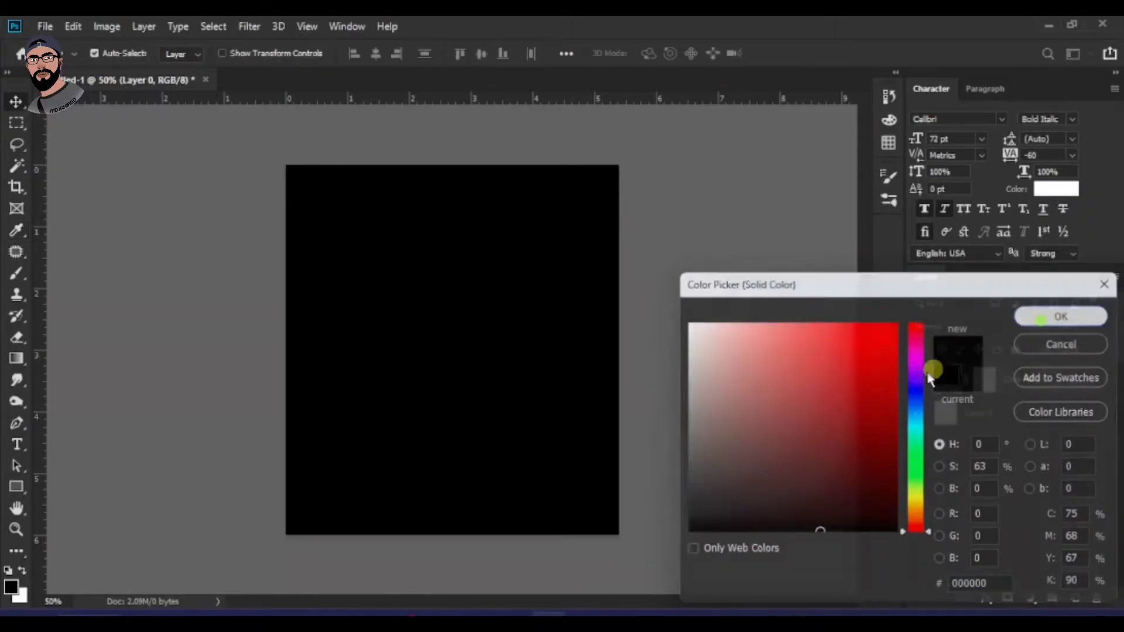
{"action": "scroll", "coordinate": [472, 279], "scroll_direction": "down", "scroll_amount": 1}
{"action": "scroll", "coordinate": [390, 307], "scroll_direction": "up", "scroll_amount": 2}
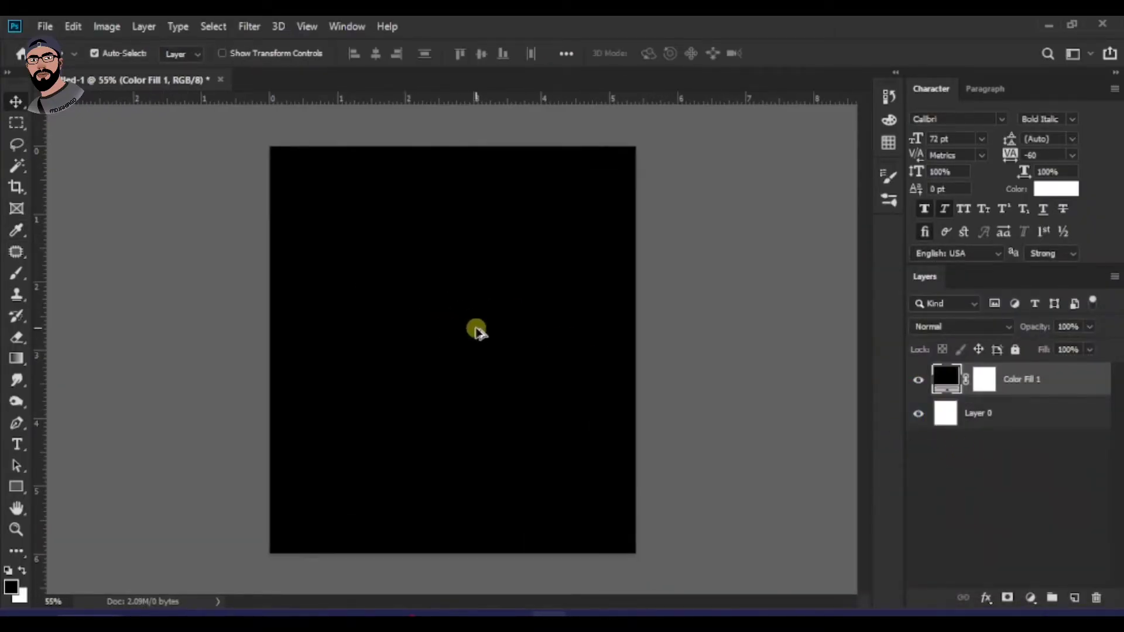
{"action": "scroll", "coordinate": [476, 329], "scroll_direction": "up", "scroll_amount": 1}
{"action": "scroll", "coordinate": [396, 326], "scroll_direction": "down", "scroll_amount": 1}
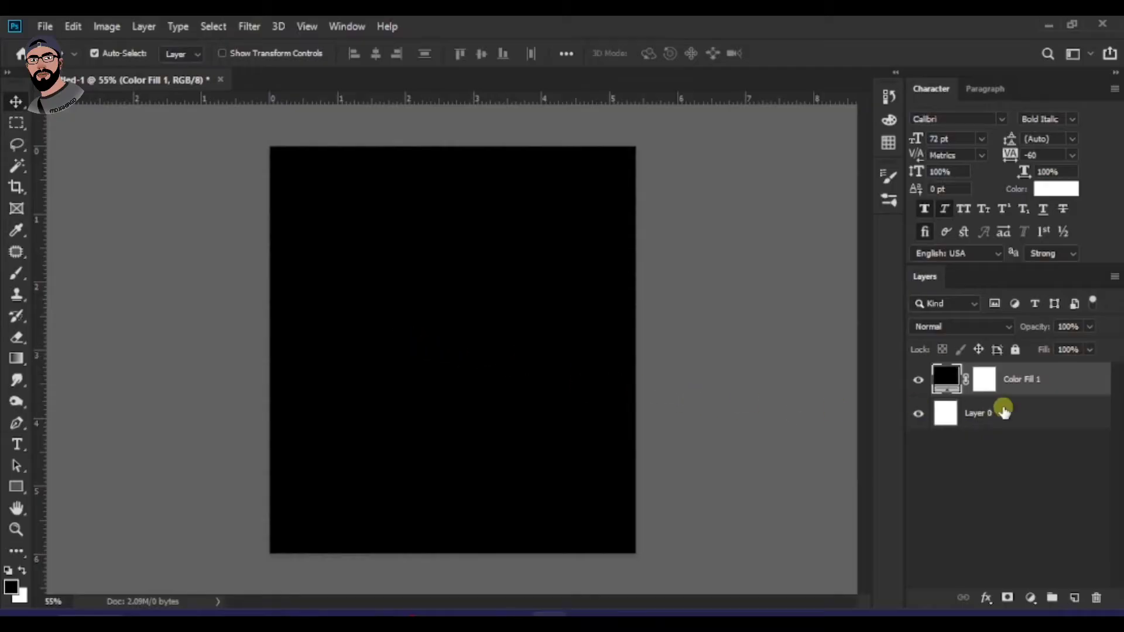
Add a new layer and draw a circle about 440 px in diameter with the Ellipse tool over the black background.
{"action": "left_click", "coordinate": [1073, 599]}
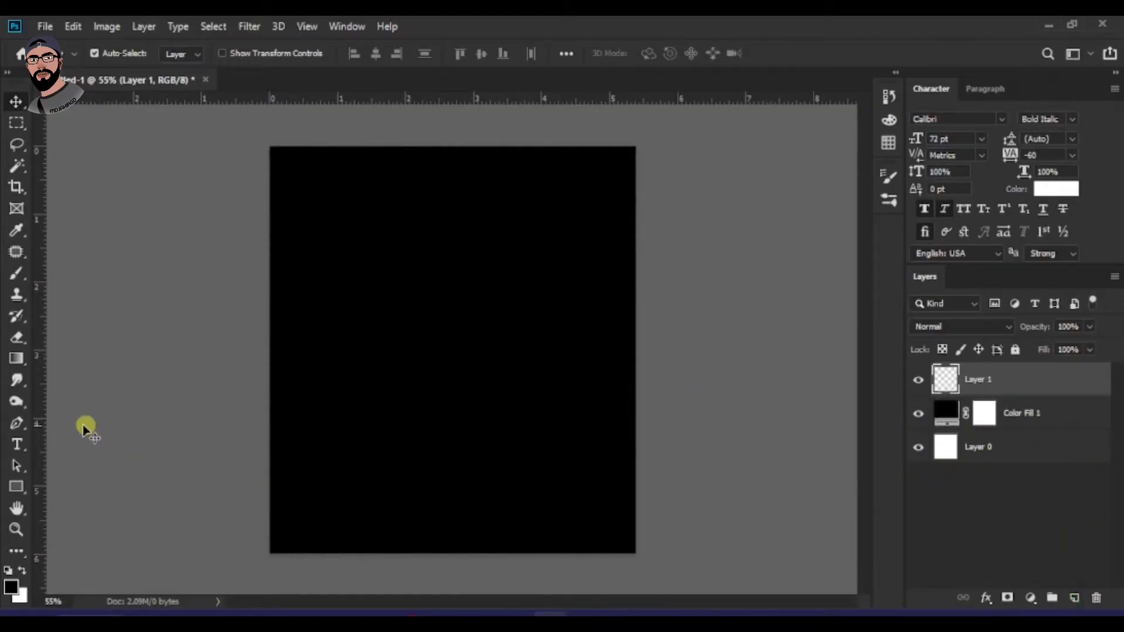
{"action": "left_click", "coordinate": [18, 487]}
{"action": "left_click", "coordinate": [101, 519]}
{"action": "mouse_move", "coordinate": [389, 295]}
{"action": "left_mouse_down"}
{"action": "mouse_move", "coordinate": [455, 336]}
{"action": "mouse_move", "coordinate": [589, 496]}
{"action": "left_mouse_up"}
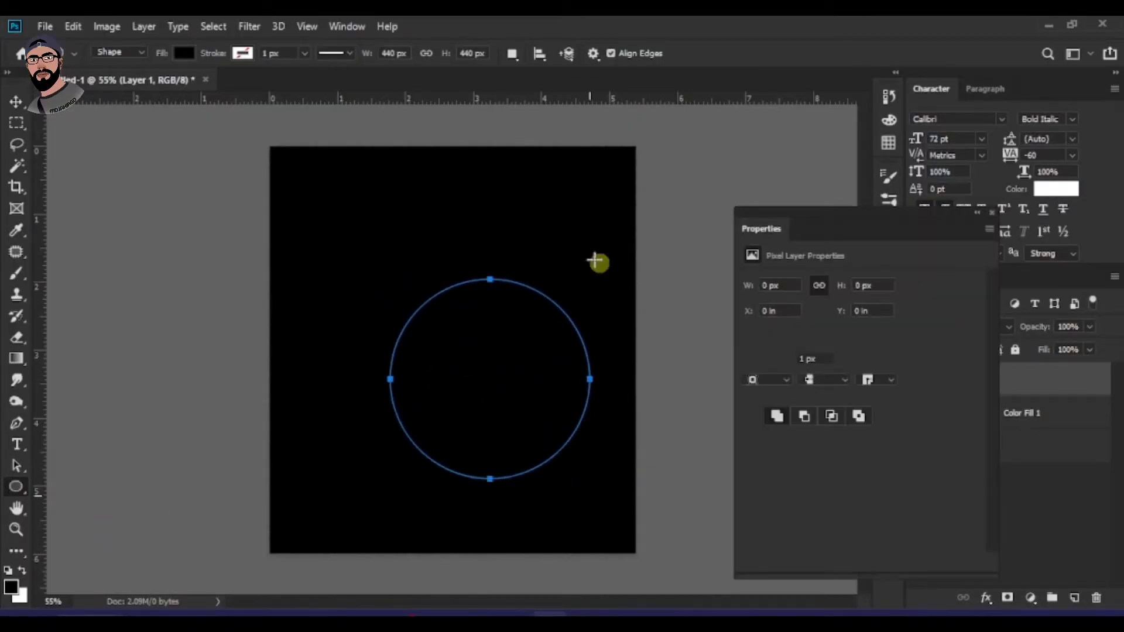
Set the circle shape's fill to no color.
{"action": "left_click", "coordinate": [753, 359]}
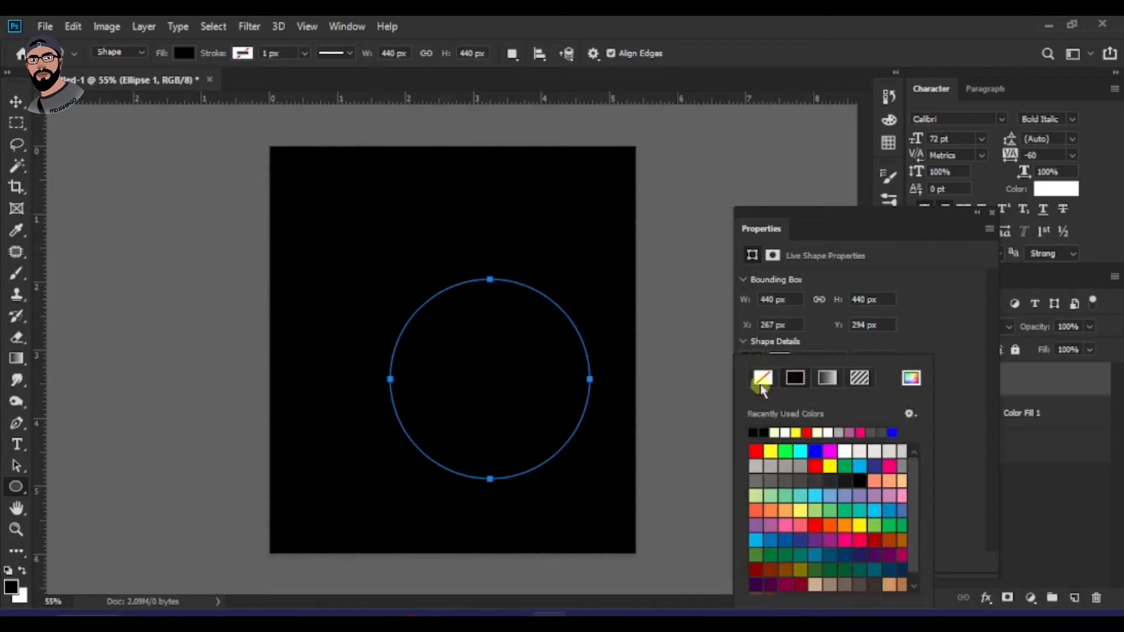
{"action": "left_click", "coordinate": [766, 378]}
{"action": "left_click", "coordinate": [837, 350]}
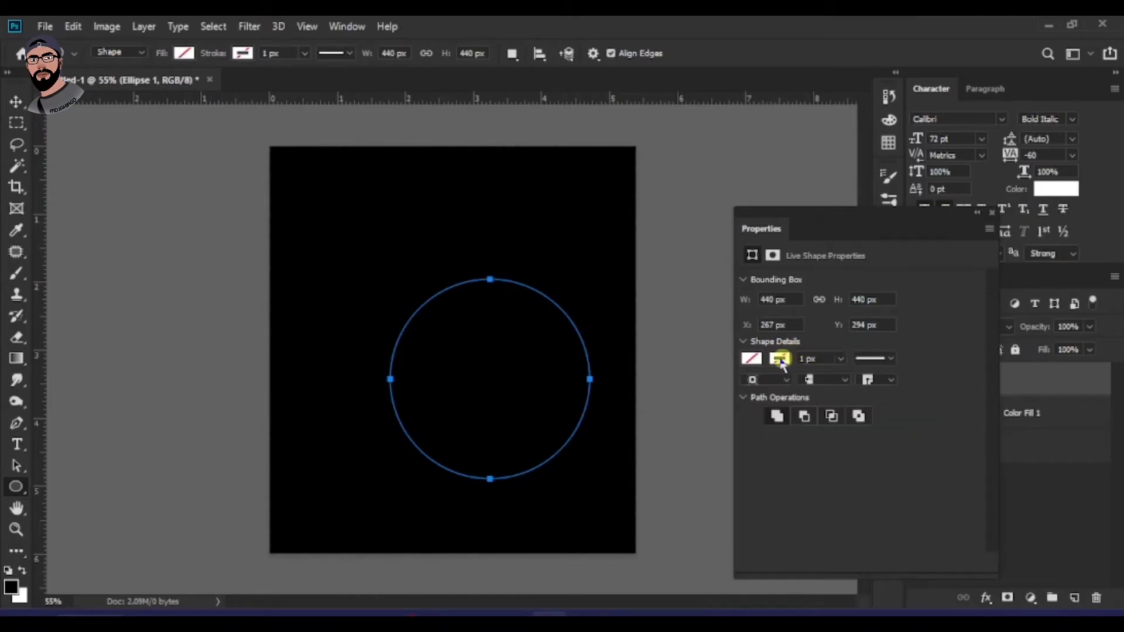
{"action": "left_click", "coordinate": [995, 211]}
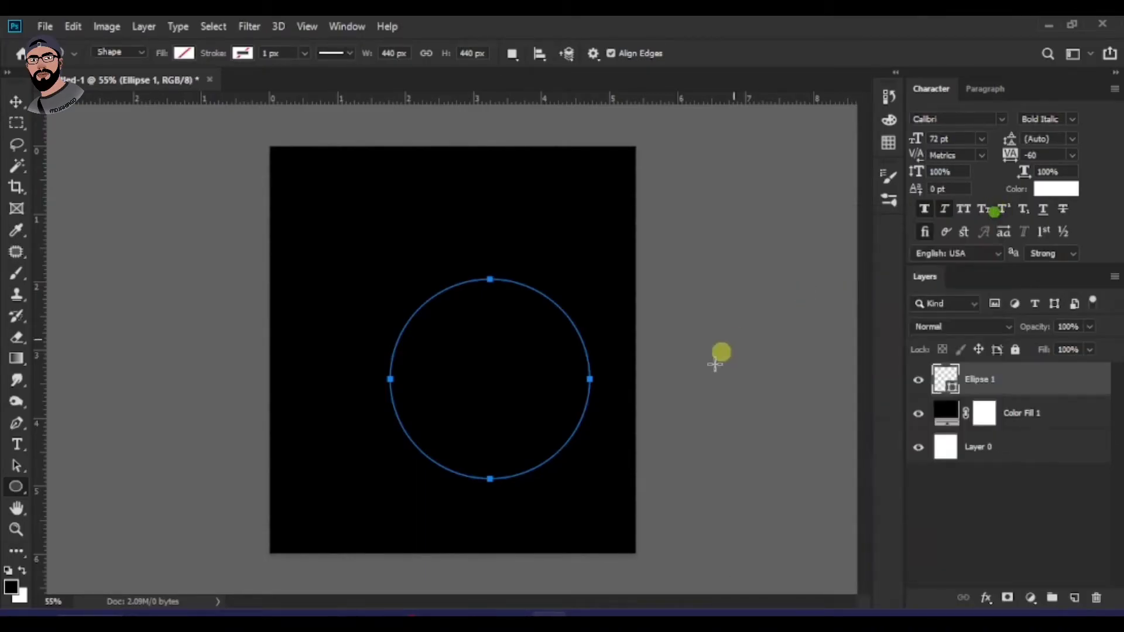
Open the circle layer's blending options and enable a Gradient Overlay, keeping the canvas in view.
{"action": "right_click", "coordinate": [1035, 384]}
{"action": "left_click", "coordinate": [807, 378]}
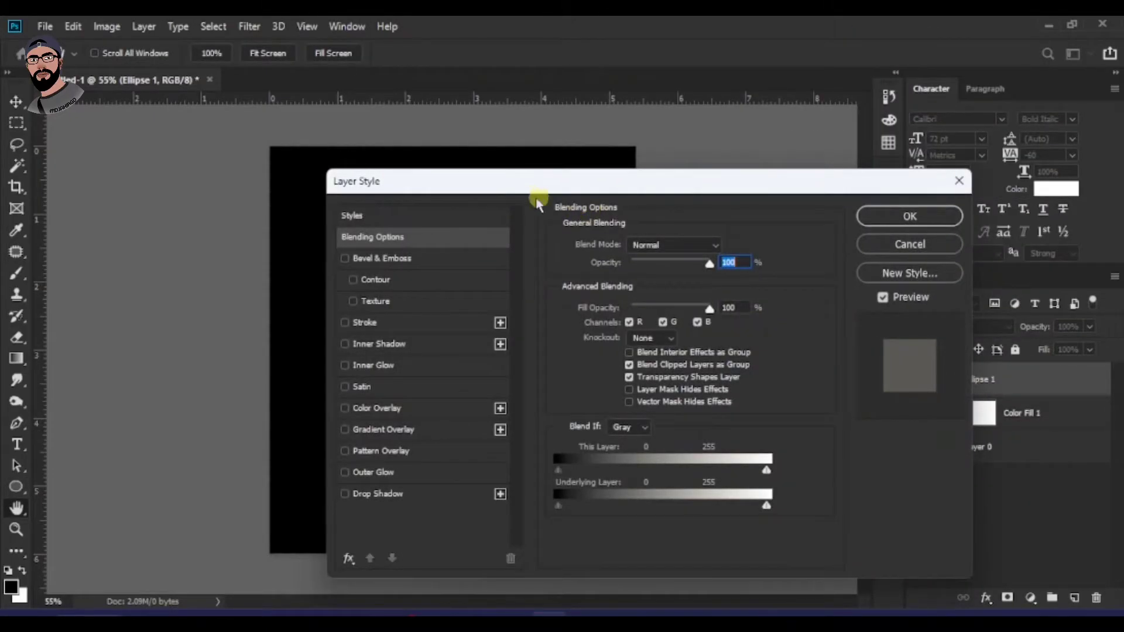
{"action": "left_click_drag", "start_coordinate": [521, 186], "coordinate": [873, 162]}
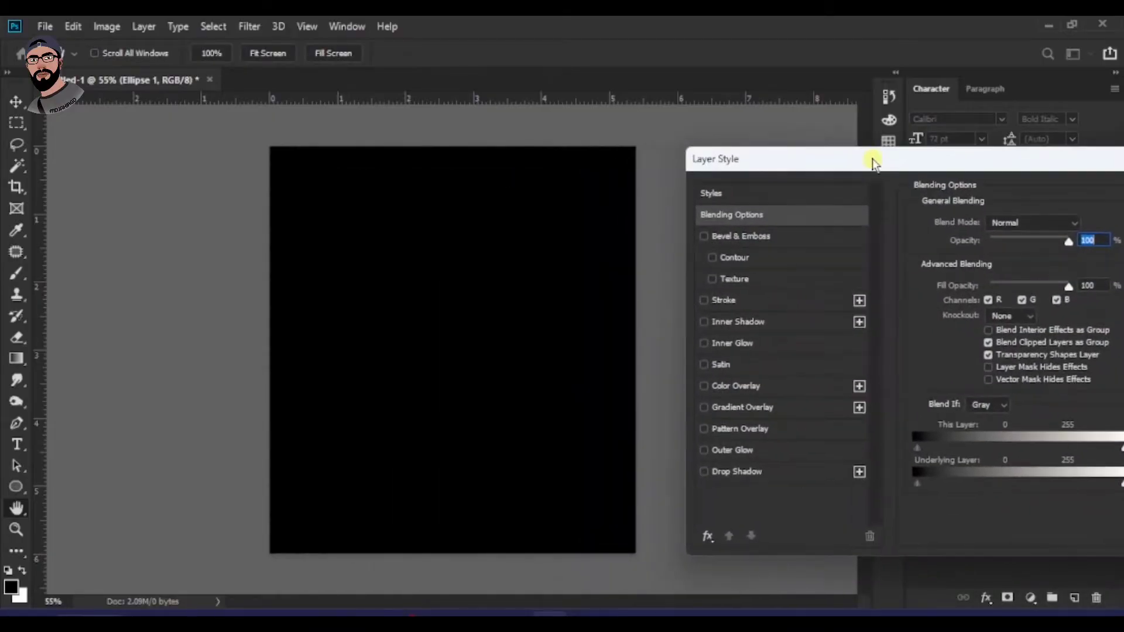
{"action": "left_click", "coordinate": [704, 408]}
{"action": "left_click_drag", "start_coordinate": [857, 166], "coordinate": [810, 158]}
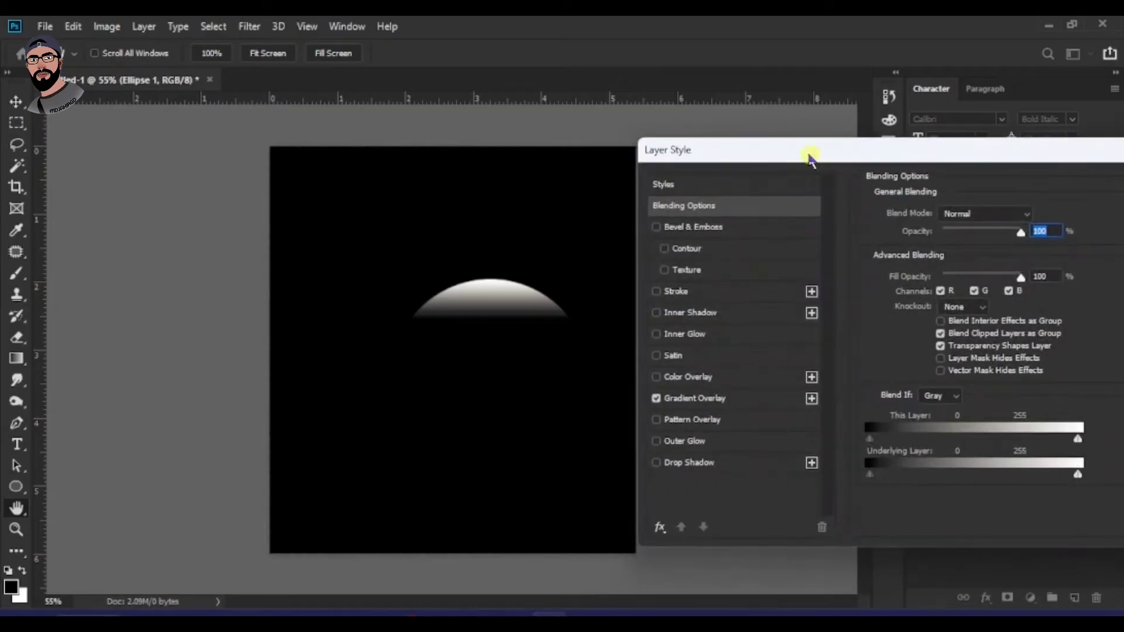
Apply the Foreground to Transparent preset to the overlay gradient and set its first color stop to white (ffffff).
{"action": "left_click", "coordinate": [729, 398]}
{"action": "left_click", "coordinate": [963, 253]}
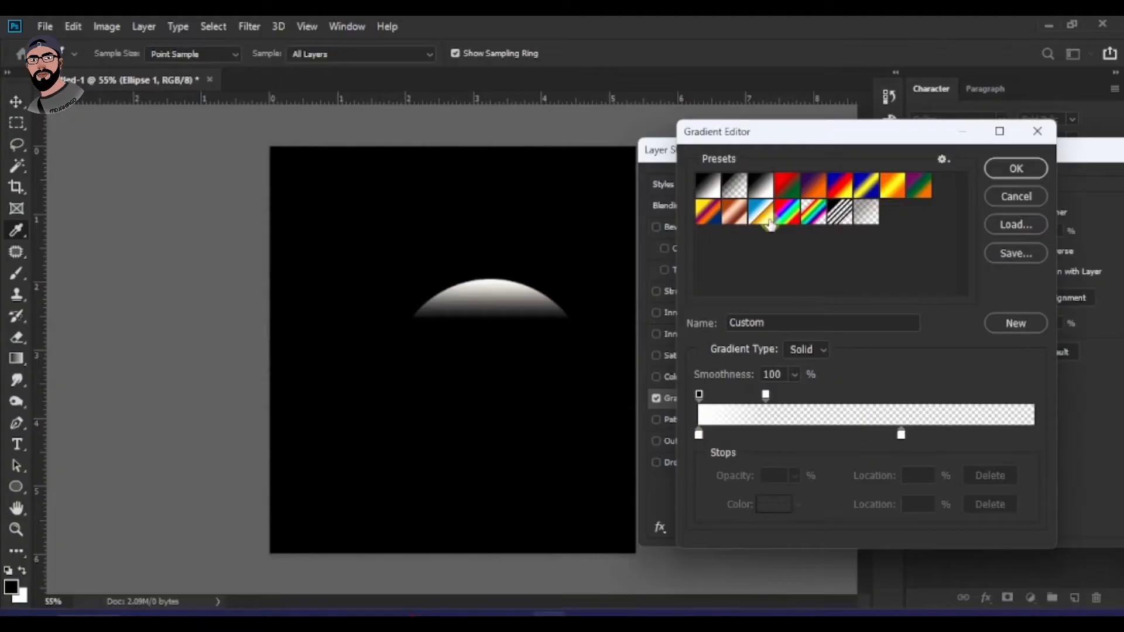
{"action": "left_click", "coordinate": [901, 437]}
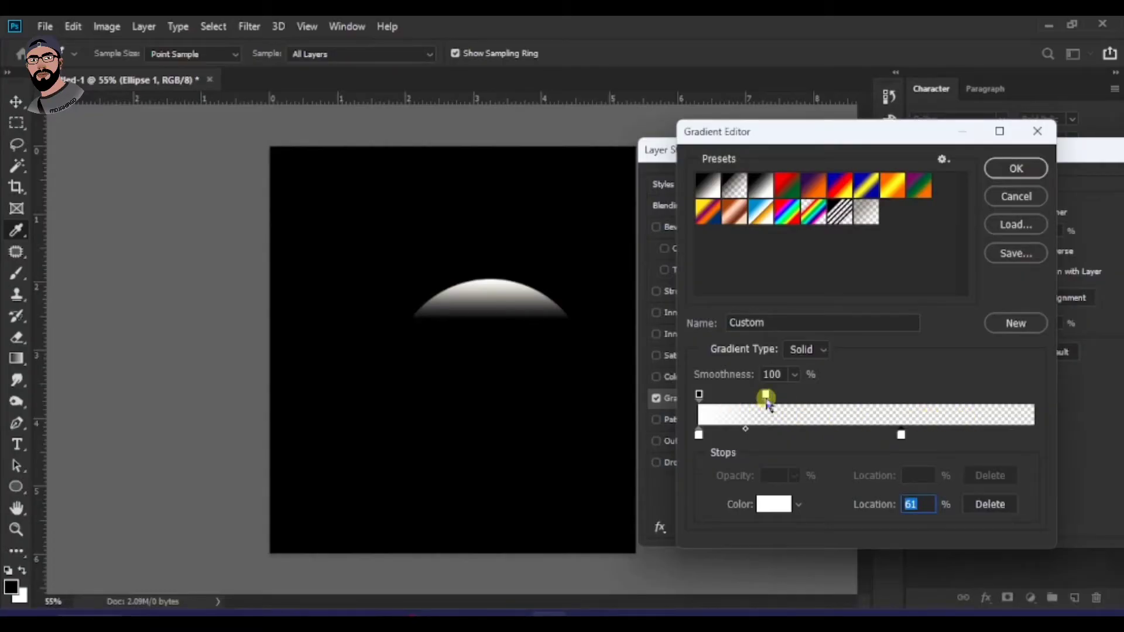
{"action": "left_click", "coordinate": [735, 196]}
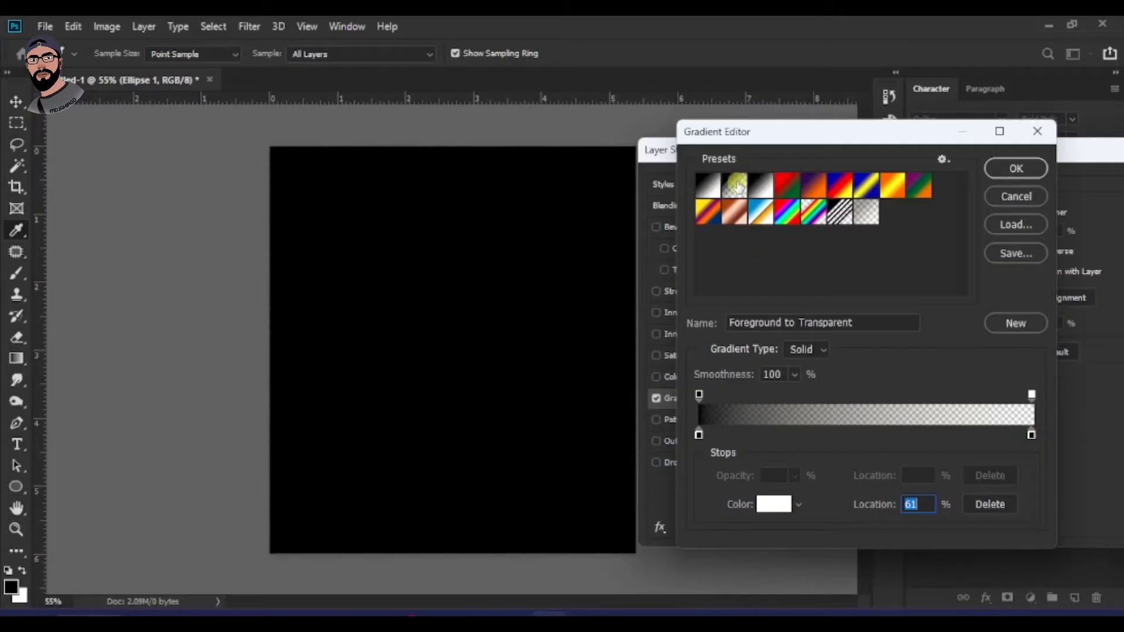
{"action": "left_click", "coordinate": [699, 436]}
{"action": "left_click", "coordinate": [768, 502]}
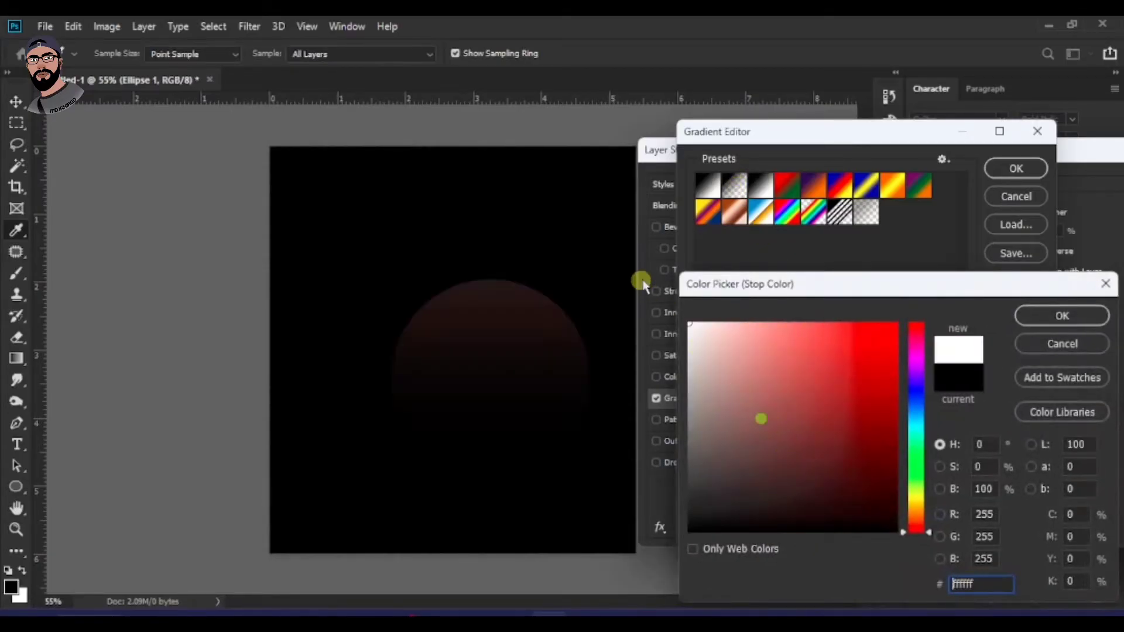
{"action": "left_click", "coordinate": [1062, 315]}
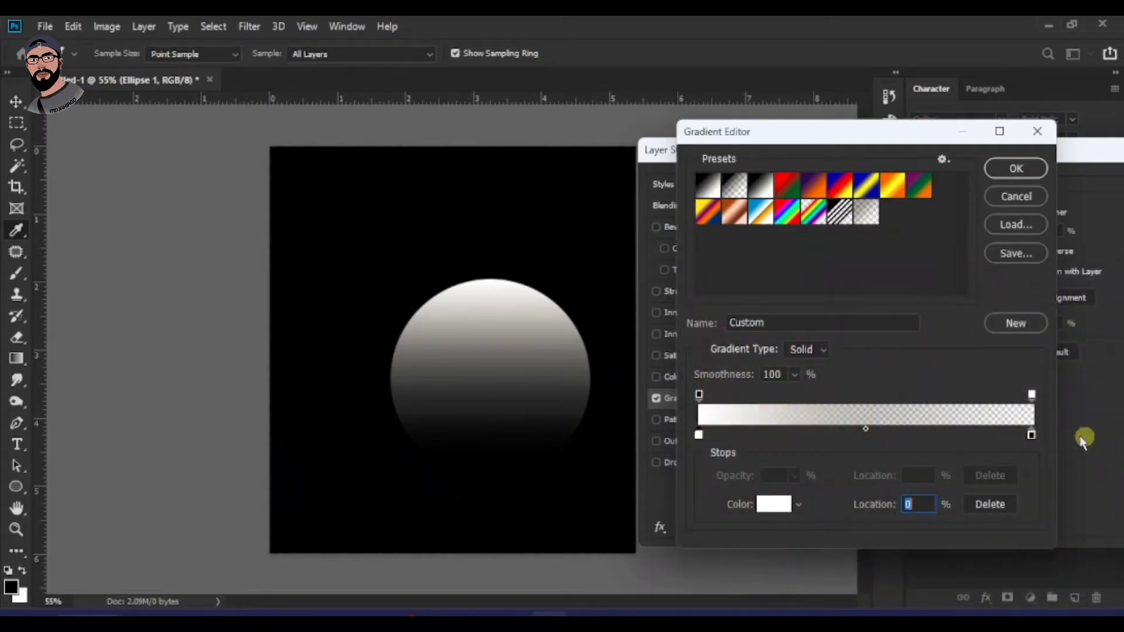
Shorten the gradient's fade by moving the 0% opacity stop to 23% and the black color stop to roughly a third of the ramp.
{"action": "left_click_drag", "start_coordinate": [1032, 394], "coordinate": [832, 401]}
{"action": "left_click_drag", "start_coordinate": [1032, 437], "coordinate": [808, 439]}
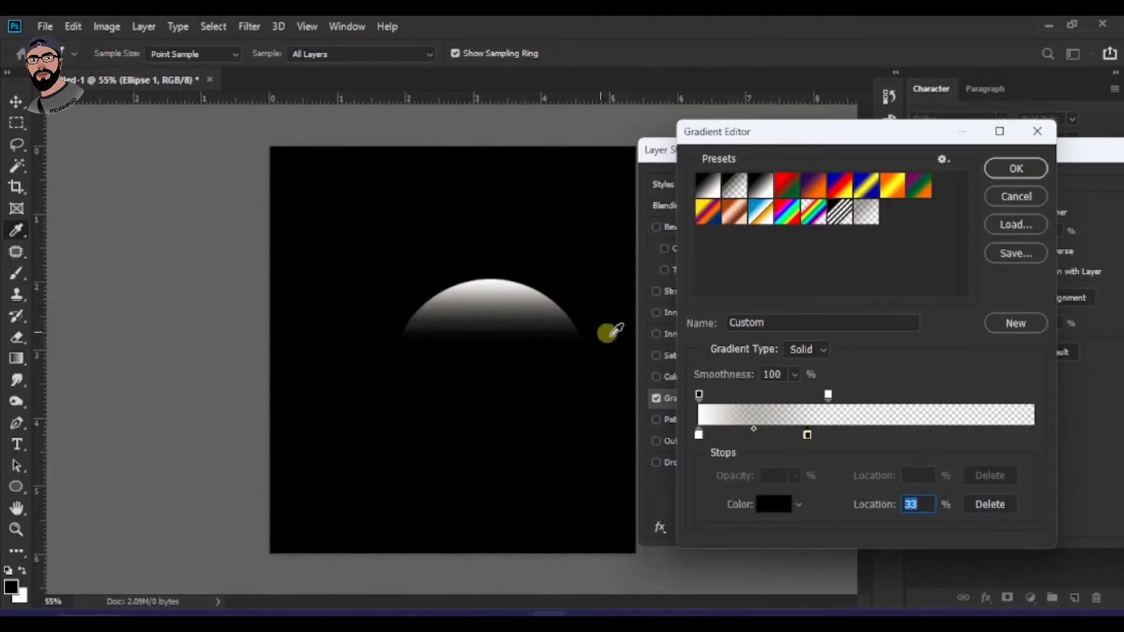
{"action": "left_click_drag", "start_coordinate": [829, 397], "coordinate": [810, 397]}
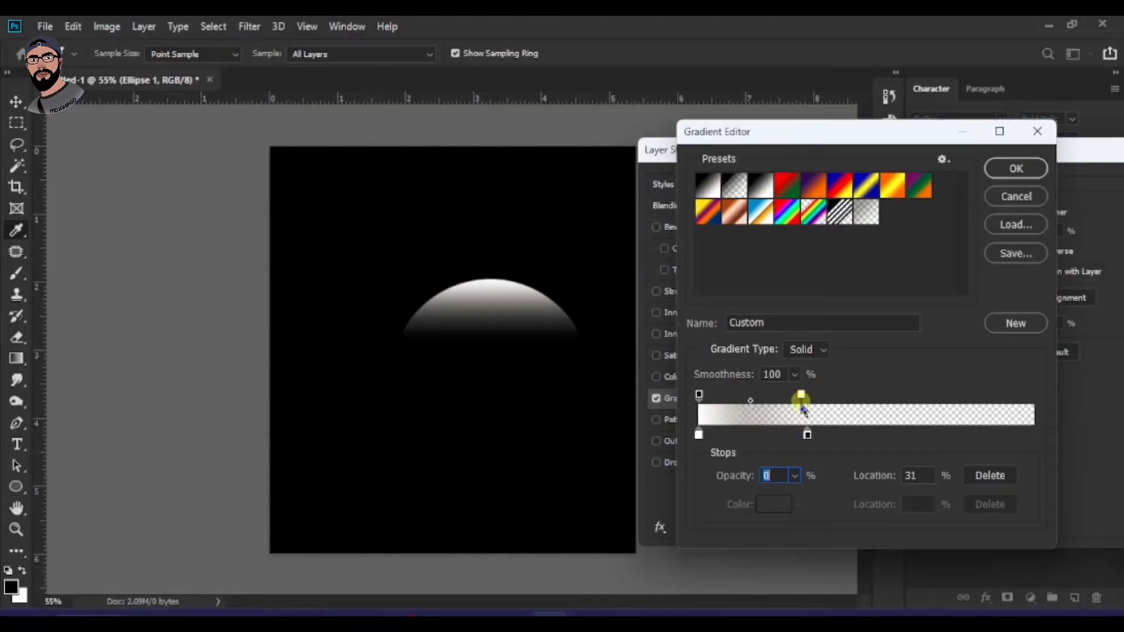
{"action": "mouse_move", "coordinate": [807, 436]}
{"action": "left_mouse_down"}
{"action": "mouse_move", "coordinate": [794, 440]}
{"action": "mouse_move", "coordinate": [825, 440]}
{"action": "left_mouse_up"}
{"action": "left_click_drag", "start_coordinate": [802, 397], "coordinate": [777, 407]}
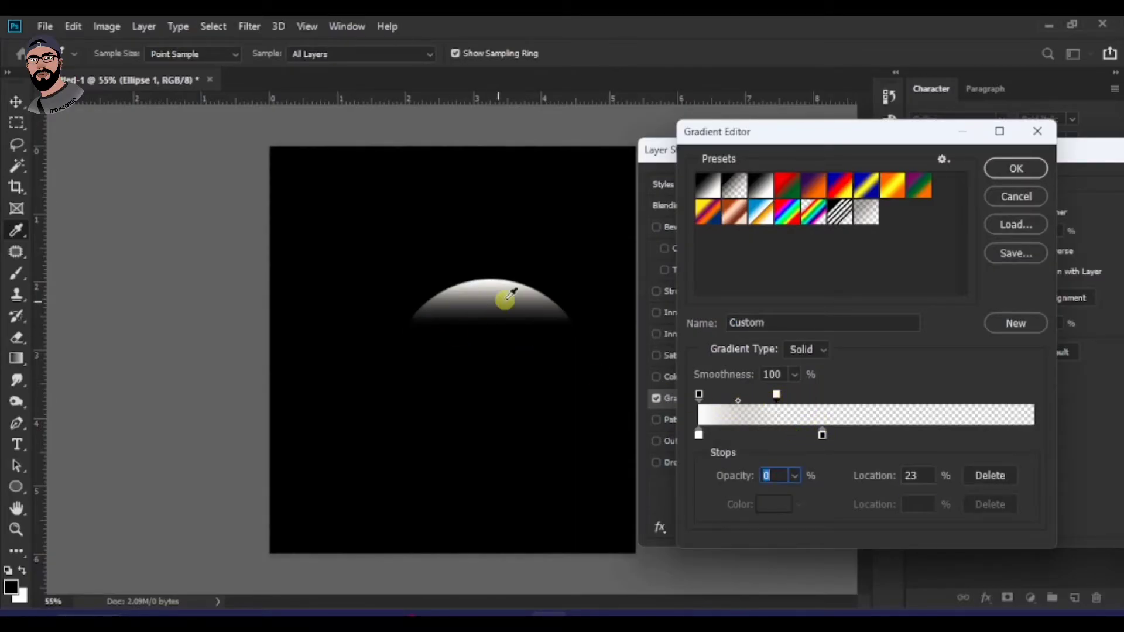
{"action": "left_click", "coordinate": [1012, 176]}
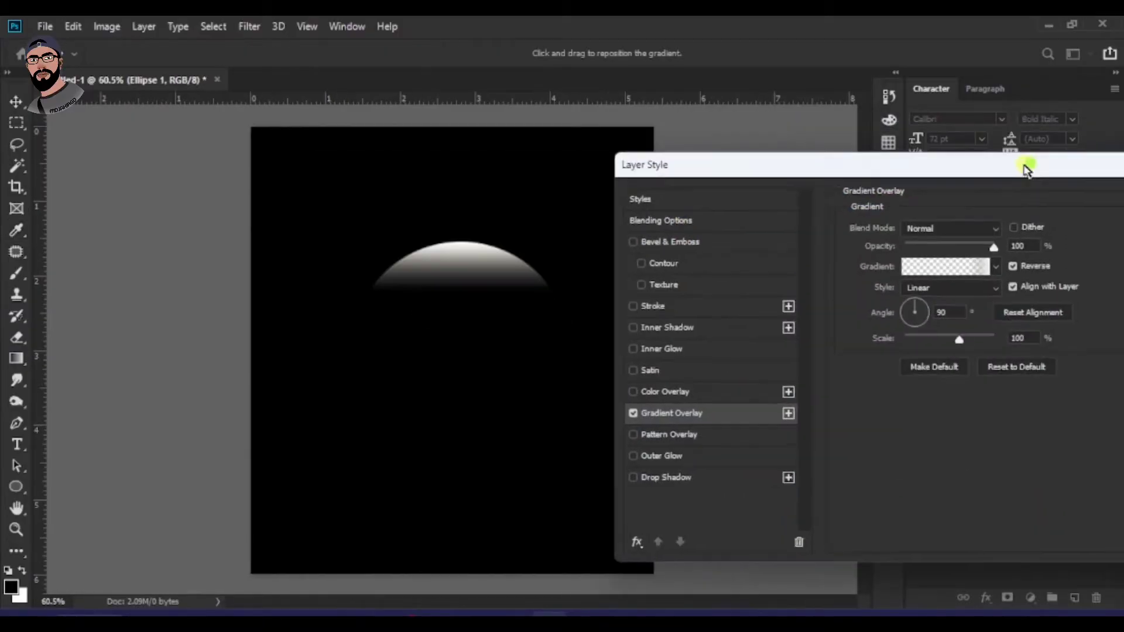
Add an Inner Glow to the circle with the Softer technique and Edge as its source.
{"action": "left_click_drag", "start_coordinate": [1026, 169], "coordinate": [1005, 133]}
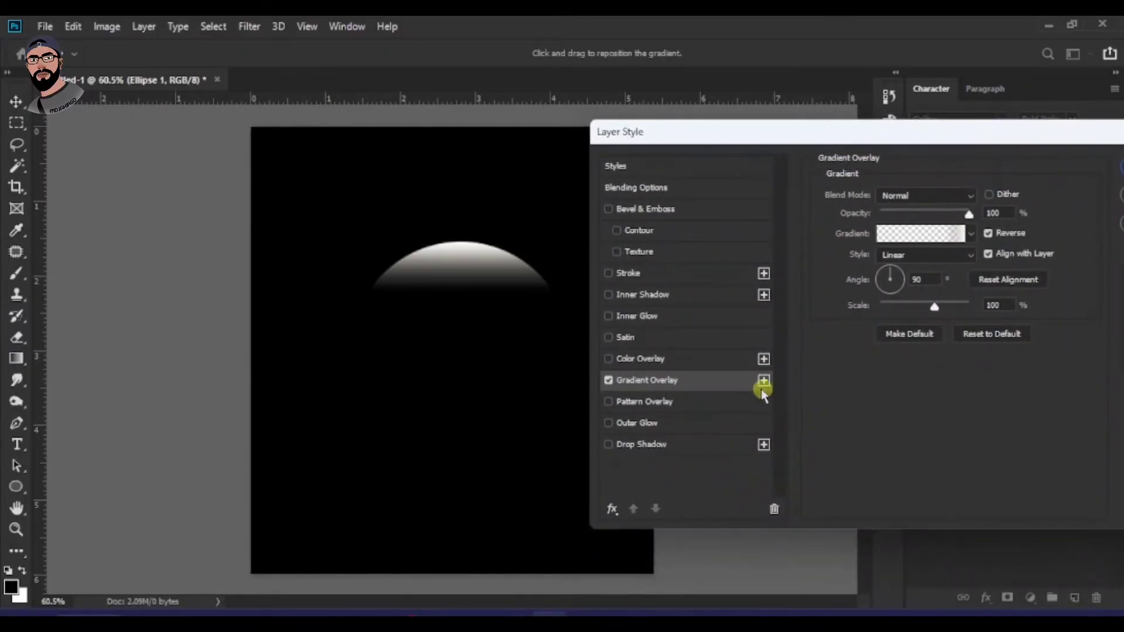
{"action": "left_click", "coordinate": [608, 316]}
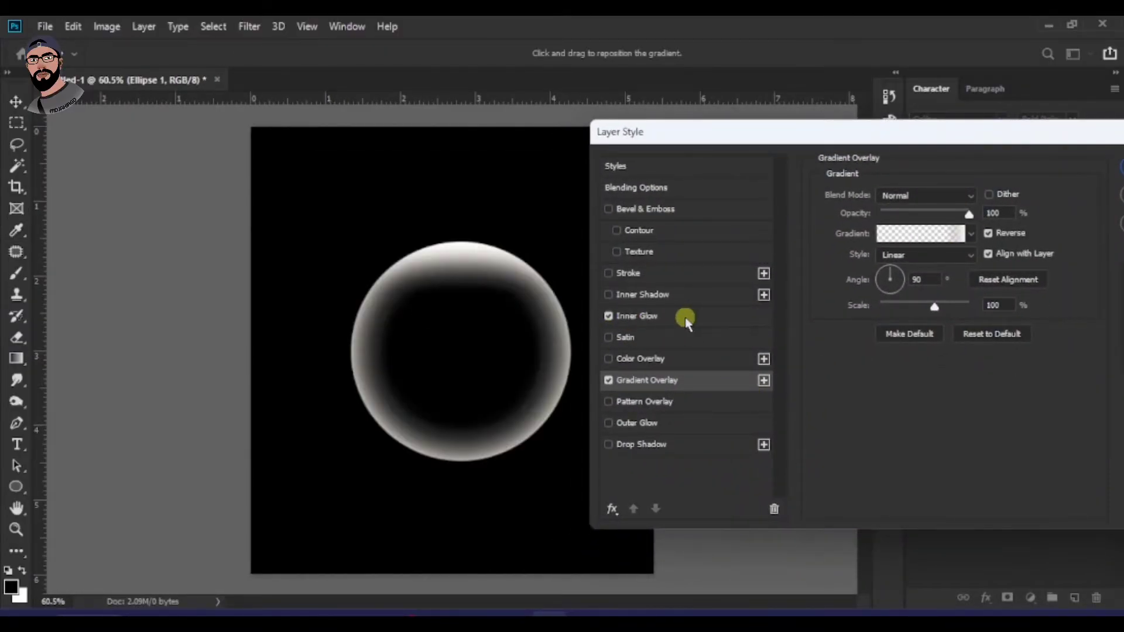
{"action": "left_click", "coordinate": [672, 318]}
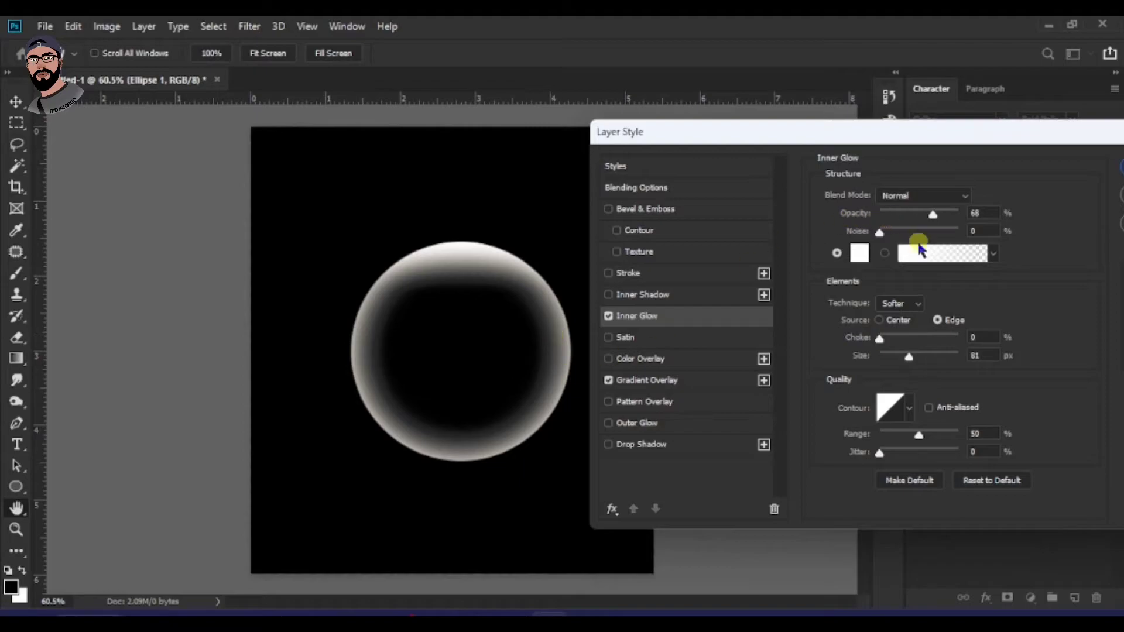
{"action": "left_click", "coordinate": [883, 321]}
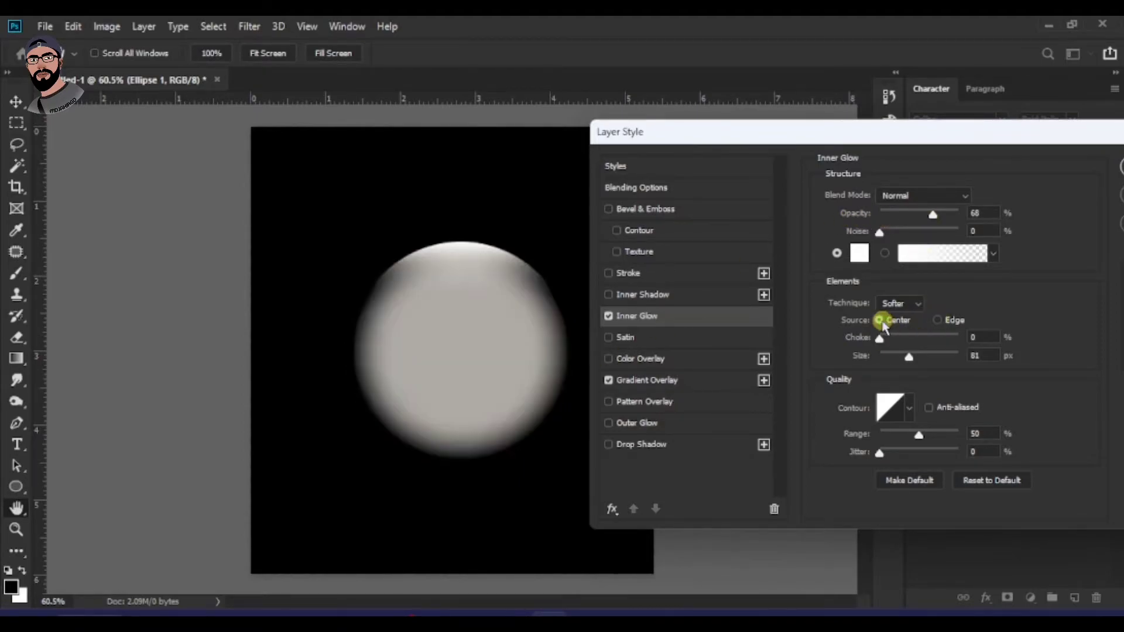
{"action": "left_click", "coordinate": [936, 320]}
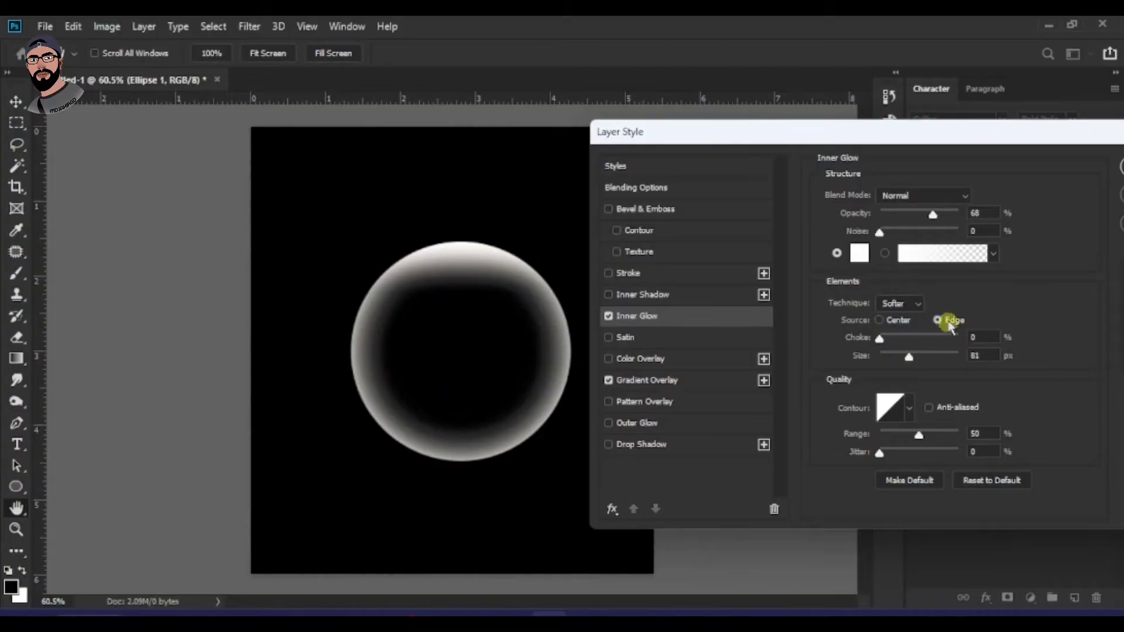
{"action": "left_click", "coordinate": [918, 304]}
{"action": "left_click", "coordinate": [913, 304]}
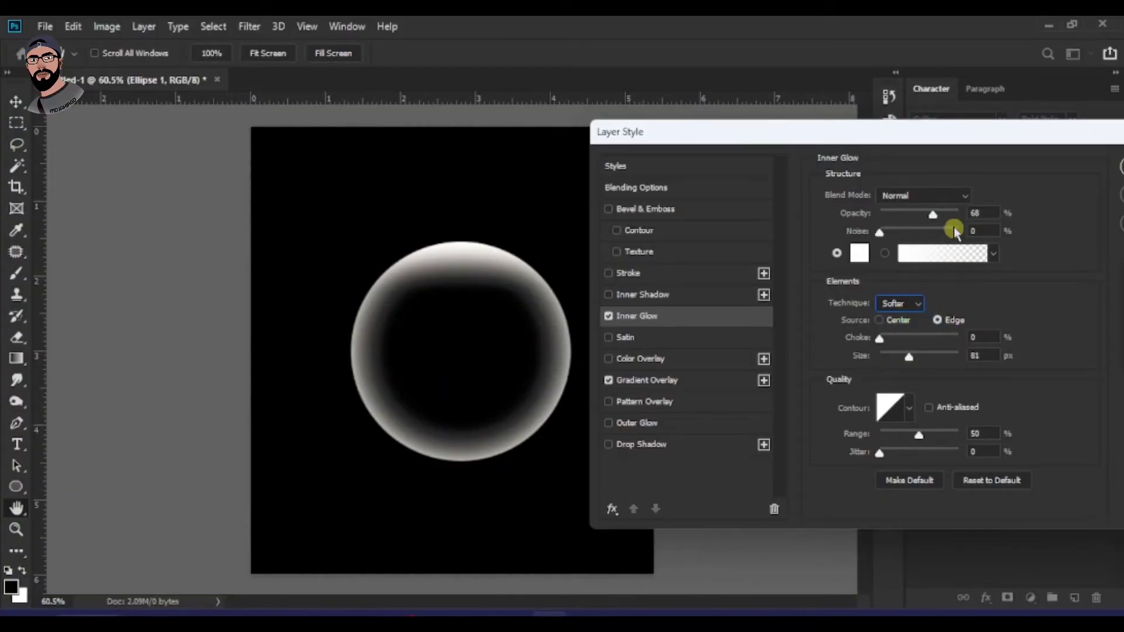
Set the Inner Glow opacity to 66% and apply the layer style.
{"action": "mouse_move", "coordinate": [935, 215]}
{"action": "left_mouse_down"}
{"action": "mouse_move", "coordinate": [915, 214]}
{"action": "mouse_move", "coordinate": [934, 219]}
{"action": "left_mouse_up"}
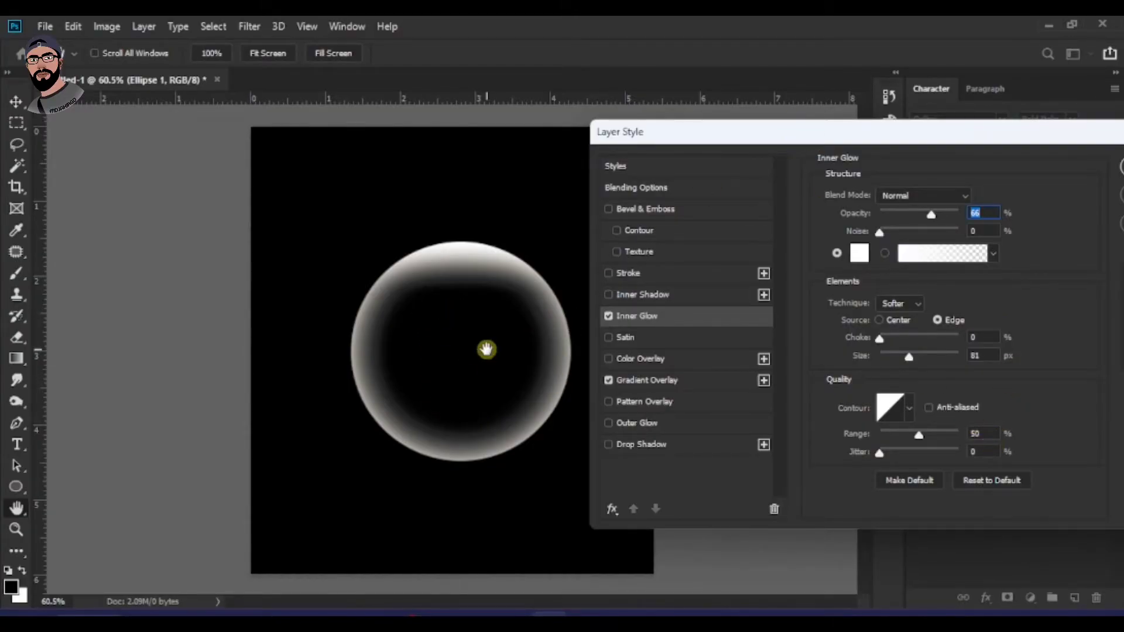
{"action": "left_click_drag", "start_coordinate": [849, 133], "coordinate": [747, 130]}
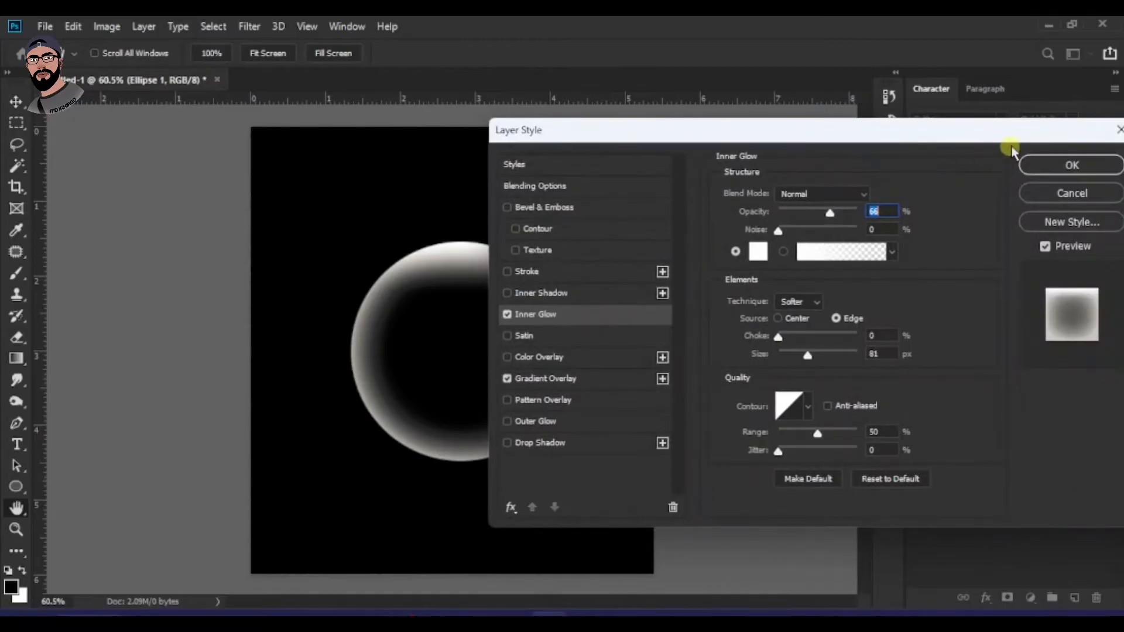
{"action": "left_click", "coordinate": [1048, 170]}
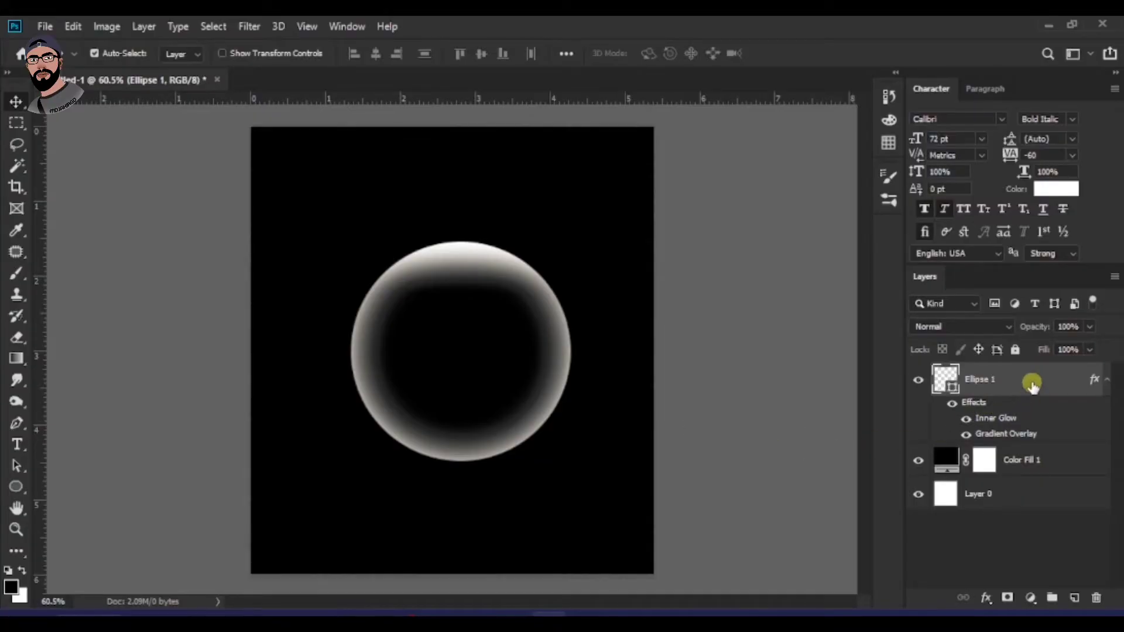
Convert the circle layer to a smart object and rasterize it for editing with the Eraser tool.
{"action": "right_click", "coordinate": [1032, 383]}
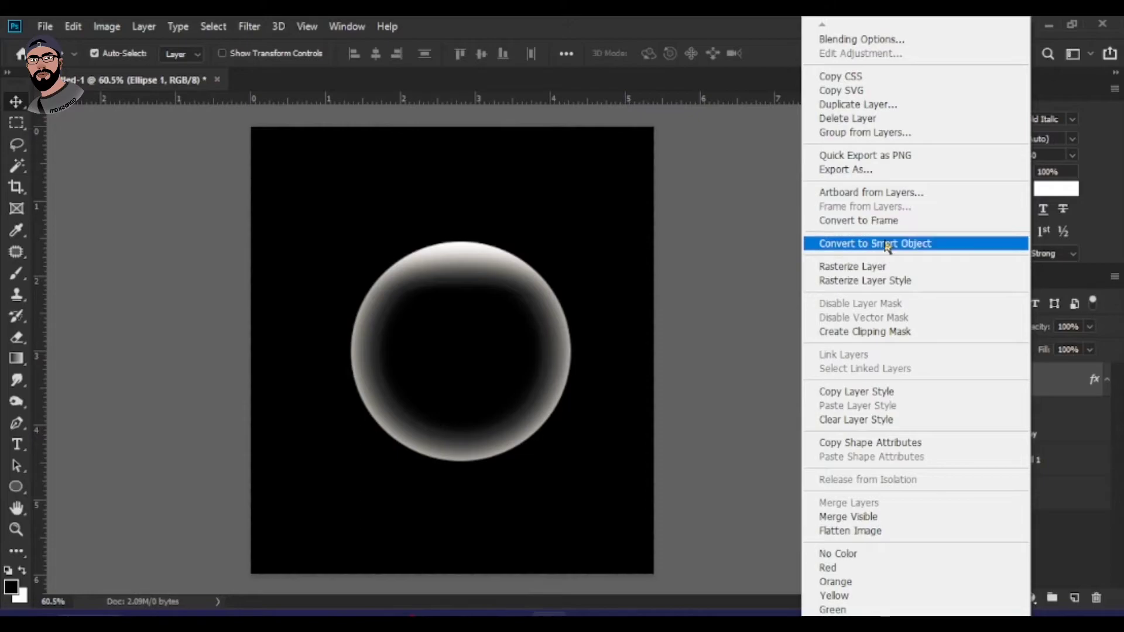
{"action": "left_click", "coordinate": [909, 245]}
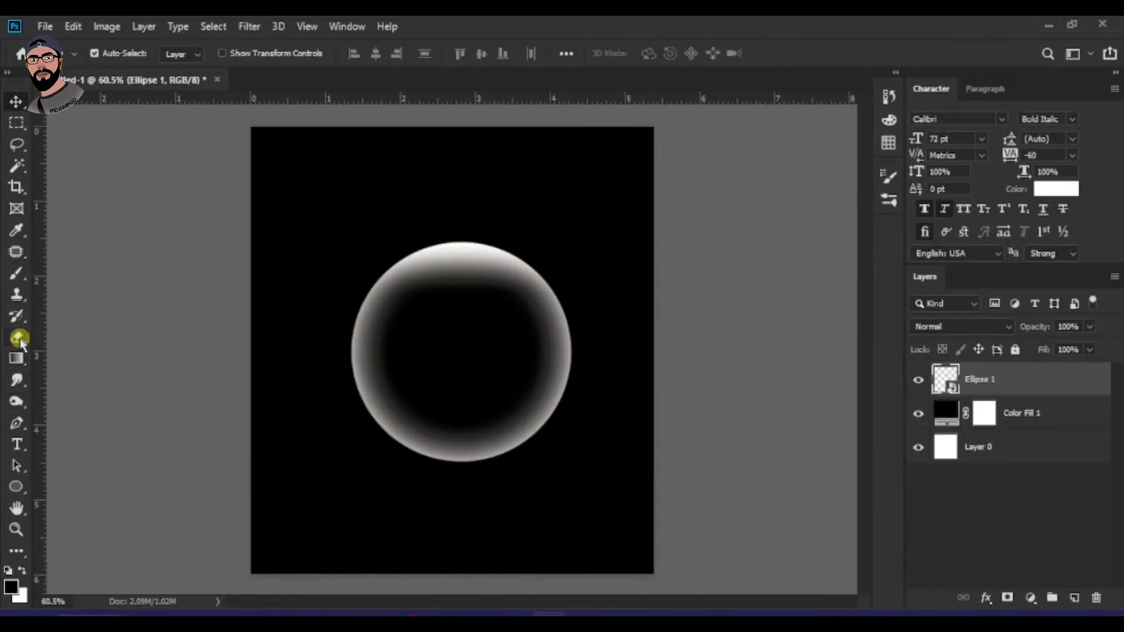
{"action": "left_click", "coordinate": [18, 339]}
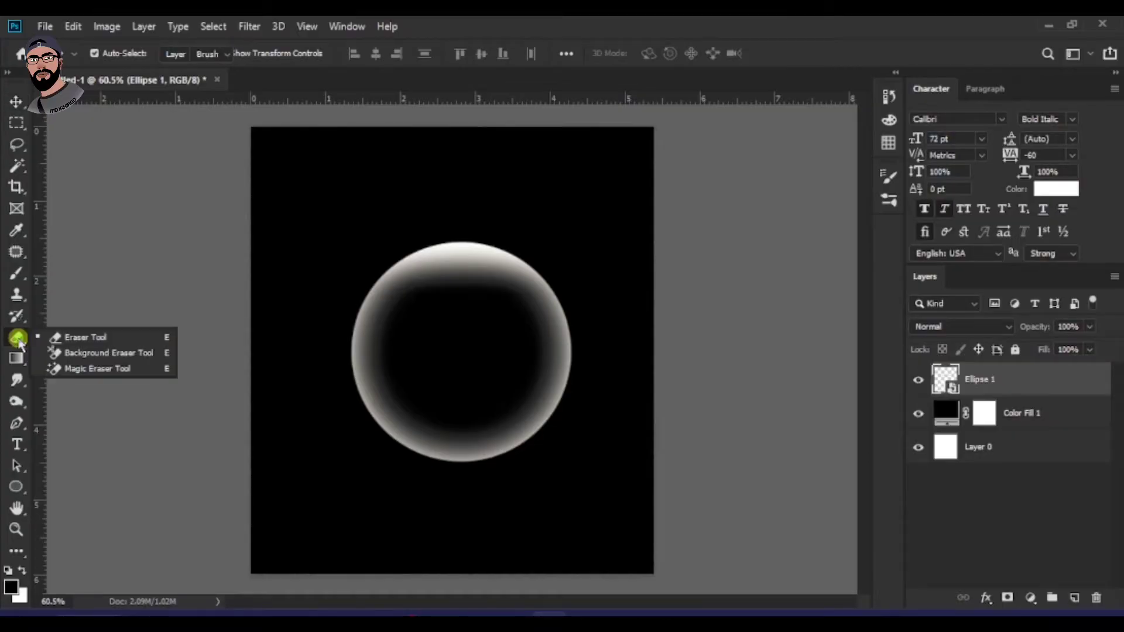
{"action": "left_click", "coordinate": [124, 342]}
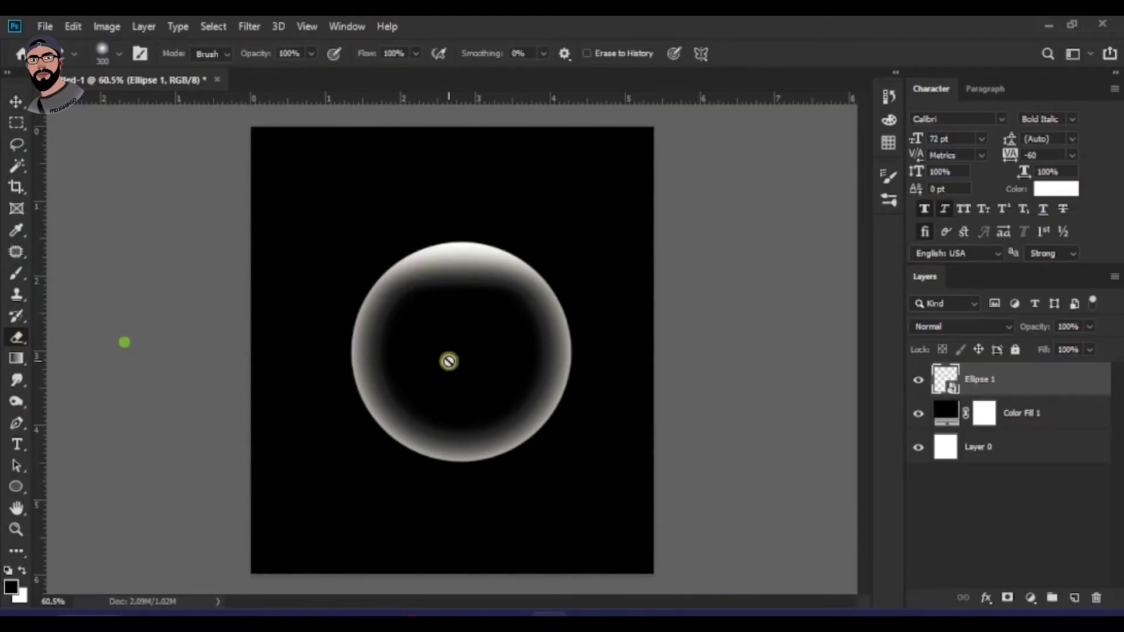
{"action": "right_click", "coordinate": [1032, 386]}
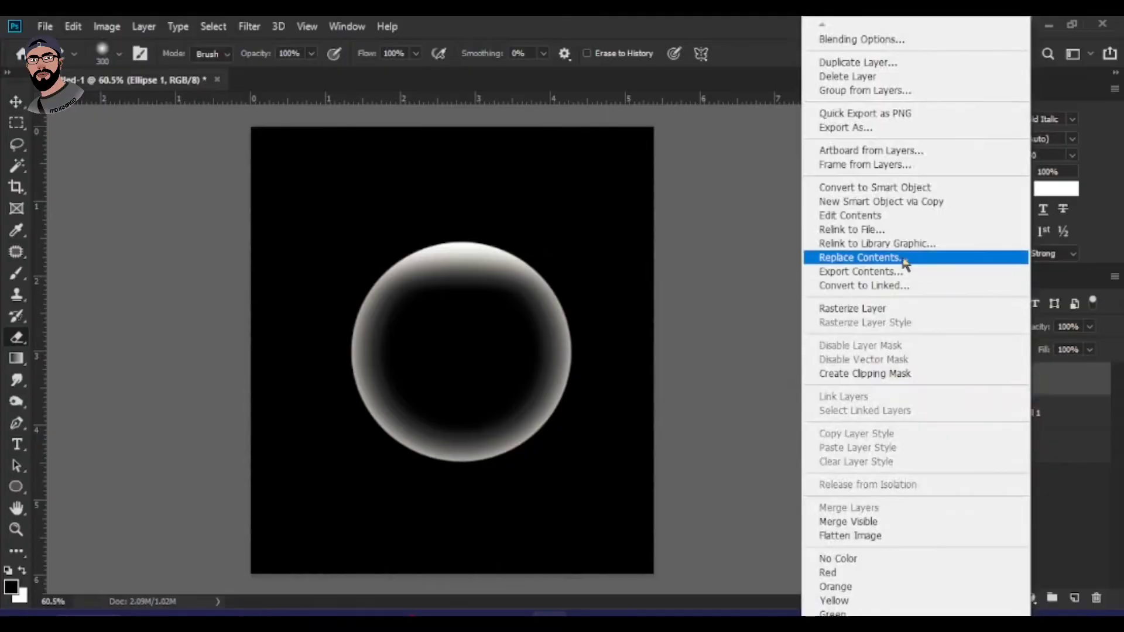
{"action": "left_click", "coordinate": [872, 308]}
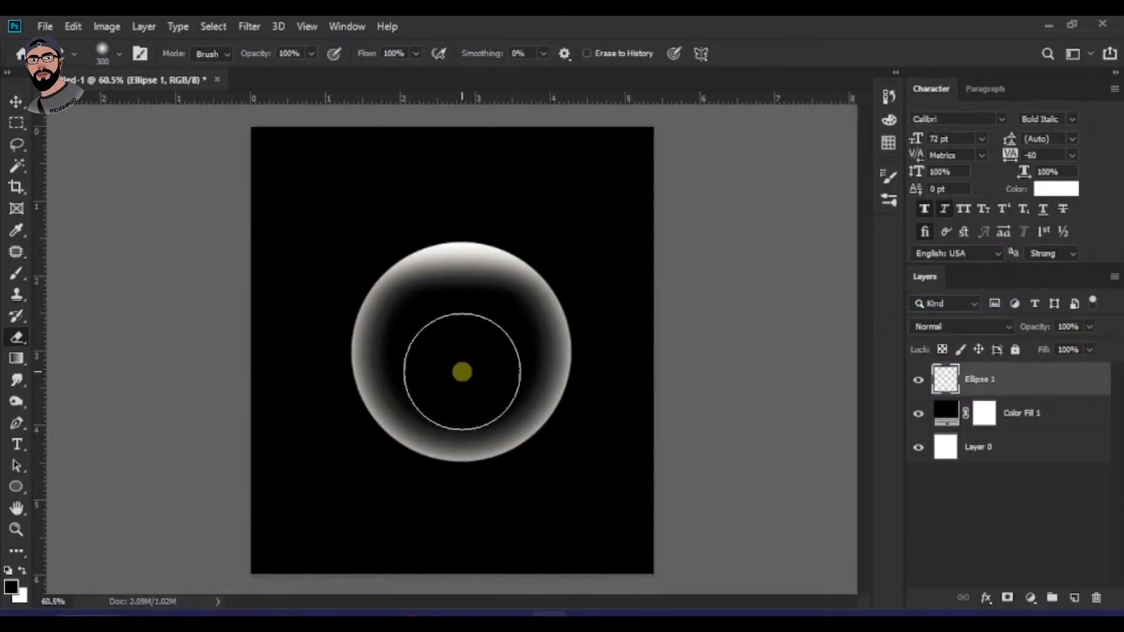
Soften the glow along the circle's lower rim and inner area with a soft 400 px Eraser.
{"action": "key", "text": "bracketright"}
{"action": "scroll", "coordinate": [460, 386], "scroll_direction": "down", "scroll_amount": 1}
{"action": "scroll", "coordinate": [452, 406], "scroll_direction": "up", "scroll_amount": 1}
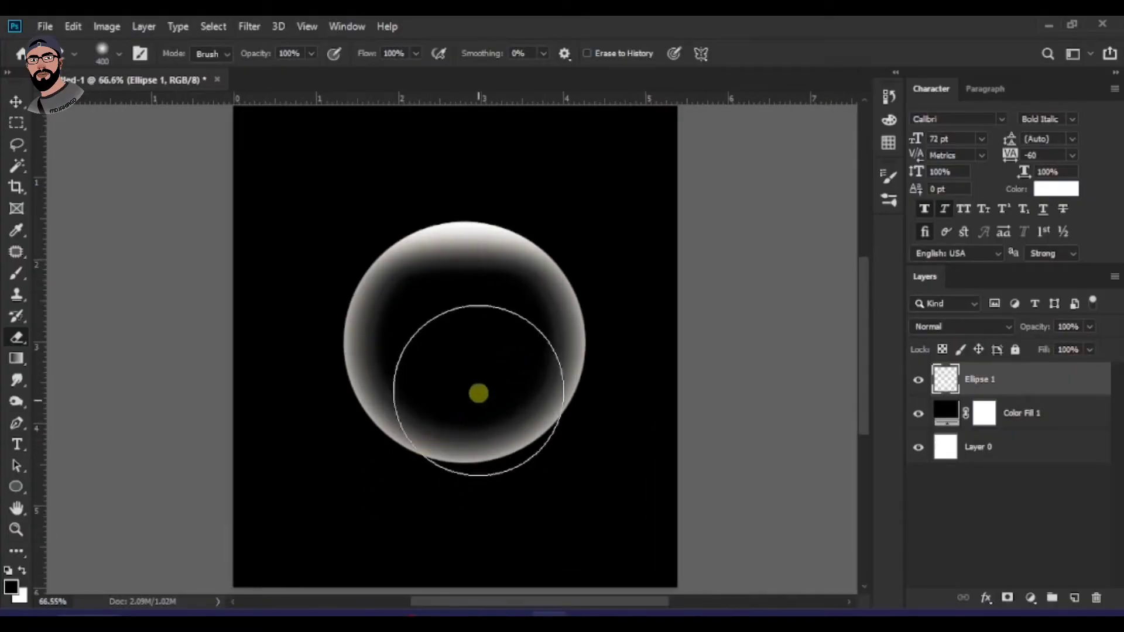
{"action": "scroll", "coordinate": [466, 364], "scroll_direction": "down", "scroll_amount": 1}
{"action": "scroll", "coordinate": [454, 373], "scroll_direction": "up", "scroll_amount": 1}
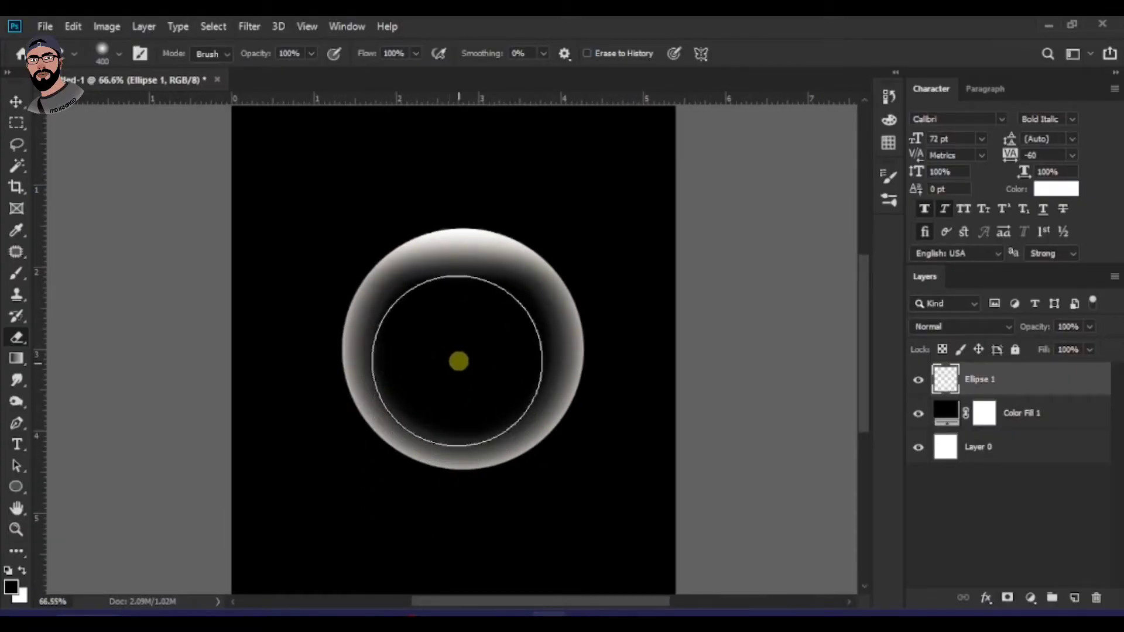
{"action": "scroll", "coordinate": [448, 375], "scroll_direction": "up", "scroll_amount": 1}
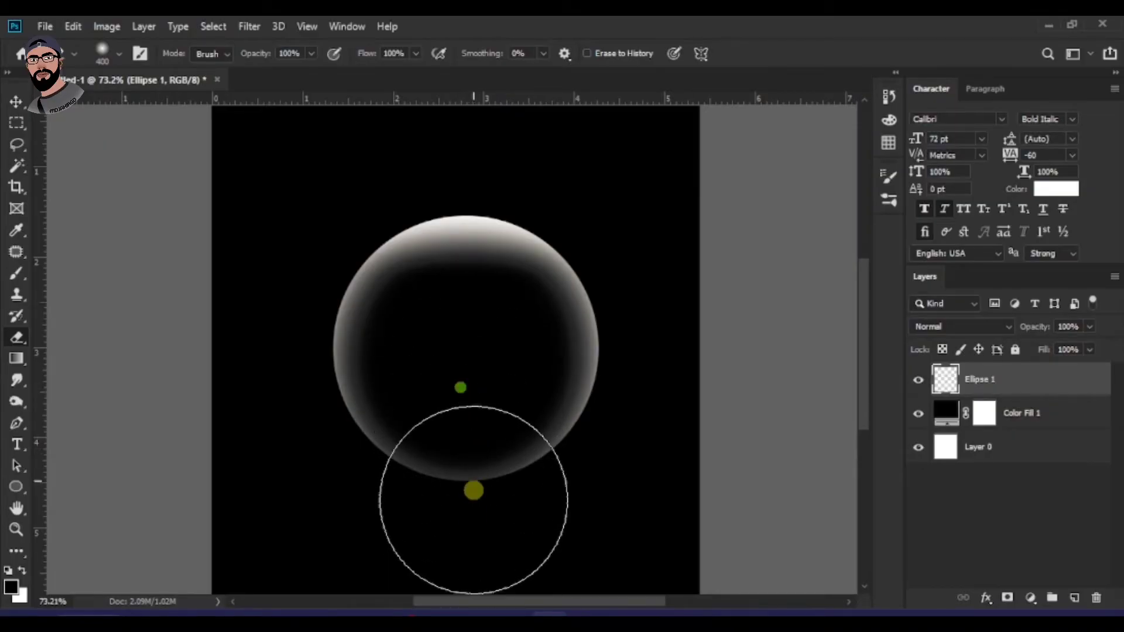
{"action": "left_click", "coordinate": [462, 381]}
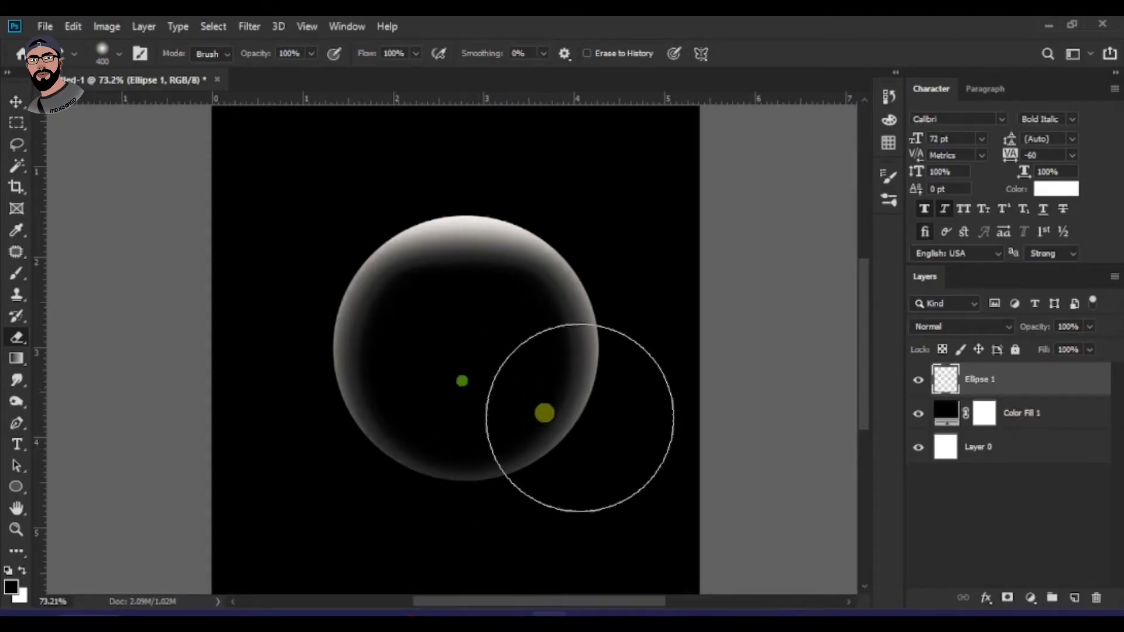
{"action": "scroll", "coordinate": [556, 427], "scroll_direction": "down", "scroll_amount": 3}
{"action": "scroll", "coordinate": [488, 379], "scroll_direction": "up", "scroll_amount": 2}
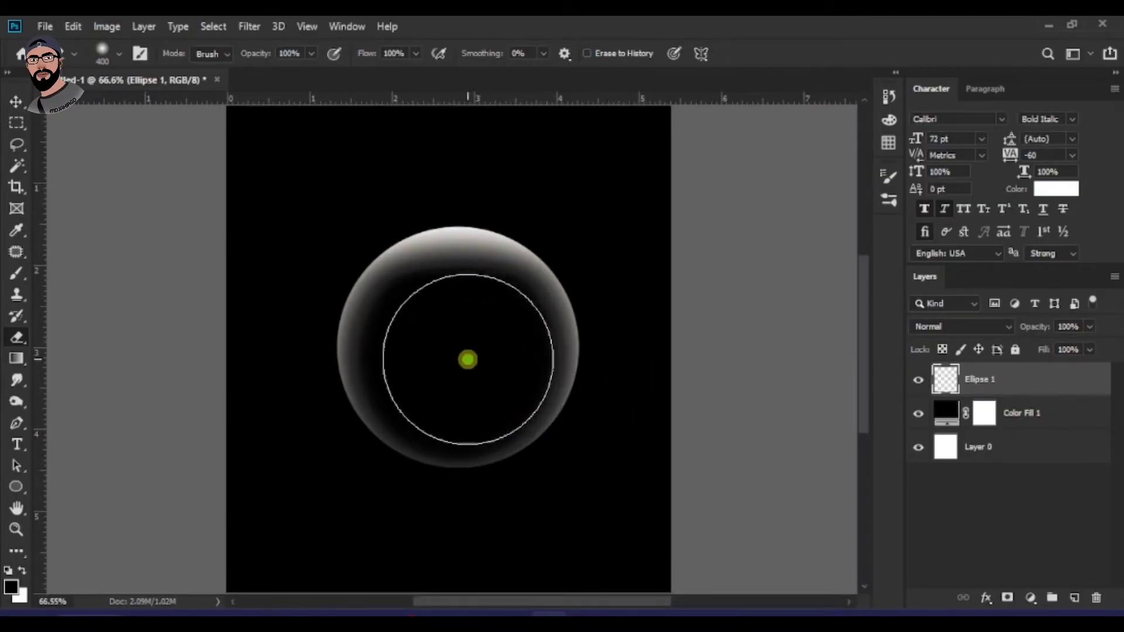
{"action": "scroll", "coordinate": [449, 359], "scroll_direction": "down", "scroll_amount": 2}
{"action": "scroll", "coordinate": [422, 381], "scroll_direction": "up", "scroll_amount": 2}
{"action": "scroll", "coordinate": [497, 387], "scroll_direction": "down", "scroll_amount": 2}
{"action": "scroll", "coordinate": [504, 402], "scroll_direction": "up", "scroll_amount": 2}
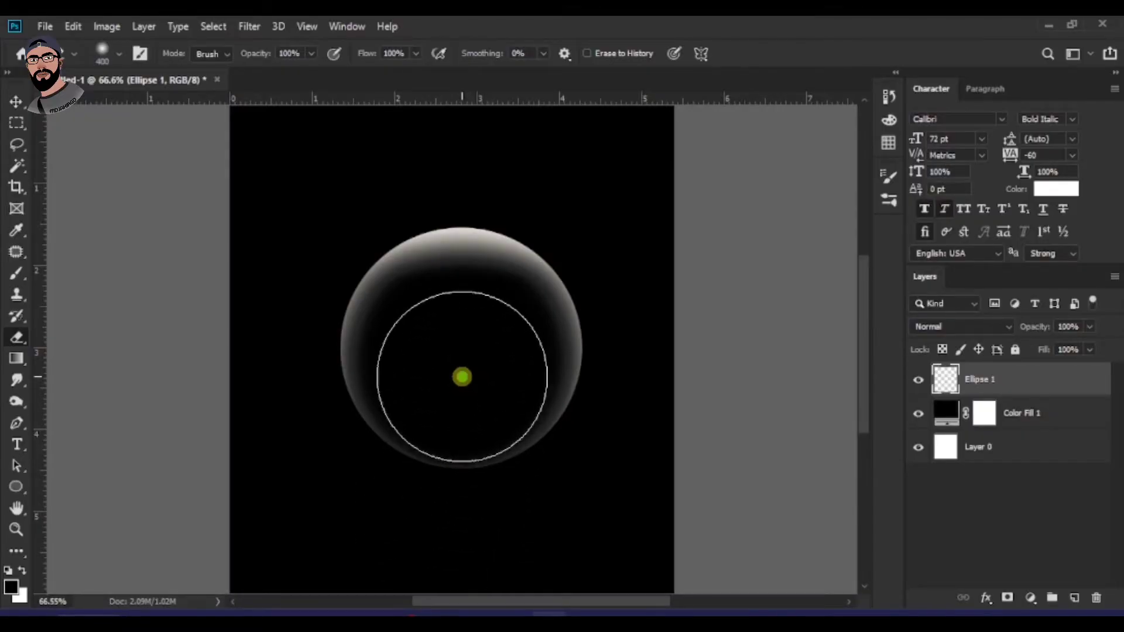
{"action": "scroll", "coordinate": [645, 509], "scroll_direction": "down", "scroll_amount": 3}
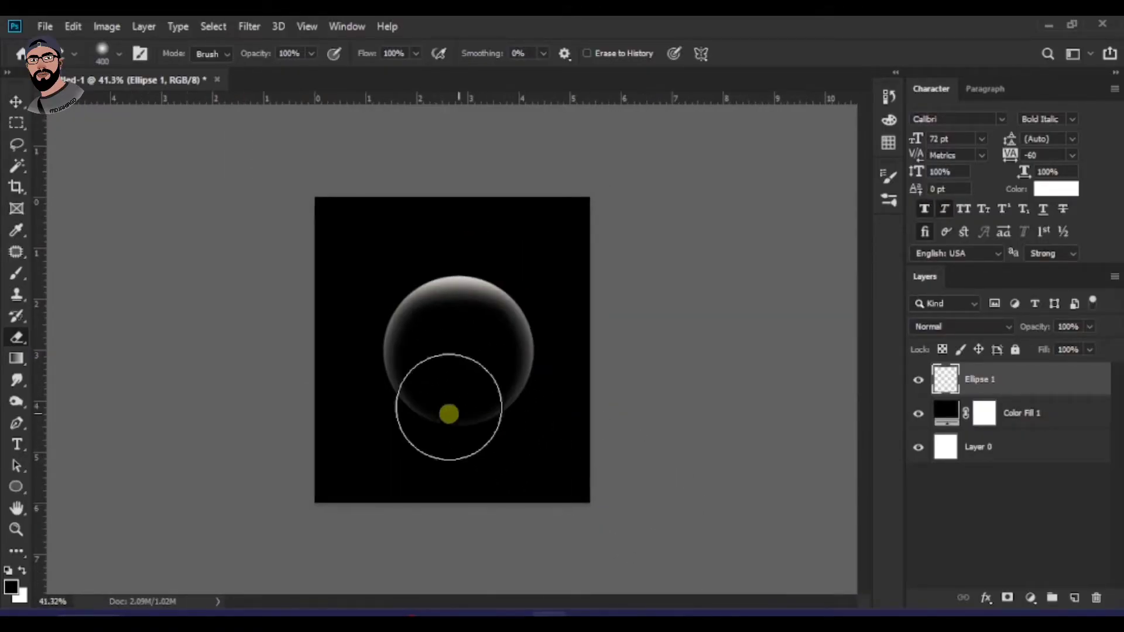
{"action": "scroll", "coordinate": [484, 424], "scroll_direction": "up", "scroll_amount": 2}
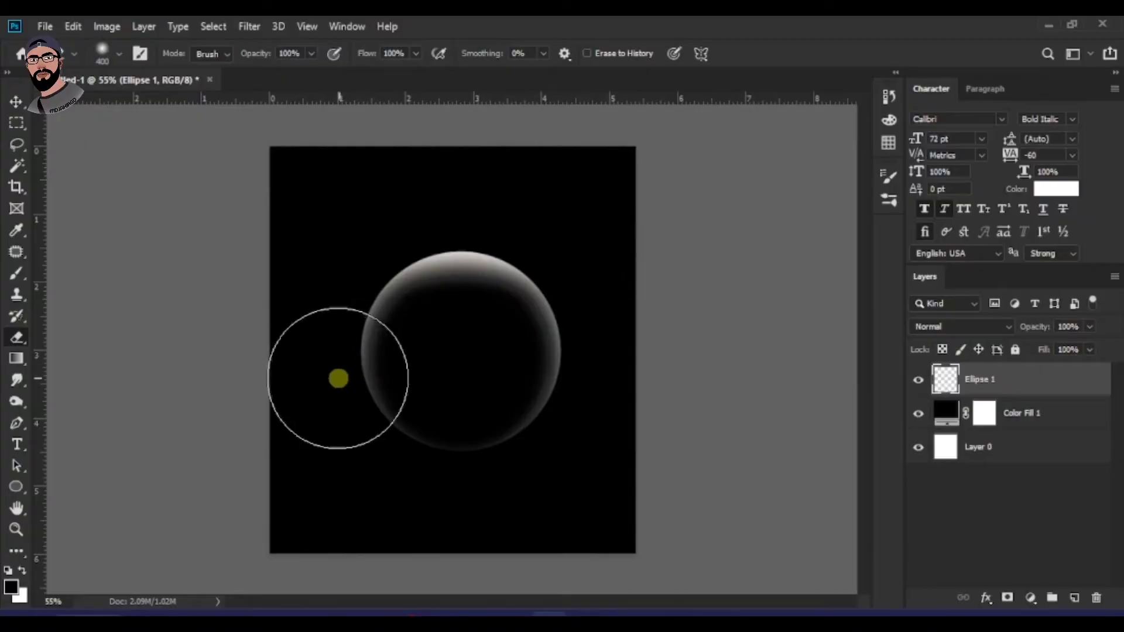
Examine the softened bubble's rim up close and against the whole canvas.
{"action": "left_click", "coordinate": [16, 102]}
{"action": "scroll", "coordinate": [439, 296], "scroll_direction": "up", "scroll_amount": 3}
{"action": "scroll", "coordinate": [490, 287], "scroll_direction": "down", "scroll_amount": 2}
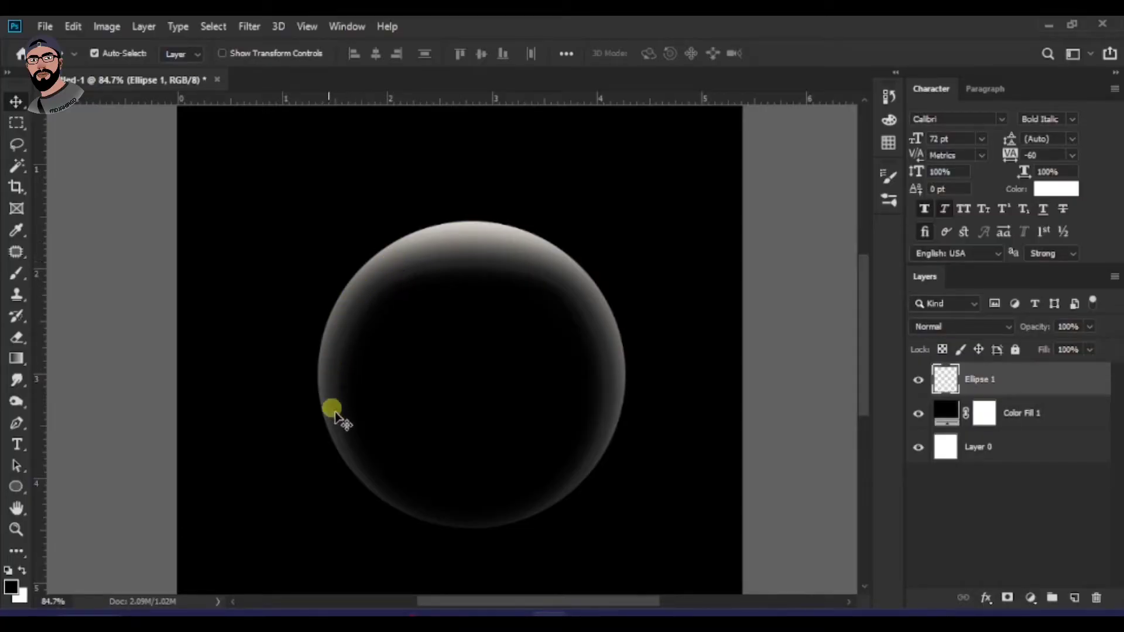
{"action": "scroll", "coordinate": [442, 391], "scroll_direction": "down", "scroll_amount": 3}
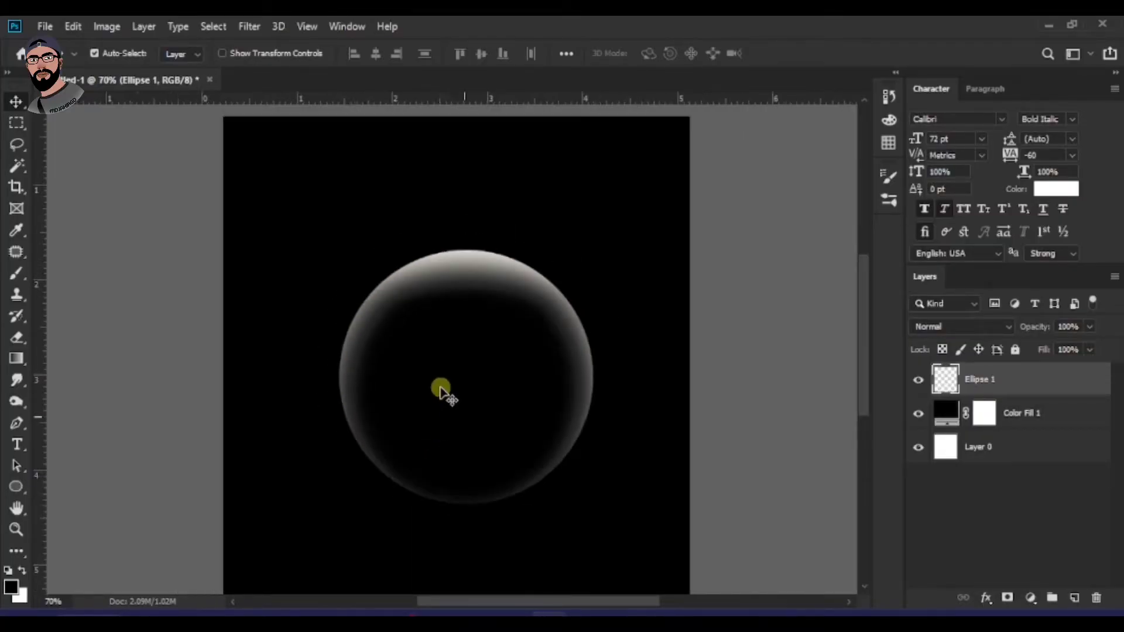
{"action": "scroll", "coordinate": [445, 374], "scroll_direction": "up", "scroll_amount": 2}
{"action": "scroll", "coordinate": [380, 290], "scroll_direction": "up", "scroll_amount": 1}
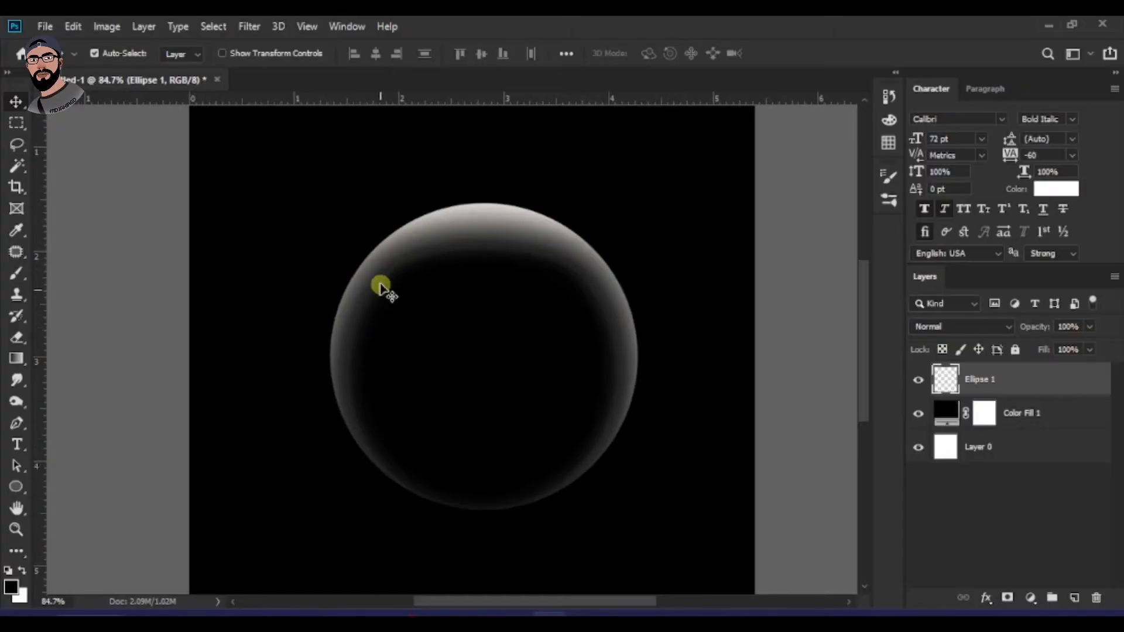
{"action": "scroll", "coordinate": [507, 376], "scroll_direction": "down", "scroll_amount": 2}
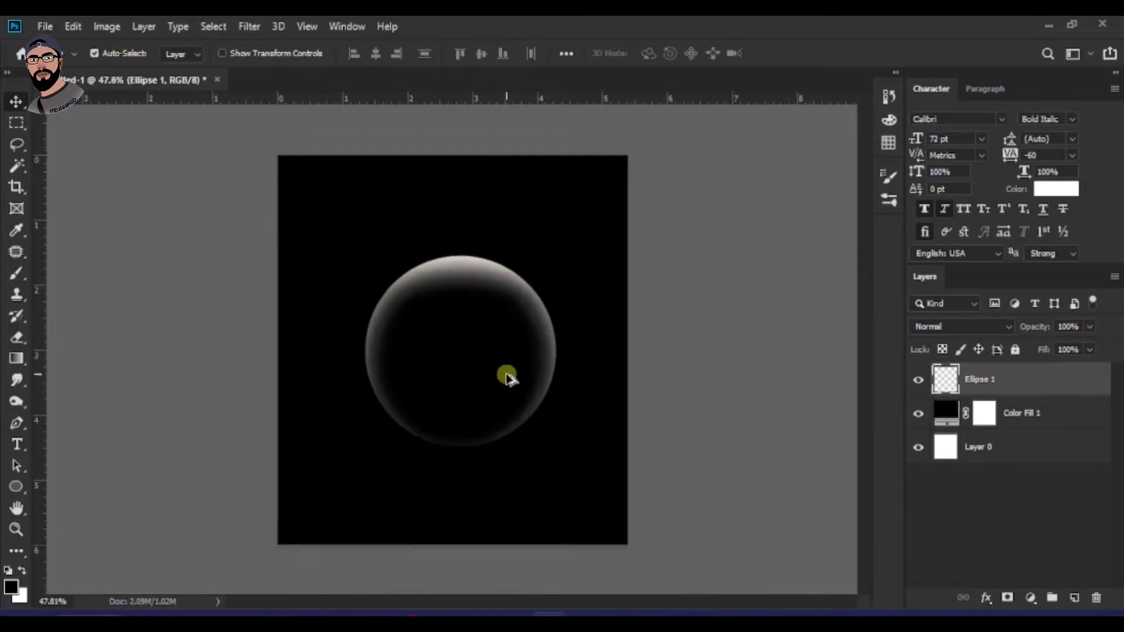
{"action": "scroll", "coordinate": [438, 405], "scroll_direction": "up", "scroll_amount": 1}
{"action": "scroll", "coordinate": [508, 322], "scroll_direction": "down", "scroll_amount": 1}
{"action": "scroll", "coordinate": [467, 314], "scroll_direction": "up", "scroll_amount": 1}
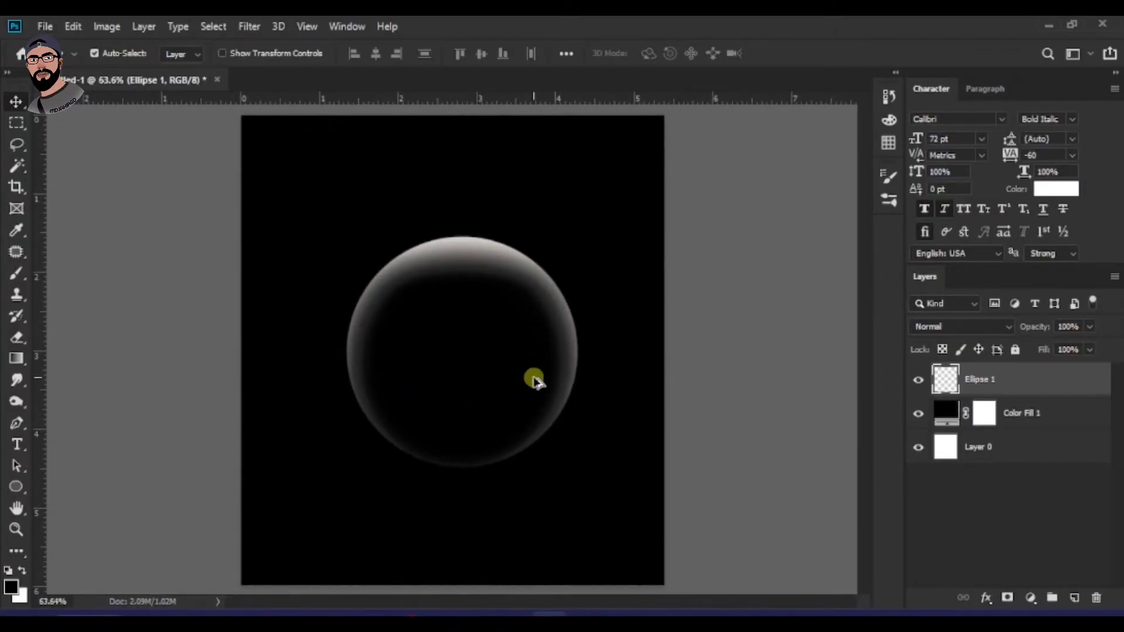
{"action": "scroll", "coordinate": [534, 377], "scroll_direction": "down", "scroll_amount": 1}
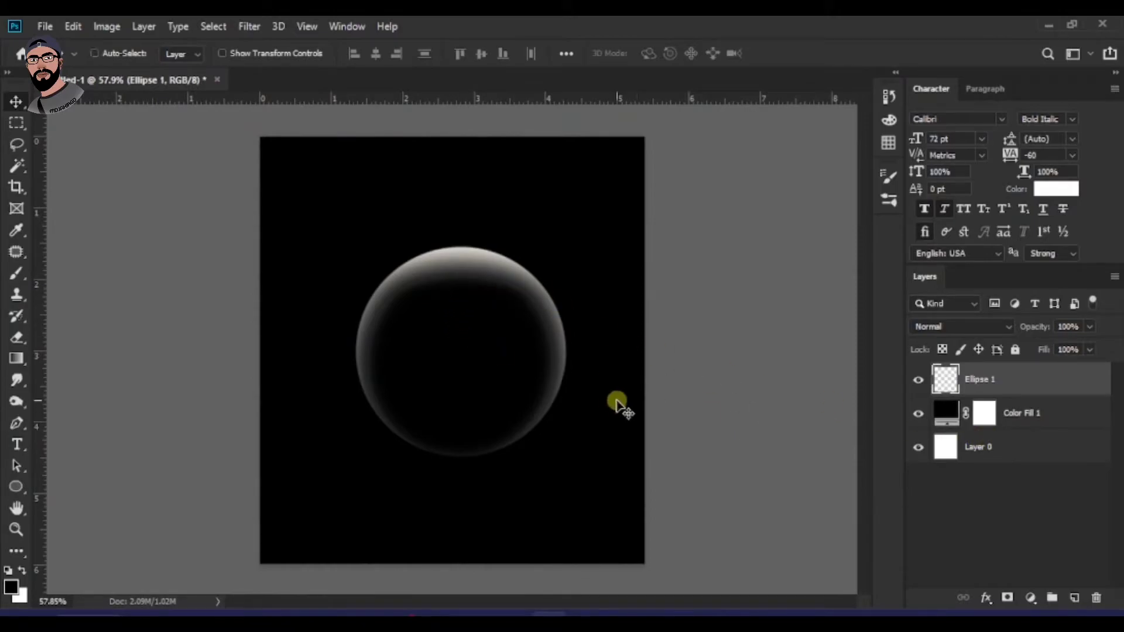
Duplicate the bubble and place the copy, scaled to less than half size, to the upper right of the original.
{"action": "key", "text": "ctrl+j"}
{"action": "left_click_drag", "start_coordinate": [501, 281], "coordinate": [566, 238]}
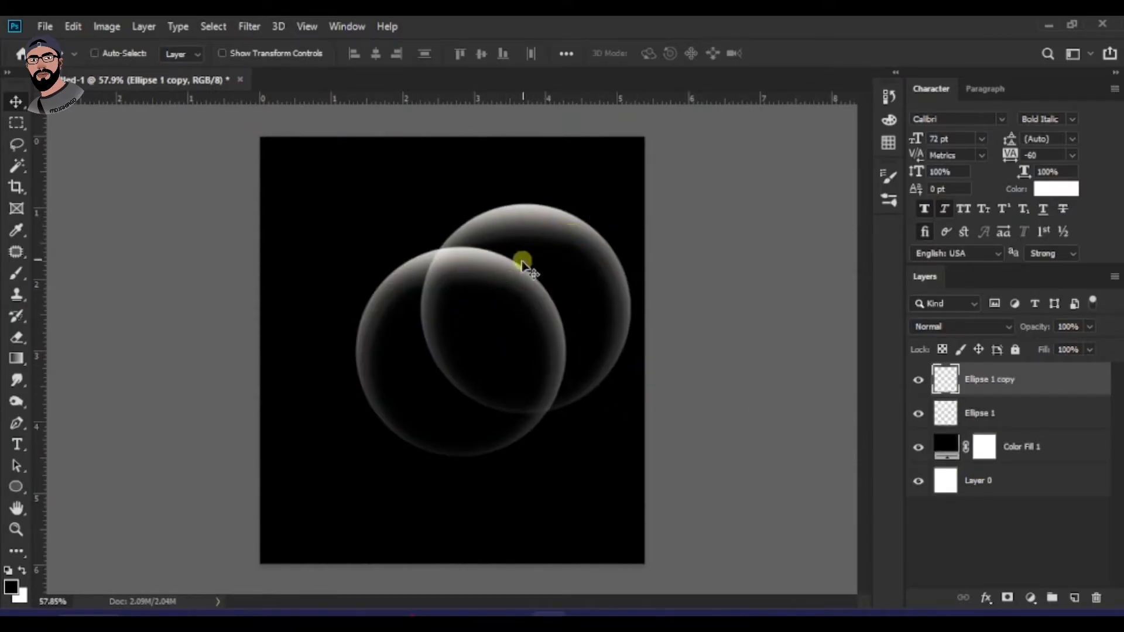
{"action": "key", "text": "ctrl+t"}
{"action": "left_click_drag", "start_coordinate": [630, 208], "coordinate": [585, 203]}
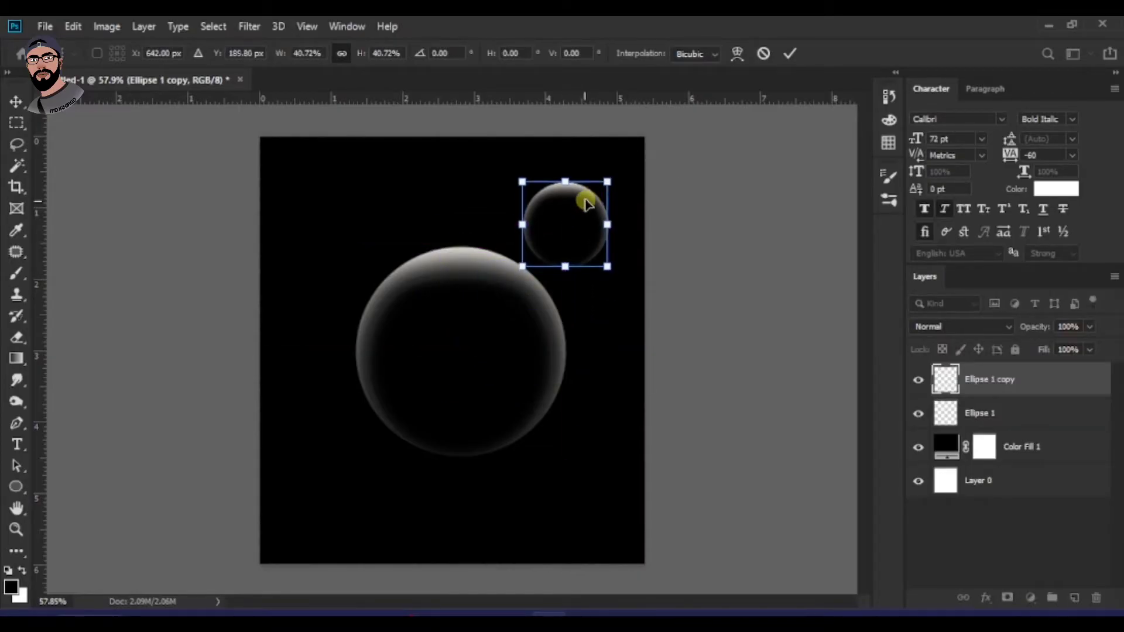
{"action": "key", "text": "Return"}
Move the large bubble up and place three more small bubble copies of decreasing size below it.
{"action": "left_click_drag", "start_coordinate": [490, 268], "coordinate": [511, 215]}
{"action": "left_click_drag", "start_coordinate": [573, 188], "coordinate": [425, 436]}
{"action": "key", "text": "ctrl+t"}
{"action": "key", "text": "Return"}
{"action": "key", "text": "ctrl+t"}
{"action": "double_click", "coordinate": [470, 470]}
{"action": "key", "text": "ctrl+t"}
{"action": "double_click", "coordinate": [409, 452]}
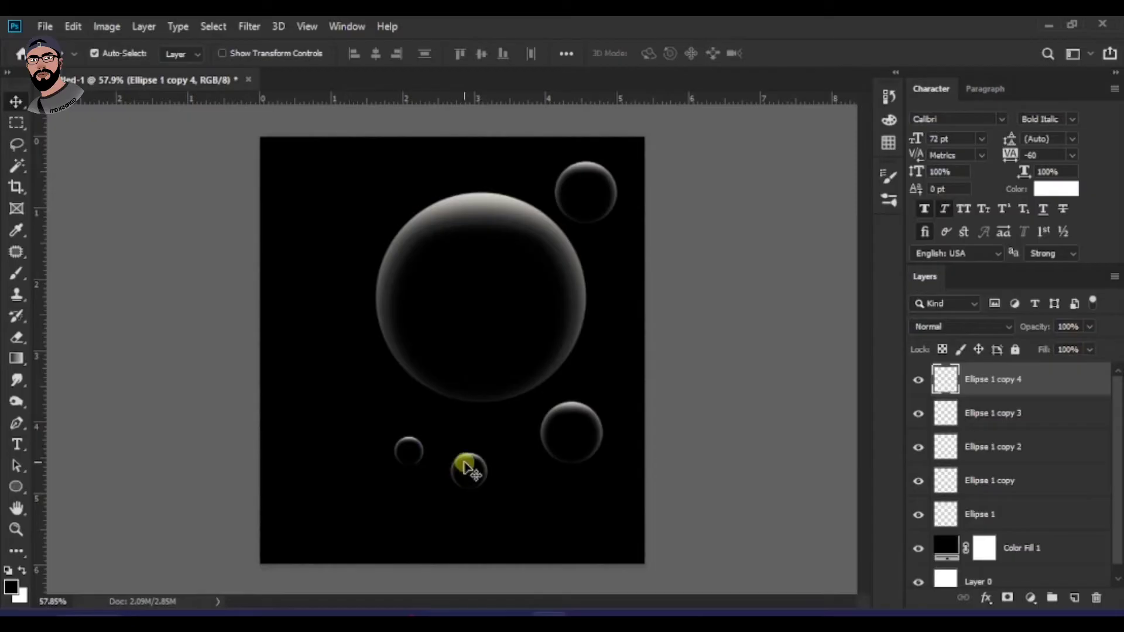
Scatter five more small bubble copies around the large bubble and shift the smallest lower one down.
{"action": "left_click_drag", "start_coordinate": [475, 466], "coordinate": [378, 398]}
{"action": "left_click_drag", "start_coordinate": [600, 177], "coordinate": [353, 349]}
{"action": "left_click_drag", "start_coordinate": [410, 445], "coordinate": [352, 302]}
{"action": "left_click_drag", "start_coordinate": [580, 429], "coordinate": [612, 353]}
{"action": "left_click_drag", "start_coordinate": [474, 465], "coordinate": [508, 417]}
{"action": "left_click_drag", "start_coordinate": [419, 452], "coordinate": [424, 479]}
Move the two lower-left small bubbles to the right, closer to the rest of the cluster.
{"action": "left_click", "coordinate": [386, 410]}
{"action": "left_click", "coordinate": [409, 414]}
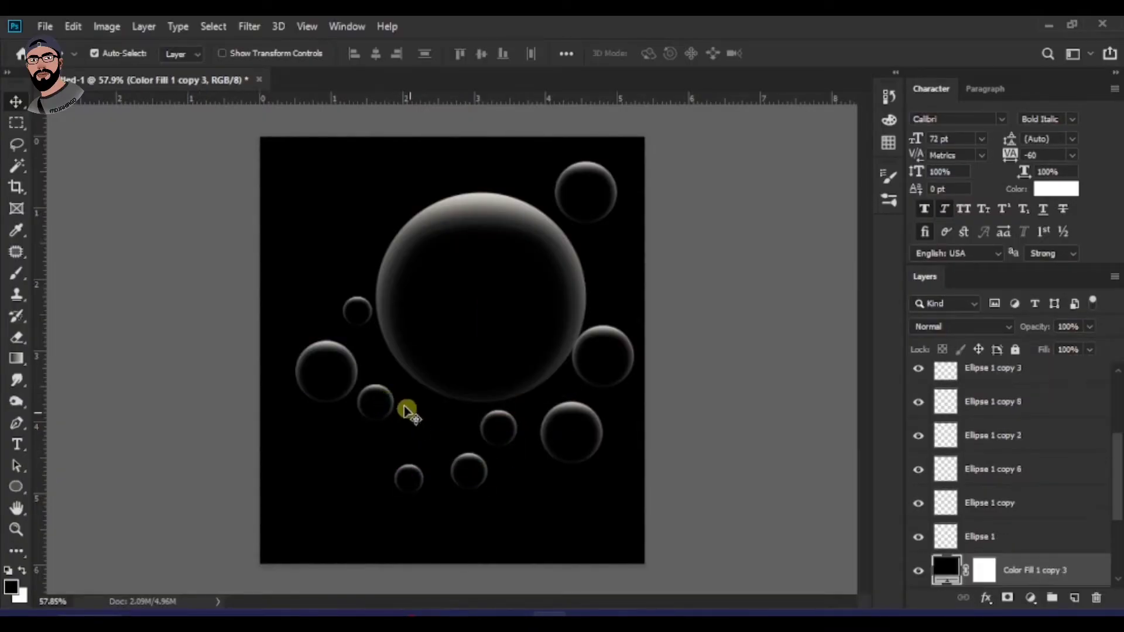
{"action": "left_click", "coordinate": [384, 392]}
{"action": "left_click_drag", "start_coordinate": [373, 396], "coordinate": [411, 408]}
{"action": "left_click_drag", "start_coordinate": [330, 351], "coordinate": [350, 366]}
{"action": "scroll", "coordinate": [514, 426], "scroll_direction": "down", "scroll_amount": 3}
{"action": "scroll", "coordinate": [492, 457], "scroll_direction": "up", "scroll_amount": 3}
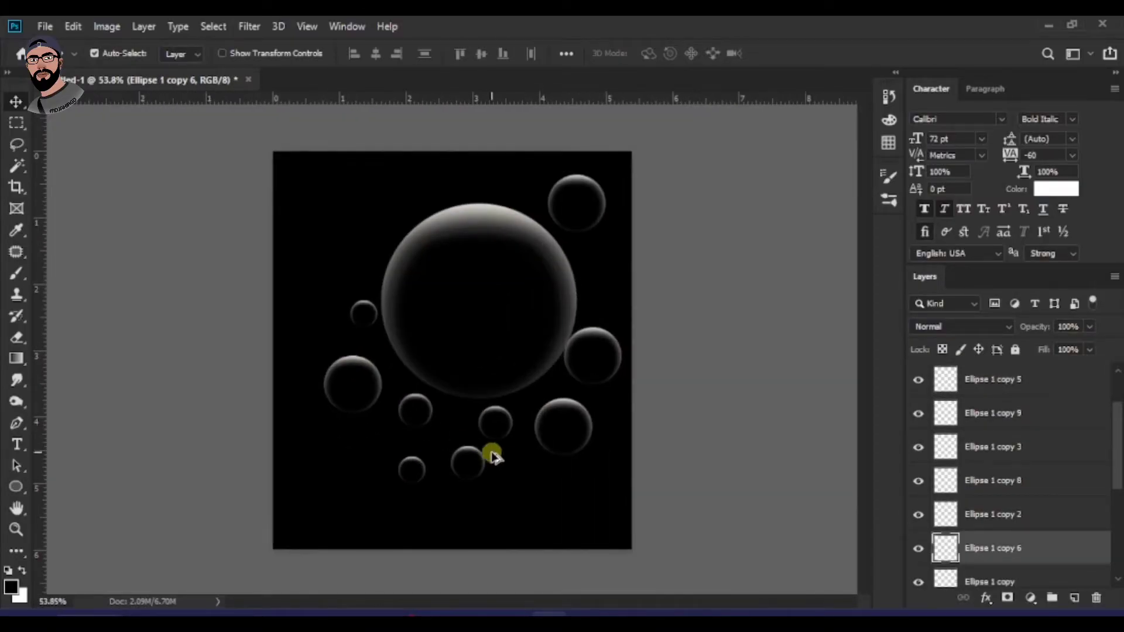
Scale the large bubble down to about two-thirds of its size.
{"action": "left_click", "coordinate": [514, 241]}
{"action": "key", "text": "ctrl+t"}
{"action": "left_click_drag", "start_coordinate": [575, 202], "coordinate": [509, 221]}
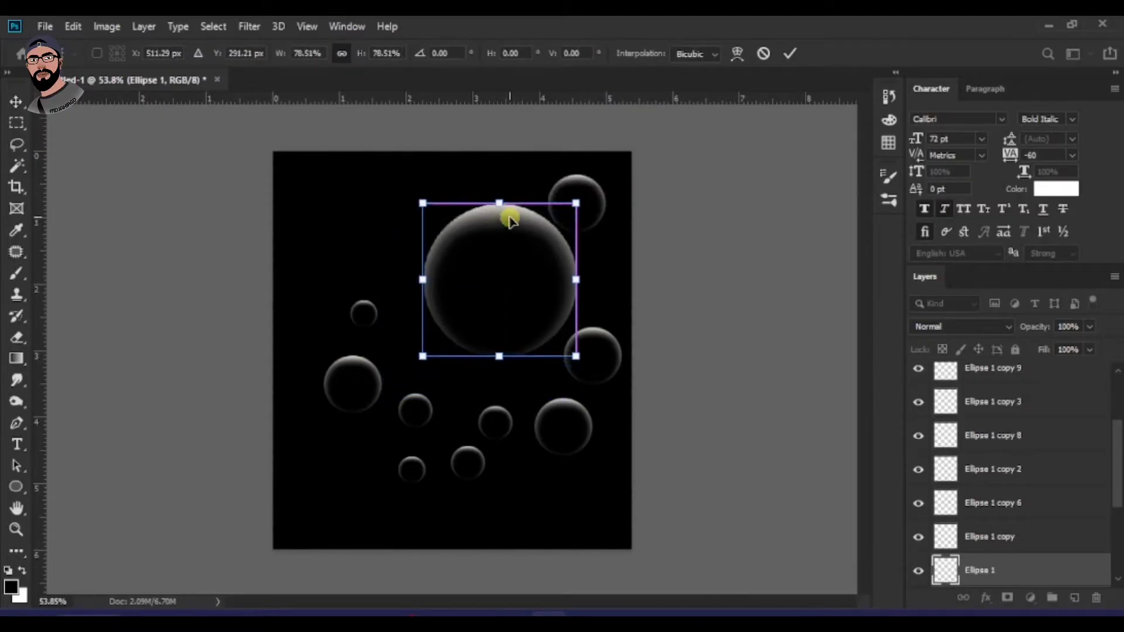
{"action": "key", "text": "Return"}
{"action": "key", "text": "ctrl+t"}
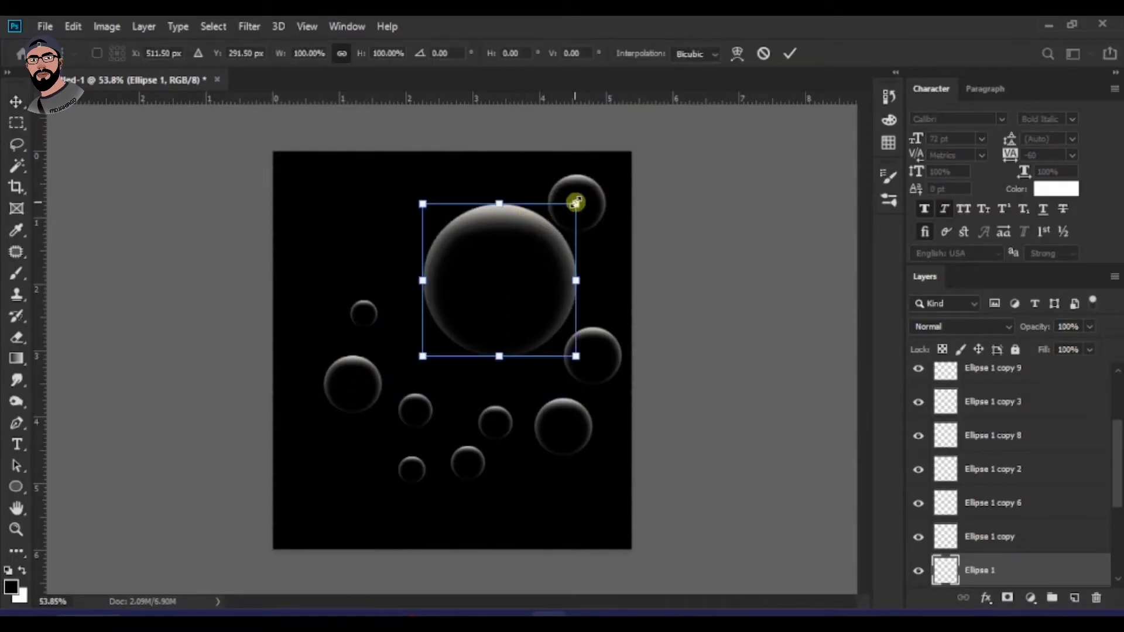
{"action": "left_click_drag", "start_coordinate": [577, 202], "coordinate": [534, 219]}
{"action": "key", "text": "Return"}
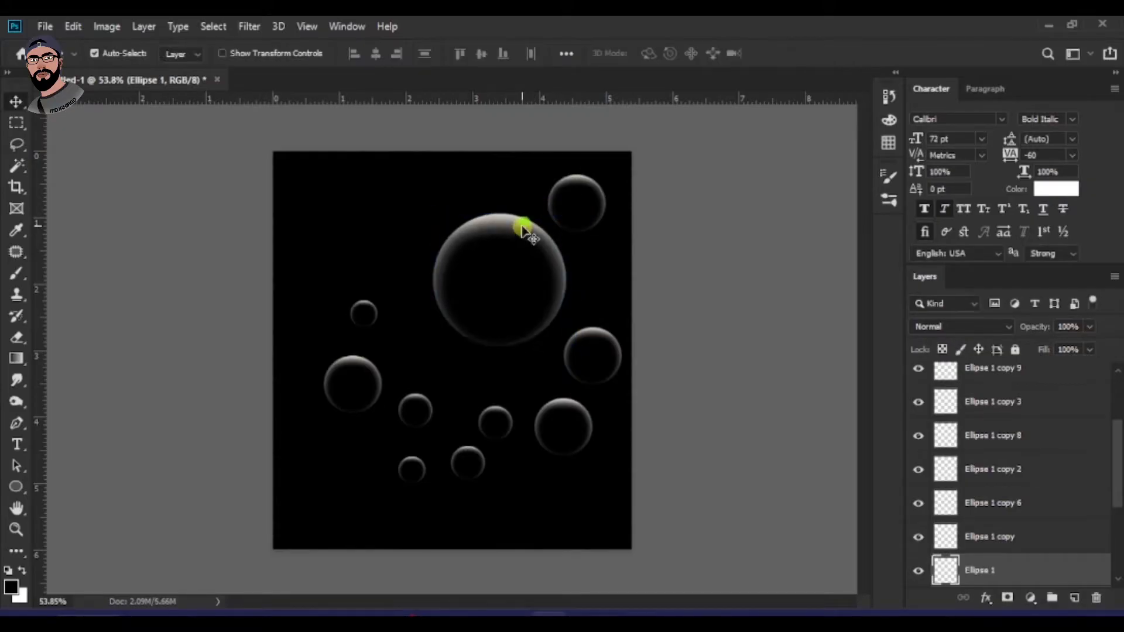
Duplicate the upper-right bubble into the gap below the large one and add a small bubble copy between it and the left bubbles.
{"action": "left_click_drag", "start_coordinate": [527, 226], "coordinate": [462, 367]}
{"action": "key", "text": "ctrl+z"}
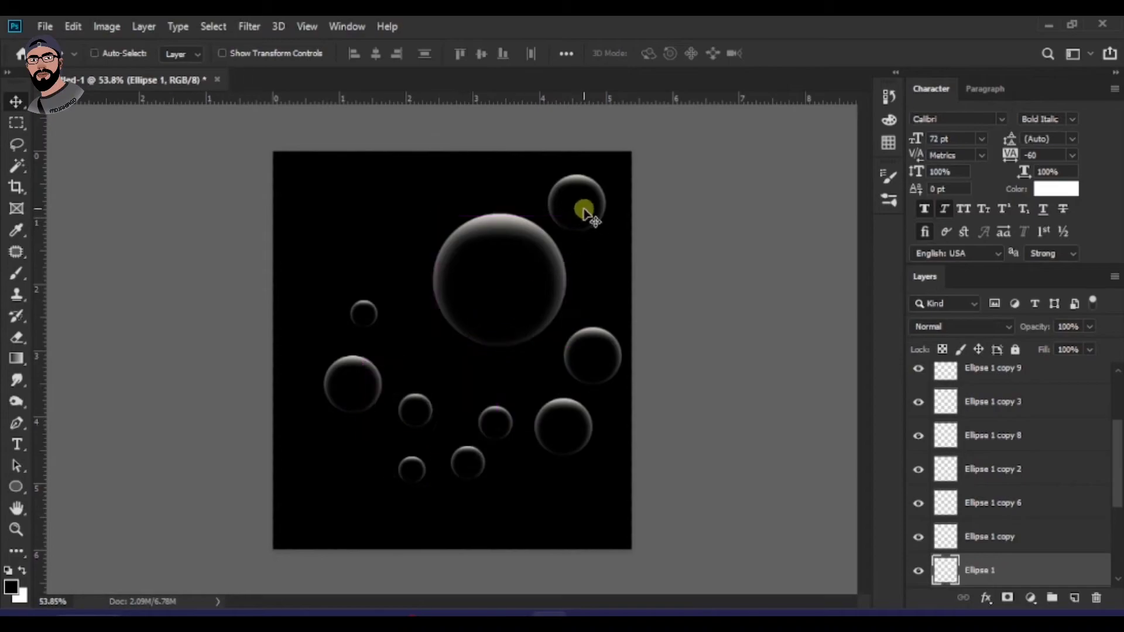
{"action": "left_click_drag", "start_coordinate": [587, 185], "coordinate": [472, 367]}
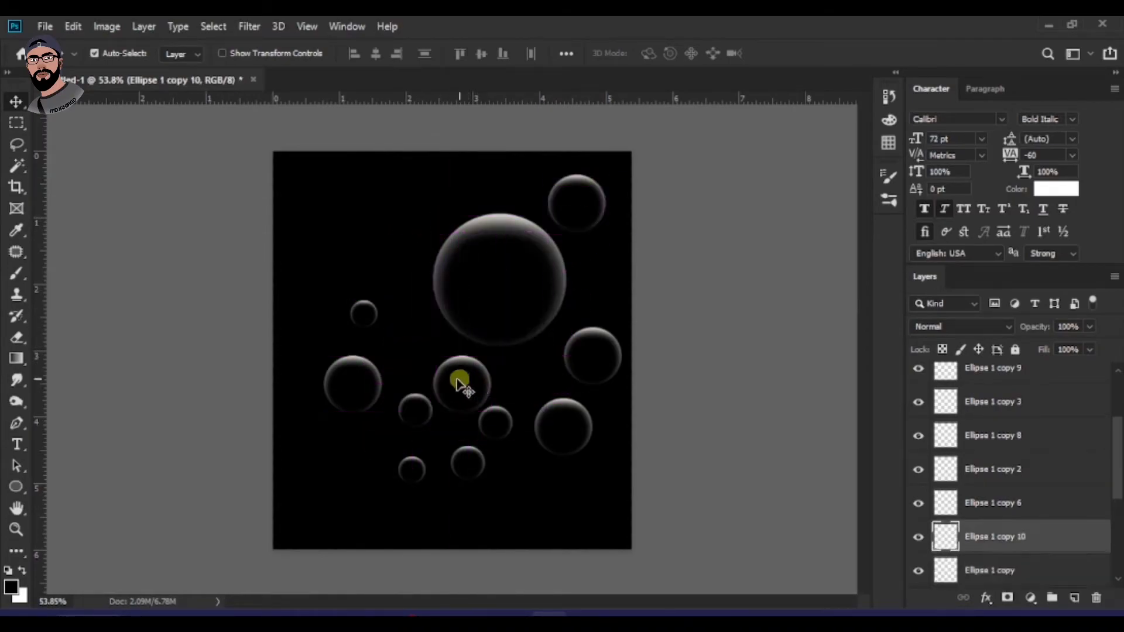
{"action": "left_click_drag", "start_coordinate": [411, 403], "coordinate": [394, 340]}
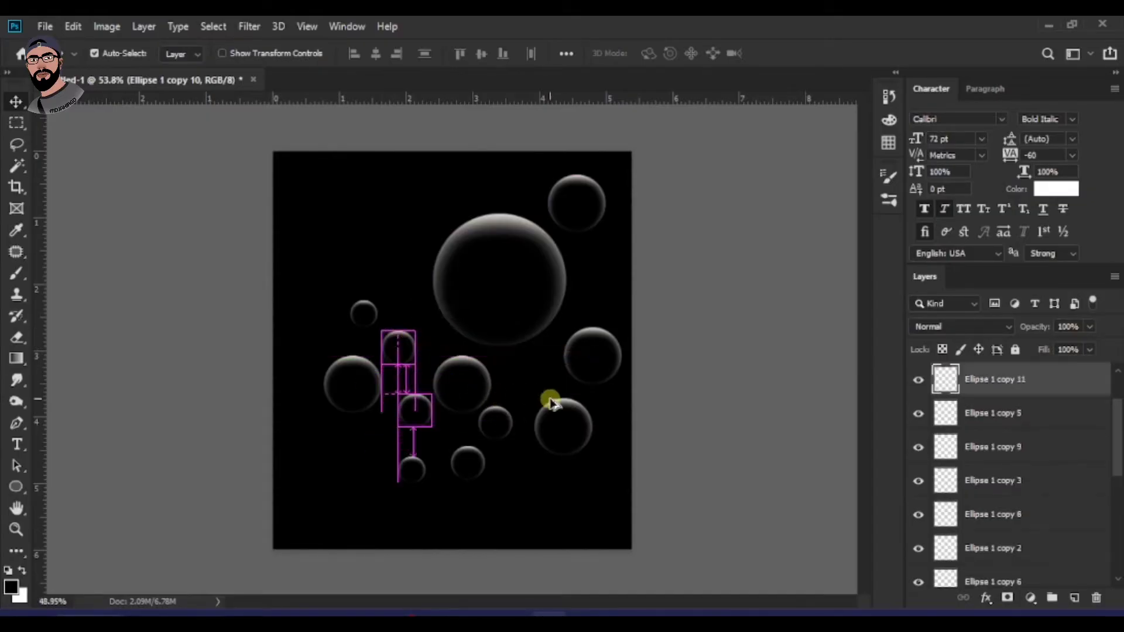
{"action": "scroll", "coordinate": [413, 473], "scroll_direction": "down", "scroll_amount": 3}
{"action": "scroll", "coordinate": [413, 473], "scroll_direction": "up", "scroll_amount": 3}
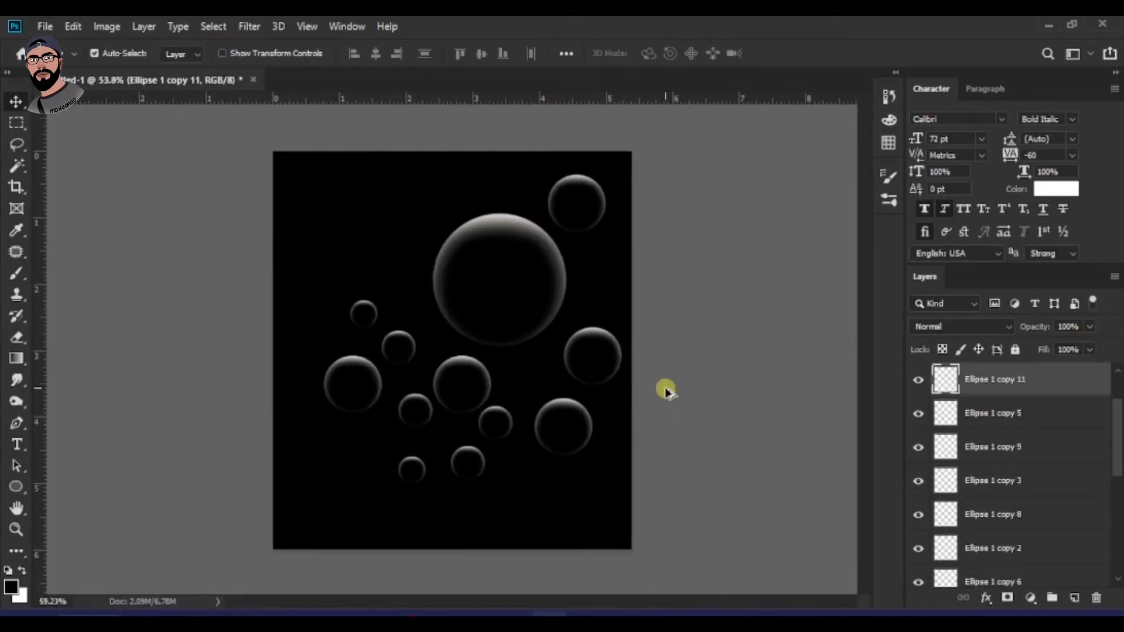
{"action": "scroll", "coordinate": [665, 390], "scroll_direction": "up", "scroll_amount": 1}
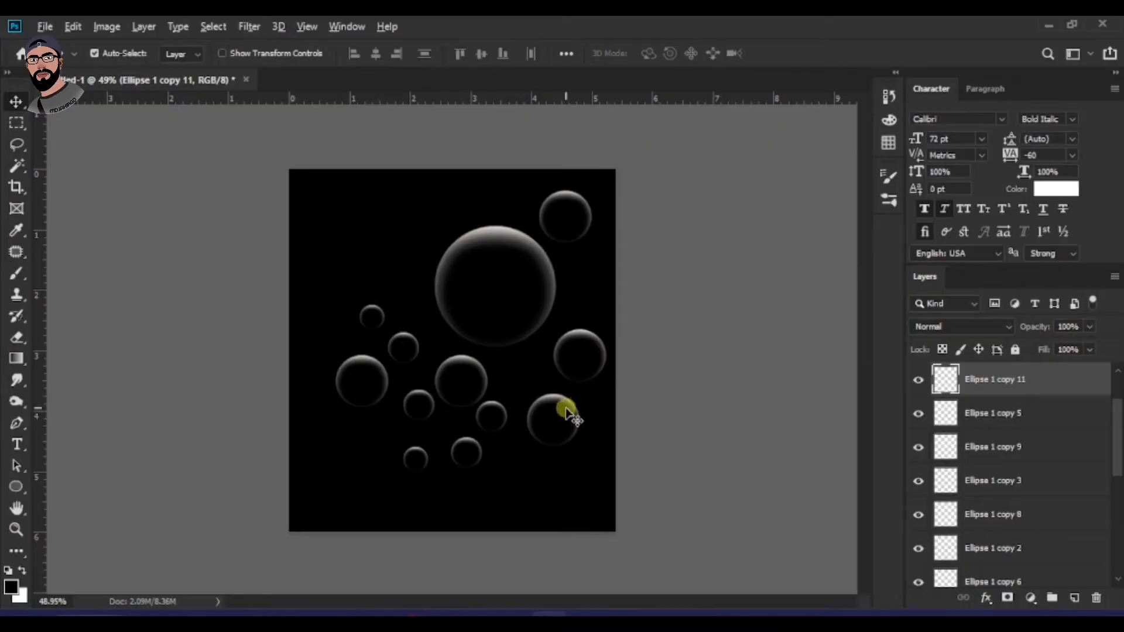
{"action": "scroll", "coordinate": [555, 411], "scroll_direction": "down", "scroll_amount": 1}
Check the detergent pouch reference image for its bubble arrangement and return to the Photoshop document.
{"action": "left_click", "coordinate": [587, 553]}
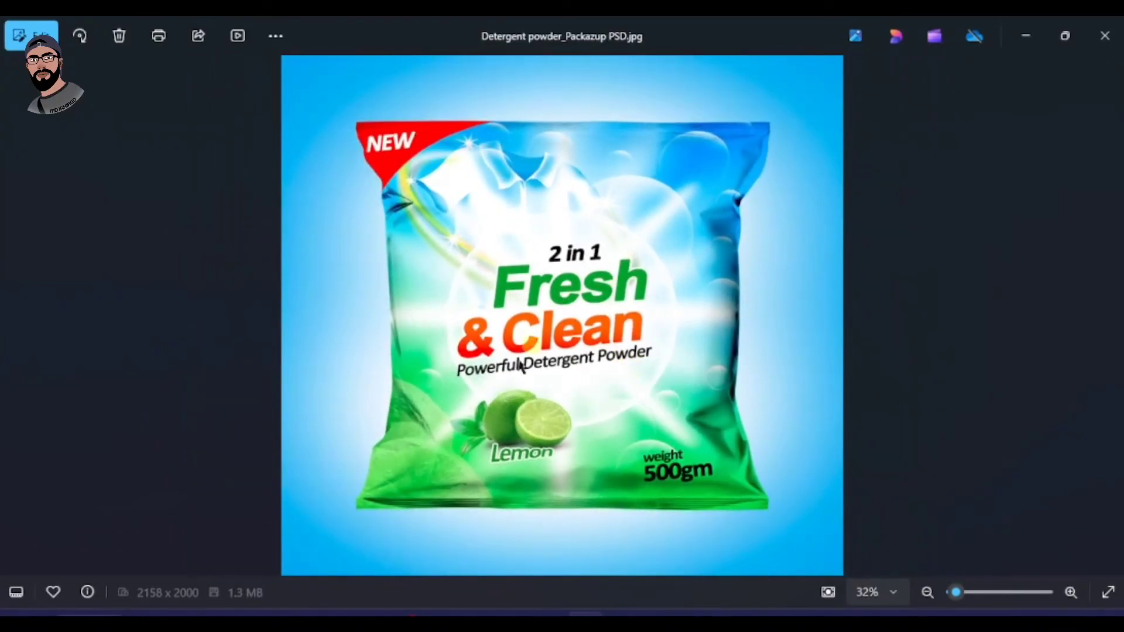
{"action": "left_click", "coordinate": [1028, 37]}
{"action": "scroll", "coordinate": [522, 376], "scroll_direction": "down", "scroll_amount": 1}
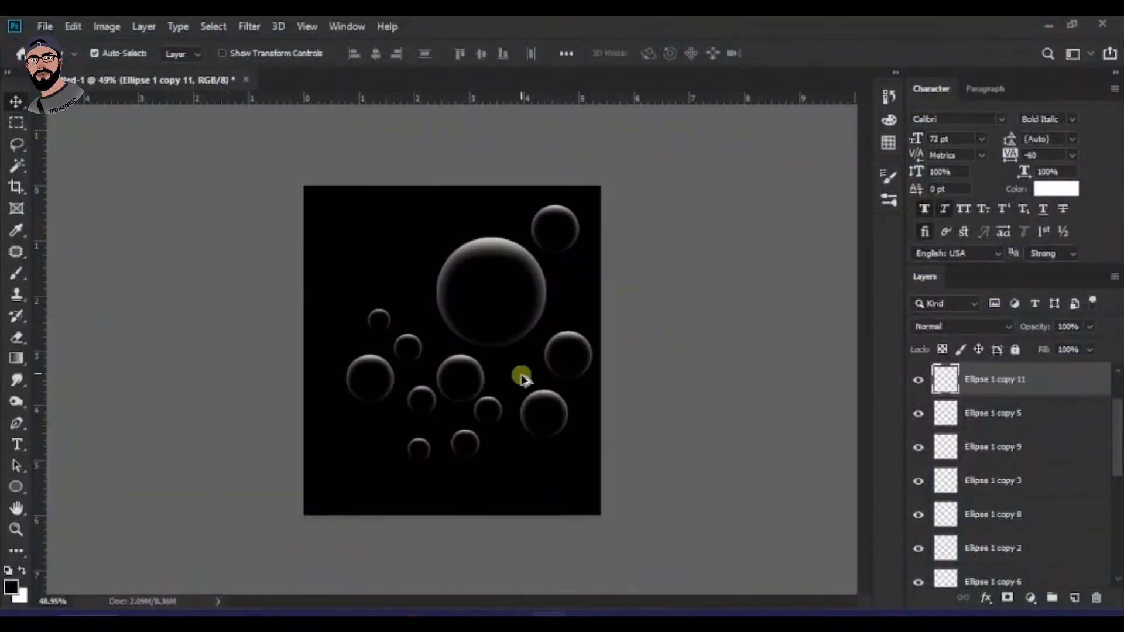
{"action": "scroll", "coordinate": [521, 376], "scroll_direction": "up", "scroll_amount": 1}
{"action": "scroll", "coordinate": [1019, 446], "scroll_direction": "down", "scroll_amount": 2}
Group all the bubble layers and remove the three extra copies of the black Color Fill layer below them.
{"action": "left_click", "coordinate": [1005, 463]}
{"action": "left_click", "coordinate": [1015, 380]}
{"action": "scroll", "coordinate": [1018, 468], "scroll_direction": "down", "scroll_amount": 5}
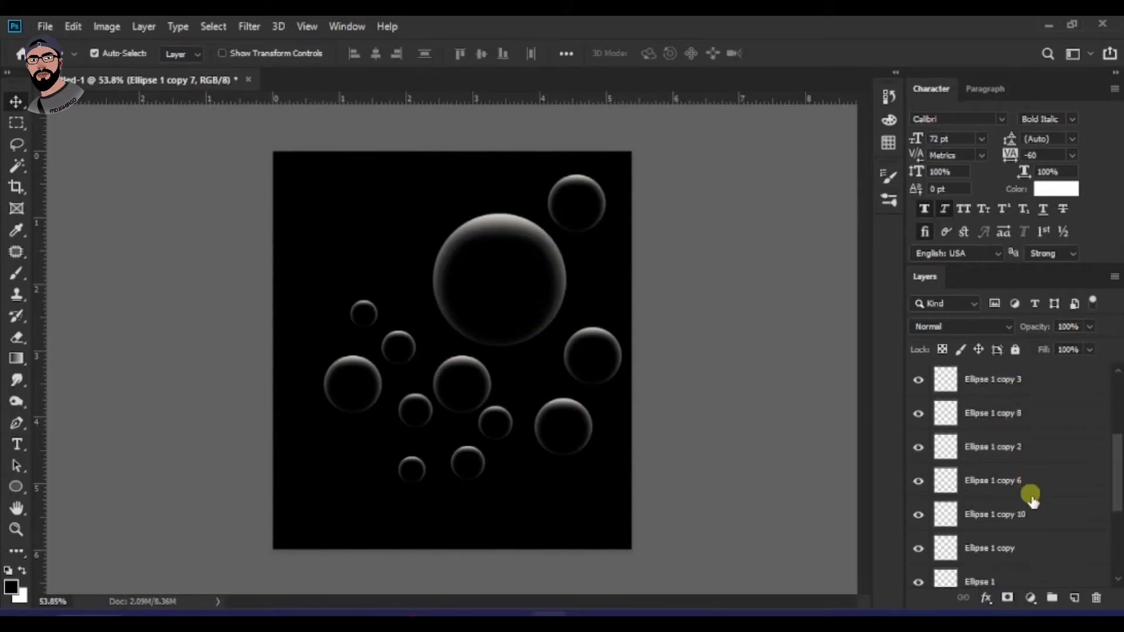
{"action": "scroll", "coordinate": [1011, 498], "scroll_direction": "up", "scroll_amount": 1}
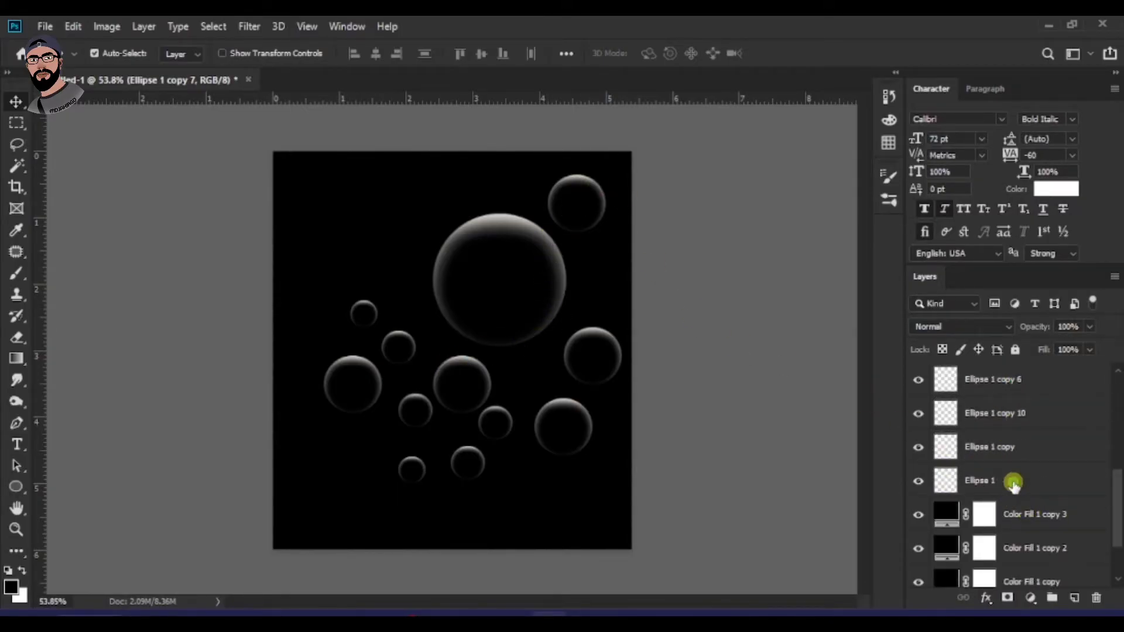
{"action": "left_click", "coordinate": [1013, 483], "text": "shift"}
{"action": "scroll", "coordinate": [1042, 480], "scroll_direction": "up", "scroll_amount": 3}
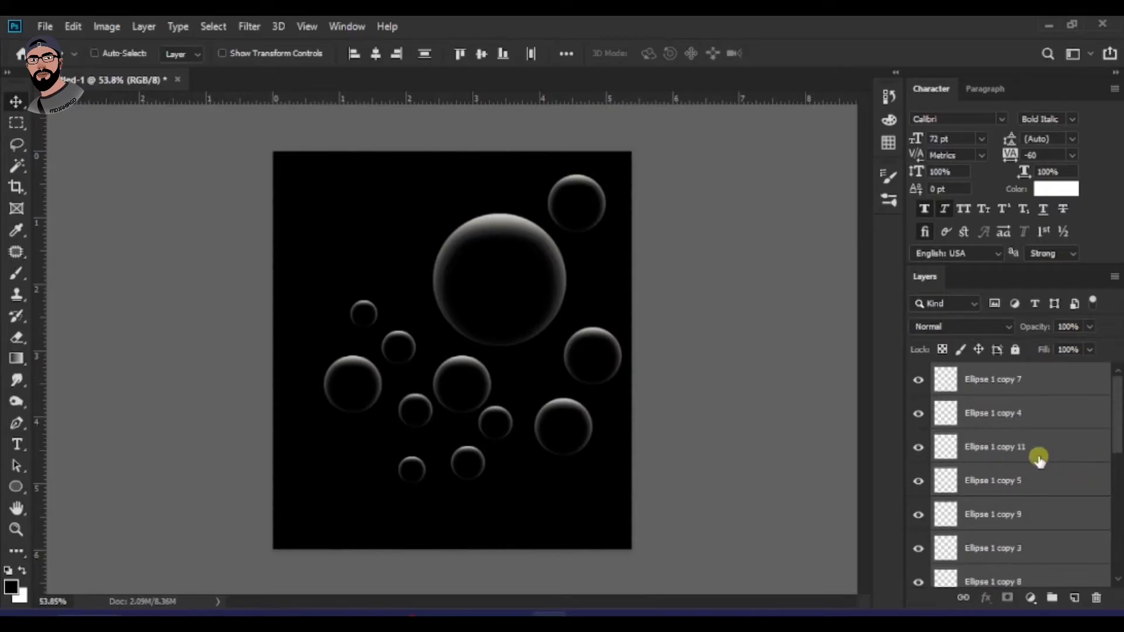
{"action": "key", "text": "ctrl+g"}
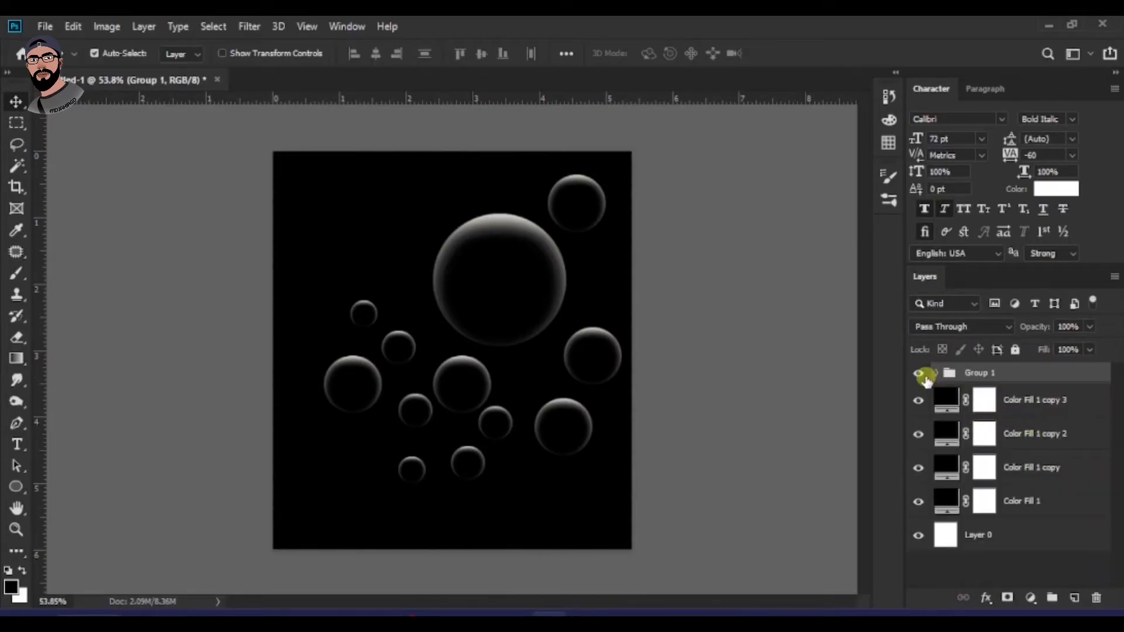
{"action": "left_click", "coordinate": [919, 375]}
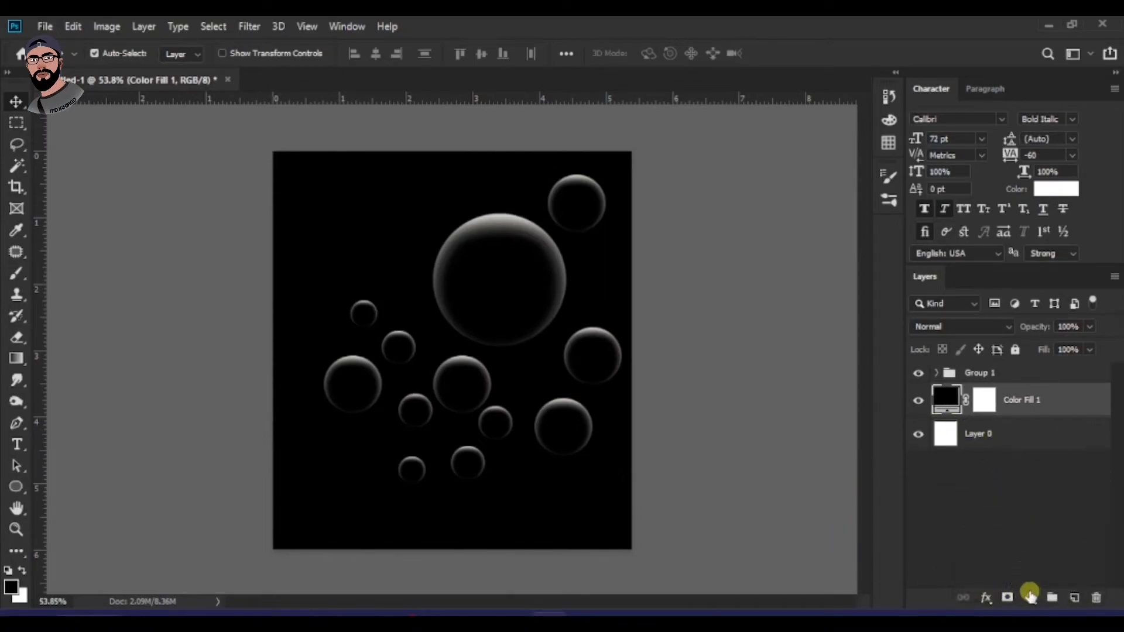
Add a Gradient Fill layer above Color Fill 1 using the Foreground to Background preset.
{"action": "left_click", "coordinate": [1030, 597]}
{"action": "left_click", "coordinate": [1042, 325]}
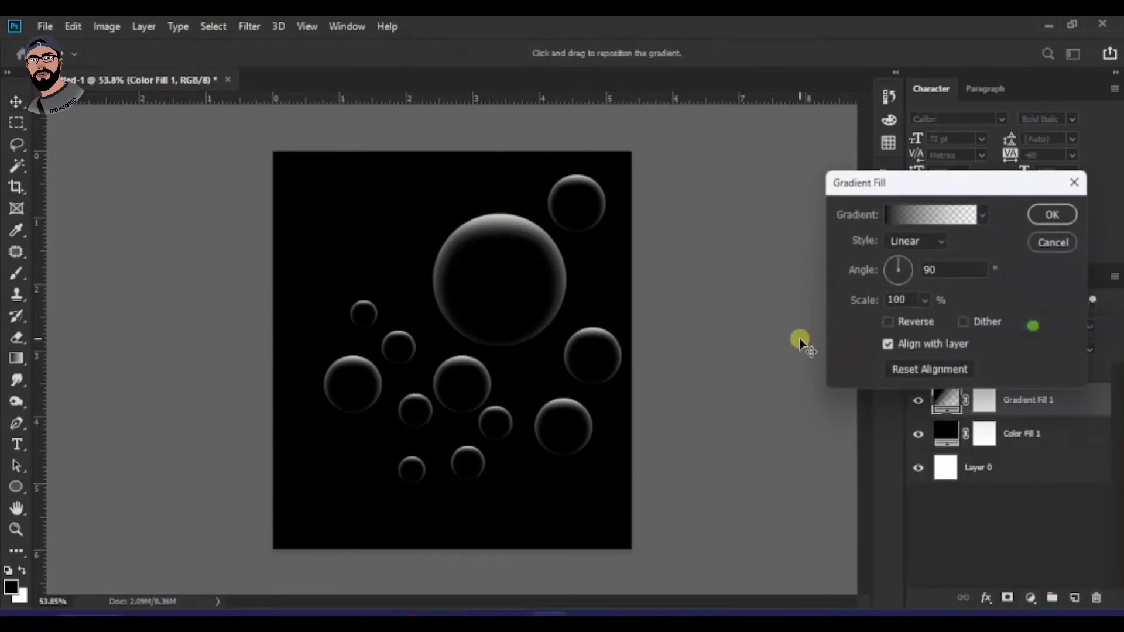
{"action": "left_click", "coordinate": [922, 212]}
{"action": "left_click", "coordinate": [711, 187]}
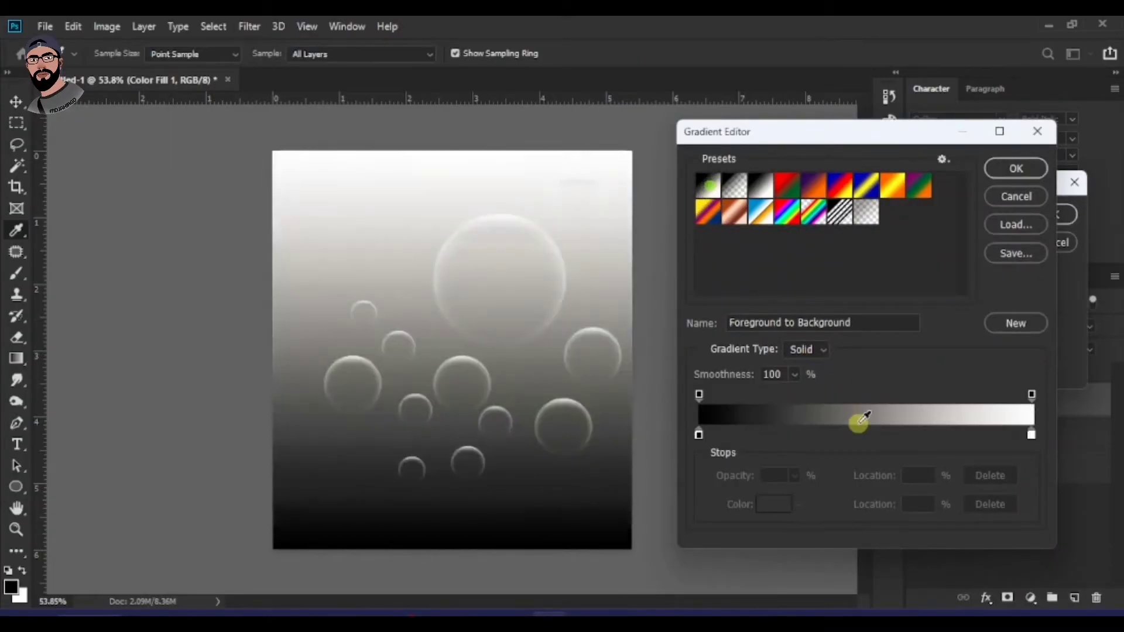
Set the gradient's starting colour stop to green 14d800.
{"action": "left_click", "coordinate": [698, 436]}
{"action": "left_click", "coordinate": [770, 509]}
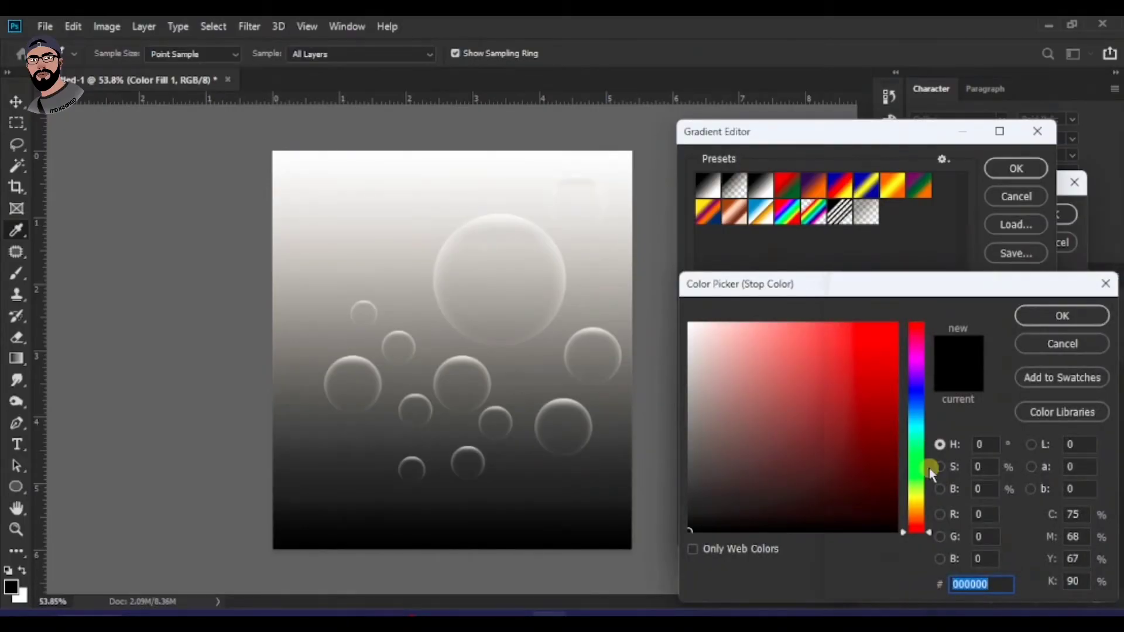
{"action": "key", "text": "super+v"}
{"action": "left_click", "coordinate": [924, 378]}
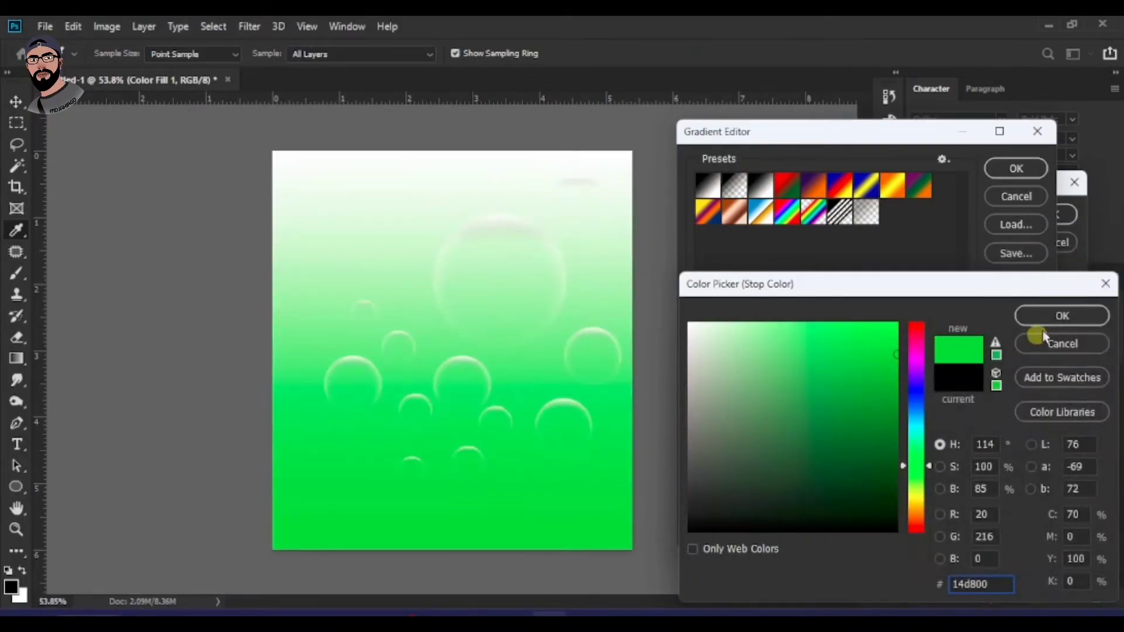
{"action": "left_click", "coordinate": [1035, 319]}
Add a colour stop at 48% in the gradient and set it to light blue 00b4ff.
{"action": "left_click", "coordinate": [866, 432]}
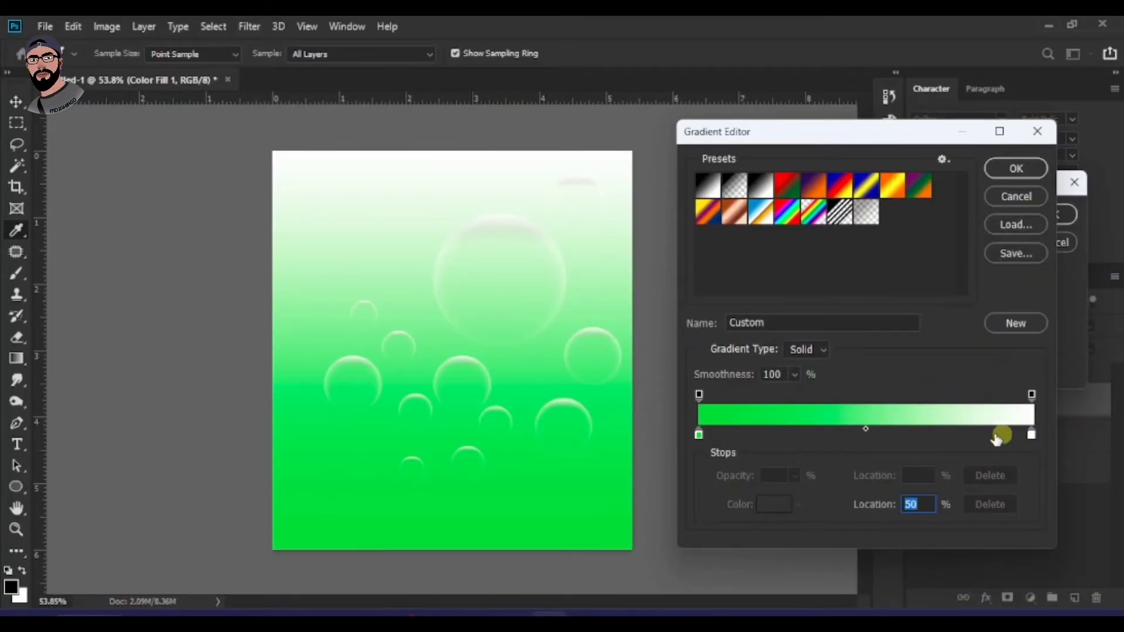
{"action": "left_click", "coordinate": [859, 437]}
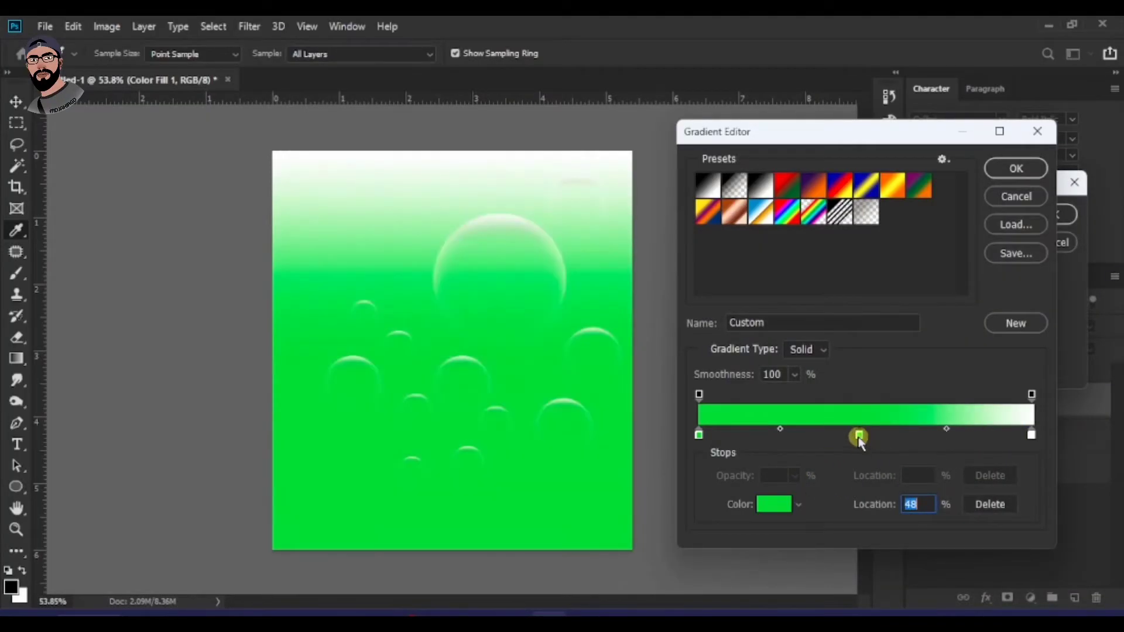
{"action": "double_click", "coordinate": [859, 436]}
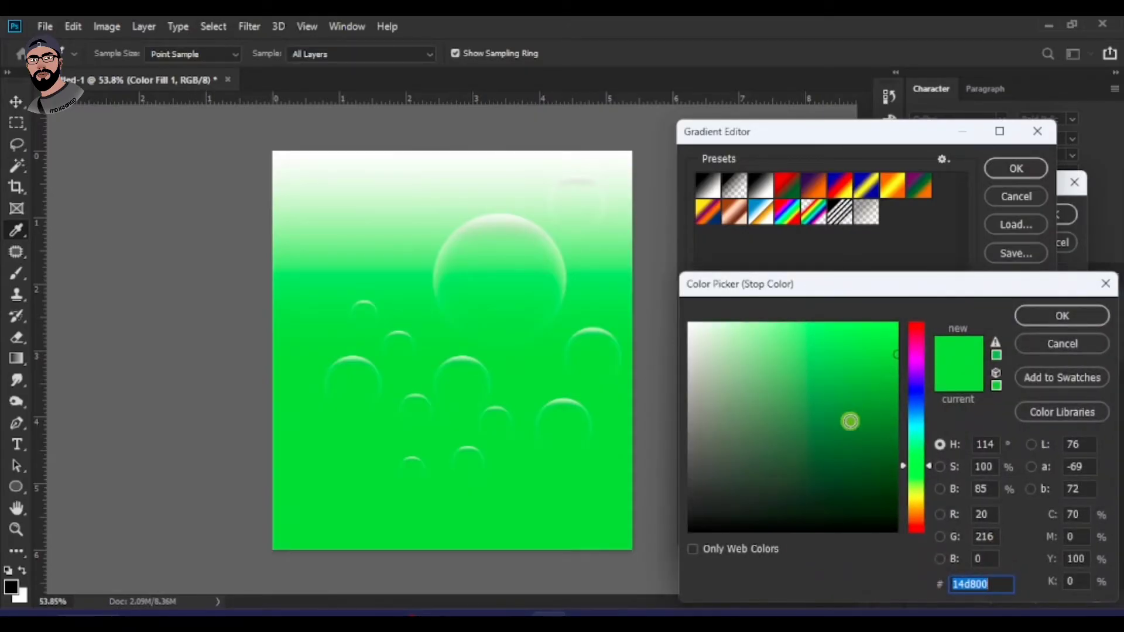
{"action": "key", "text": "super+v"}
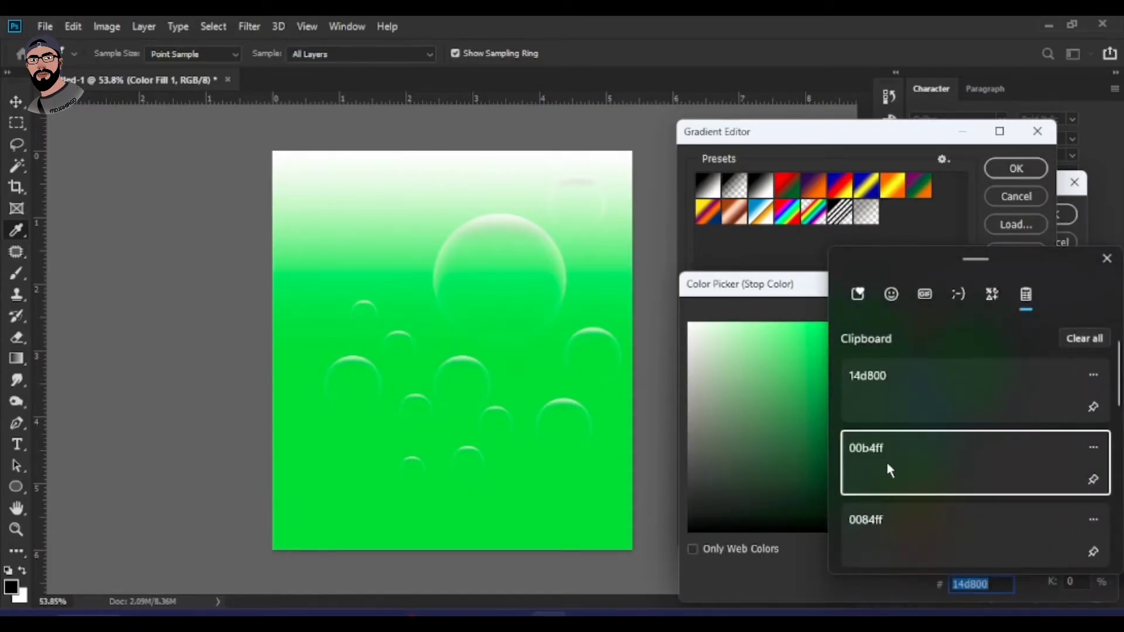
{"action": "left_click", "coordinate": [887, 459]}
{"action": "left_click", "coordinate": [1030, 316]}
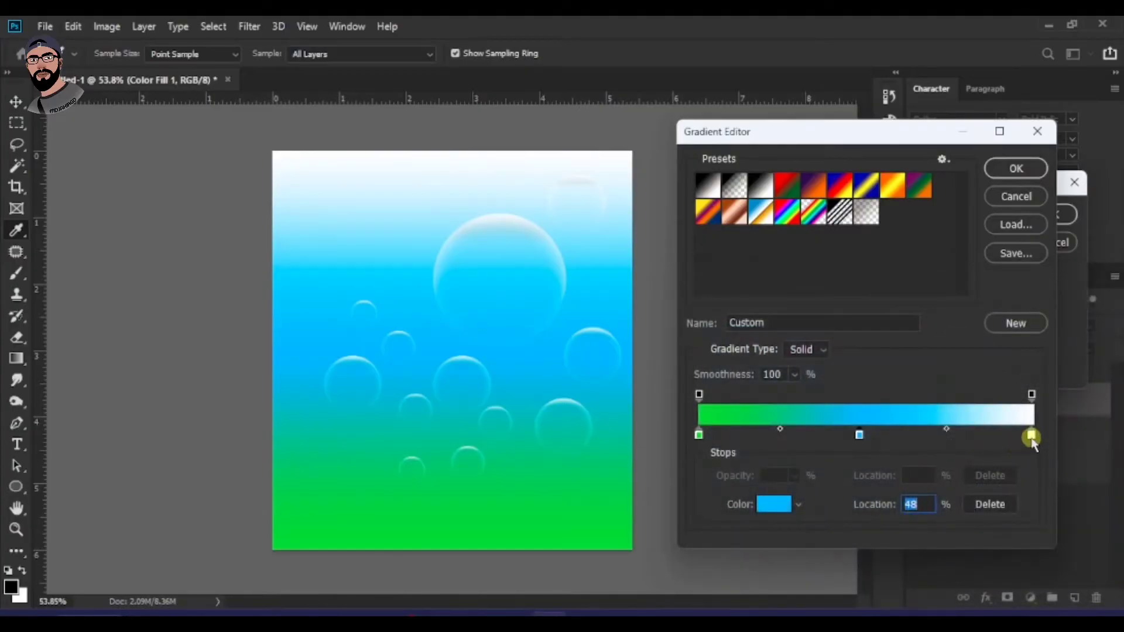
Set the gradient's end colour stop to blue 0084ff and accept the edited gradient.
{"action": "left_click", "coordinate": [1030, 435]}
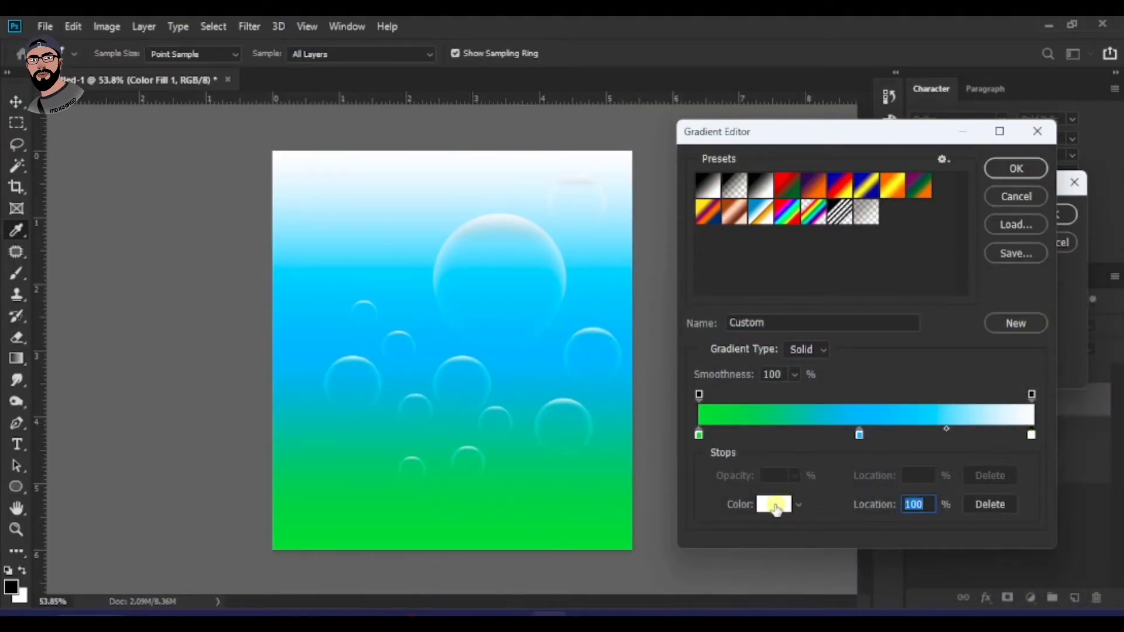
{"action": "left_click", "coordinate": [776, 510]}
{"action": "left_click", "coordinate": [775, 505]}
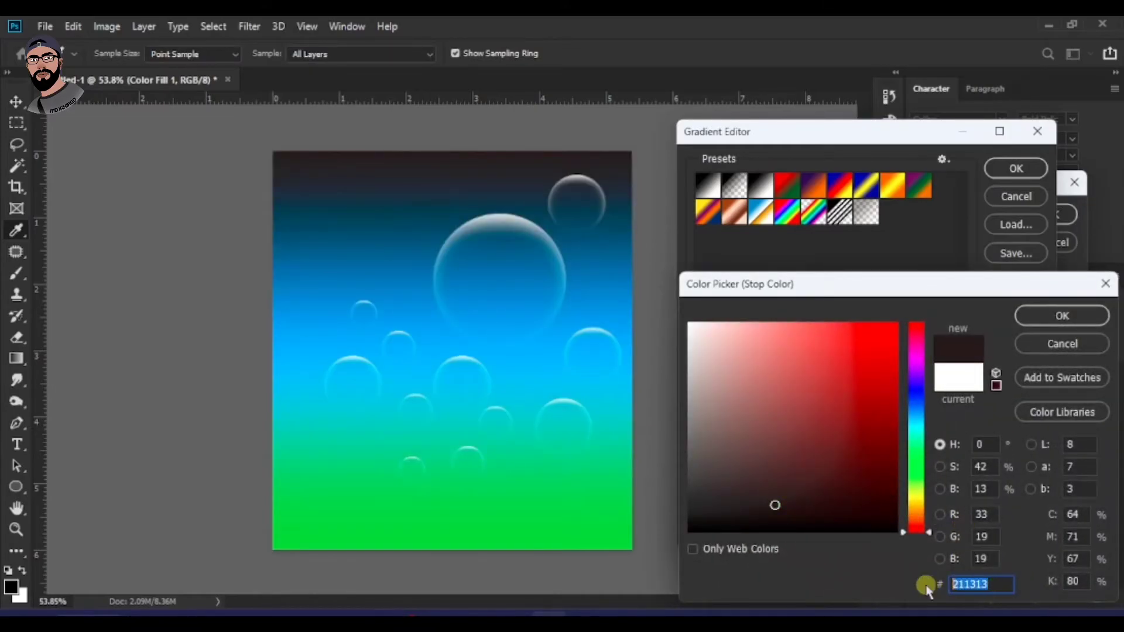
{"action": "key", "text": "super+v"}
{"action": "left_click", "coordinate": [884, 535]}
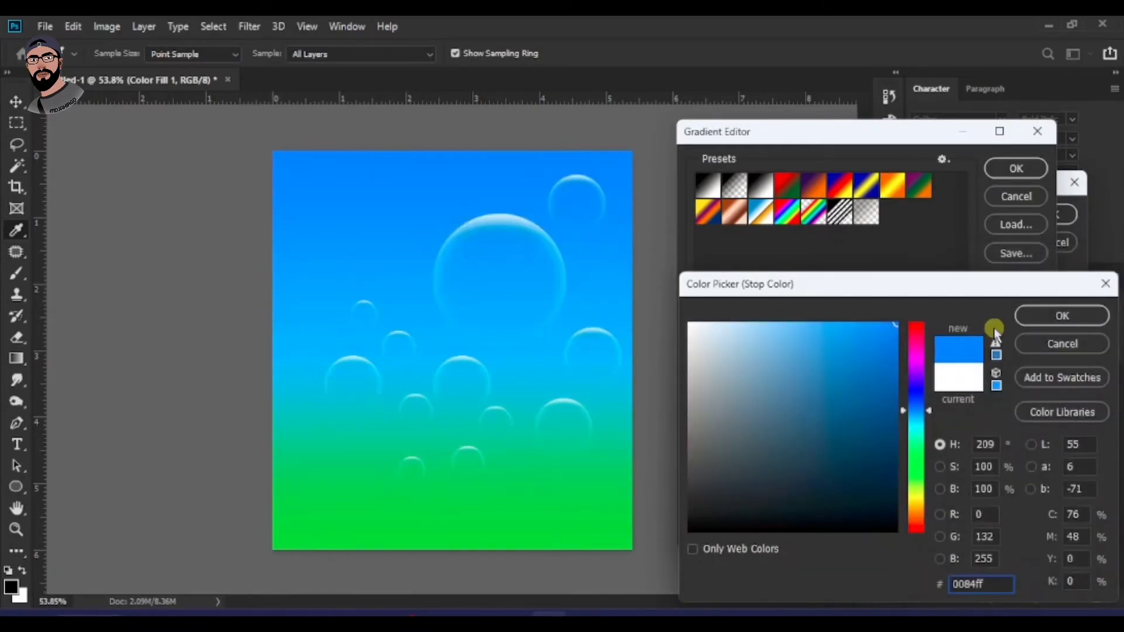
{"action": "left_click", "coordinate": [1042, 317]}
{"action": "left_click", "coordinate": [1013, 167]}
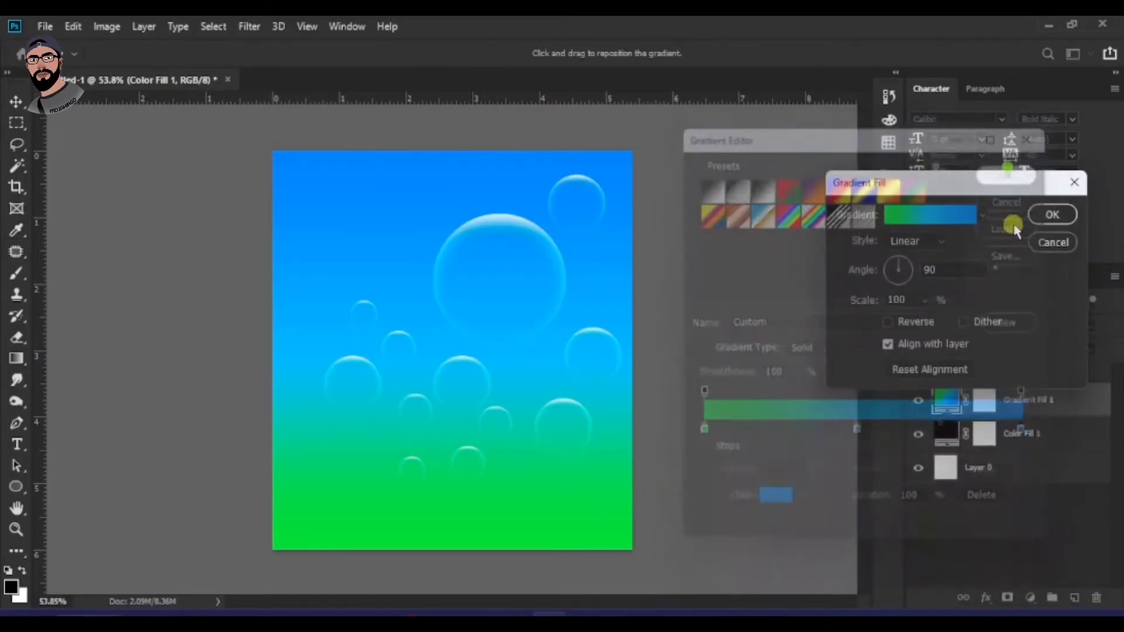
Set the gradient angle to 53.72°, shift the light blue stop slightly toward the dark blue end, and move the green stop to 17%.
{"action": "left_click", "coordinate": [908, 267]}
{"action": "left_click_drag", "start_coordinate": [902, 265], "coordinate": [909, 263]}
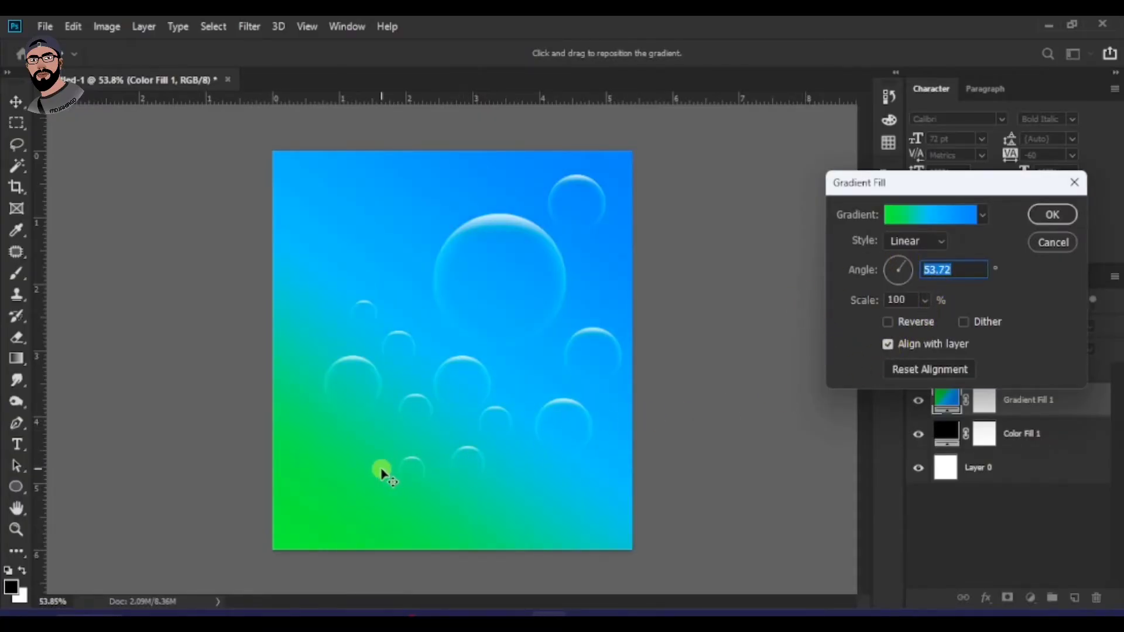
{"action": "left_click", "coordinate": [935, 217]}
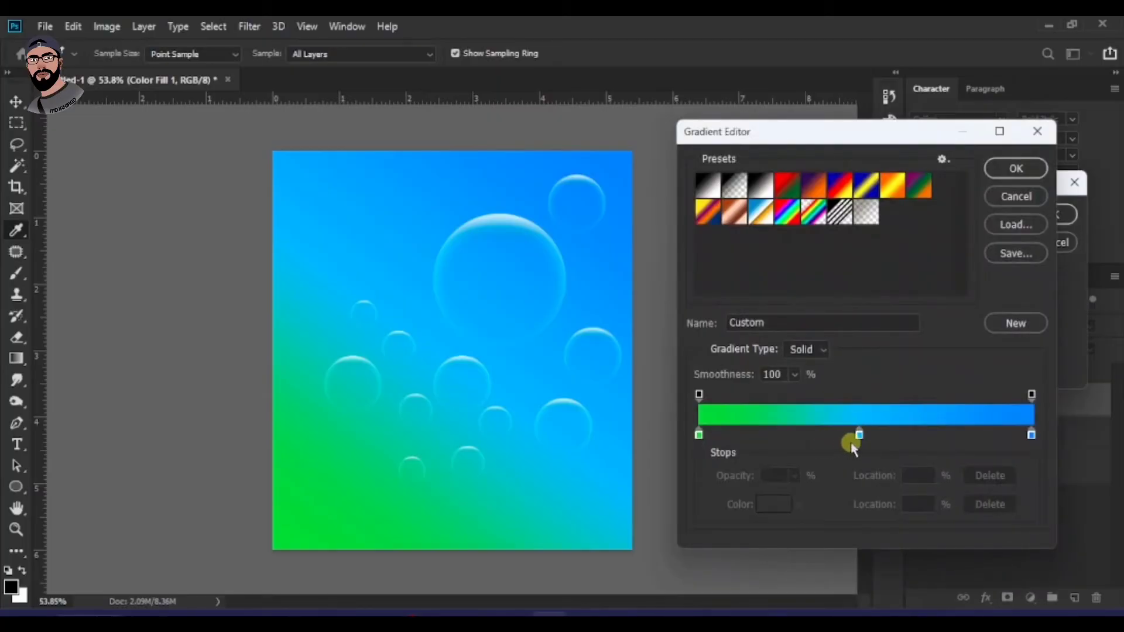
{"action": "left_click_drag", "start_coordinate": [861, 437], "coordinate": [874, 437]}
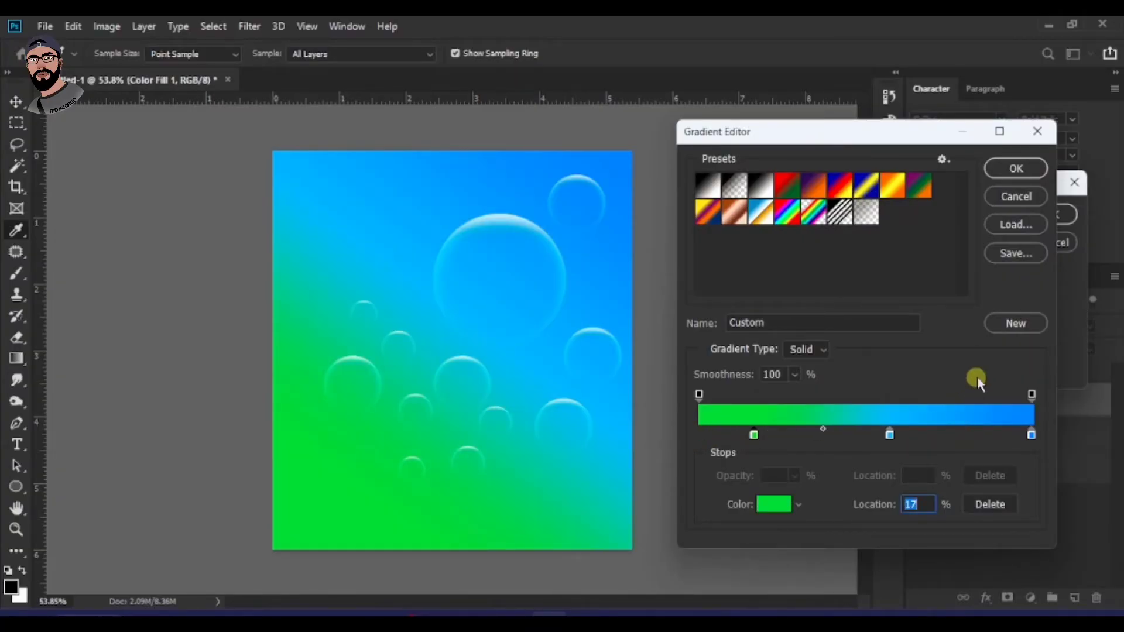
{"action": "left_click", "coordinate": [1016, 169]}
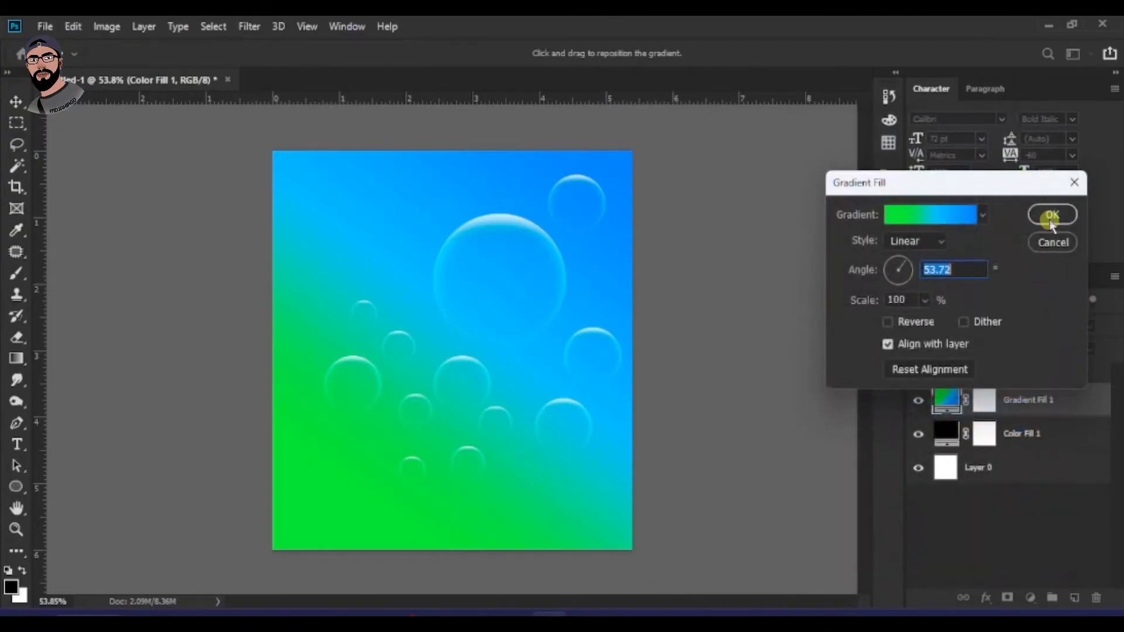
{"action": "left_click", "coordinate": [1048, 216]}
Copy the central medium bubble to the upper left of the large one, and a small bubble to the large one's right.
{"action": "key", "text": "ctrl+minus"}
{"action": "scroll", "coordinate": [452, 305], "scroll_direction": "up", "scroll_amount": 2}
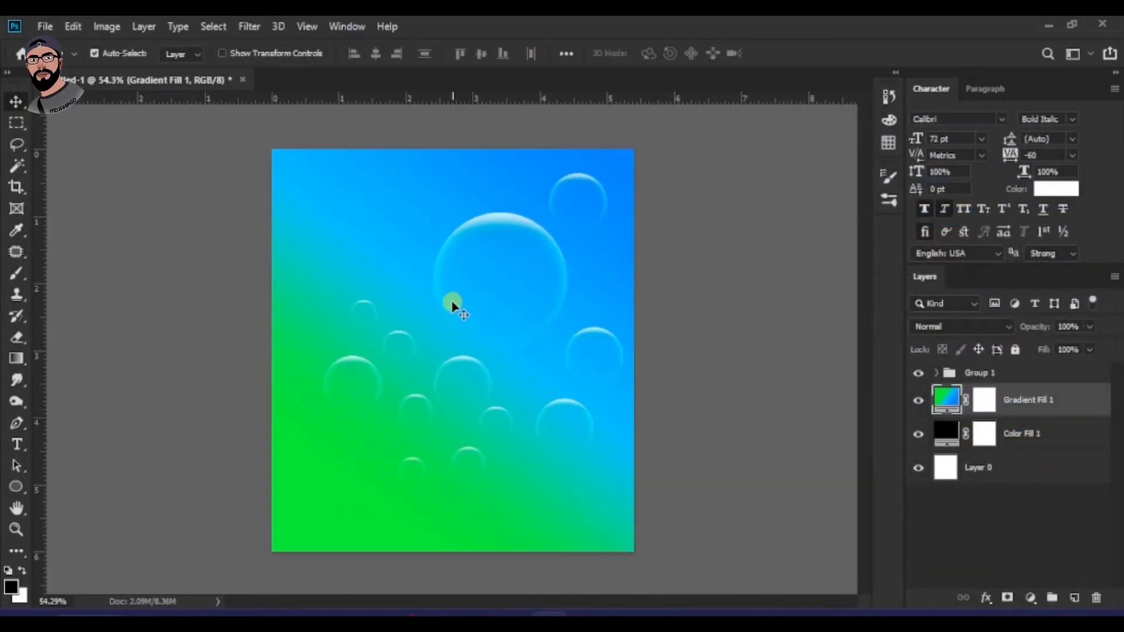
{"action": "left_click", "coordinate": [495, 231]}
{"action": "left_click", "coordinate": [466, 358]}
{"action": "left_click_drag", "start_coordinate": [466, 363], "coordinate": [384, 208]}
{"action": "left_click_drag", "start_coordinate": [507, 416], "coordinate": [603, 276]}
{"action": "scroll", "coordinate": [453, 354], "scroll_direction": "up", "scroll_amount": 1}
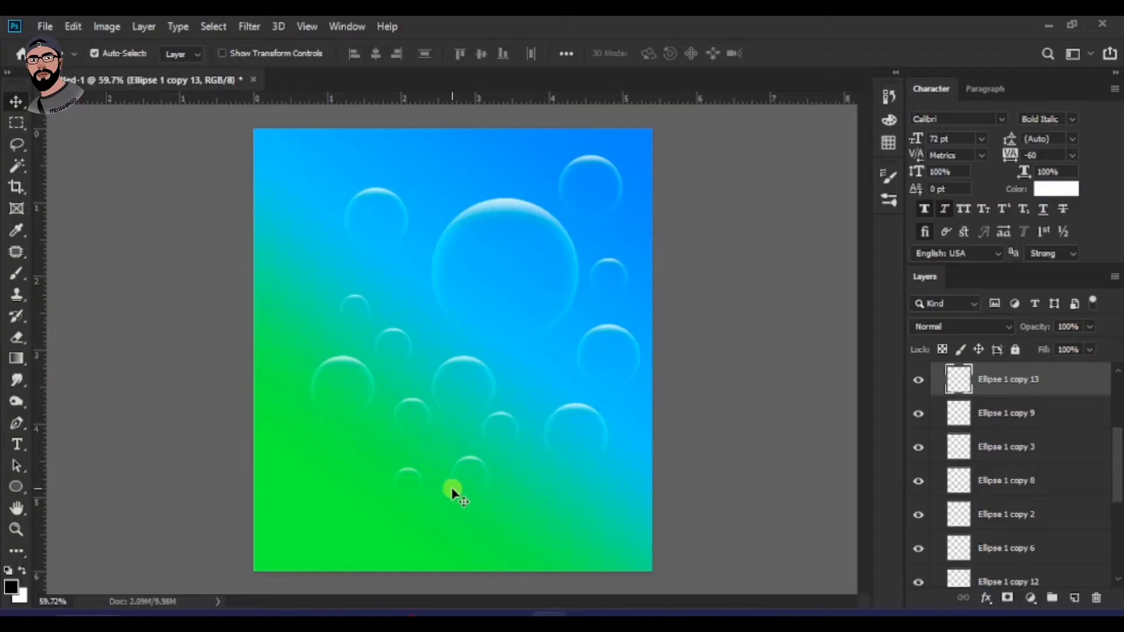
{"action": "scroll", "coordinate": [541, 400], "scroll_direction": "down", "scroll_amount": 1}
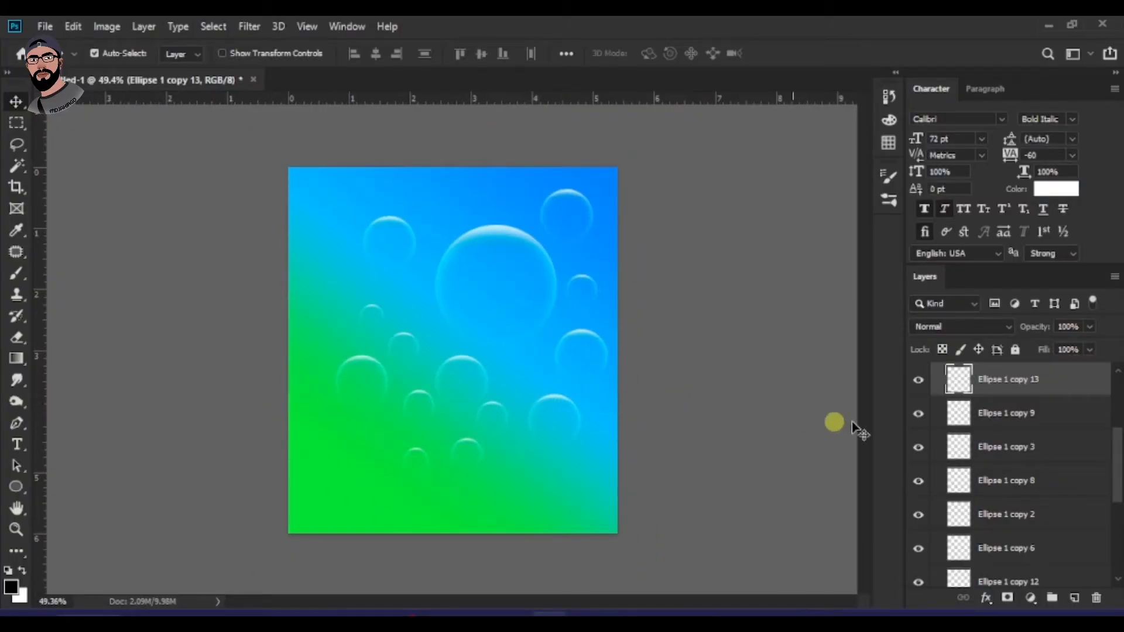
Copy the leftmost small bubble further up and left, and the lowest small bubble out to its left.
{"action": "scroll", "coordinate": [509, 434], "scroll_direction": "up", "scroll_amount": 1}
{"action": "scroll", "coordinate": [494, 359], "scroll_direction": "down", "scroll_amount": 2}
{"action": "scroll", "coordinate": [499, 392], "scroll_direction": "up", "scroll_amount": 2}
{"action": "left_click_drag", "start_coordinate": [371, 306], "coordinate": [329, 284]}
{"action": "left_click_drag", "start_coordinate": [421, 465], "coordinate": [345, 449]}
{"action": "scroll", "coordinate": [464, 417], "scroll_direction": "up", "scroll_amount": 1}
{"action": "scroll", "coordinate": [579, 495], "scroll_direction": "down", "scroll_amount": 2}
{"action": "scroll", "coordinate": [580, 459], "scroll_direction": "up", "scroll_amount": 2}
{"action": "scroll", "coordinate": [515, 323], "scroll_direction": "down", "scroll_amount": 2}
{"action": "scroll", "coordinate": [575, 382], "scroll_direction": "up", "scroll_amount": 1}
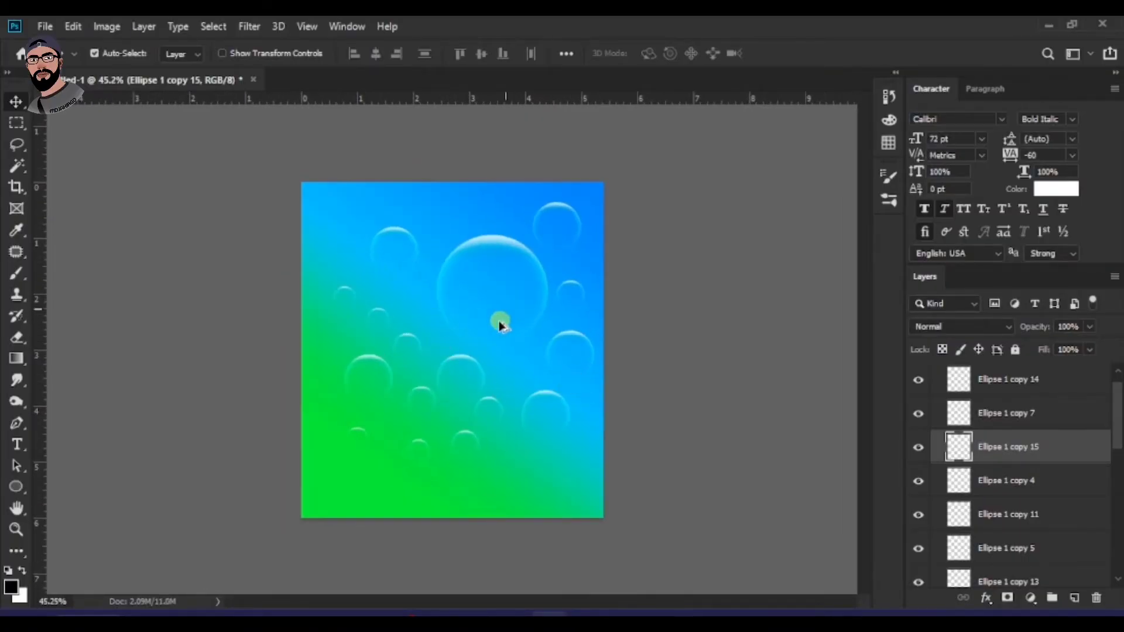
{"action": "scroll", "coordinate": [469, 316], "scroll_direction": "up", "scroll_amount": 1}
Collapse the bubble group Group 1 and add a new empty layer above it.
{"action": "left_click", "coordinate": [586, 614]}
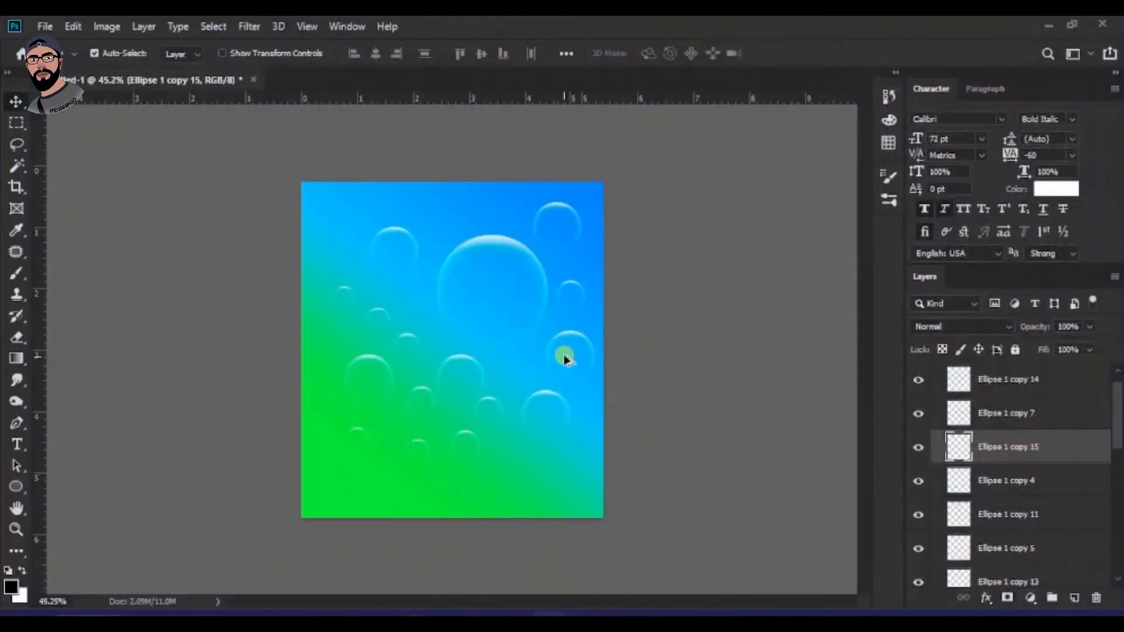
{"action": "scroll", "coordinate": [565, 359], "scroll_direction": "up", "scroll_amount": 4}
{"action": "scroll", "coordinate": [481, 334], "scroll_direction": "down", "scroll_amount": 2}
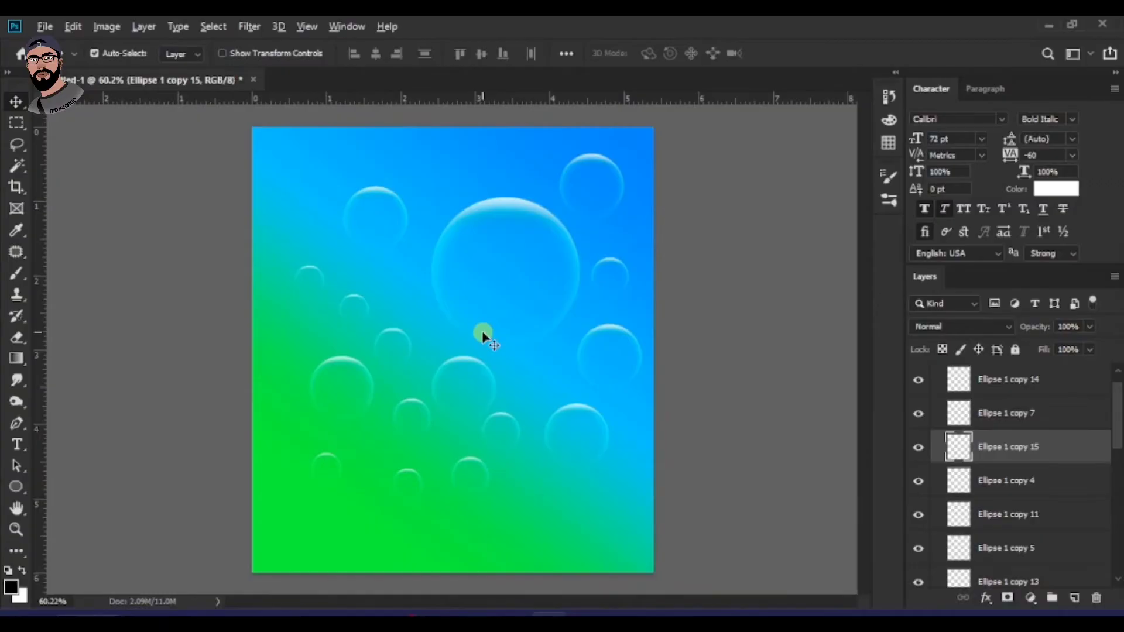
{"action": "scroll", "coordinate": [486, 345], "scroll_direction": "up", "scroll_amount": 1}
{"action": "scroll", "coordinate": [1119, 497], "scroll_direction": "up", "scroll_amount": 1}
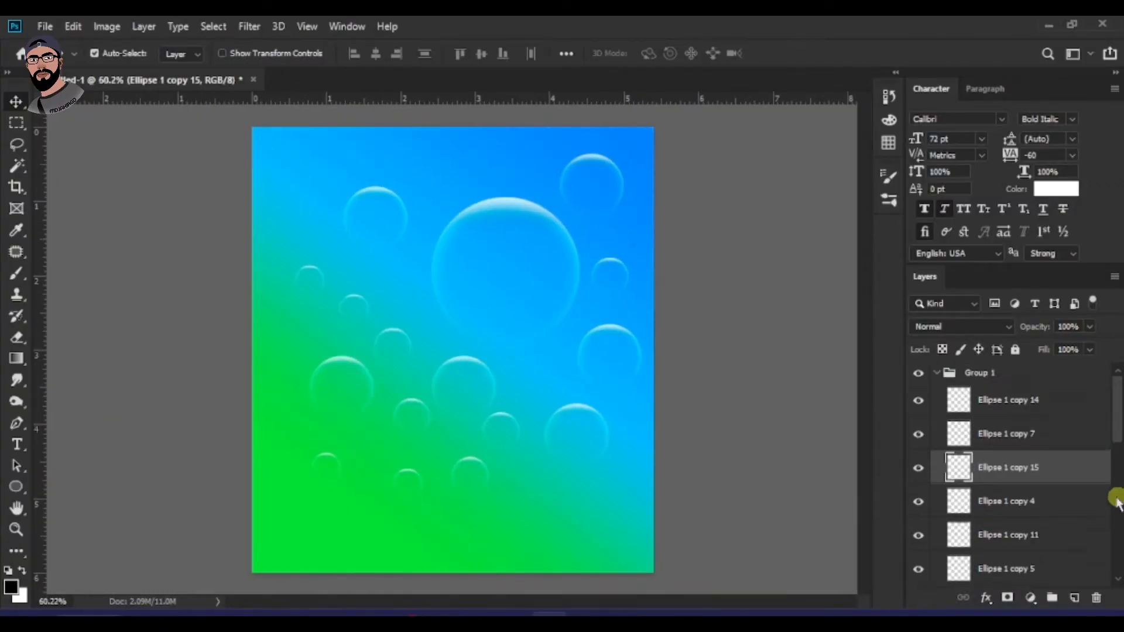
{"action": "left_click", "coordinate": [935, 372]}
{"action": "left_click", "coordinate": [1012, 373]}
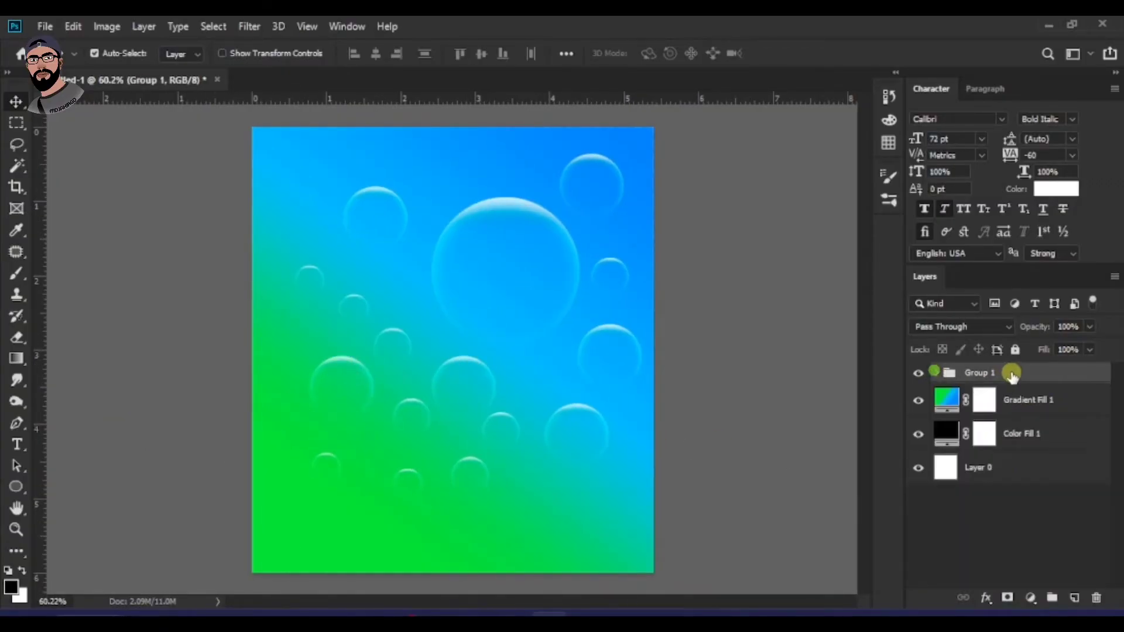
{"action": "left_click", "coordinate": [1072, 598]}
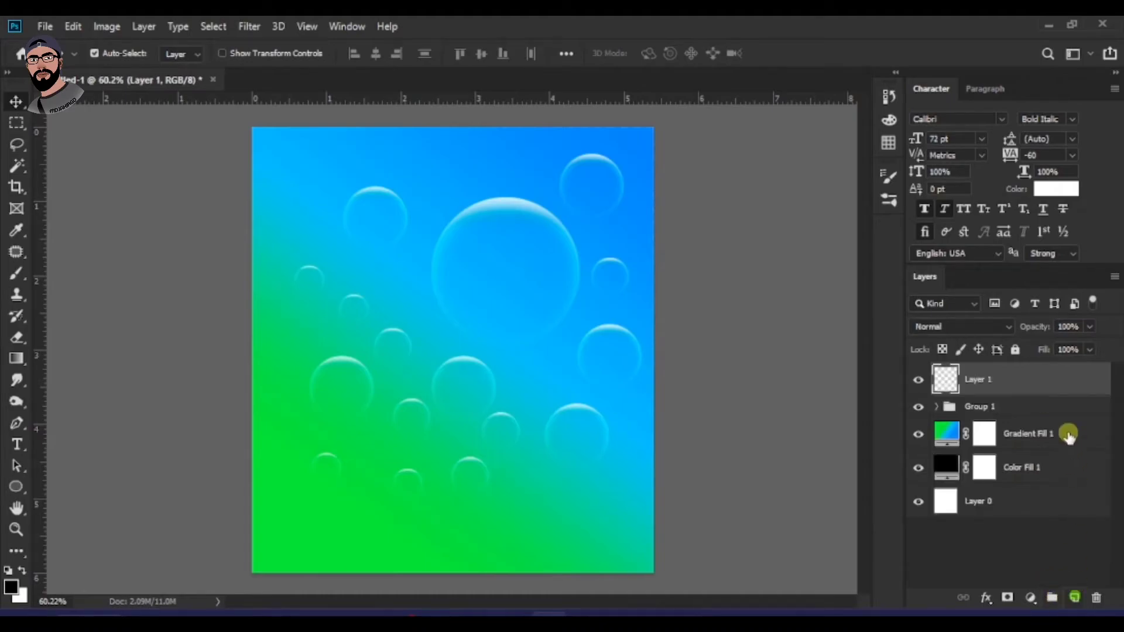
Draw a thin horizontal ellipse about 561 × 49 px across the middle of the canvas and fill it white.
{"action": "left_click", "coordinate": [16, 489]}
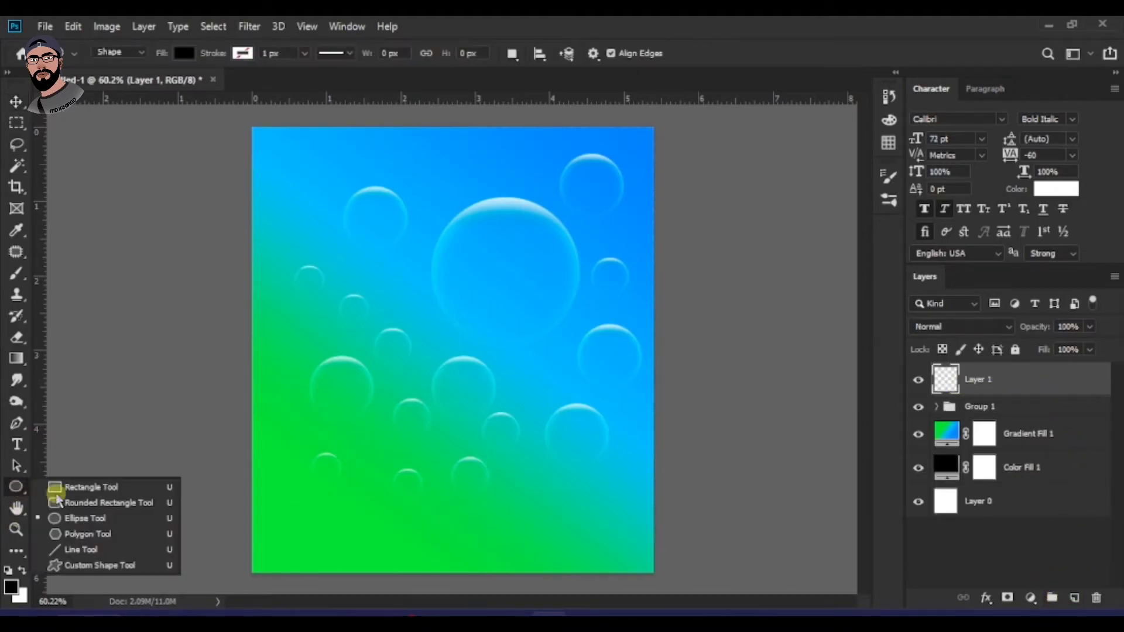
{"action": "left_click", "coordinate": [89, 519]}
{"action": "left_click_drag", "start_coordinate": [335, 294], "coordinate": [611, 316]}
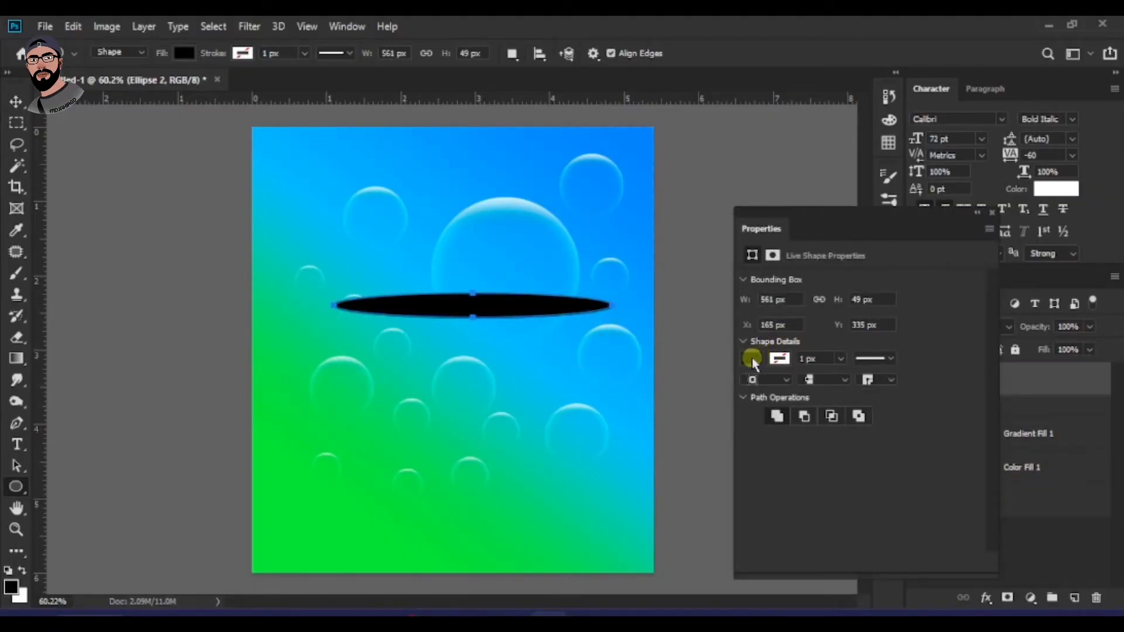
{"action": "left_click", "coordinate": [752, 359]}
{"action": "left_click", "coordinate": [776, 433]}
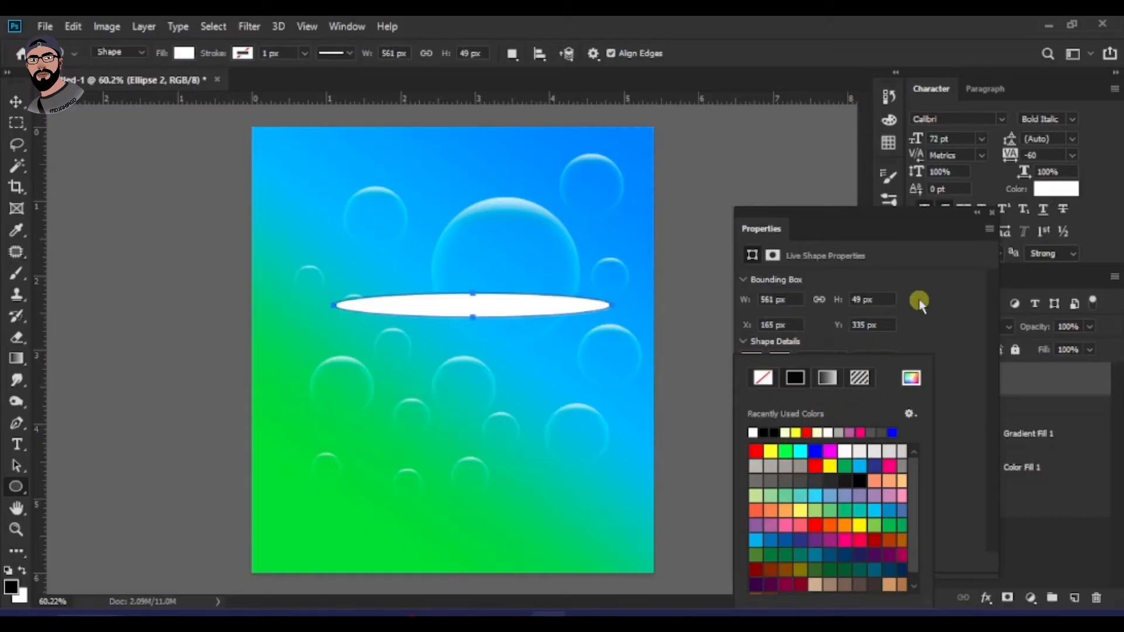
{"action": "left_click", "coordinate": [991, 216]}
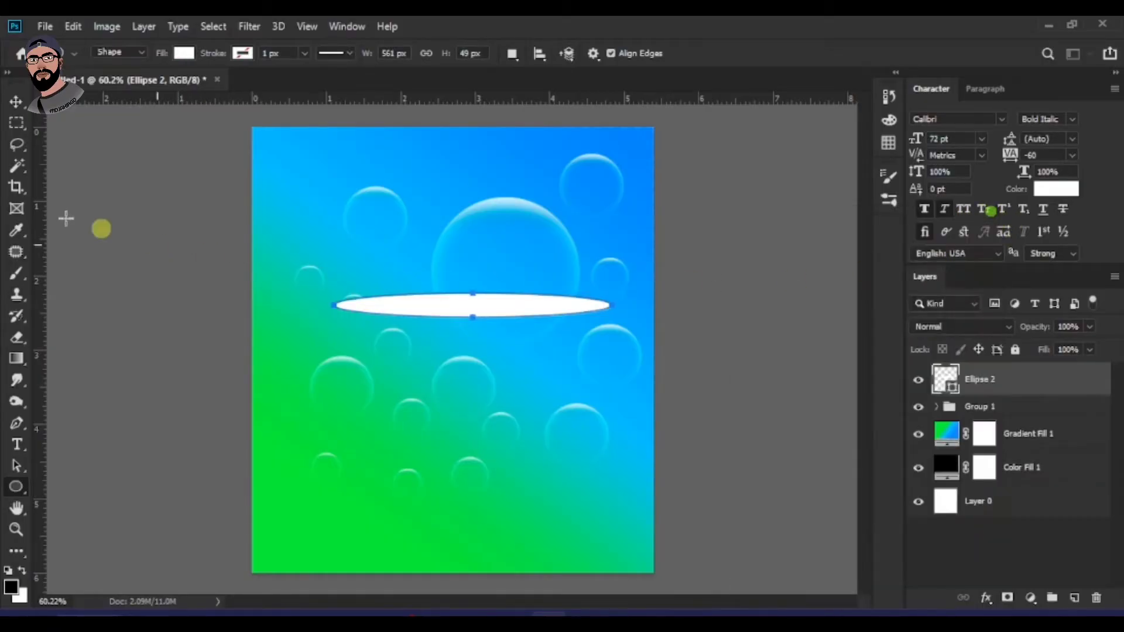
Move the white ellipse slightly down and cross it with a duplicate rotated 90° about the same centre.
{"action": "left_click", "coordinate": [16, 104]}
{"action": "left_click_drag", "start_coordinate": [502, 306], "coordinate": [505, 348]}
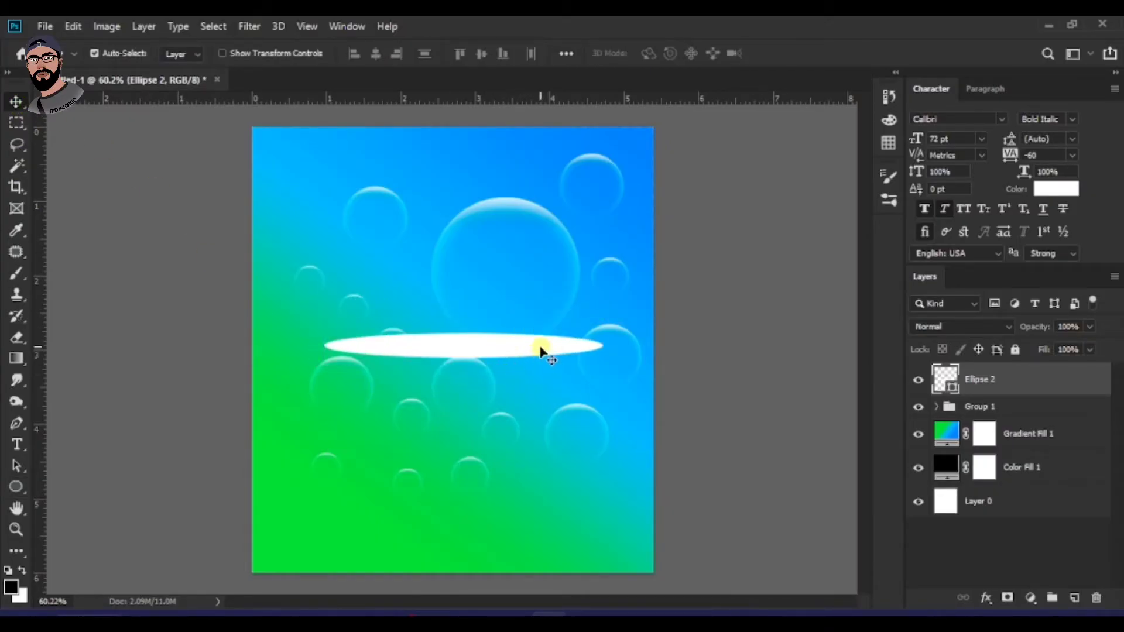
{"action": "key", "text": "ctrl+j"}
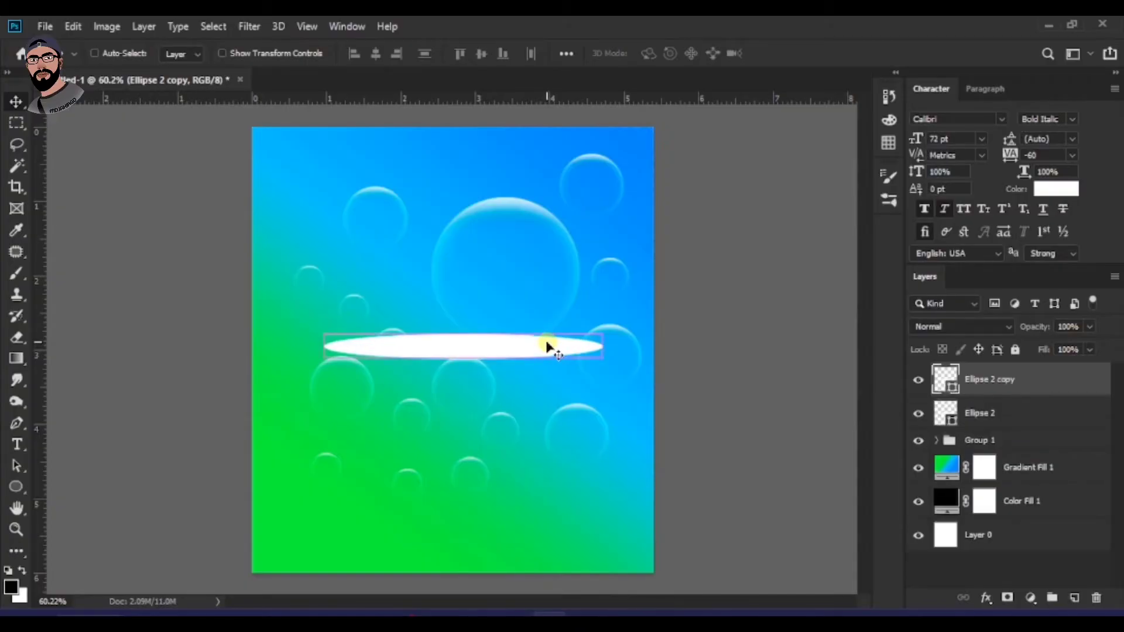
{"action": "key", "text": "ctrl+t"}
{"action": "left_click_drag", "start_coordinate": [640, 369], "coordinate": [472, 235]}
{"action": "left_click", "coordinate": [657, 357]}
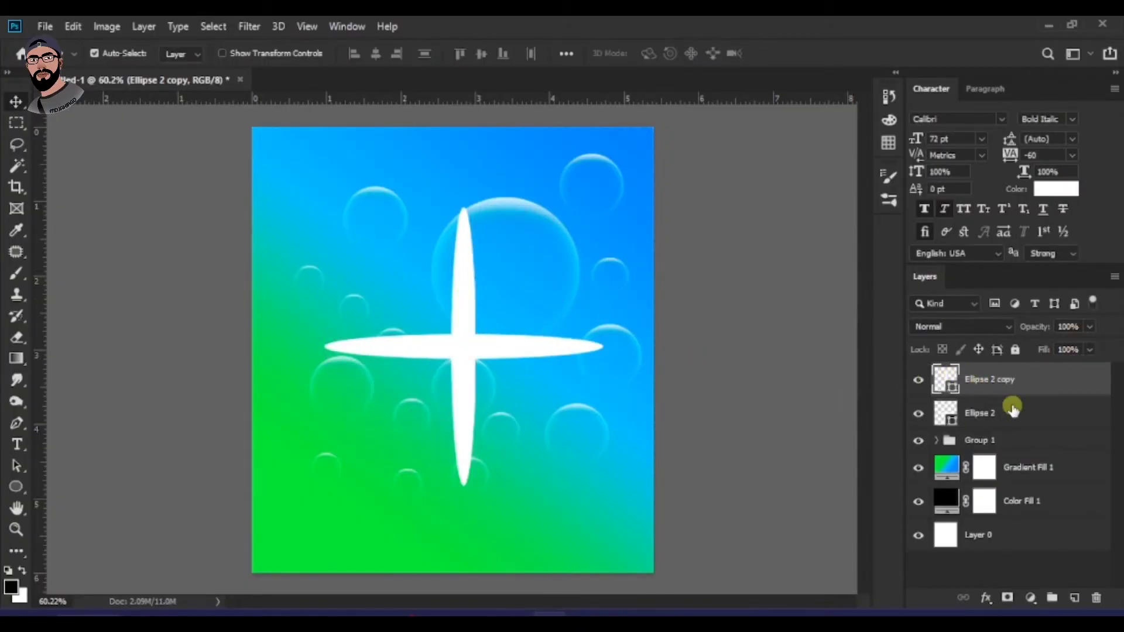
Merge the two crossed ellipses into a single shape layer and check it by toggling its visibility.
{"action": "left_click", "coordinate": [995, 416], "text": "shift"}
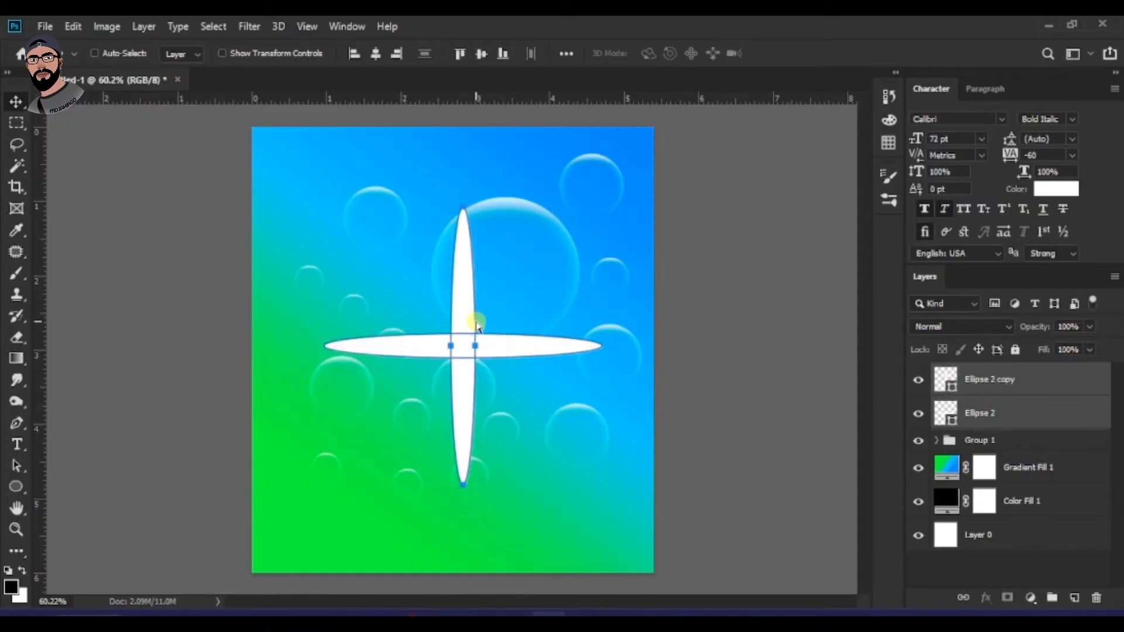
{"action": "key", "text": "ctrl+e"}
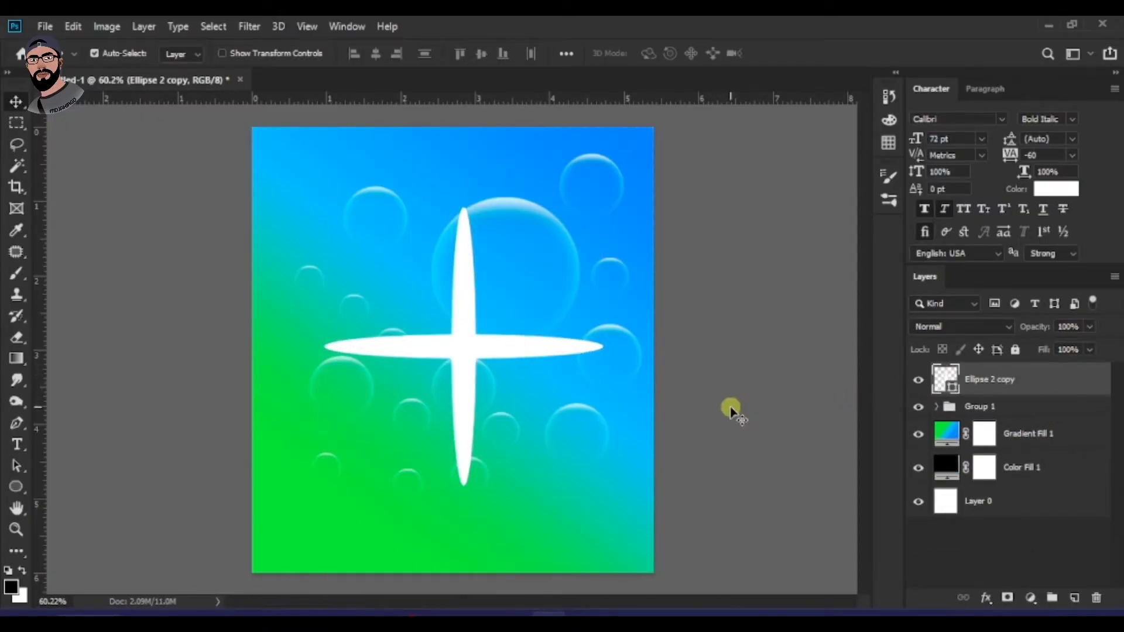
{"action": "left_click", "coordinate": [918, 380]}
{"action": "left_click", "coordinate": [918, 380]}
Duplicate the white cross rotated 45° to form an eight-ray star, and merge both crosses into one layer.
{"action": "key", "text": "ctrl+j"}
{"action": "key", "text": "ctrl+t"}
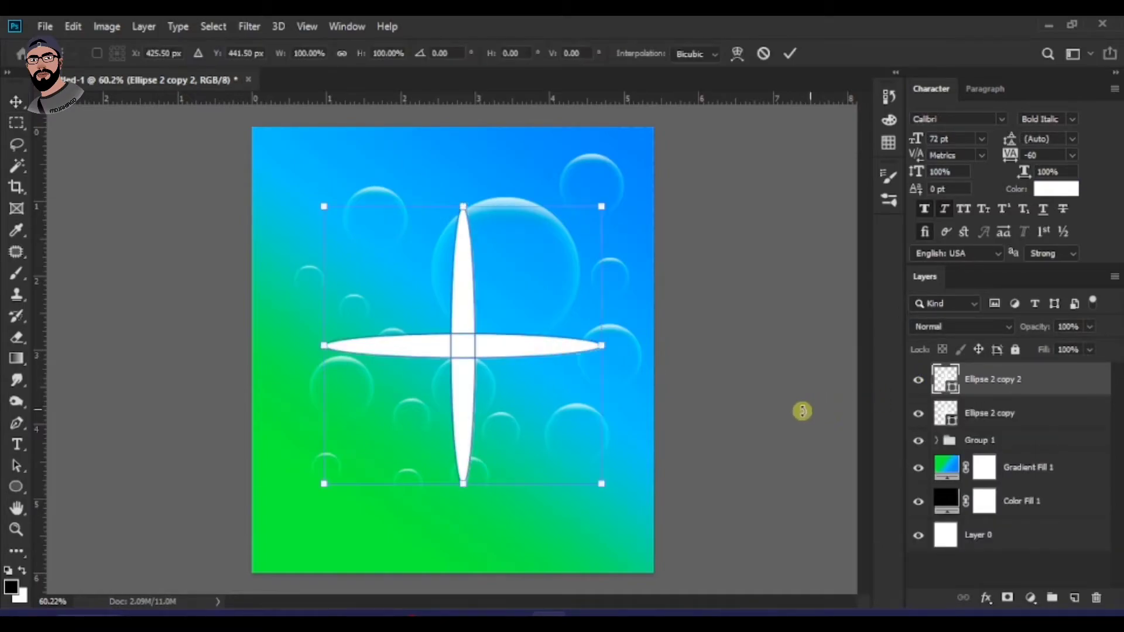
{"action": "left_click_drag", "start_coordinate": [643, 401], "coordinate": [615, 299]}
{"action": "key", "text": "Return"}
{"action": "scroll", "coordinate": [609, 377], "scroll_direction": "down", "scroll_amount": 2}
{"action": "scroll", "coordinate": [524, 378], "scroll_direction": "up", "scroll_amount": 3}
{"action": "scroll", "coordinate": [542, 385], "scroll_direction": "down", "scroll_amount": 2}
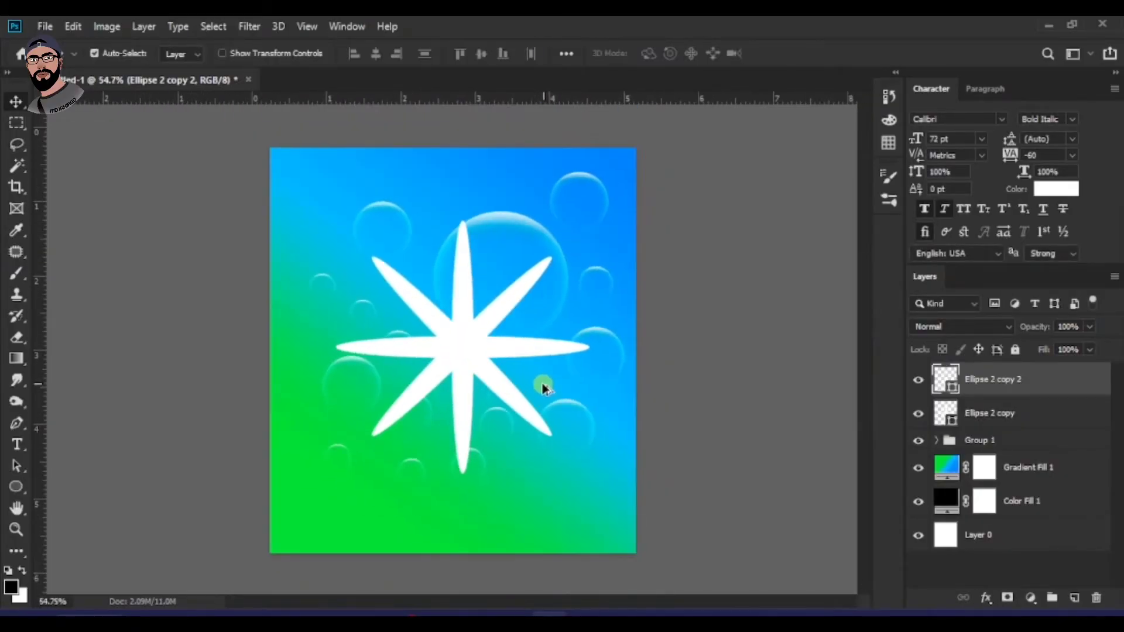
{"action": "left_click", "coordinate": [1012, 416]}
{"action": "key", "text": "Delete"}
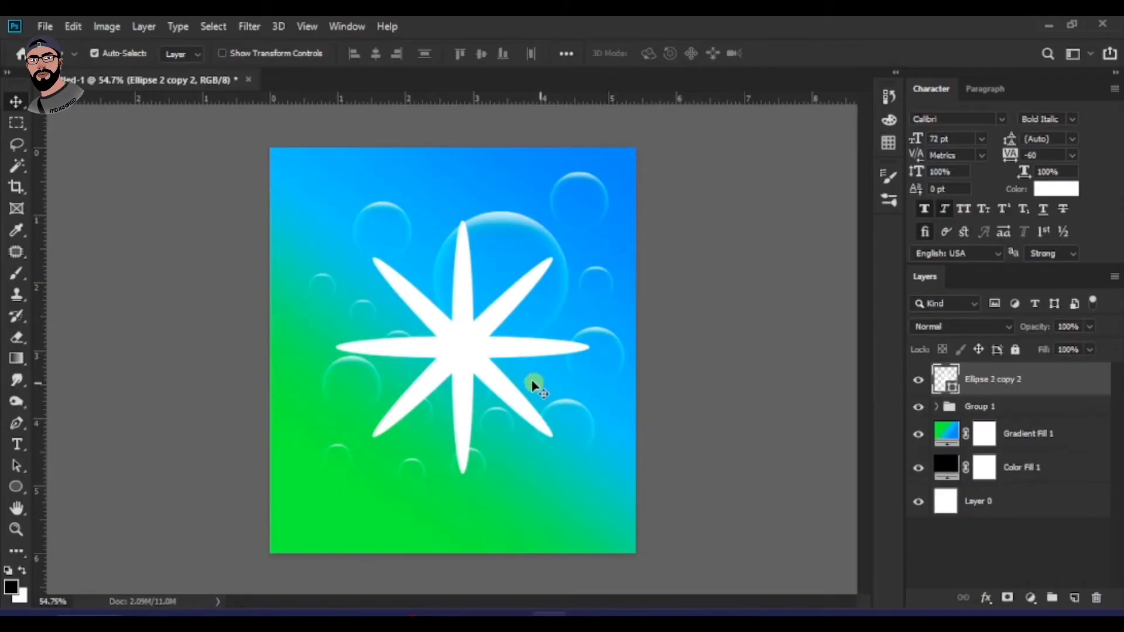
Enlarge the white star proportionally until it spans the canvas width, and centre it horizontally.
{"action": "scroll", "coordinate": [539, 387], "scroll_direction": "down", "scroll_amount": 2}
{"action": "key", "text": "ctrl+t"}
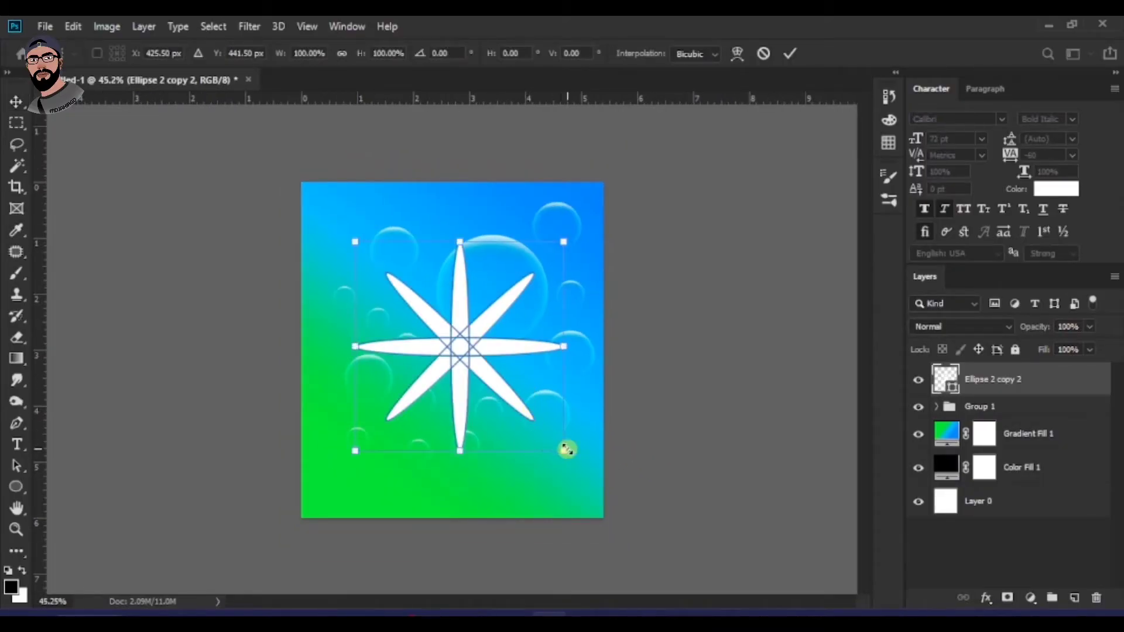
{"action": "left_click_drag", "start_coordinate": [562, 453], "coordinate": [615, 501]}
{"action": "key", "text": "Return"}
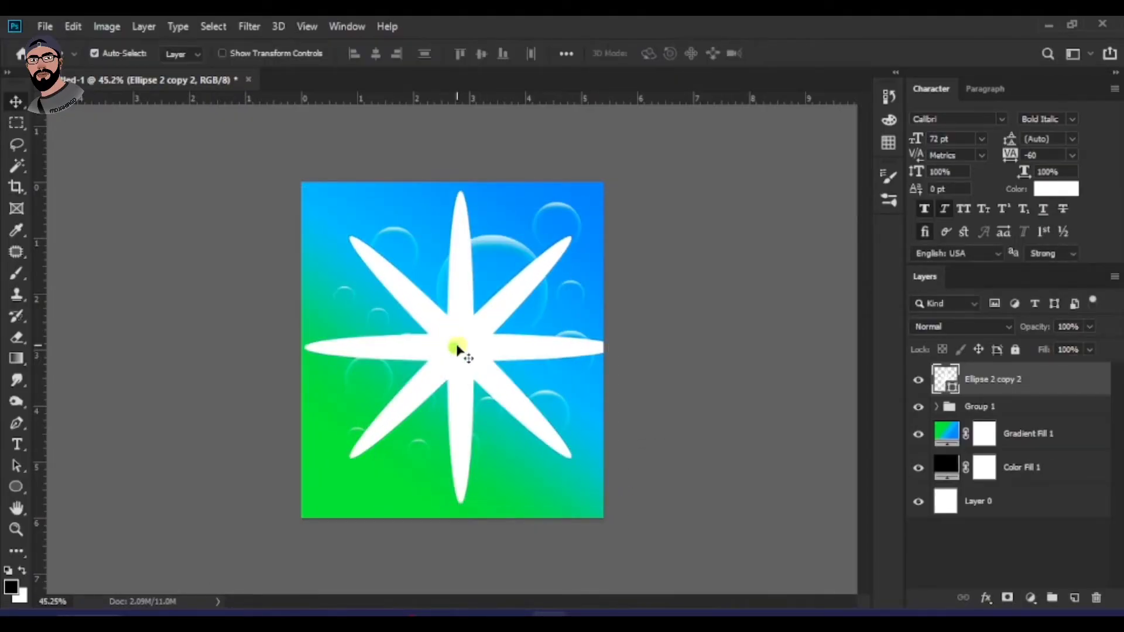
{"action": "left_click_drag", "start_coordinate": [459, 349], "coordinate": [446, 344]}
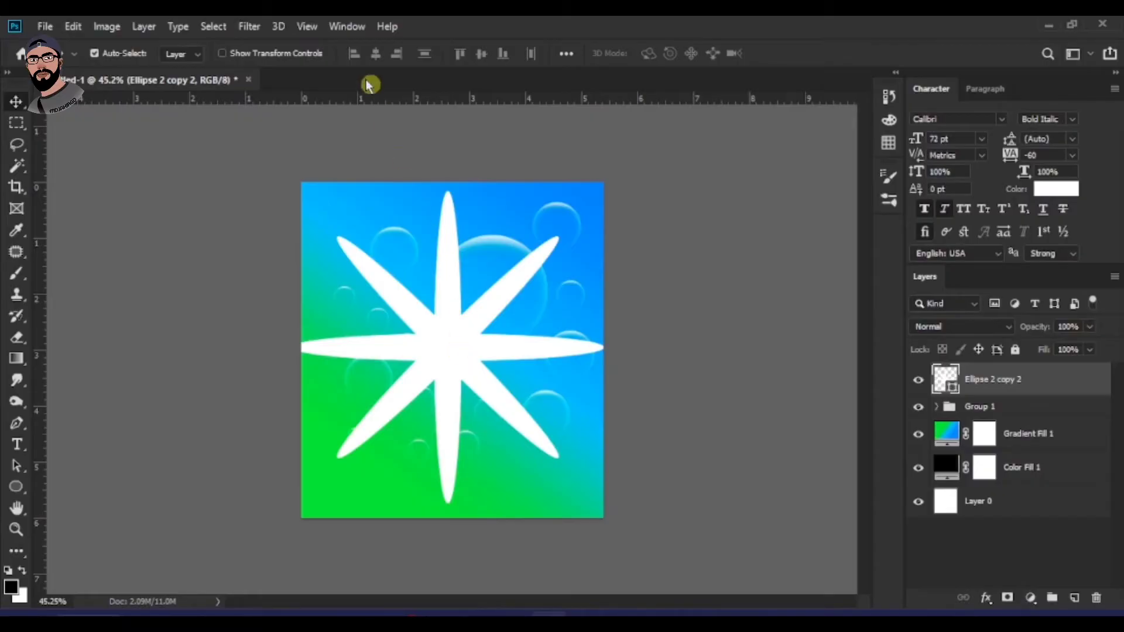
{"action": "left_click", "coordinate": [258, 27]}
{"action": "mouse_move", "coordinate": [417, 214]}
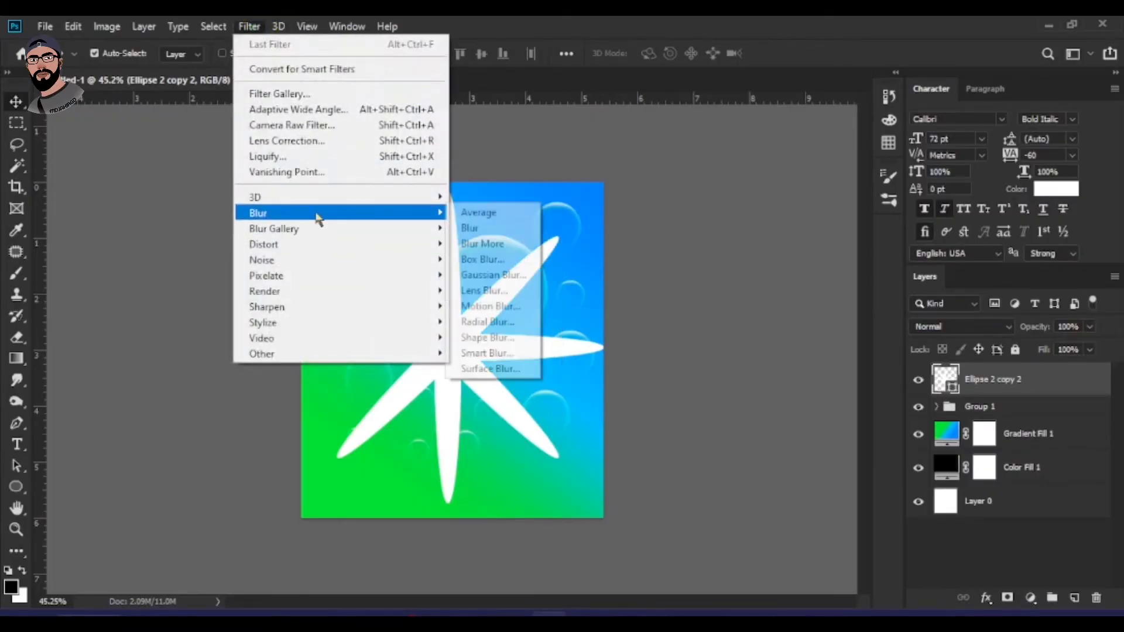
{"action": "left_click", "coordinate": [505, 275]}
{"action": "left_click", "coordinate": [611, 251]}
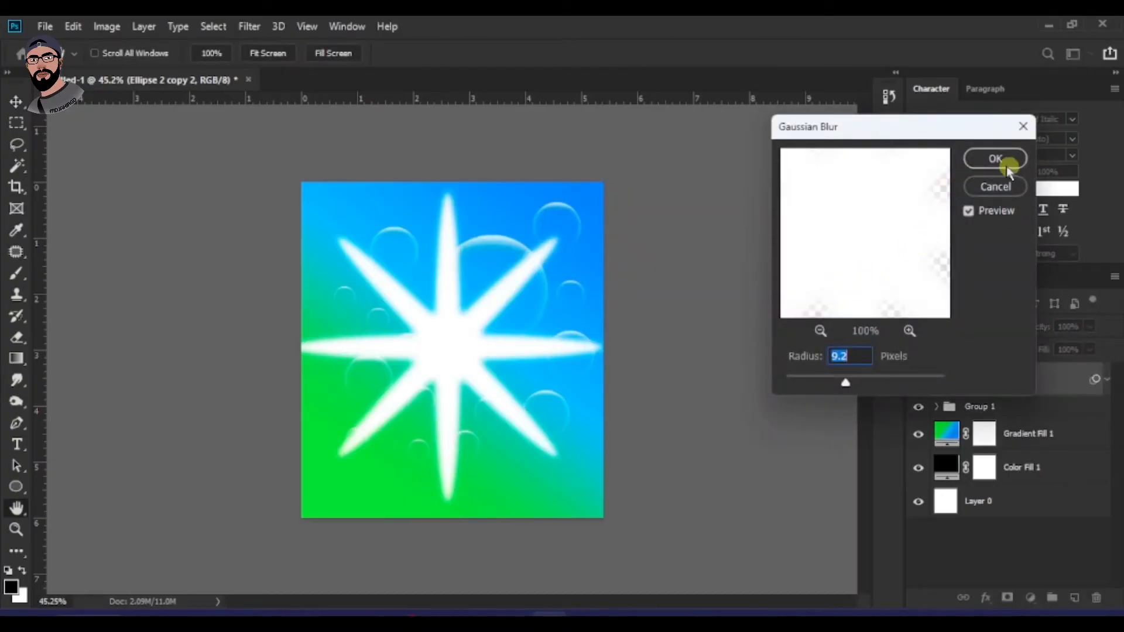
{"action": "mouse_move", "coordinate": [898, 140]}
{"action": "left_mouse_down"}
{"action": "mouse_move", "coordinate": [914, 139]}
{"action": "mouse_move", "coordinate": [905, 156]}
{"action": "left_mouse_up"}
{"action": "left_click", "coordinate": [983, 209]}
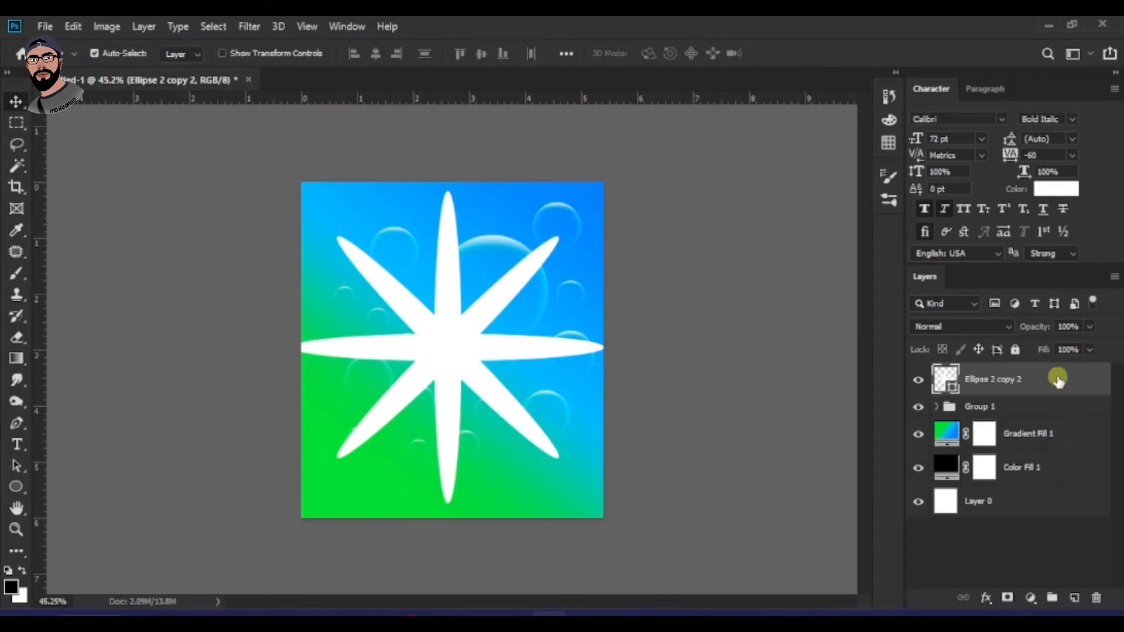
Convert the star layer to a smart object and apply a Gaussian Blur with a radius of 18.0 pixels.
{"action": "right_click", "coordinate": [1060, 380]}
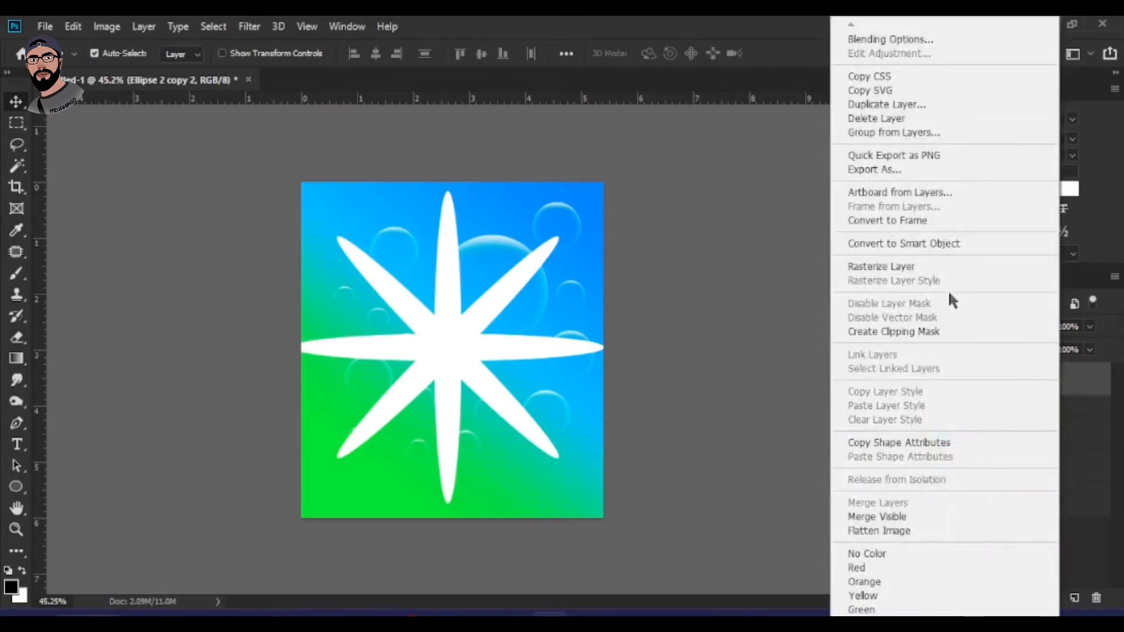
{"action": "left_click", "coordinate": [903, 244]}
{"action": "left_click", "coordinate": [250, 31]}
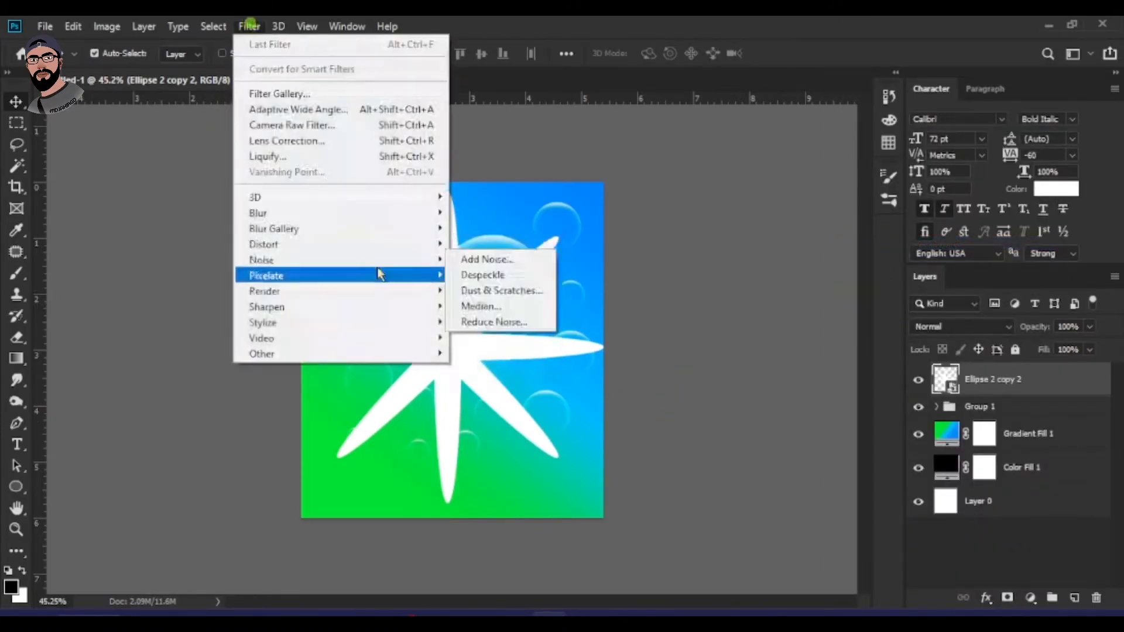
{"action": "mouse_move", "coordinate": [381, 213]}
{"action": "left_click", "coordinate": [499, 276]}
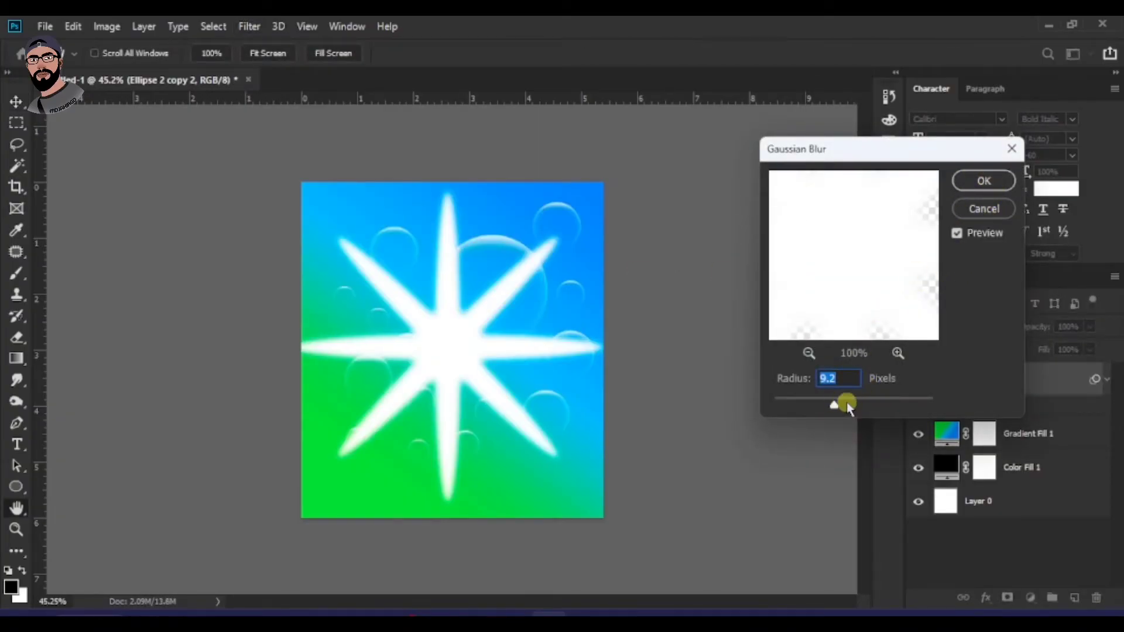
{"action": "left_click_drag", "start_coordinate": [847, 405], "coordinate": [841, 404]}
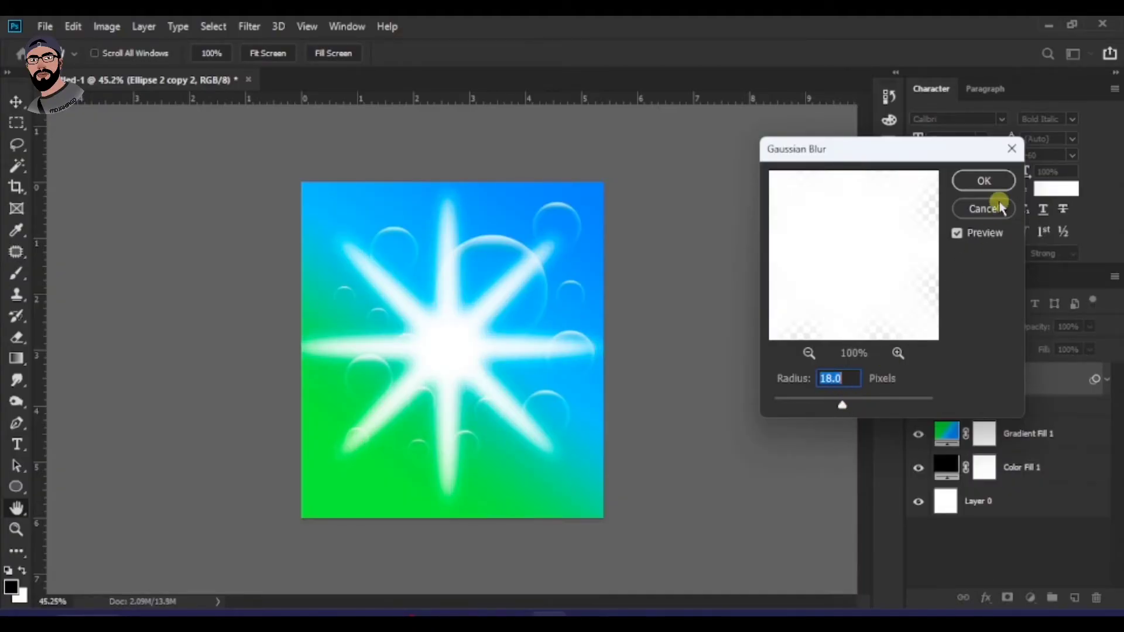
{"action": "left_click", "coordinate": [984, 180]}
{"action": "scroll", "coordinate": [472, 364], "scroll_direction": "down", "scroll_amount": 2}
{"action": "scroll", "coordinate": [474, 362], "scroll_direction": "up", "scroll_amount": 2}
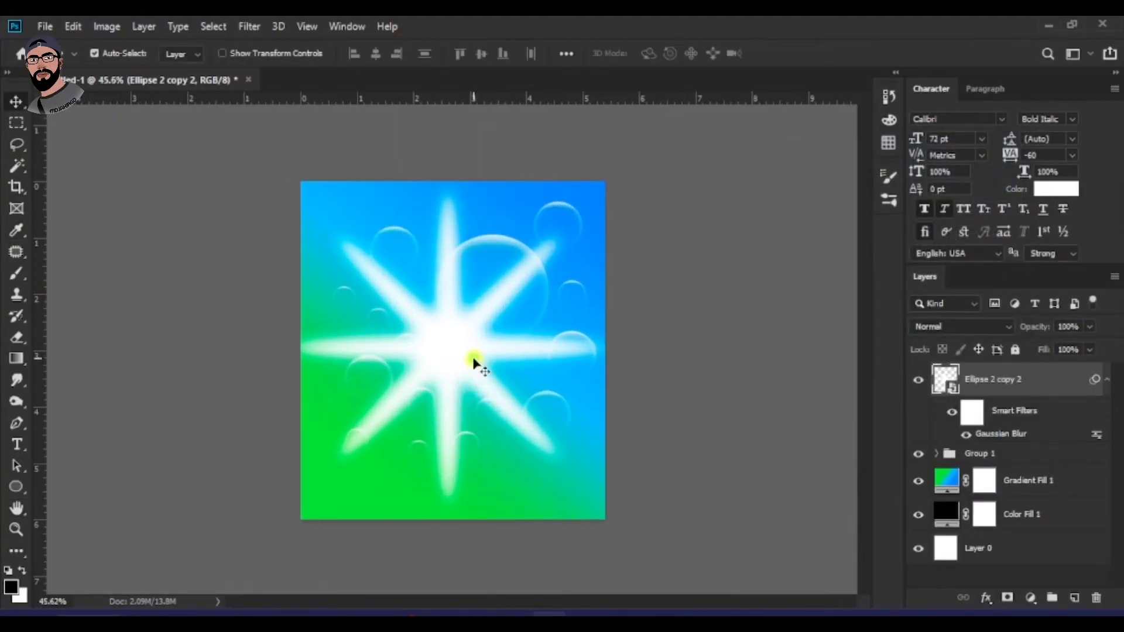
{"action": "scroll", "coordinate": [522, 383], "scroll_direction": "down", "scroll_amount": 2}
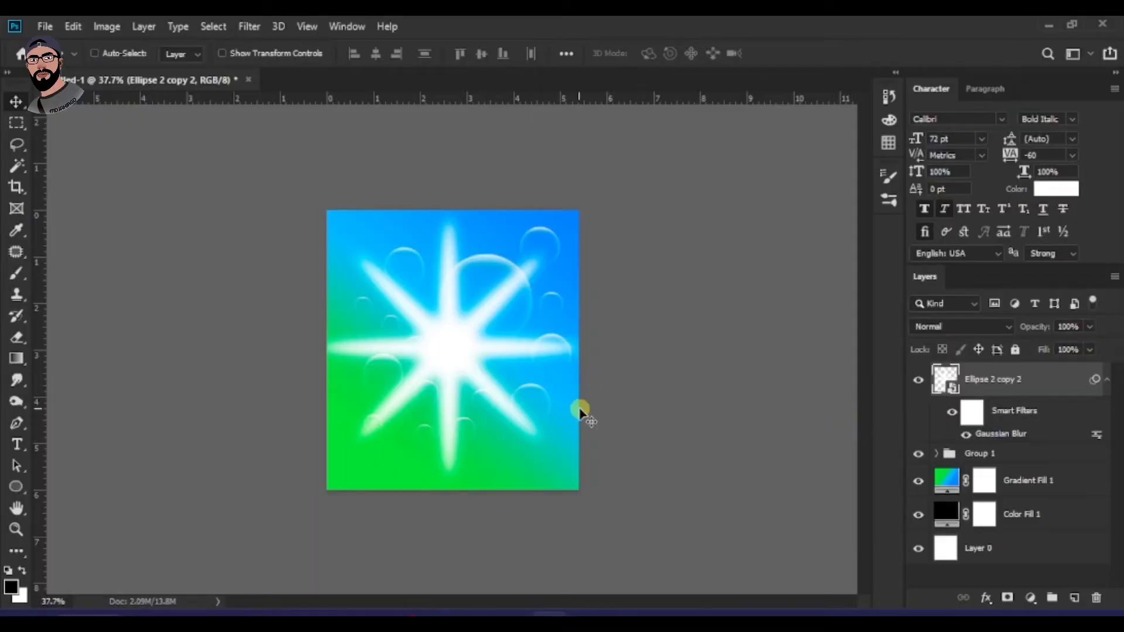
{"action": "key", "text": "ctrl+j"}
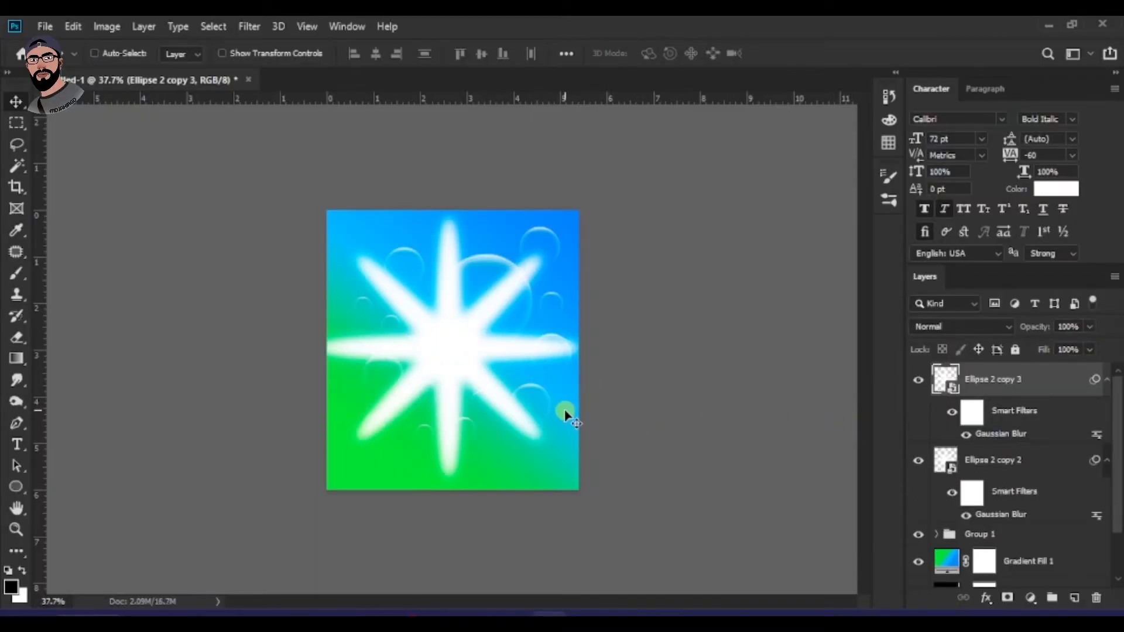
{"action": "key", "text": "ctrl+t"}
{"action": "left_click", "coordinate": [577, 261]}
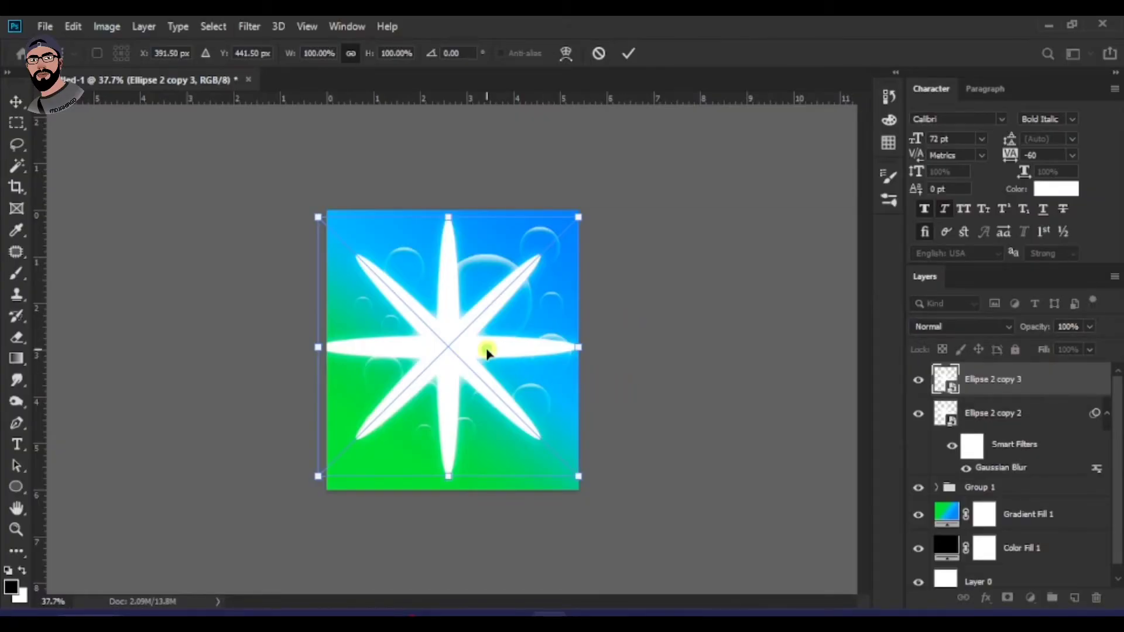
{"action": "key", "text": "Return"}
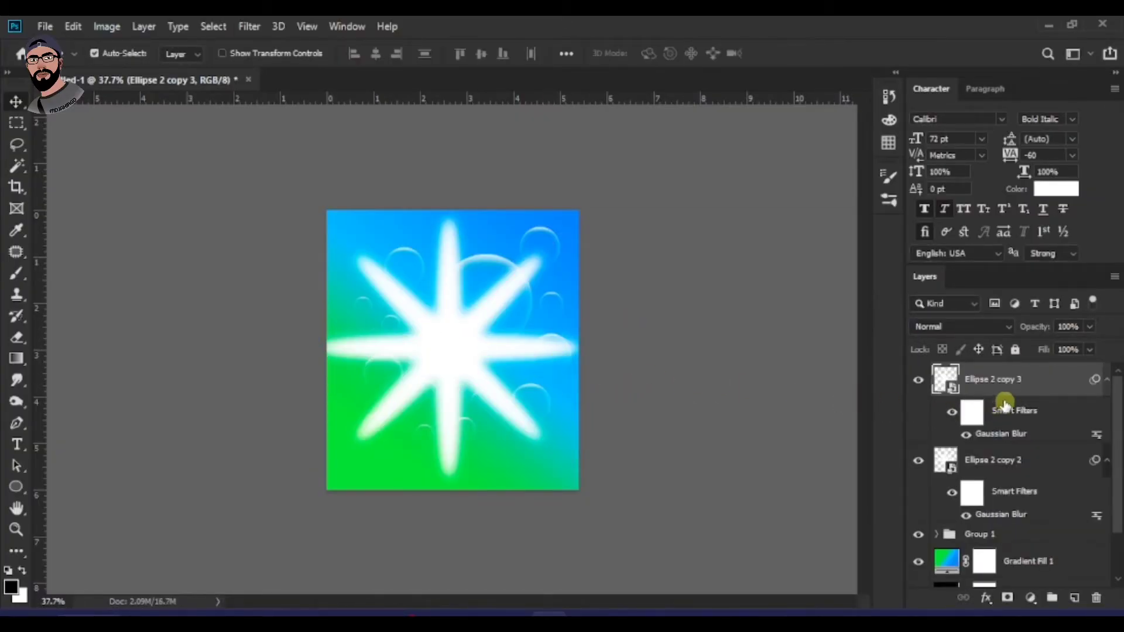
{"action": "key", "text": "Delete"}
Rasterize the blurred star layer.
{"action": "right_click", "coordinate": [1051, 381]}
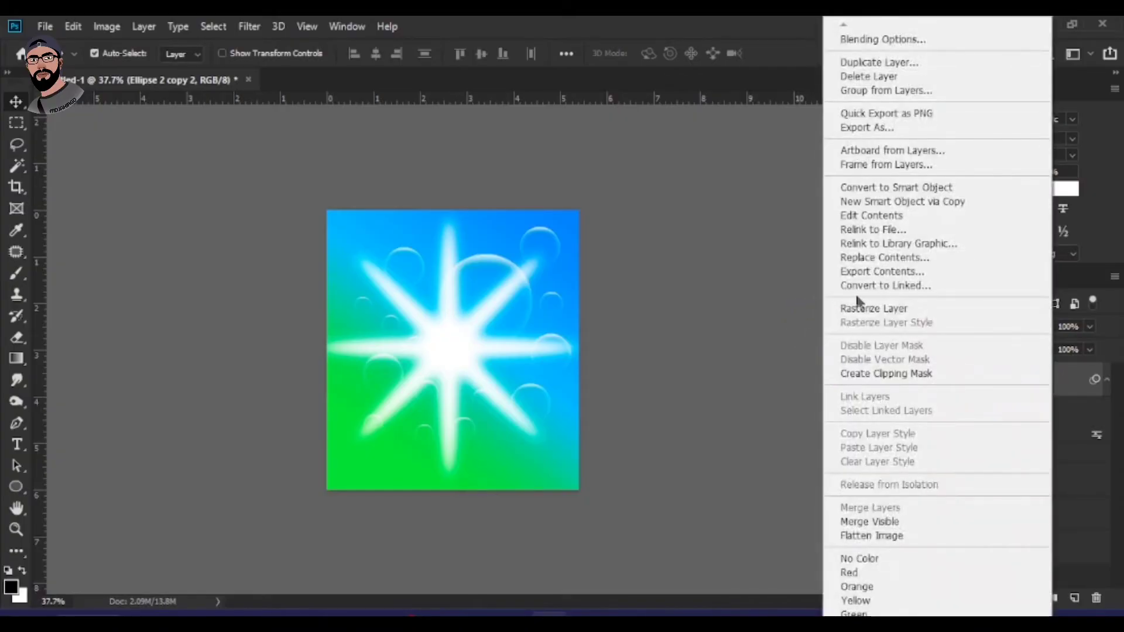
{"action": "left_click", "coordinate": [884, 309]}
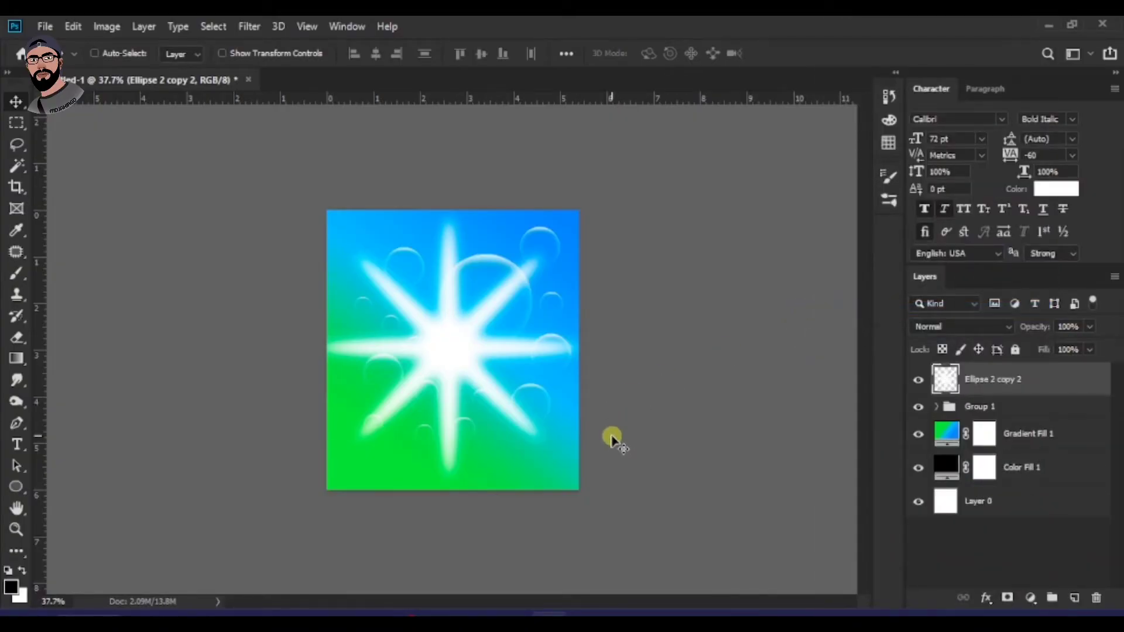
Duplicate the star layer, rotate the copy about -22.4°, and scale it proportionally to about 74% around the centre.
{"action": "key", "text": "ctrl+j"}
{"action": "key", "text": "ctrl+t"}
{"action": "left_click_drag", "start_coordinate": [610, 349], "coordinate": [594, 281]}
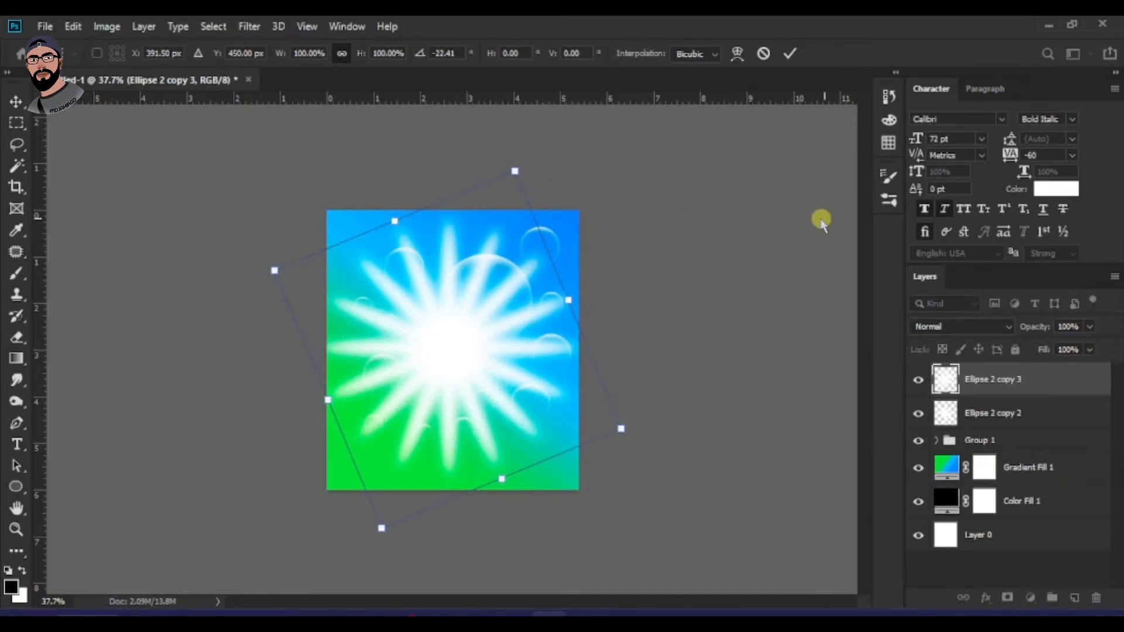
{"action": "left_click_drag", "start_coordinate": [511, 179], "coordinate": [489, 221]}
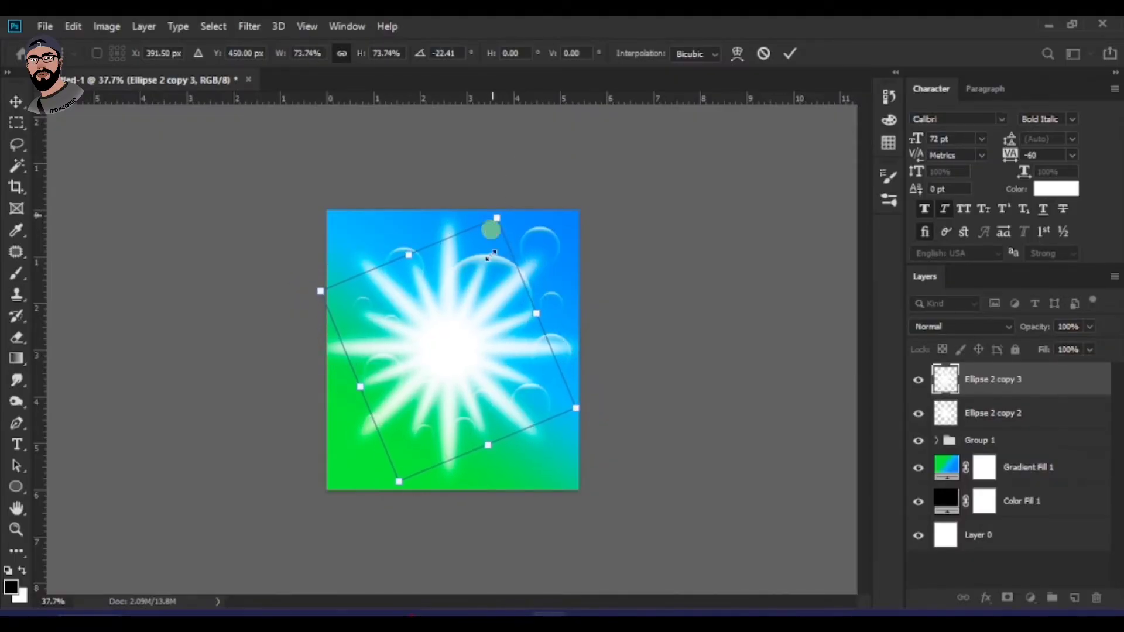
{"action": "key", "text": "Return"}
{"action": "scroll", "coordinate": [546, 296], "scroll_direction": "up", "scroll_amount": 2}
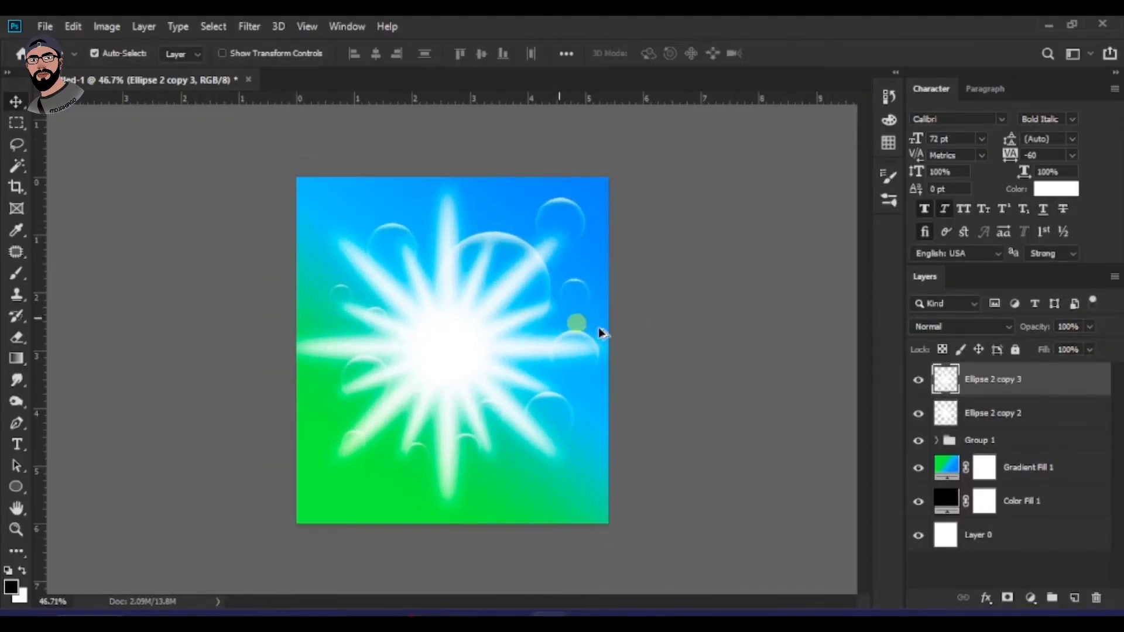
Enlarge both star layers together until the long rays reach the canvas corners, and re-centre the burst on the canvas.
{"action": "left_click", "coordinate": [1028, 411], "text": "shift"}
{"action": "scroll", "coordinate": [656, 370], "scroll_direction": "down", "scroll_amount": 2}
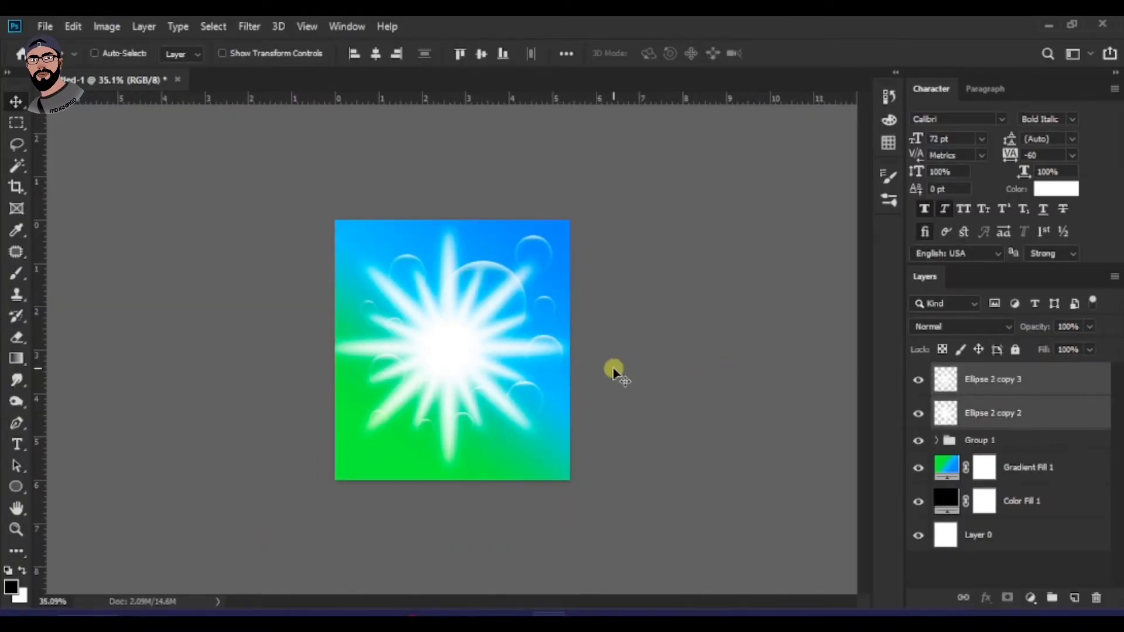
{"action": "key", "text": "ctrl+t"}
{"action": "left_click_drag", "start_coordinate": [571, 484], "coordinate": [614, 528]}
{"action": "left_click_drag", "start_coordinate": [462, 359], "coordinate": [464, 356]}
{"action": "key", "text": "Return"}
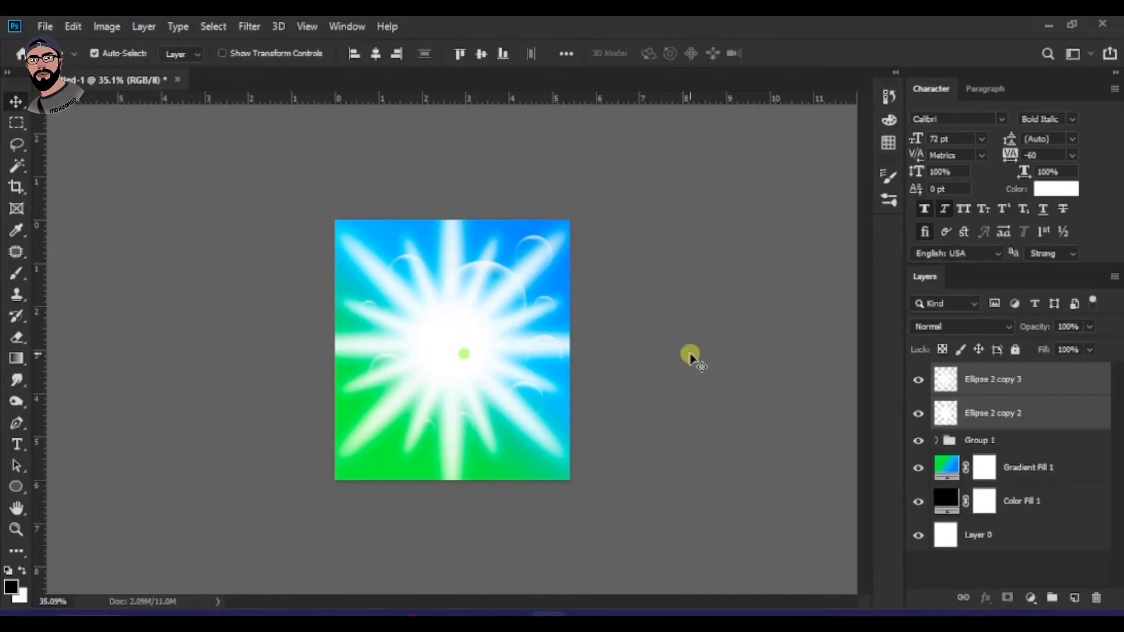
{"action": "key", "text": "ctrl+0"}
{"action": "left_click", "coordinate": [740, 353]}
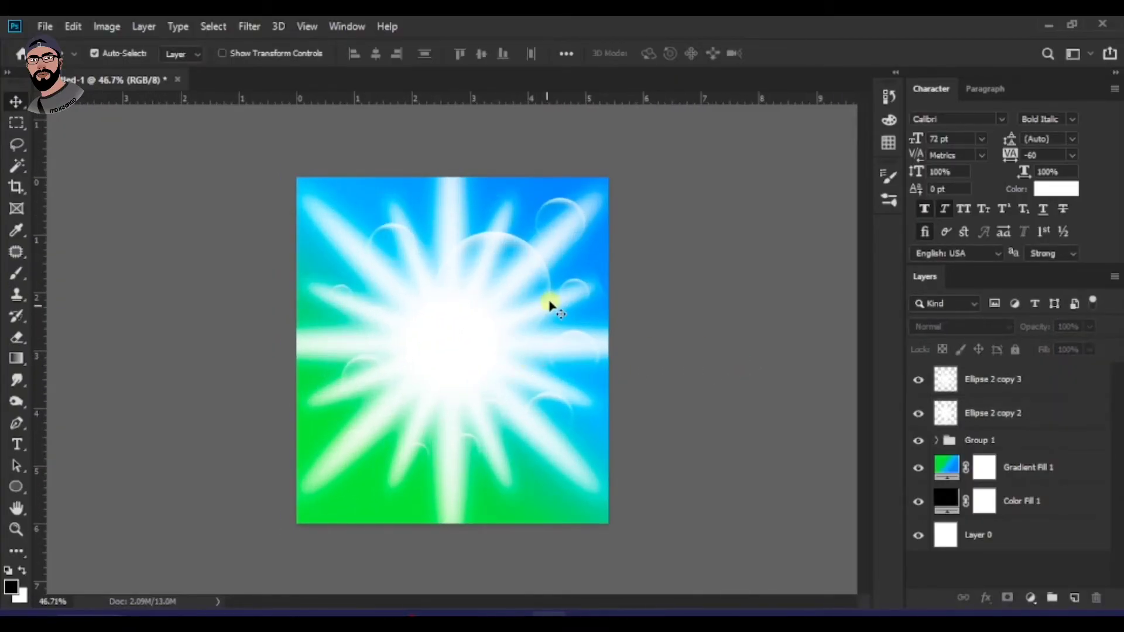
Lower the opacity of the smaller rotated star layer to 77%.
{"action": "left_click", "coordinate": [555, 309]}
{"action": "left_click", "coordinate": [1088, 328]}
{"action": "left_click_drag", "start_coordinate": [1074, 346], "coordinate": [1079, 347]}
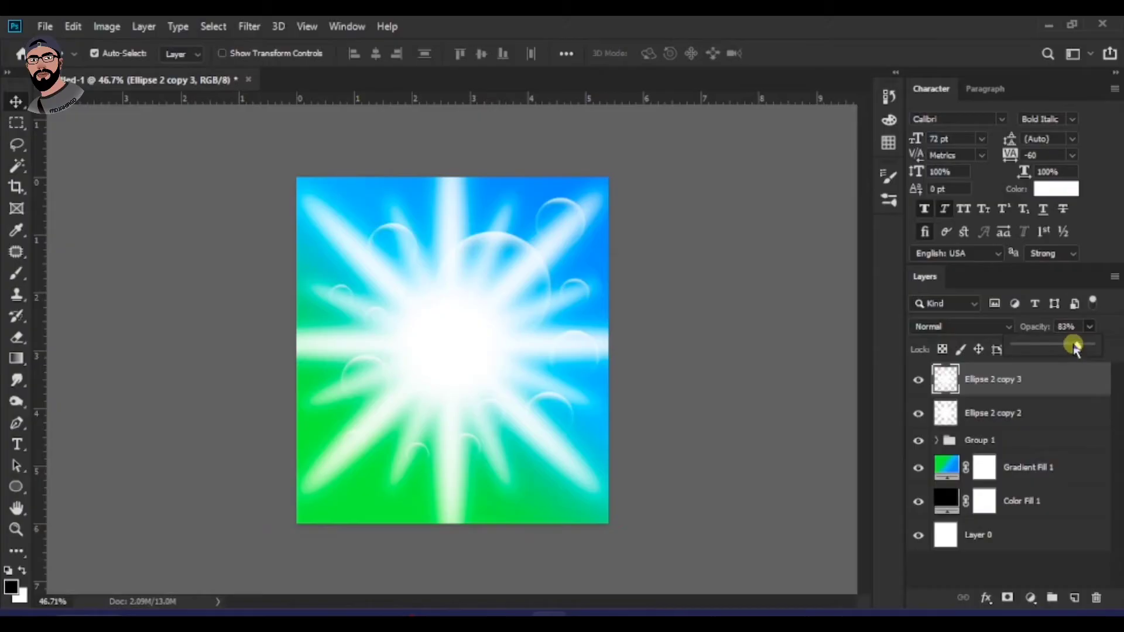
{"action": "left_click", "coordinate": [755, 343]}
{"action": "scroll", "coordinate": [672, 387], "scroll_direction": "down", "scroll_amount": 2}
{"action": "scroll", "coordinate": [625, 370], "scroll_direction": "up", "scroll_amount": 4}
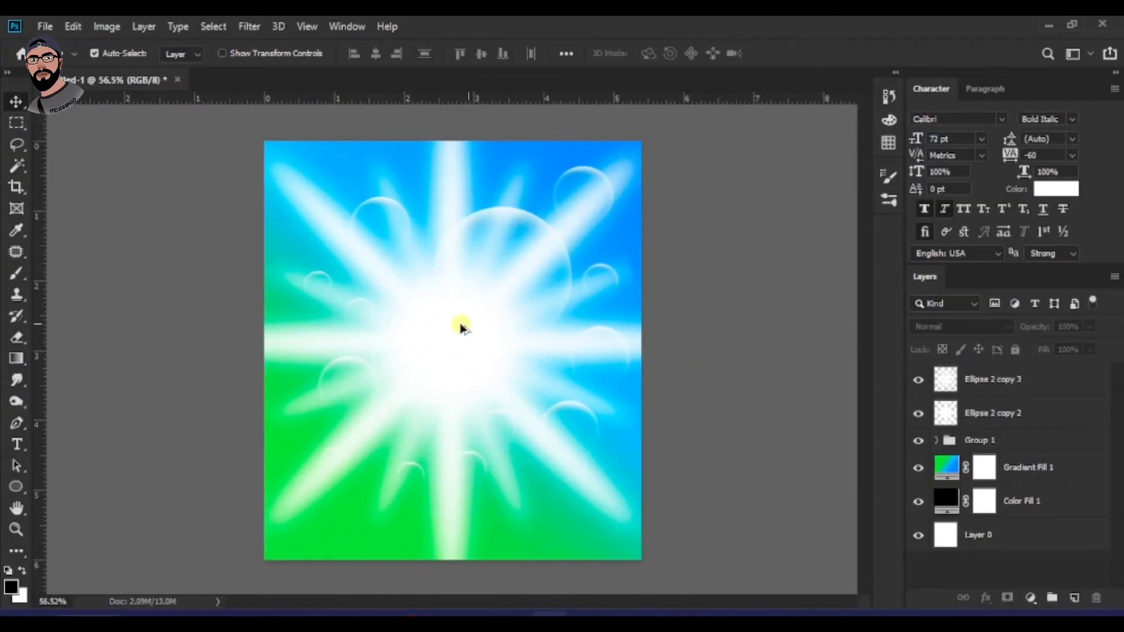
{"action": "scroll", "coordinate": [475, 360], "scroll_direction": "down", "scroll_amount": 2}
{"action": "scroll", "coordinate": [499, 391], "scroll_direction": "up", "scroll_amount": 1}
{"action": "scroll", "coordinate": [462, 375], "scroll_direction": "down", "scroll_amount": 1}
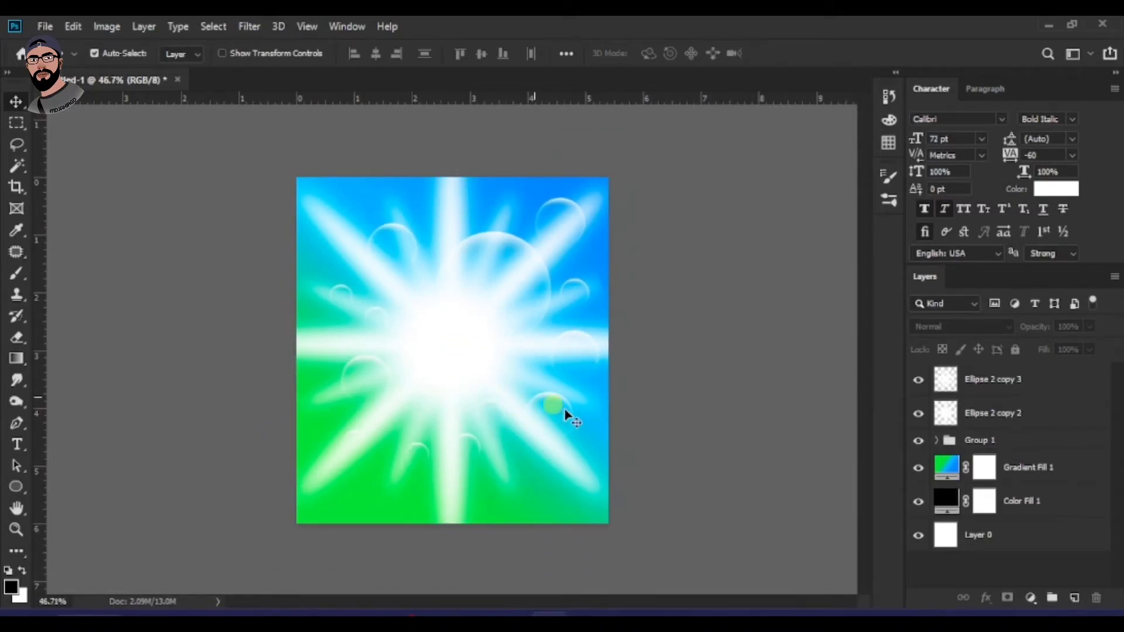
Move both star layers beneath the bubble group in the layer order, and leave the group collapsed.
{"action": "left_click", "coordinate": [1017, 411]}
{"action": "left_click", "coordinate": [1028, 381], "text": "shift"}
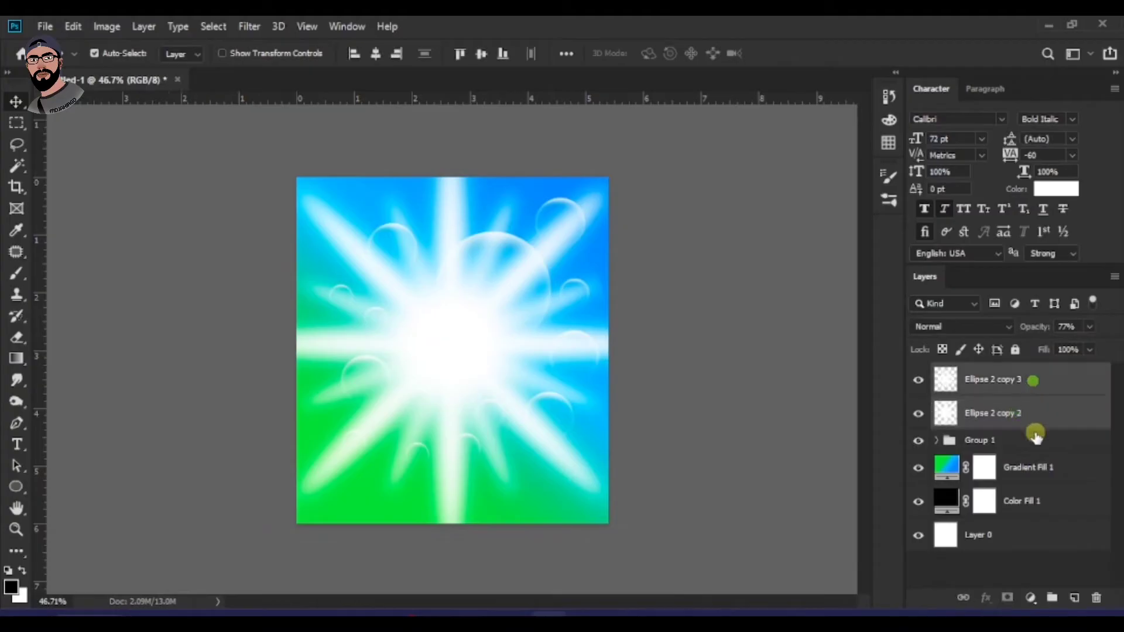
{"action": "left_click_drag", "start_coordinate": [1043, 392], "coordinate": [1033, 456]}
{"action": "scroll", "coordinate": [585, 324], "scroll_direction": "down", "scroll_amount": 2}
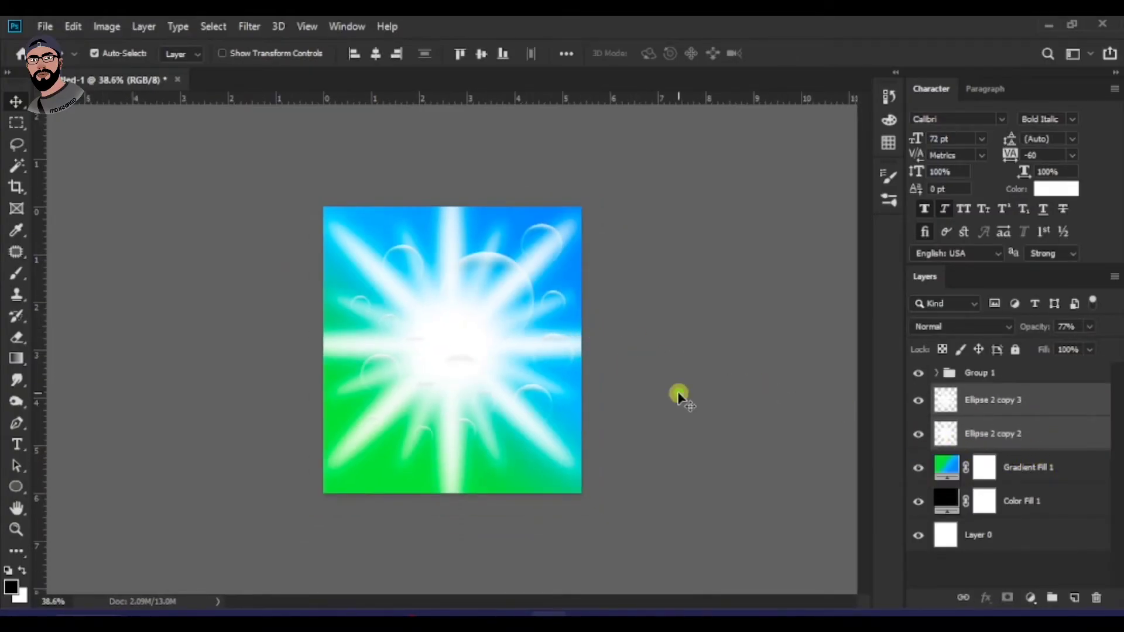
{"action": "left_click", "coordinate": [680, 396]}
{"action": "scroll", "coordinate": [508, 263], "scroll_direction": "up", "scroll_amount": 4}
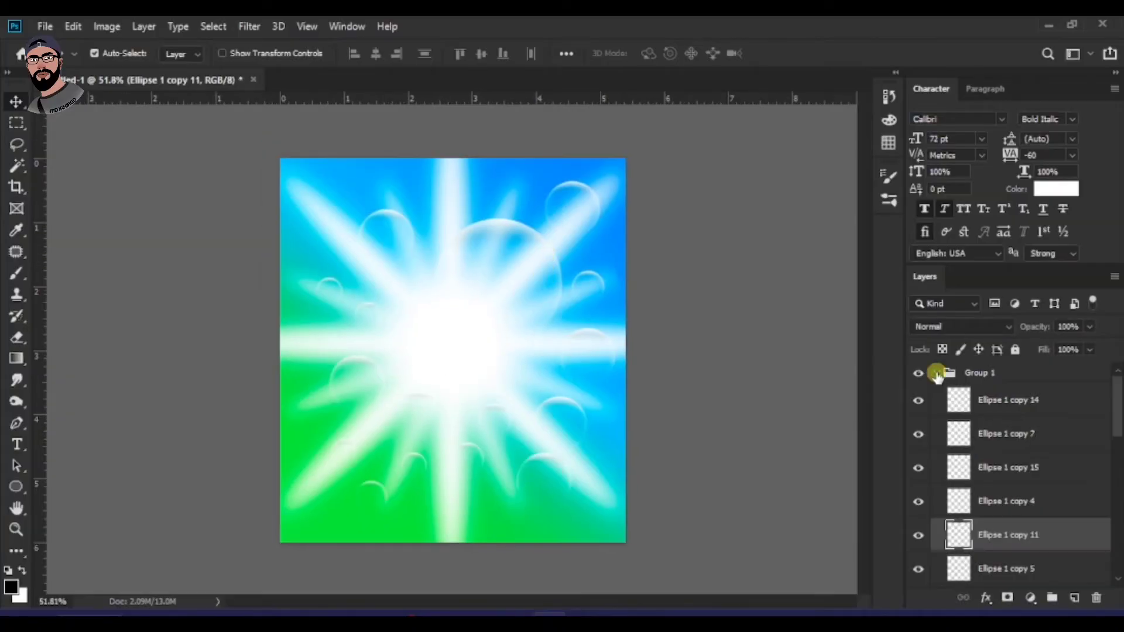
{"action": "left_click", "coordinate": [936, 373]}
Add a new layer above the bubble group and draw a circle about 365 px in diameter over the burst's centre.
{"action": "left_click", "coordinate": [1010, 375]}
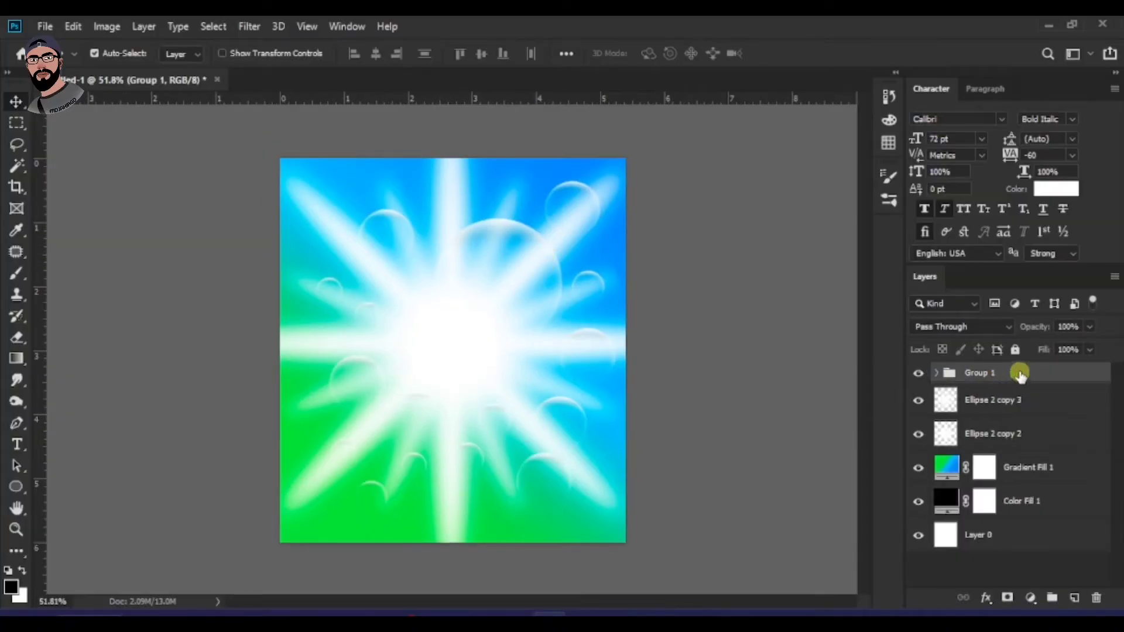
{"action": "left_click", "coordinate": [1076, 598]}
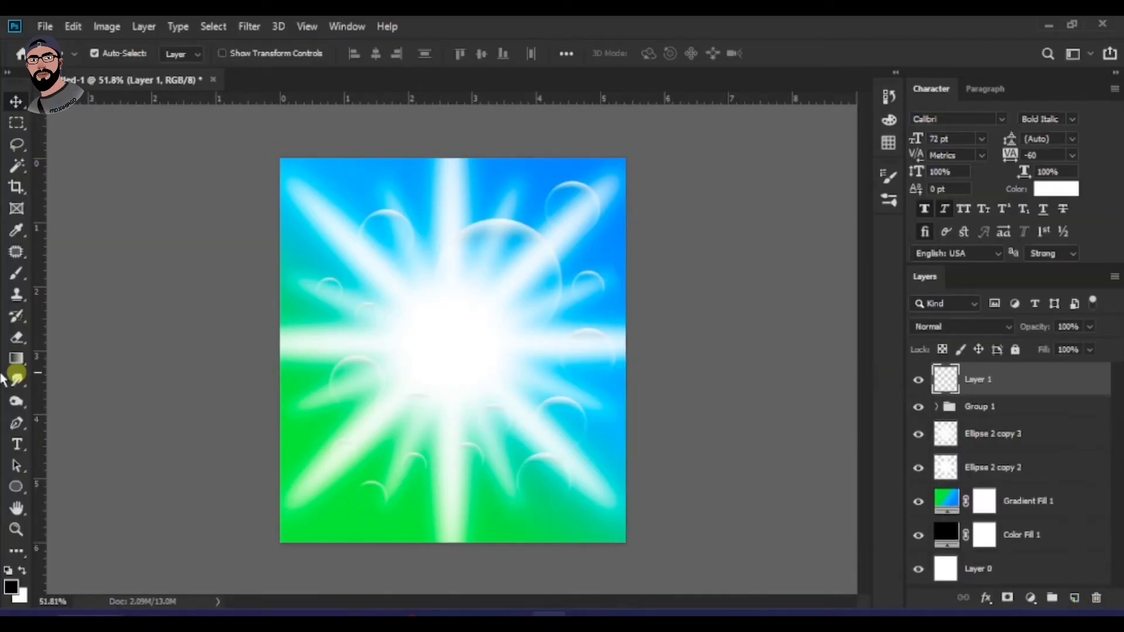
{"action": "left_click", "coordinate": [16, 487]}
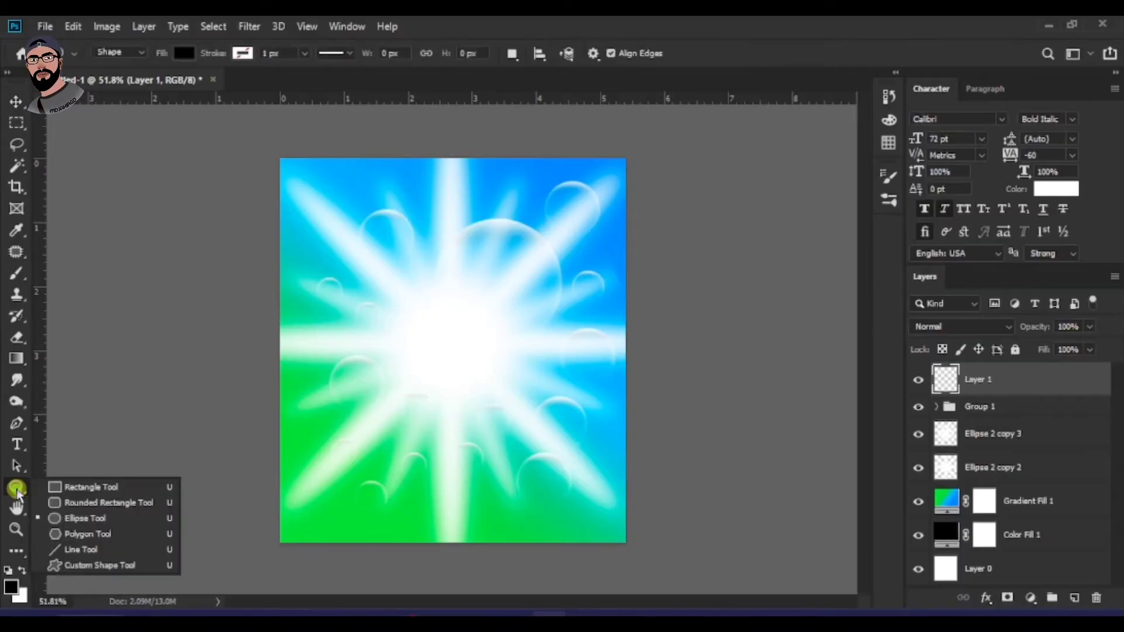
{"action": "left_click", "coordinate": [88, 519]}
{"action": "left_click_drag", "start_coordinate": [406, 299], "coordinate": [562, 481]}
Set the circle's fill to no colour and close its shape properties.
{"action": "left_click", "coordinate": [755, 357]}
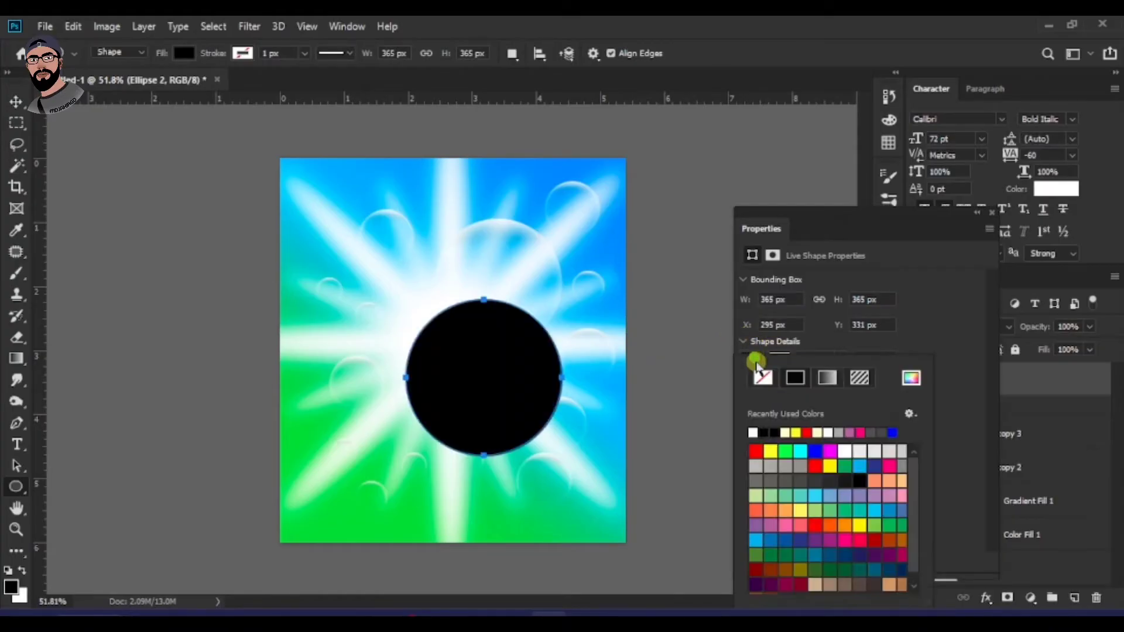
{"action": "left_click", "coordinate": [764, 379]}
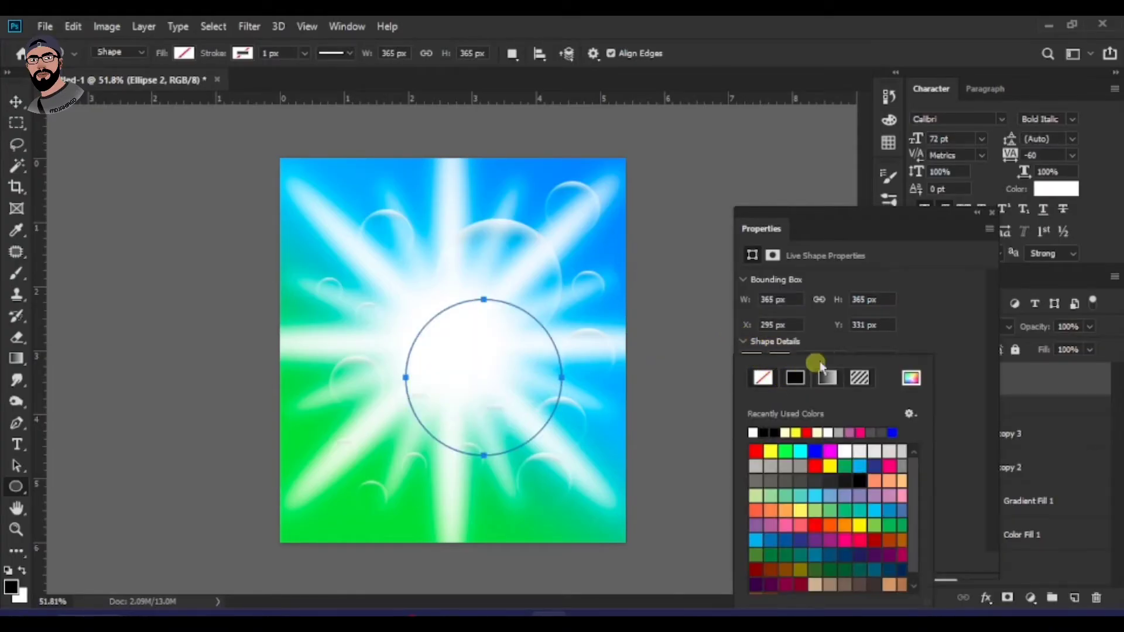
{"action": "left_click", "coordinate": [877, 219]}
{"action": "left_click", "coordinate": [994, 216]}
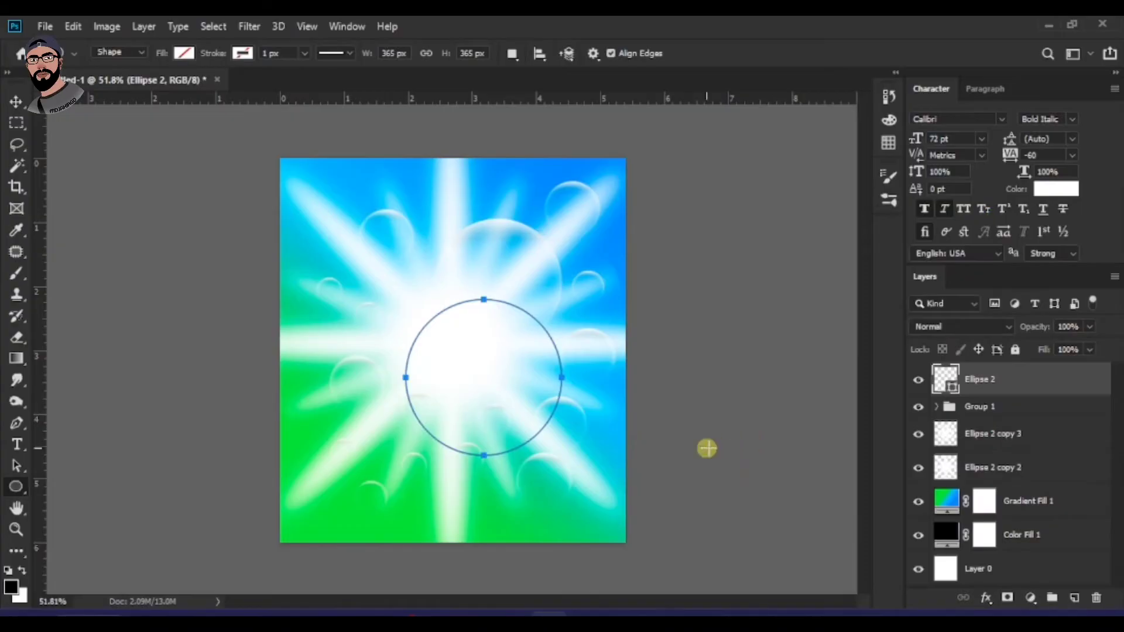
Give the unfilled circle a white Inner Glow with an opacity of about 76%.
{"action": "right_click", "coordinate": [1062, 374]}
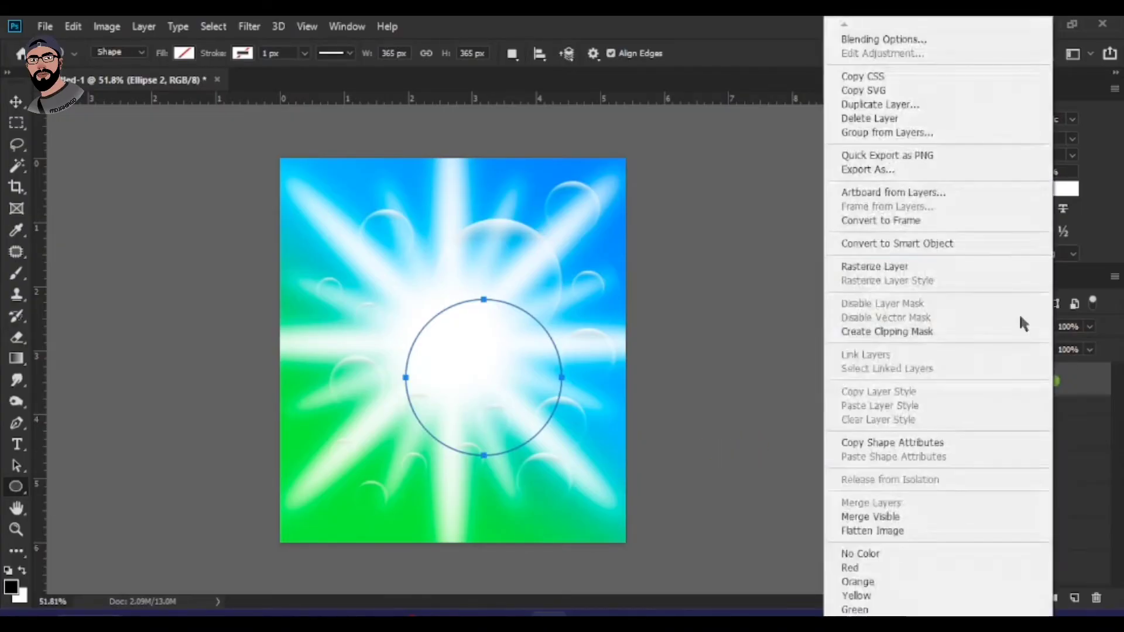
{"action": "left_click", "coordinate": [884, 41]}
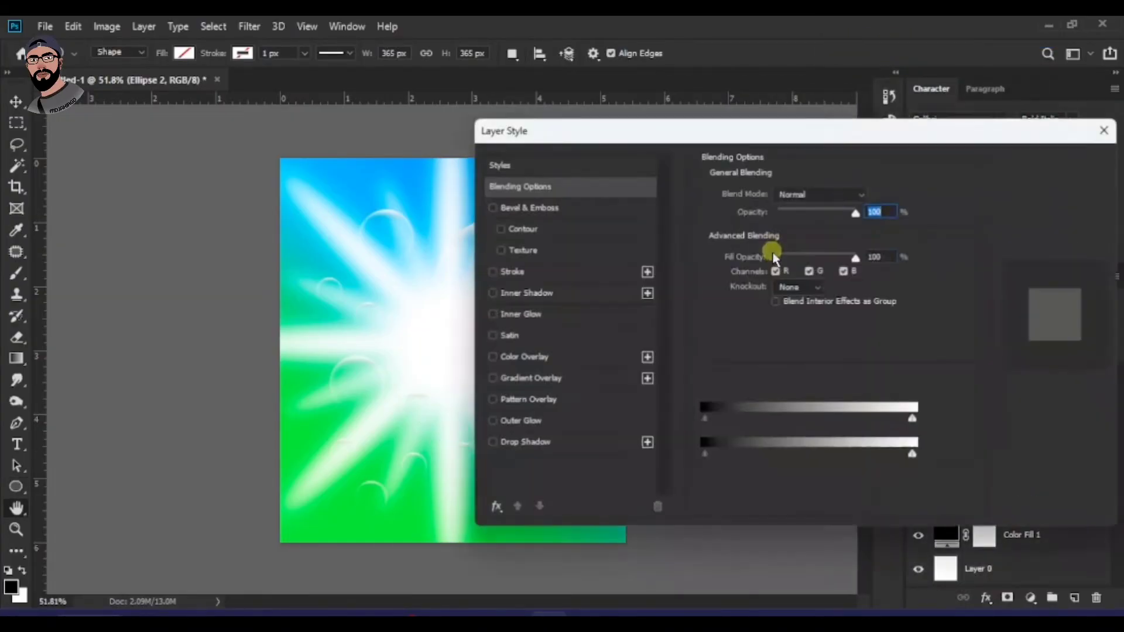
{"action": "left_click_drag", "start_coordinate": [665, 131], "coordinate": [862, 151]}
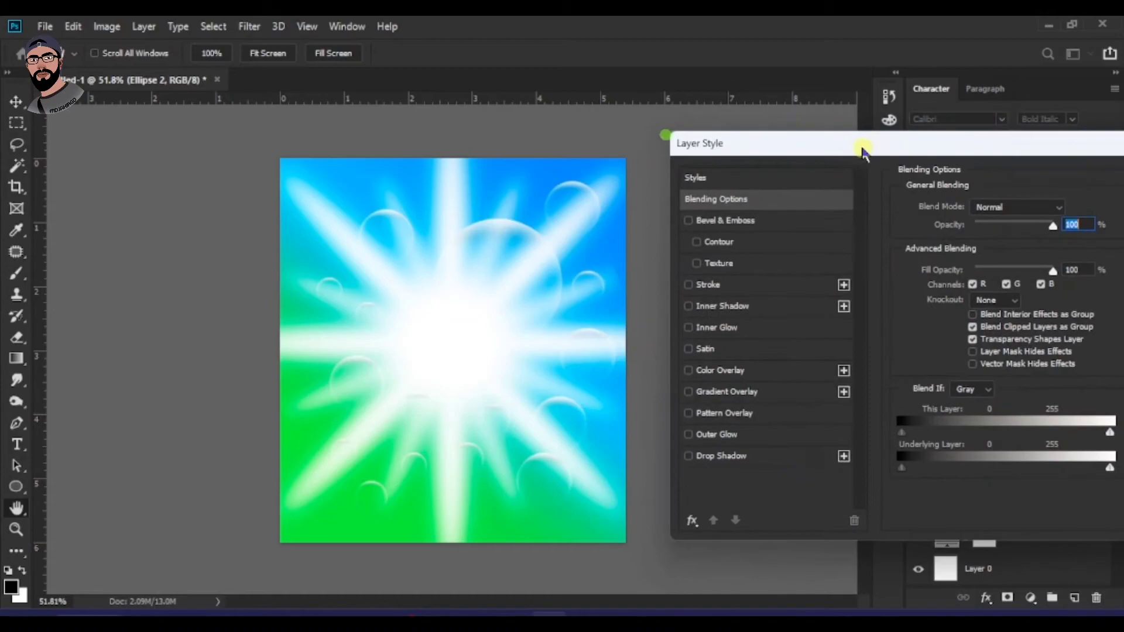
{"action": "left_click", "coordinate": [689, 435]}
{"action": "left_click", "coordinate": [688, 437]}
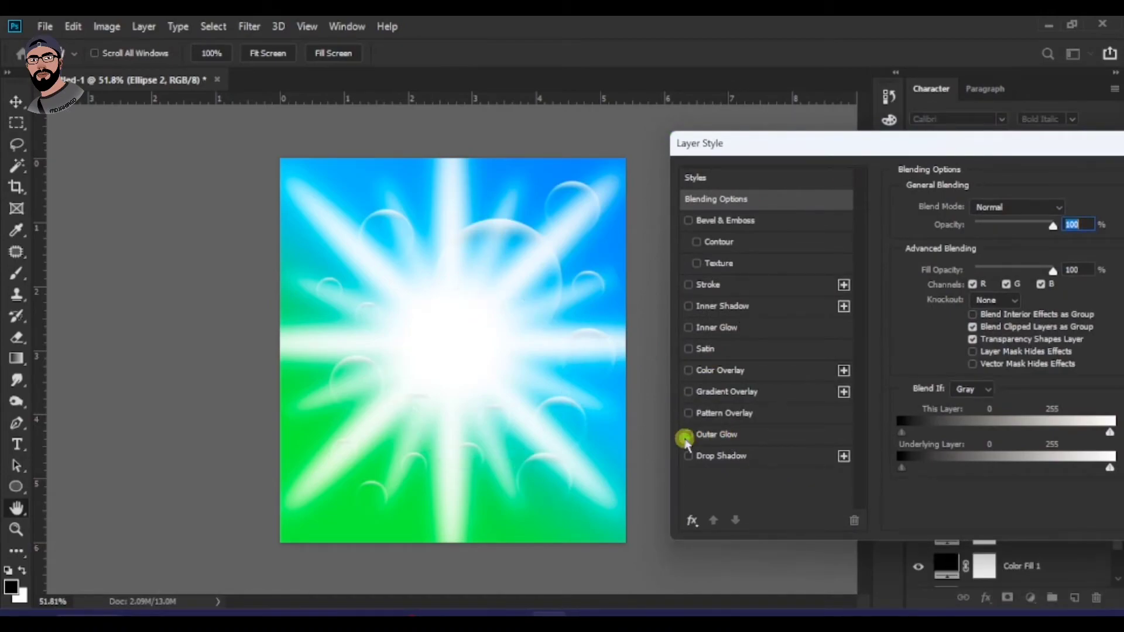
{"action": "left_click", "coordinate": [689, 328]}
{"action": "left_click", "coordinate": [717, 329]}
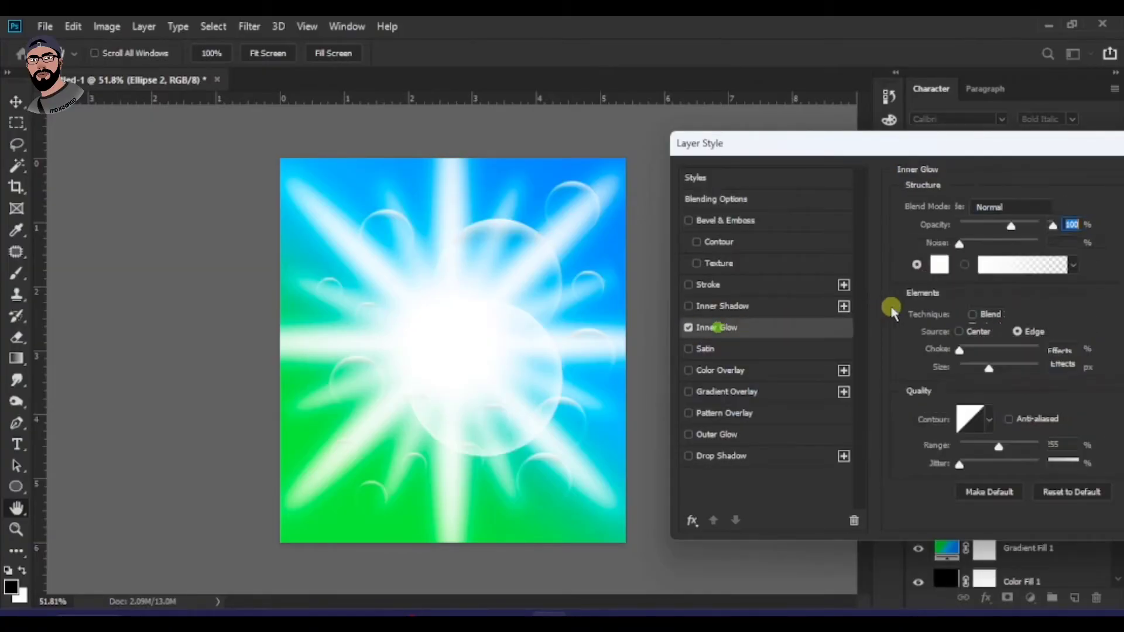
{"action": "left_click_drag", "start_coordinate": [1011, 226], "coordinate": [1028, 229]}
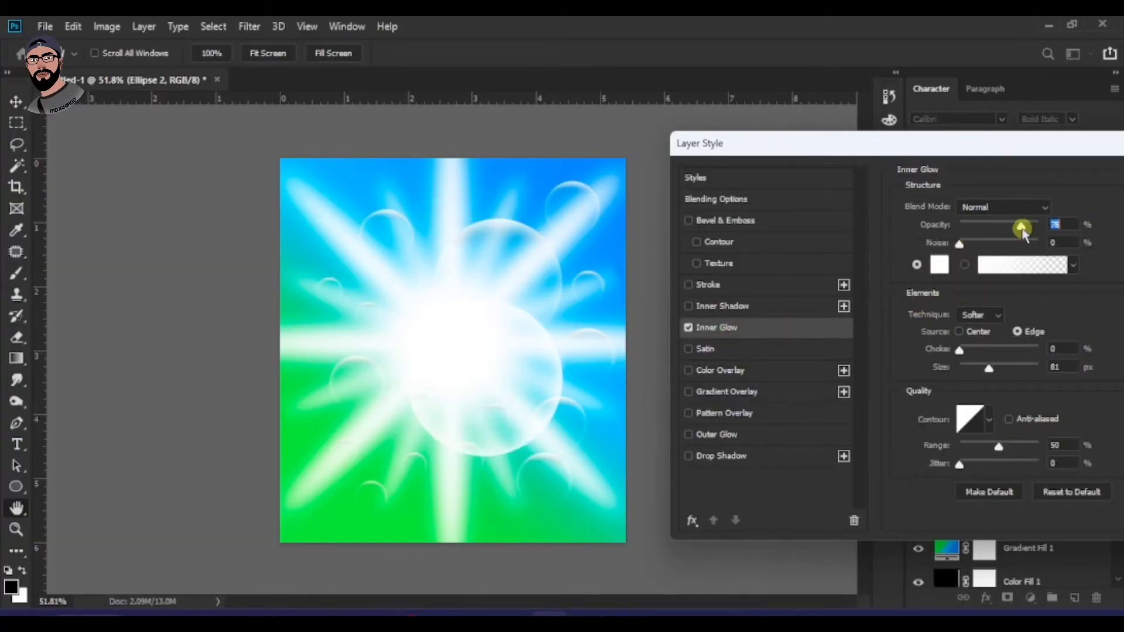
{"action": "left_click_drag", "start_coordinate": [1001, 147], "coordinate": [899, 145]}
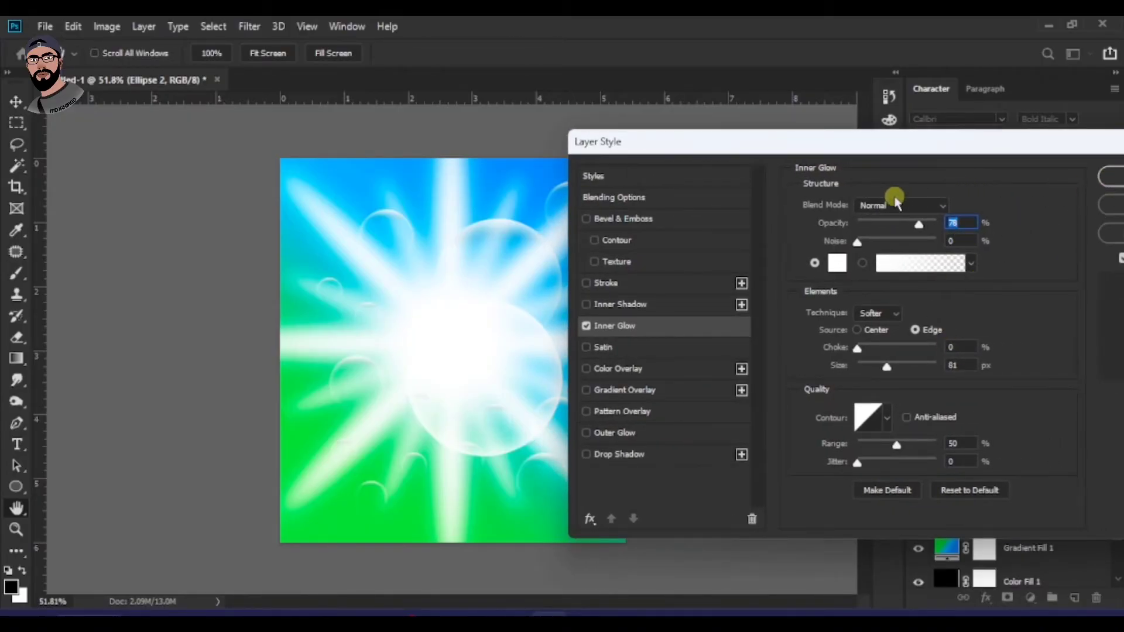
{"action": "left_click", "coordinate": [1112, 178]}
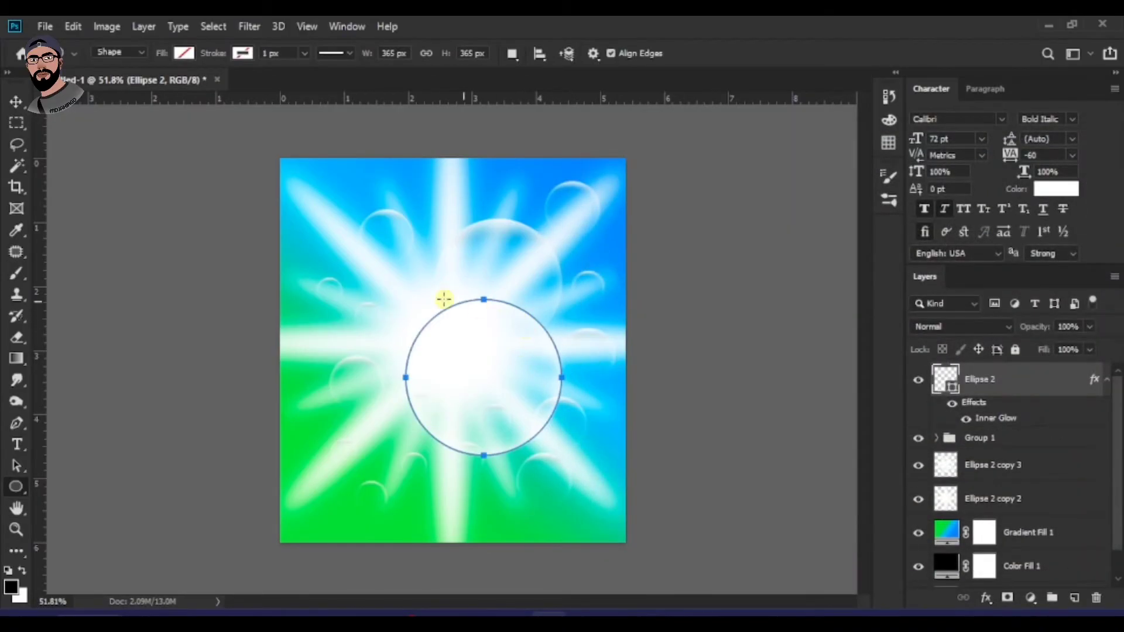
Move the glowing circle onto the middle of the star burst.
{"action": "left_click", "coordinate": [16, 100]}
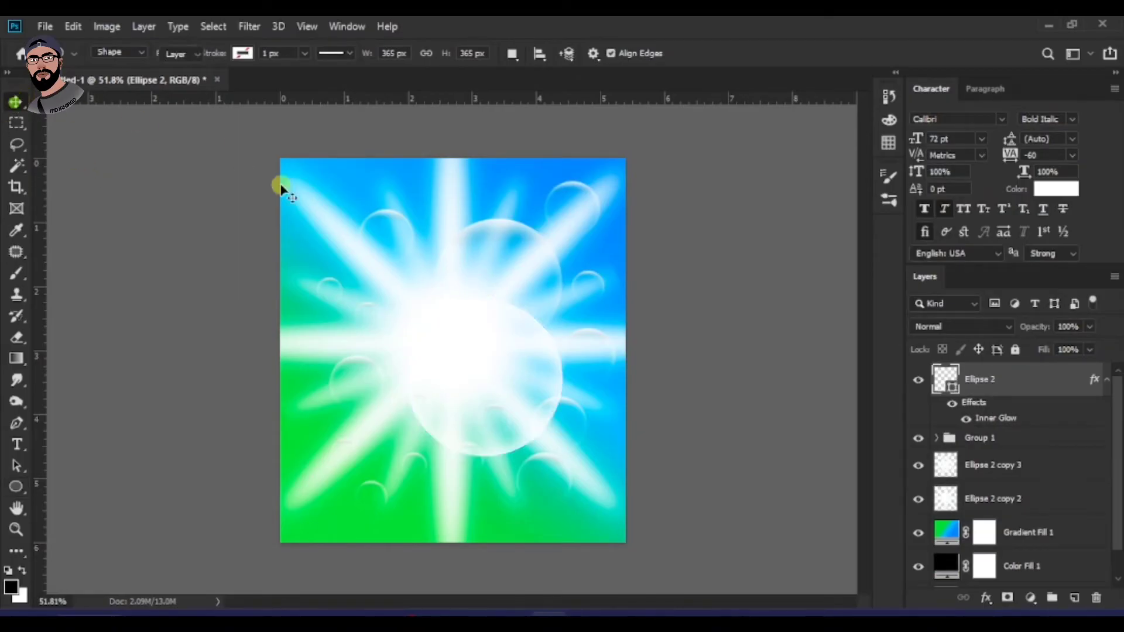
{"action": "left_click_drag", "start_coordinate": [515, 314], "coordinate": [484, 271]}
{"action": "scroll", "coordinate": [498, 291], "scroll_direction": "down", "scroll_amount": 1}
{"action": "scroll", "coordinate": [502, 291], "scroll_direction": "up", "scroll_amount": 1}
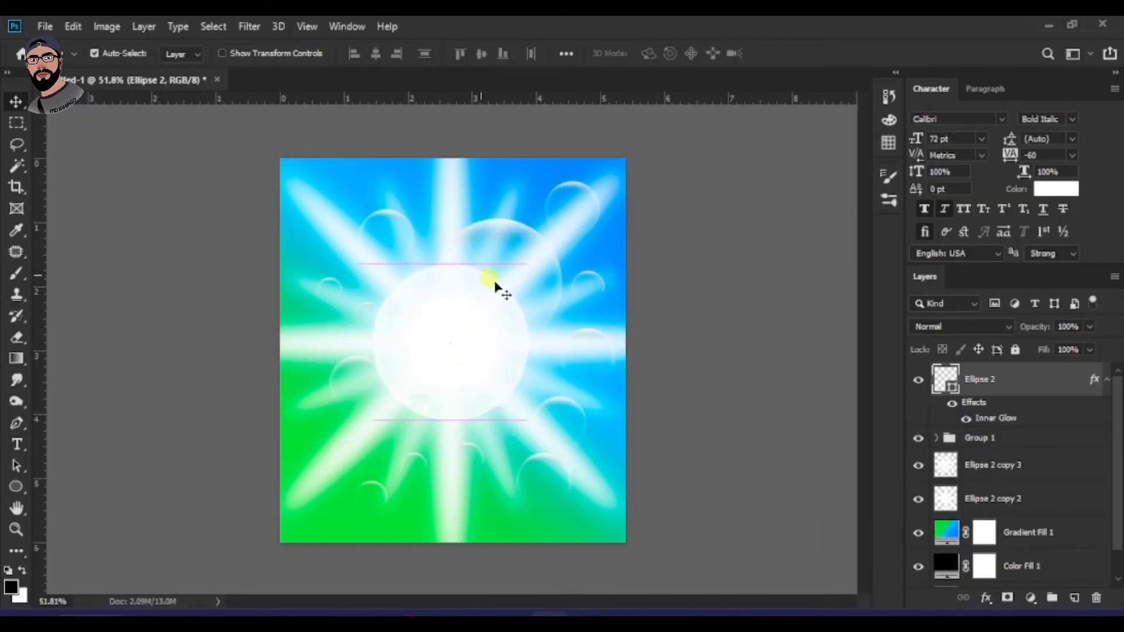
{"action": "scroll", "coordinate": [527, 376], "scroll_direction": "down", "scroll_amount": 1}
{"action": "scroll", "coordinate": [515, 372], "scroll_direction": "up", "scroll_amount": 1}
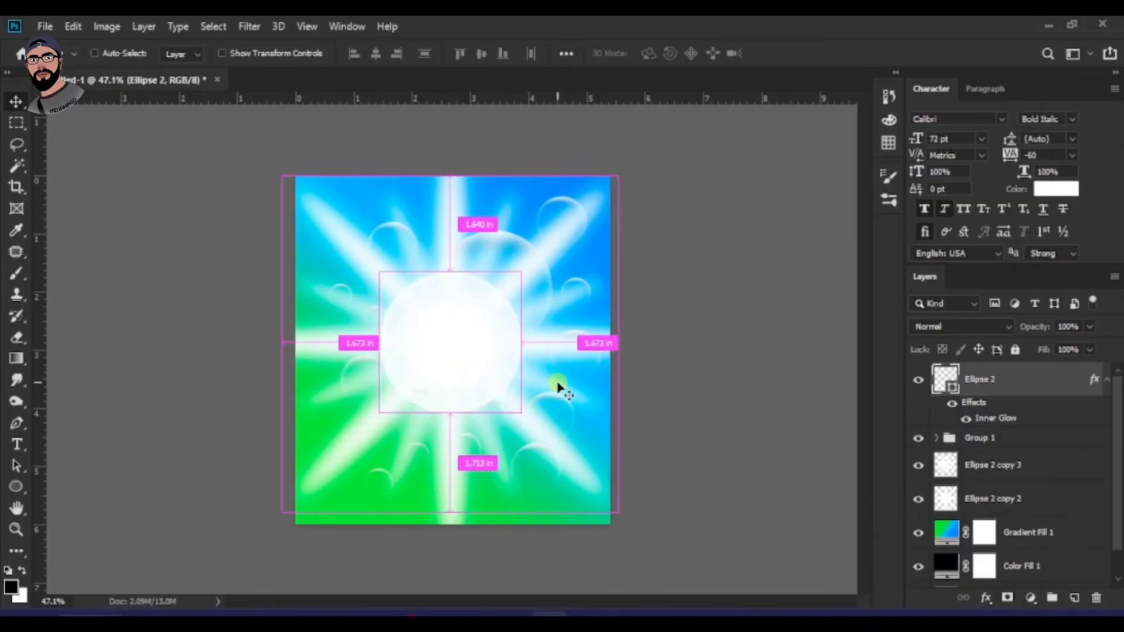
Duplicate the glowing circle and shrink the copy proportionally to about two-thirds size, concentric with the original.
{"action": "left_click_drag", "start_coordinate": [556, 384], "coordinate": [559, 394]}
{"action": "key", "text": "ctrl+t"}
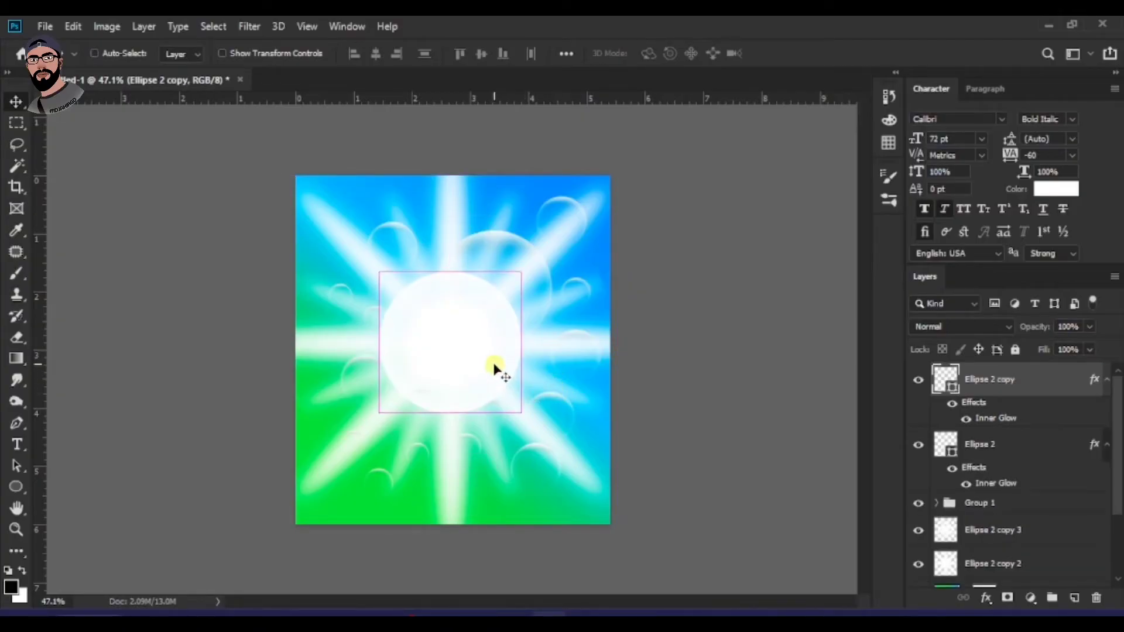
{"action": "left_click_drag", "start_coordinate": [515, 276], "coordinate": [496, 296]}
{"action": "scroll", "coordinate": [464, 387], "scroll_direction": "up", "scroll_amount": 2}
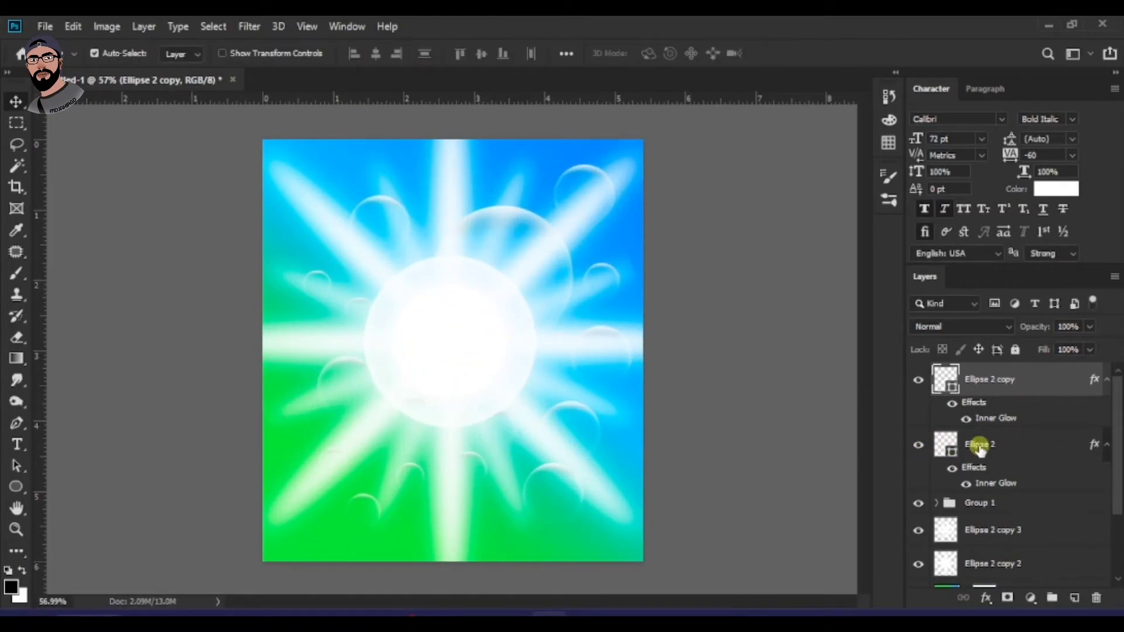
Centre both glowing circles together on the canvas and enlarge them slightly around their common centre.
{"action": "mouse_move", "coordinate": [469, 321]}
{"action": "left_mouse_down"}
{"action": "mouse_move", "coordinate": [502, 417]}
{"action": "mouse_move", "coordinate": [468, 388]}
{"action": "mouse_move", "coordinate": [459, 321]}
{"action": "mouse_move", "coordinate": [475, 321]}
{"action": "left_mouse_up"}
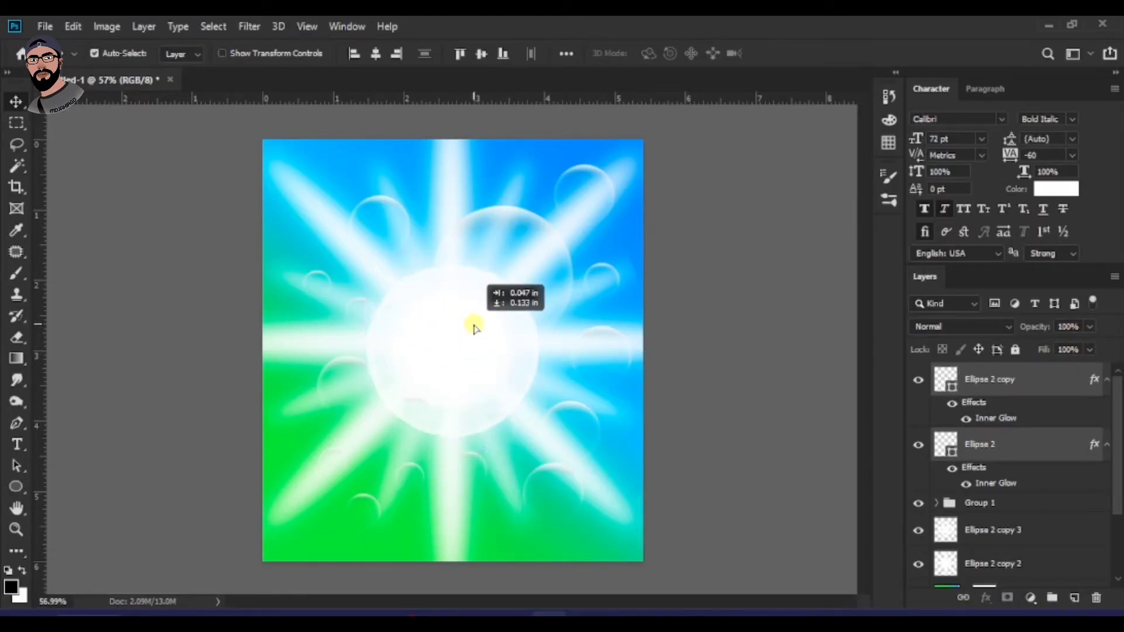
{"action": "scroll", "coordinate": [474, 321], "scroll_direction": "down", "scroll_amount": 2}
{"action": "key", "text": "ctrl+t"}
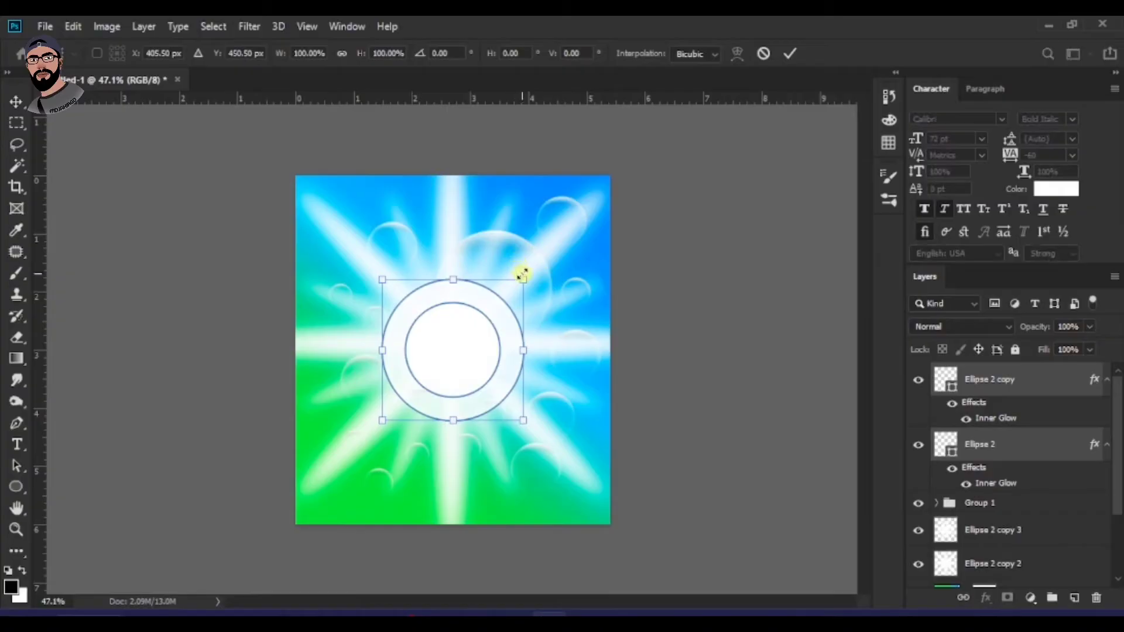
{"action": "mouse_move", "coordinate": [523, 278]}
{"action": "left_mouse_down"}
{"action": "mouse_move", "coordinate": [552, 261]}
{"action": "mouse_move", "coordinate": [540, 267]}
{"action": "left_mouse_up"}
{"action": "double_click", "coordinate": [476, 329]}
{"action": "scroll", "coordinate": [518, 363], "scroll_direction": "down", "scroll_amount": 1}
{"action": "scroll", "coordinate": [511, 366], "scroll_direction": "up", "scroll_amount": 3}
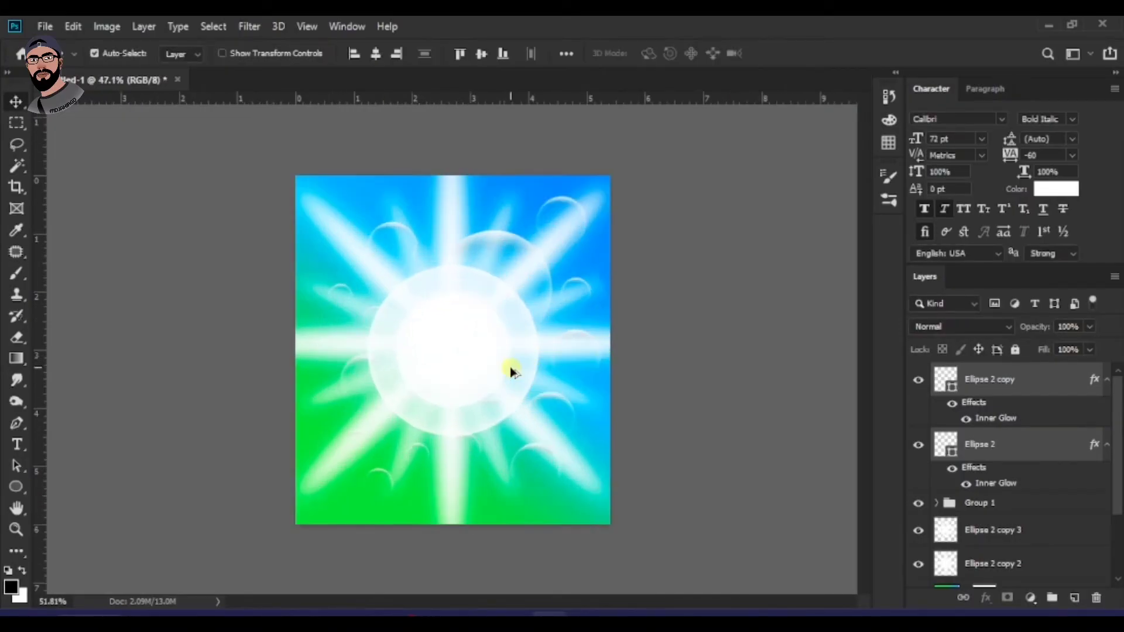
{"action": "scroll", "coordinate": [673, 356], "scroll_direction": "down", "scroll_amount": 1}
{"action": "scroll", "coordinate": [715, 359], "scroll_direction": "down", "scroll_amount": 1}
{"action": "scroll", "coordinate": [695, 369], "scroll_direction": "up", "scroll_amount": 1}
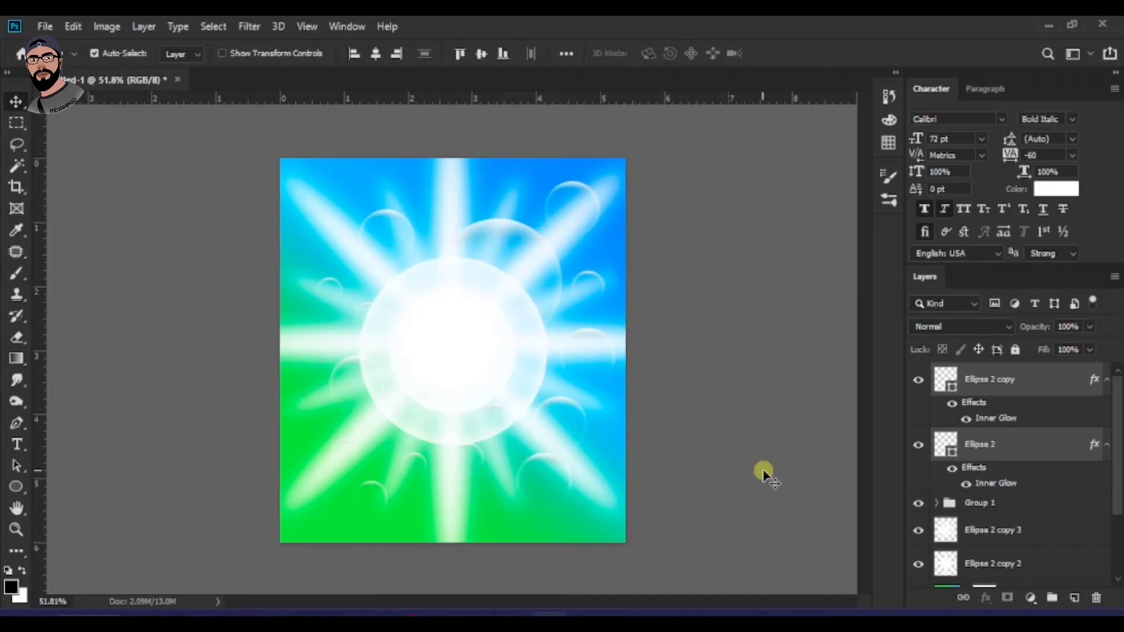
Add the text "Fresh" on a new layer and position it over the white centre of the star burst.
{"action": "left_click", "coordinate": [709, 468]}
{"action": "scroll", "coordinate": [545, 510], "scroll_direction": "down", "scroll_amount": 1}
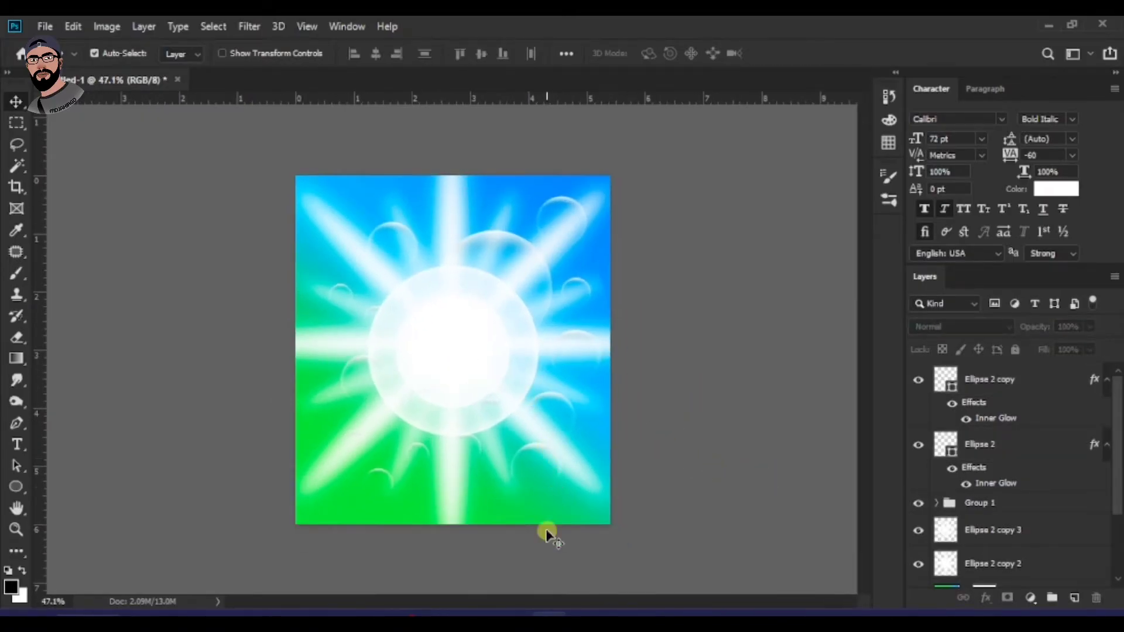
{"action": "mouse_move", "coordinate": [584, 612]}
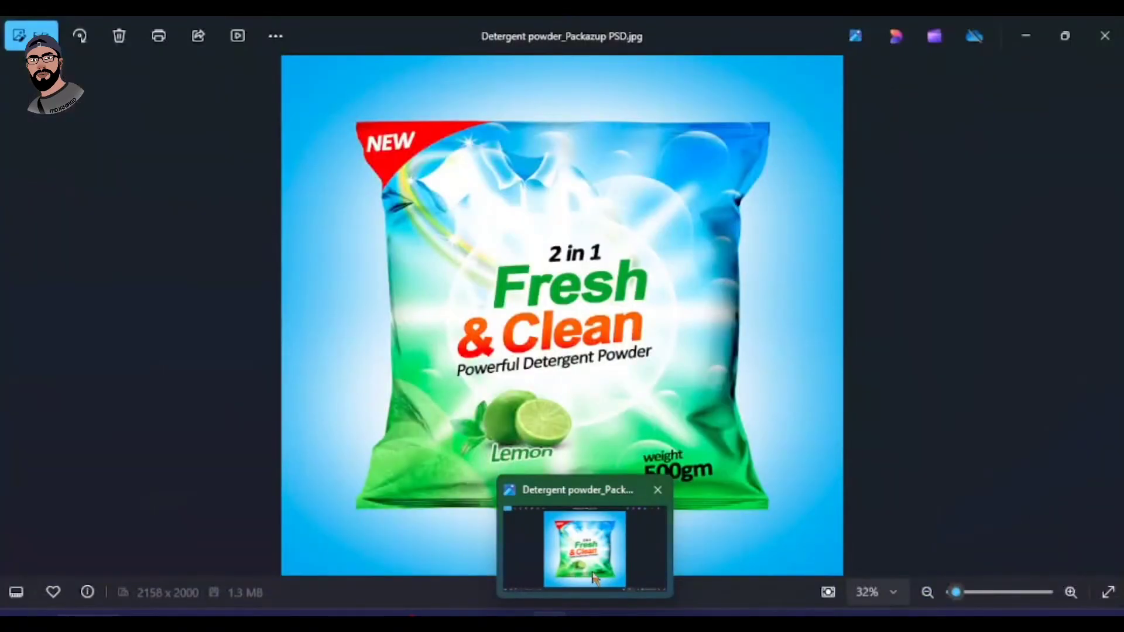
{"action": "scroll", "coordinate": [328, 314], "scroll_direction": "up", "scroll_amount": 1}
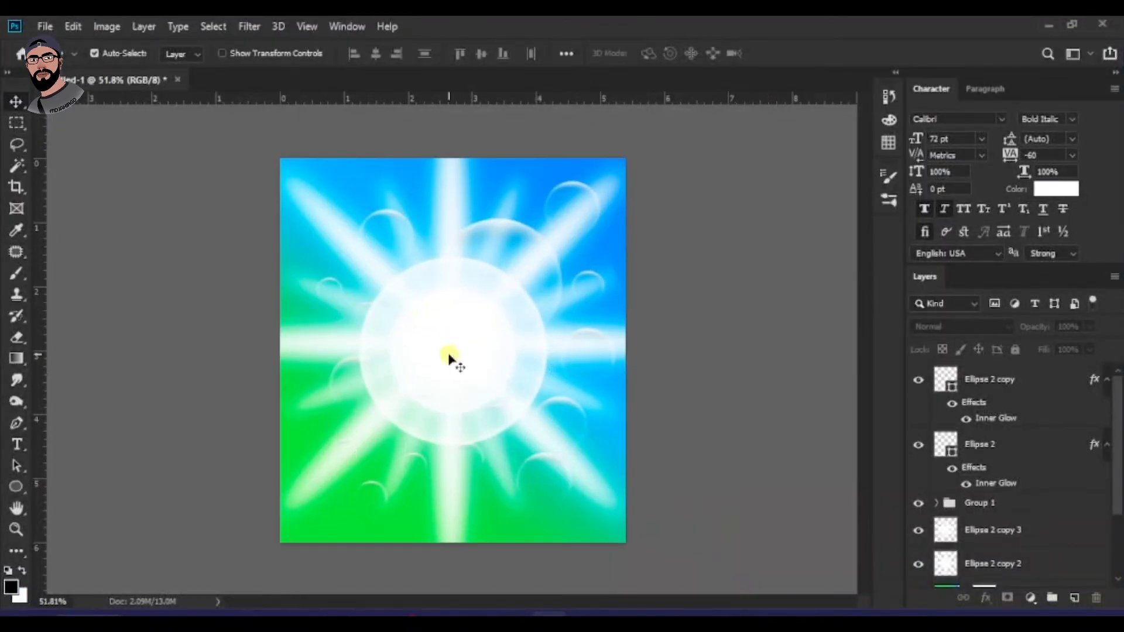
{"action": "left_click", "coordinate": [18, 446]}
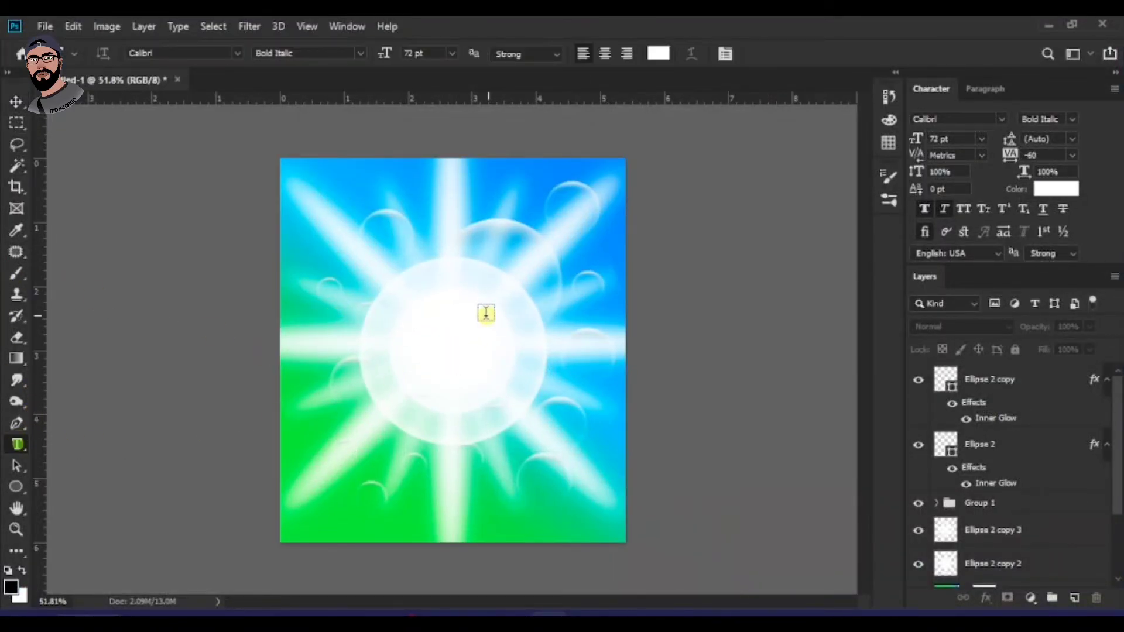
{"action": "left_click", "coordinate": [1075, 597]}
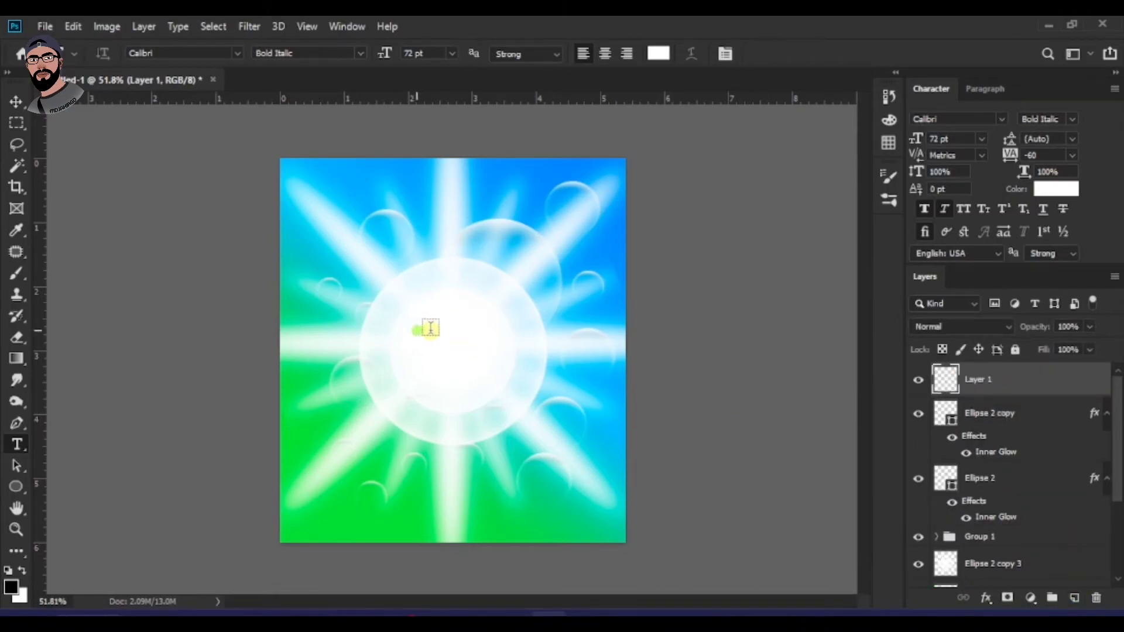
{"action": "left_click", "coordinate": [429, 329]}
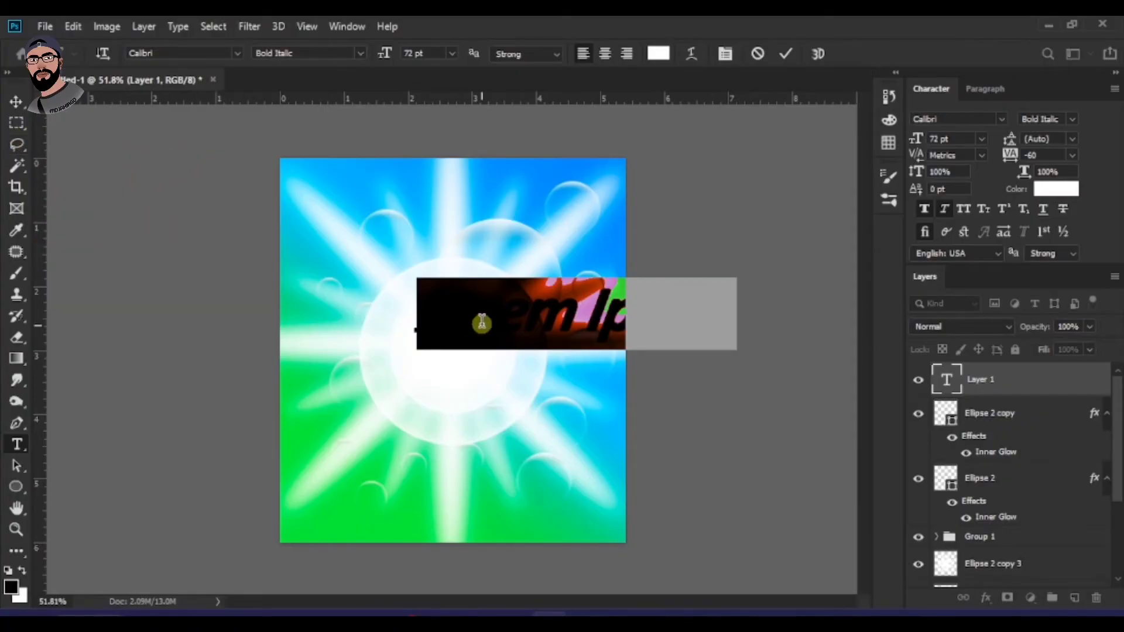
{"action": "key", "text": "super+v"}
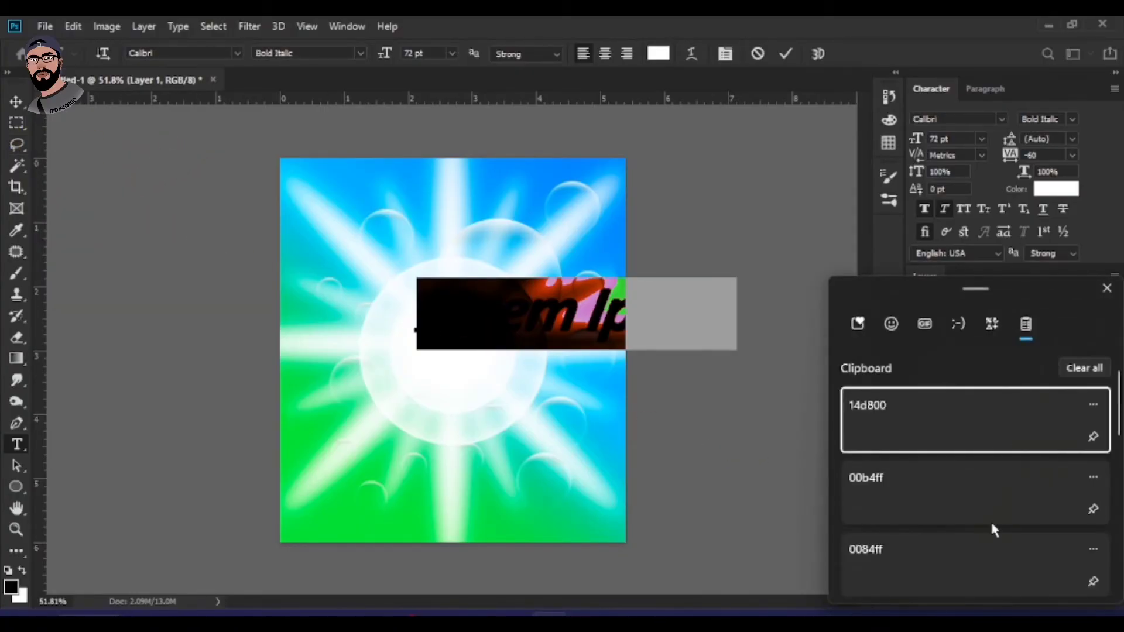
{"action": "scroll", "coordinate": [995, 528], "scroll_direction": "down", "scroll_amount": 10}
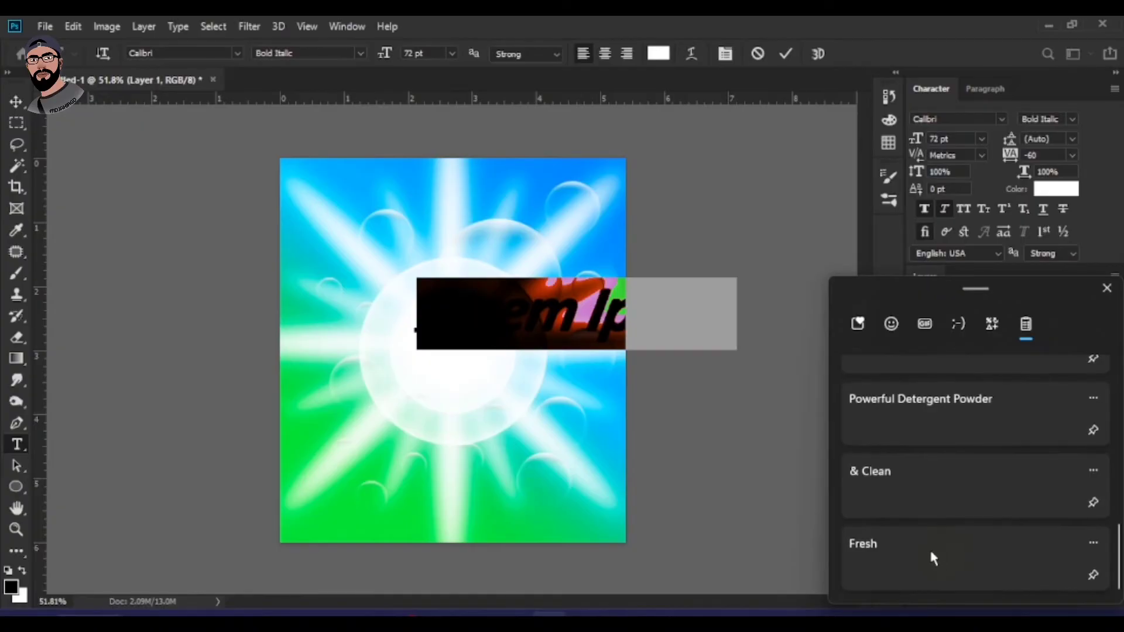
{"action": "left_click", "coordinate": [937, 560]}
{"action": "left_click", "coordinate": [16, 99]}
{"action": "left_click_drag", "start_coordinate": [537, 350], "coordinate": [502, 334]}
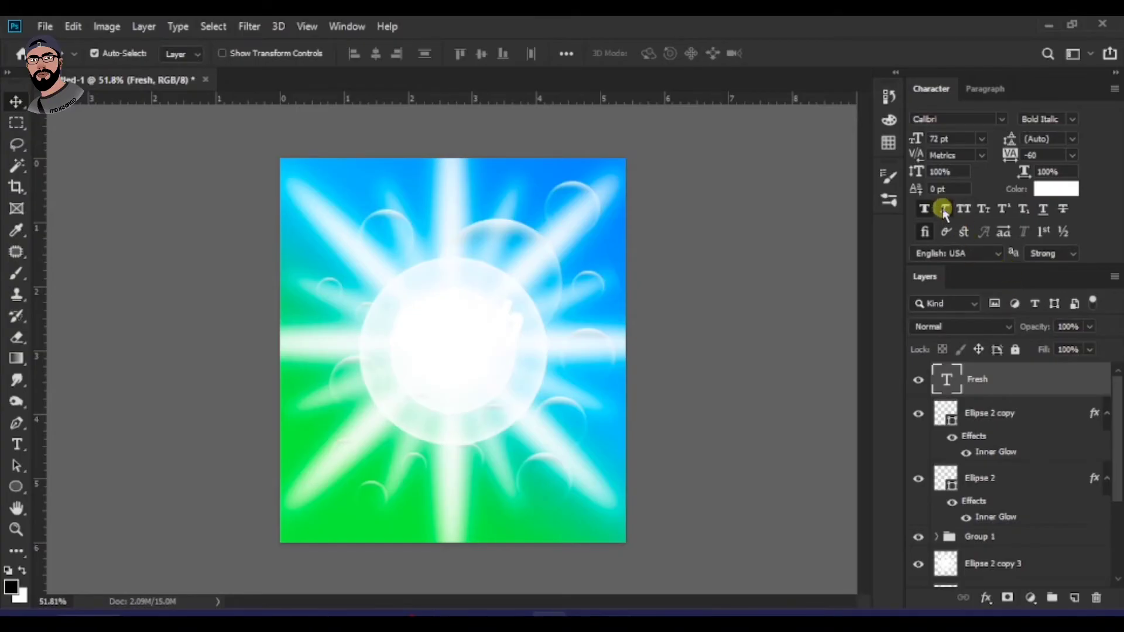
Set the colour of the "Fresh" text to a deep green, 00b349.
{"action": "left_click", "coordinate": [1056, 188]}
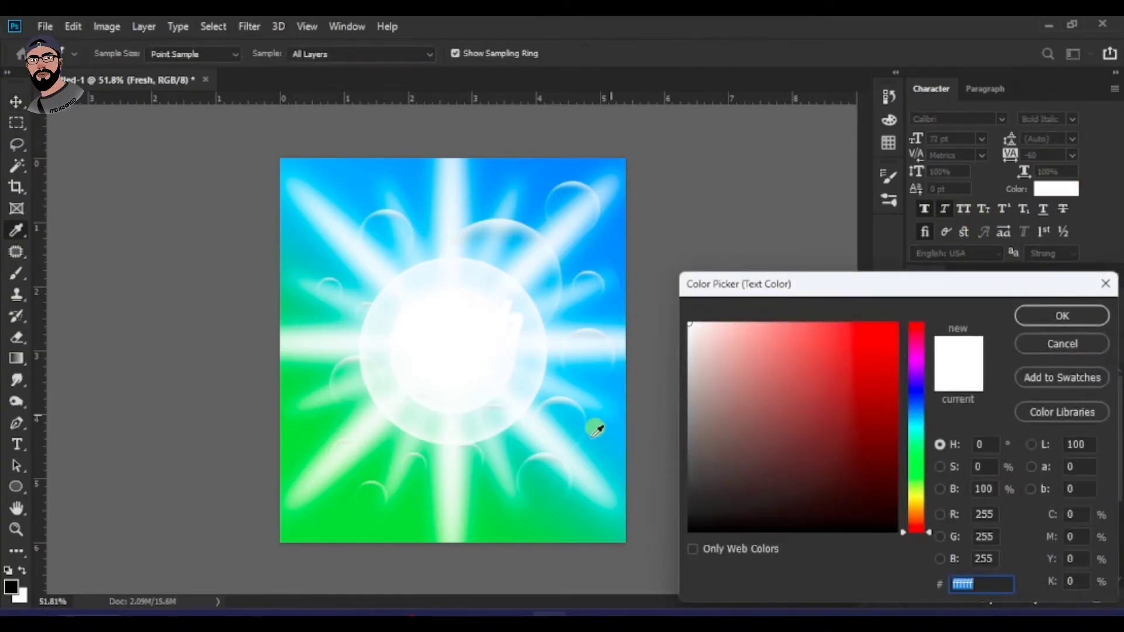
{"action": "left_click", "coordinate": [545, 516]}
{"action": "left_click_drag", "start_coordinate": [883, 372], "coordinate": [903, 385]}
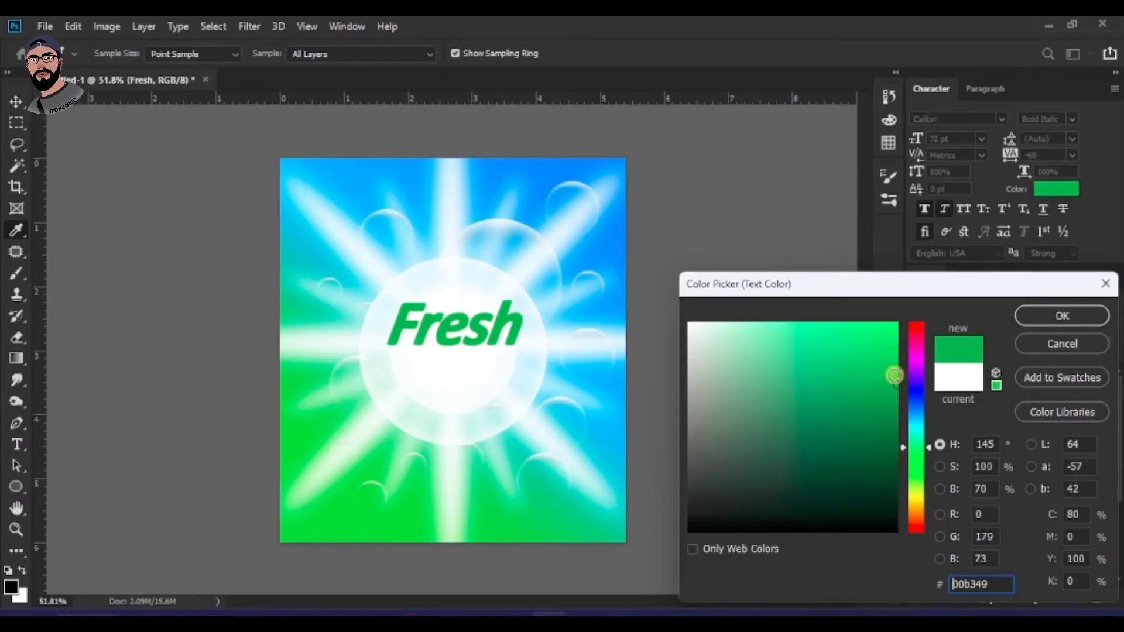
{"action": "left_click", "coordinate": [1037, 322]}
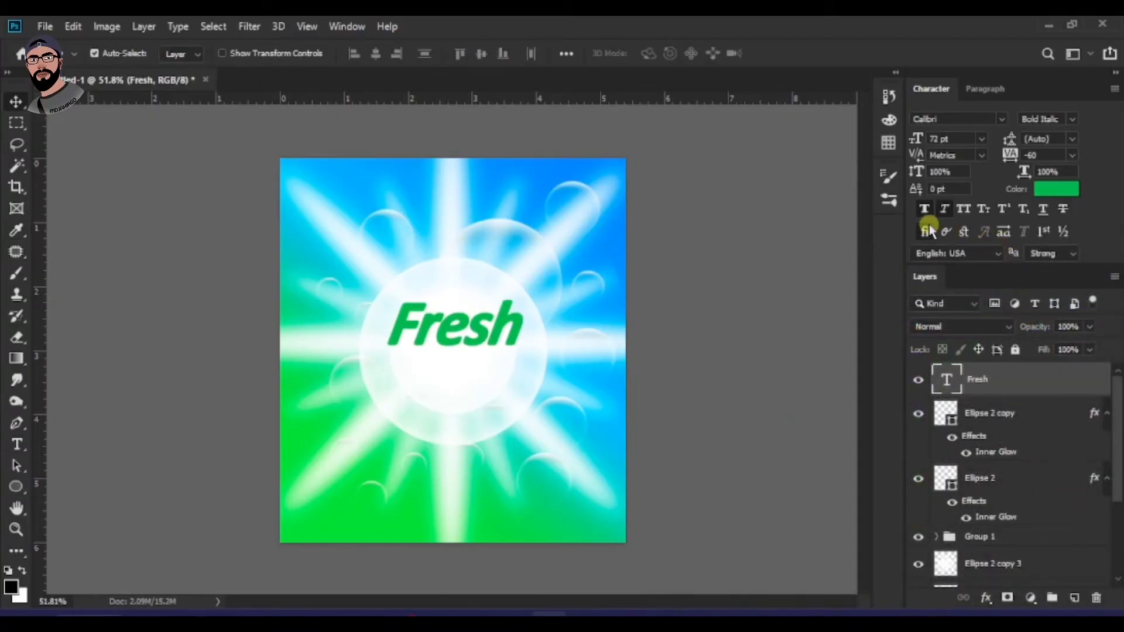
{"action": "left_click", "coordinate": [926, 209]}
{"action": "left_click", "coordinate": [926, 209]}
Give the "Fresh" text a white outside Stroke at 100% opacity, slightly thinner than 13 px.
{"action": "right_click", "coordinate": [1056, 382]}
{"action": "left_click", "coordinate": [880, 39]}
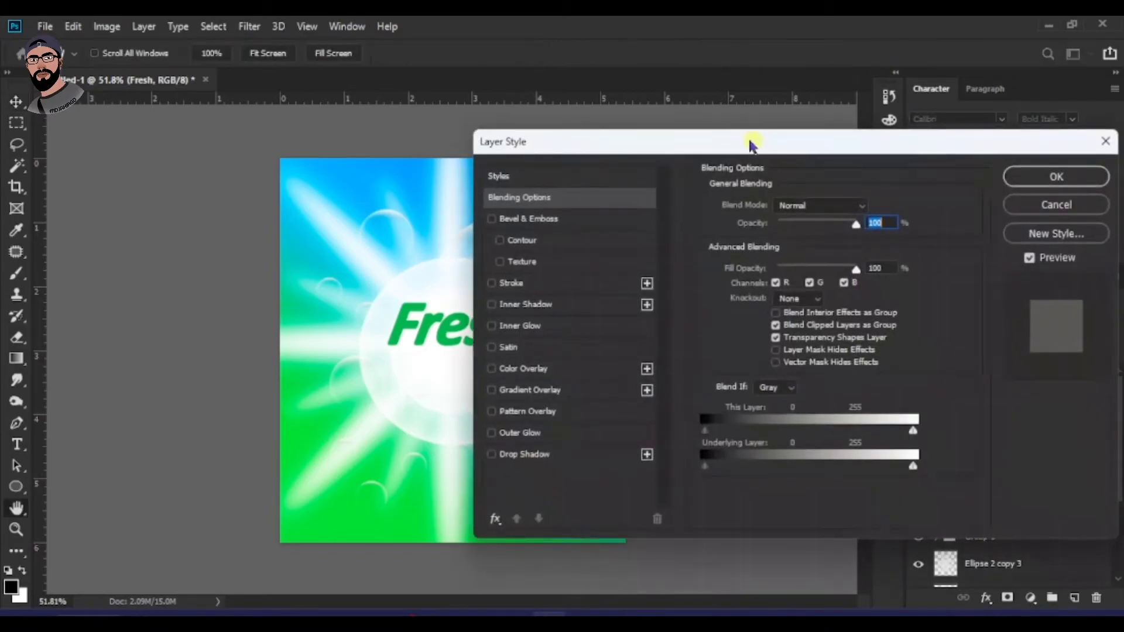
{"action": "left_click_drag", "start_coordinate": [749, 143], "coordinate": [841, 134]}
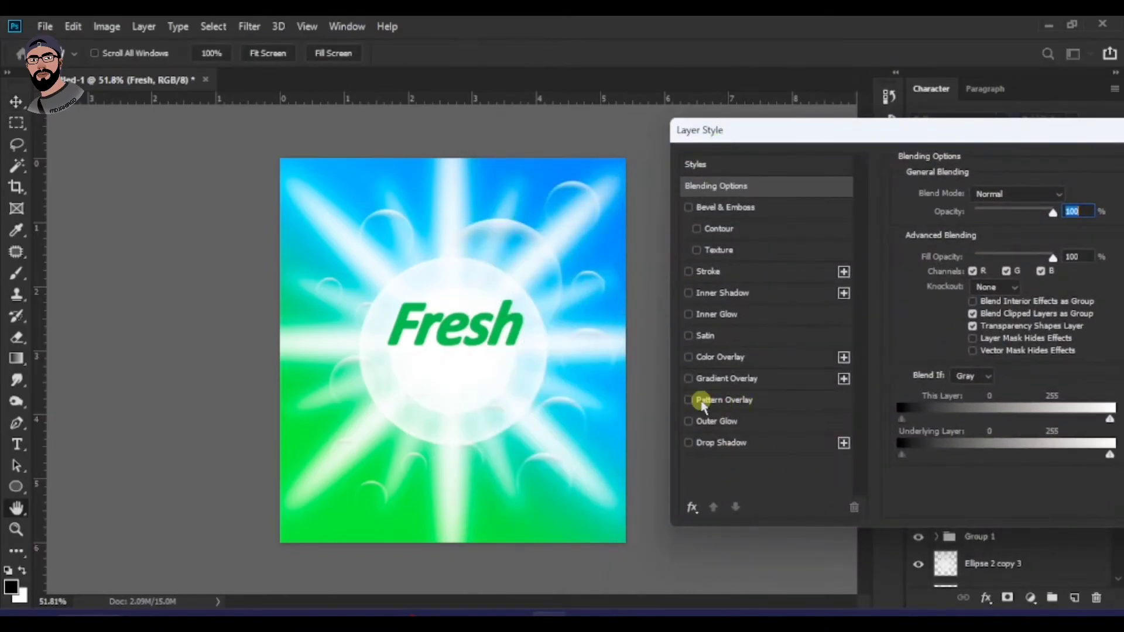
{"action": "left_click", "coordinate": [687, 272]}
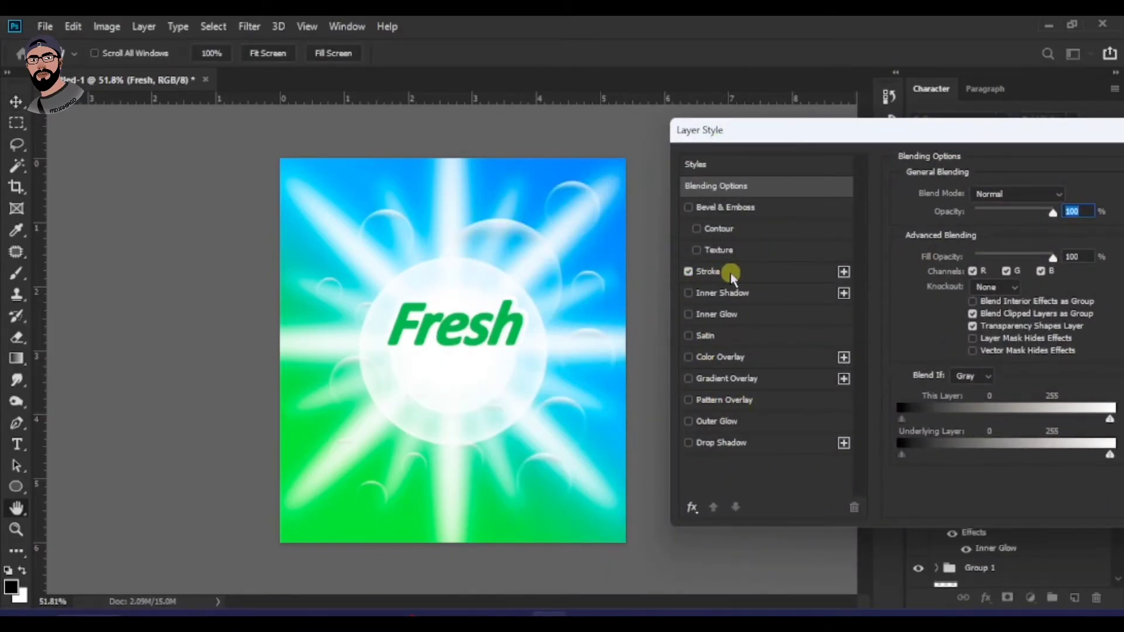
{"action": "left_click", "coordinate": [828, 267]}
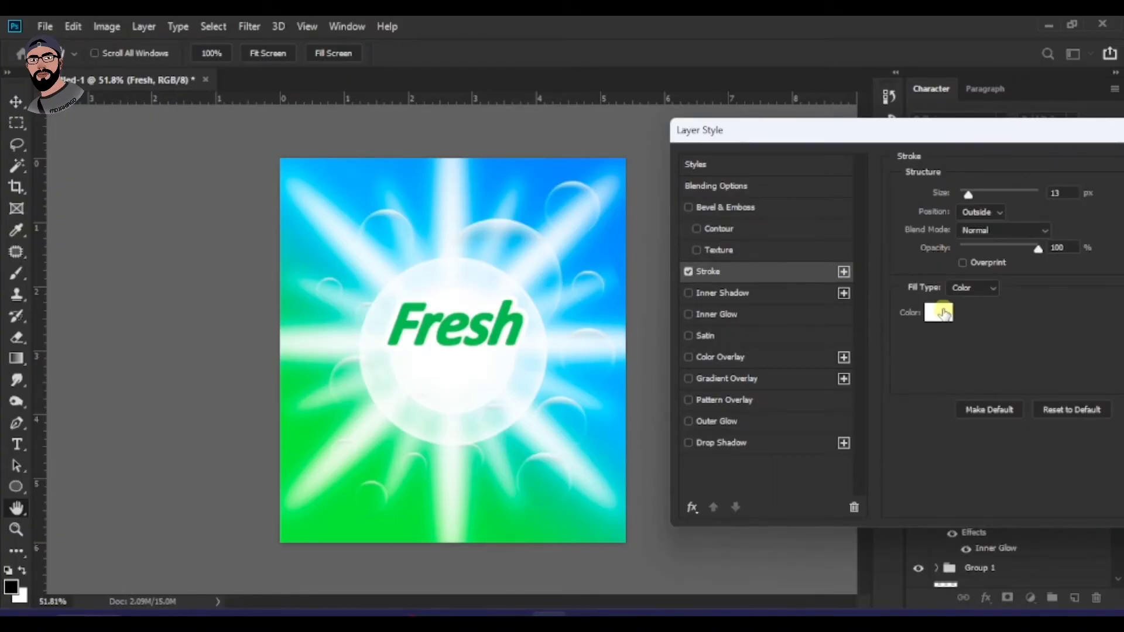
{"action": "left_click_drag", "start_coordinate": [972, 137], "coordinate": [881, 146]}
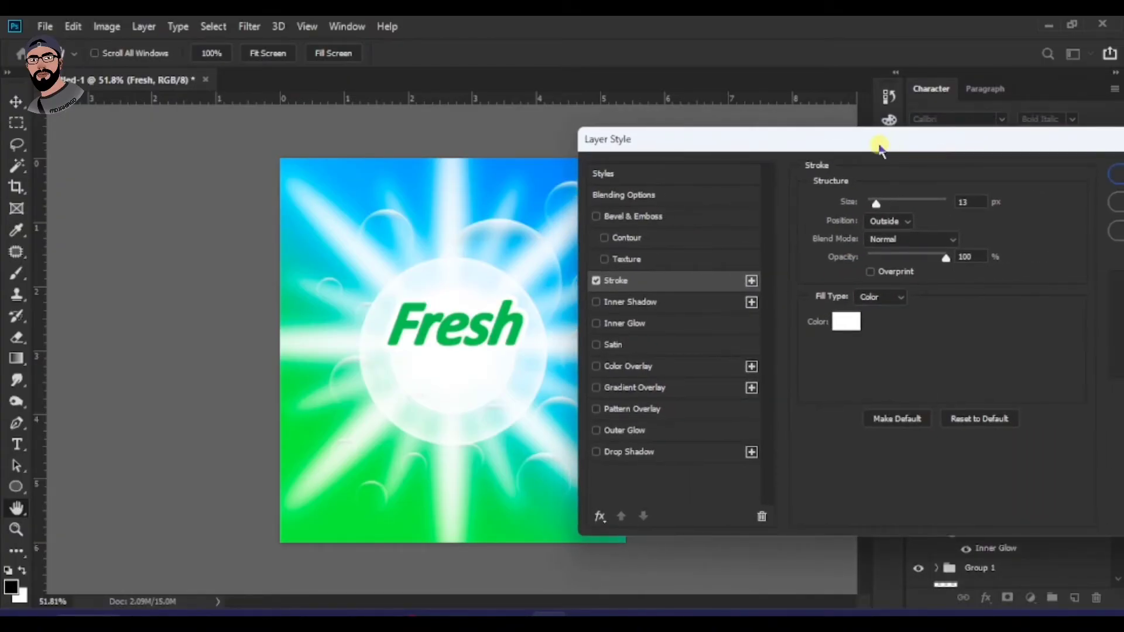
{"action": "left_click", "coordinate": [874, 205]}
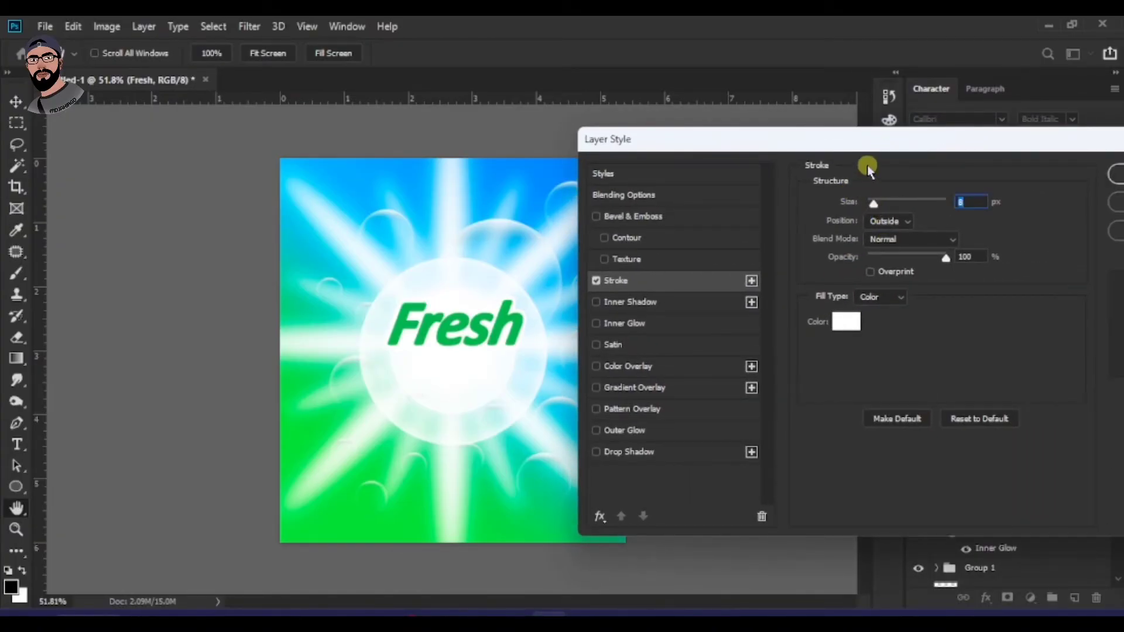
{"action": "left_click_drag", "start_coordinate": [1055, 143], "coordinate": [933, 161]}
{"action": "left_click", "coordinate": [1017, 192]}
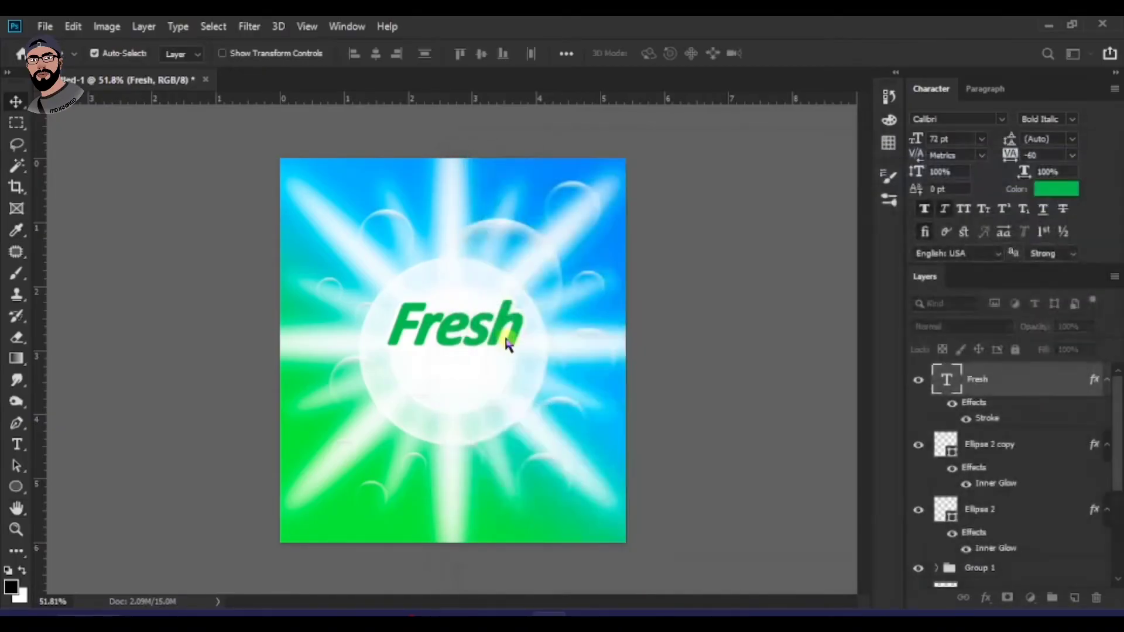
Duplicate the "Fresh" text directly below the original as a second line.
{"action": "scroll", "coordinate": [500, 341], "scroll_direction": "up", "scroll_amount": 2}
{"action": "scroll", "coordinate": [522, 342], "scroll_direction": "down", "scroll_amount": 1}
{"action": "left_click_drag", "start_coordinate": [515, 319], "coordinate": [509, 378]}
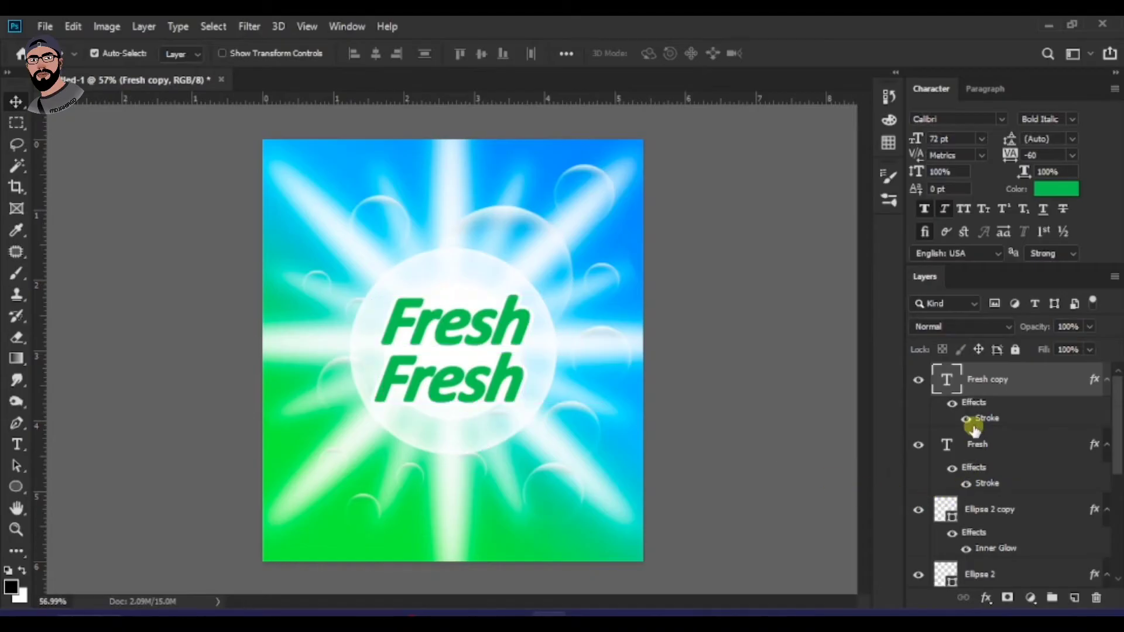
Change the duplicated text to "& Clean" and centre it beneath "Fresh".
{"action": "double_click", "coordinate": [439, 382]}
{"action": "key", "text": "super+v"}
{"action": "scroll", "coordinate": [975, 544], "scroll_direction": "down", "scroll_amount": 10}
{"action": "left_click", "coordinate": [917, 527]}
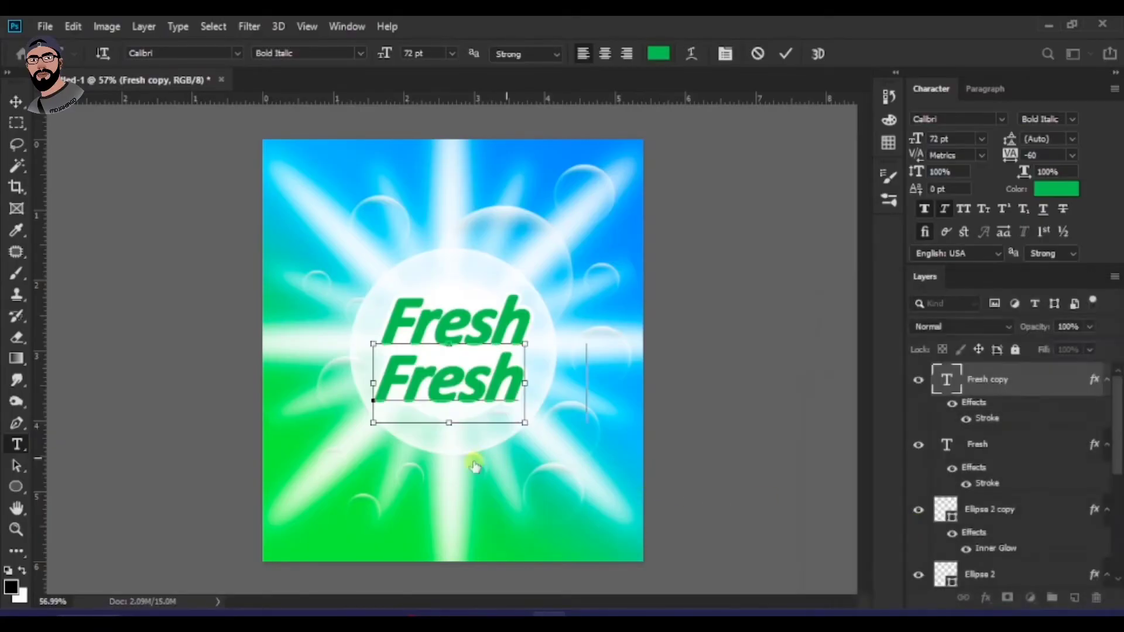
{"action": "left_click", "coordinate": [16, 101]}
{"action": "left_click_drag", "start_coordinate": [570, 384], "coordinate": [539, 381]}
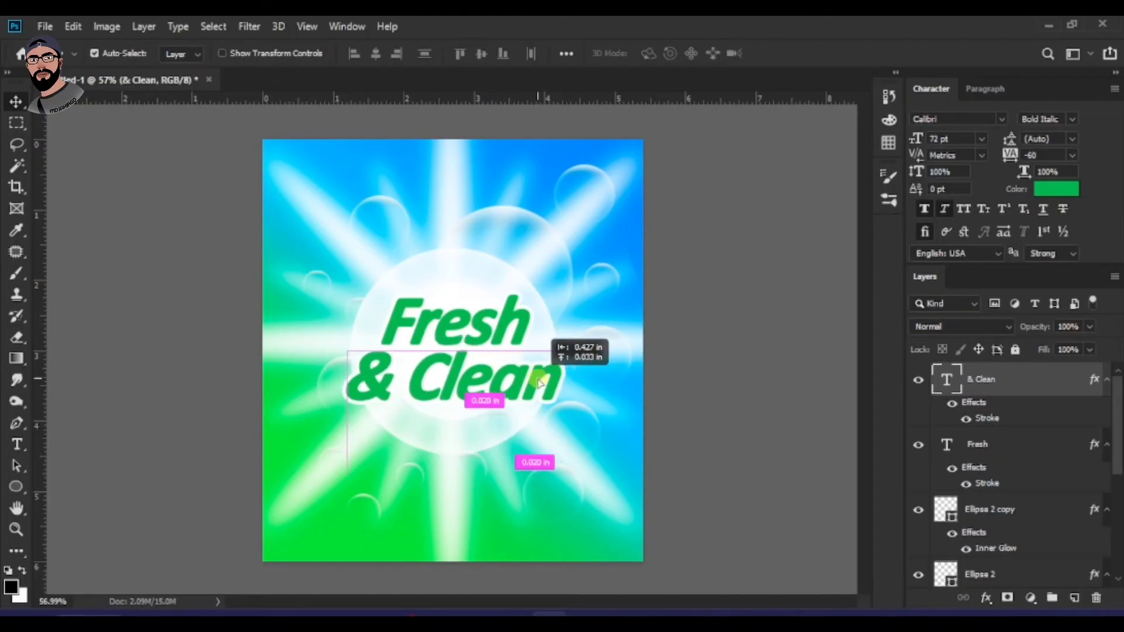
Enlarge the "Fresh" text proportionally to about 151% so it spans roughly the width of "& Clean".
{"action": "left_click_drag", "start_coordinate": [509, 319], "coordinate": [575, 252]}
{"action": "key", "text": "ctrl+t"}
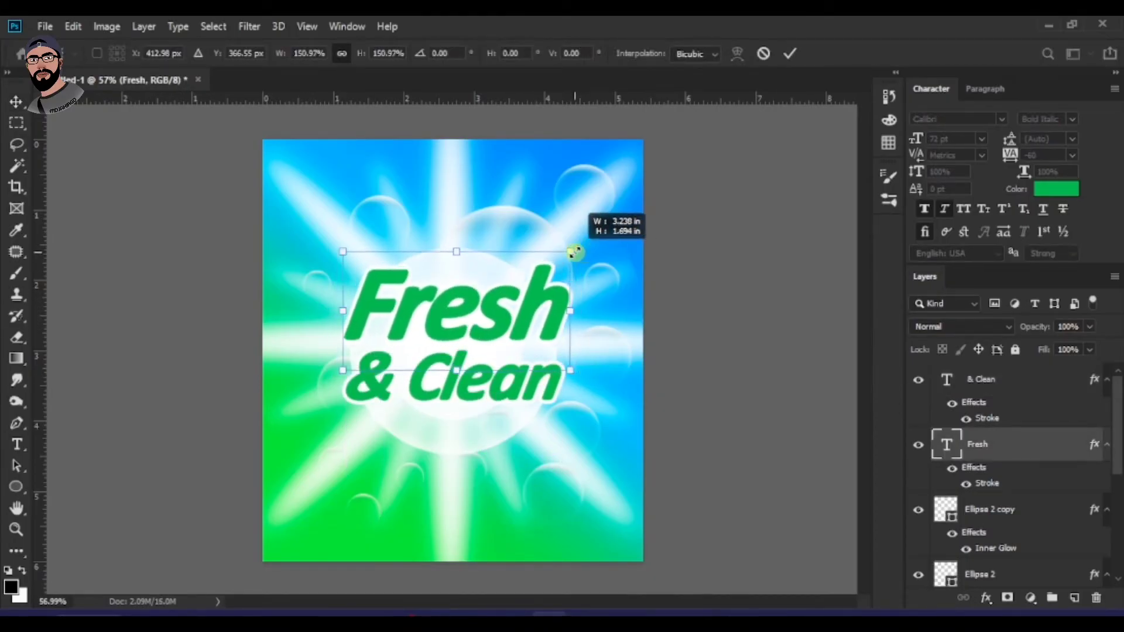
{"action": "key", "text": "Return"}
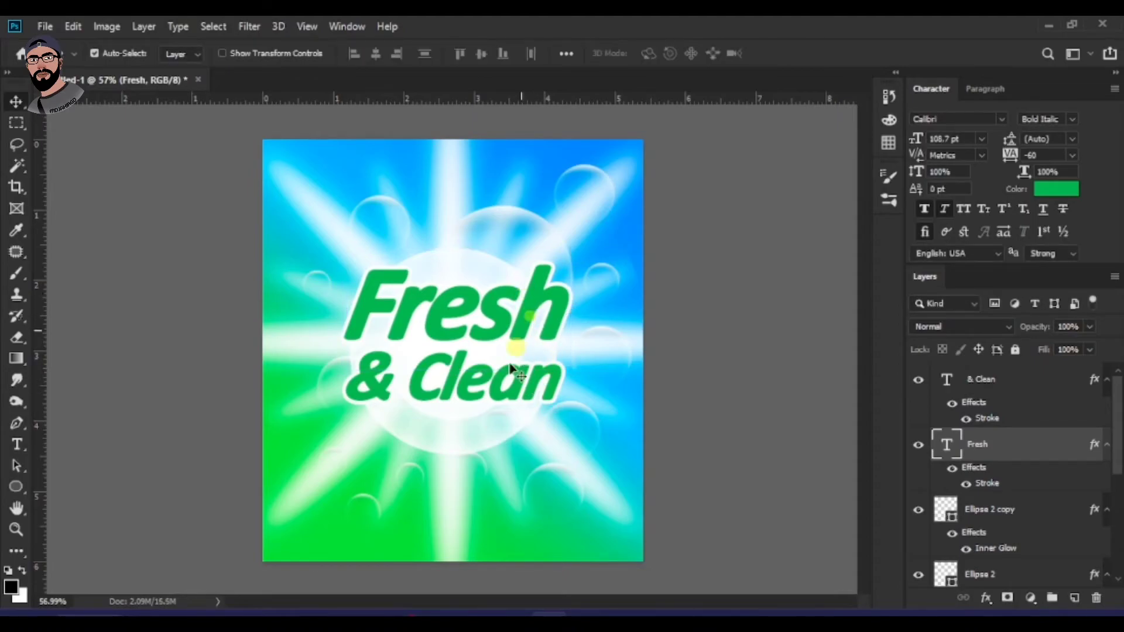
Tilt both text lines together slightly counter-clockwise and shrink them proportionally to sit over the glowing circles.
{"action": "left_click", "coordinate": [510, 389], "text": "shift"}
{"action": "scroll", "coordinate": [529, 389], "scroll_direction": "down", "scroll_amount": 1}
{"action": "key", "text": "ctrl+t"}
{"action": "left_click_drag", "start_coordinate": [593, 386], "coordinate": [590, 368]}
{"action": "left_click_drag", "start_coordinate": [507, 367], "coordinate": [539, 404]}
{"action": "key", "text": "Return"}
{"action": "scroll", "coordinate": [644, 419], "scroll_direction": "down", "scroll_amount": 1}
{"action": "scroll", "coordinate": [622, 381], "scroll_direction": "up", "scroll_amount": 2}
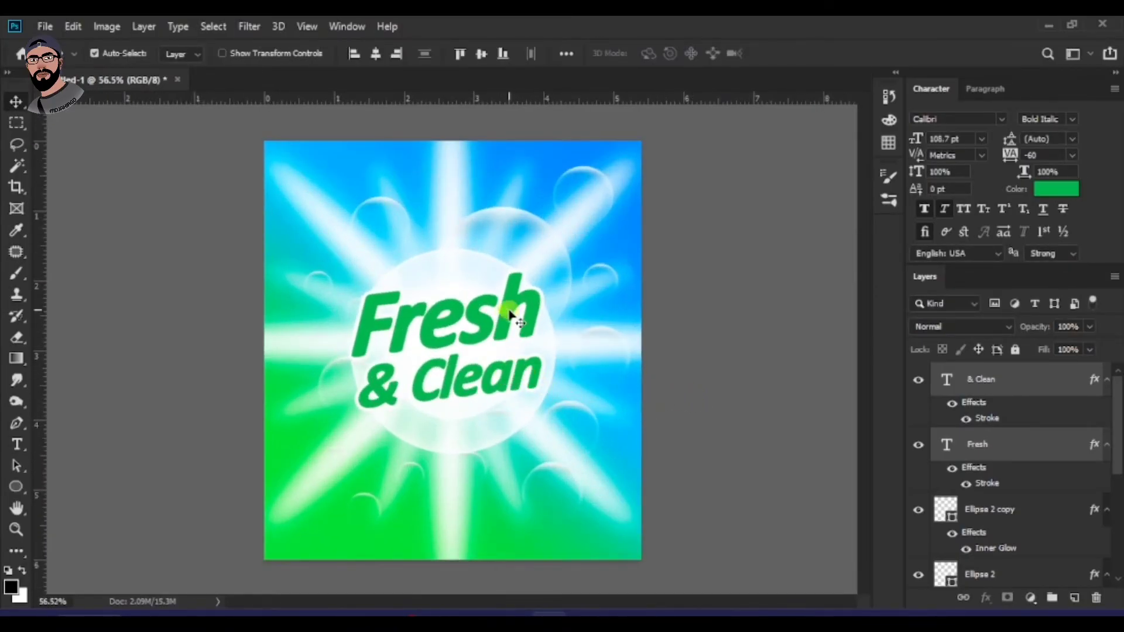
{"action": "scroll", "coordinate": [509, 317], "scroll_direction": "down", "scroll_amount": 1}
{"action": "scroll", "coordinate": [513, 315], "scroll_direction": "up", "scroll_amount": 1}
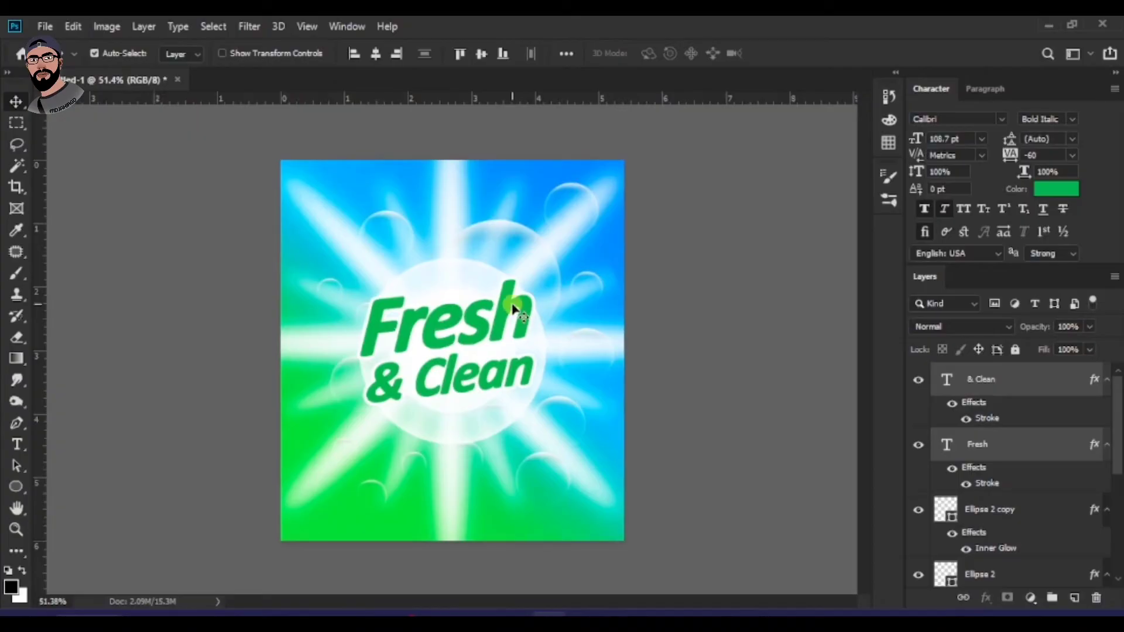
Shrink the "Fresh" text slightly so it fits inside the outer glowing circle.
{"action": "left_click", "coordinate": [731, 336]}
{"action": "left_click", "coordinate": [979, 446]}
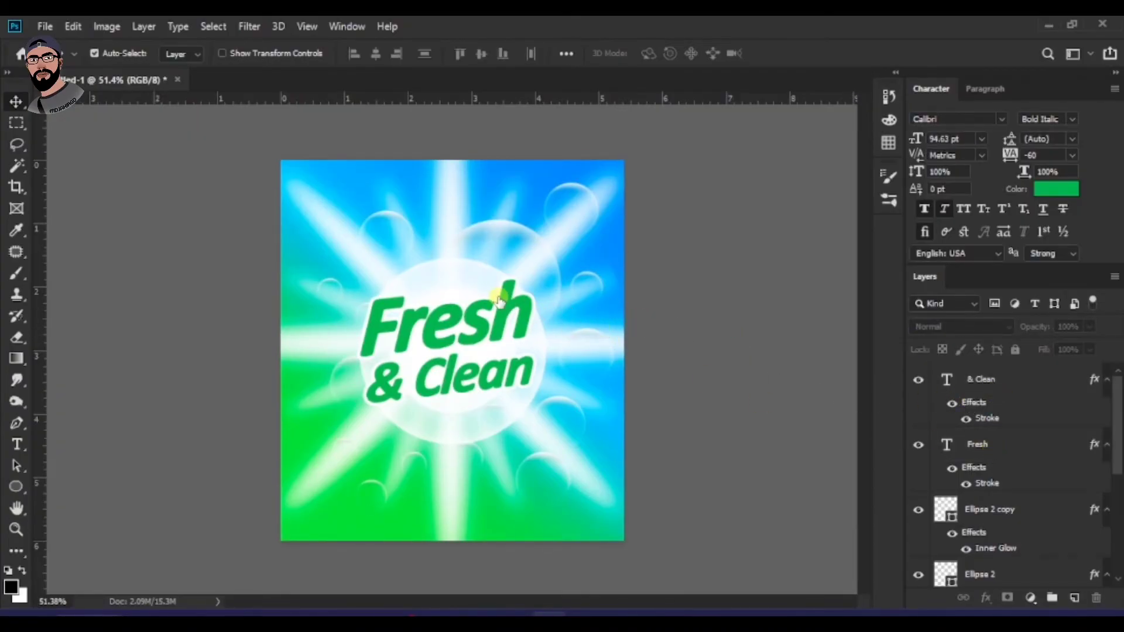
{"action": "key", "text": "ctrl+t"}
{"action": "left_click_drag", "start_coordinate": [541, 268], "coordinate": [527, 275]}
{"action": "key", "text": "Return"}
Scale the "& Clean" text to about 84% and move it up closer beneath "Fresh".
{"action": "left_click", "coordinate": [496, 377]}
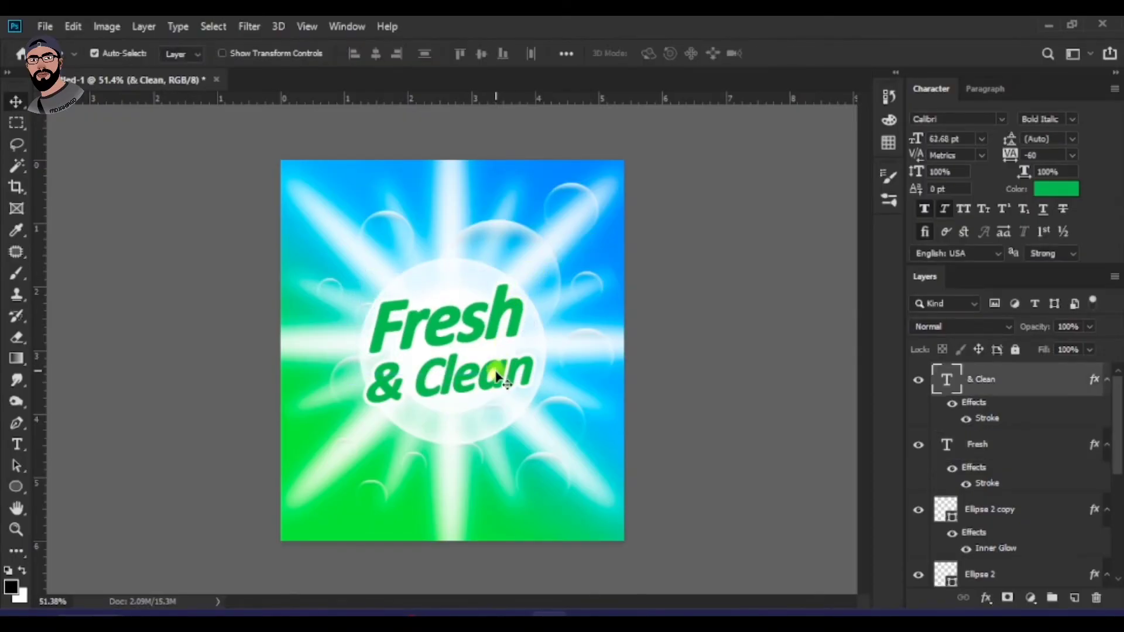
{"action": "key", "text": "ctrl+t"}
{"action": "left_click_drag", "start_coordinate": [539, 339], "coordinate": [523, 314]}
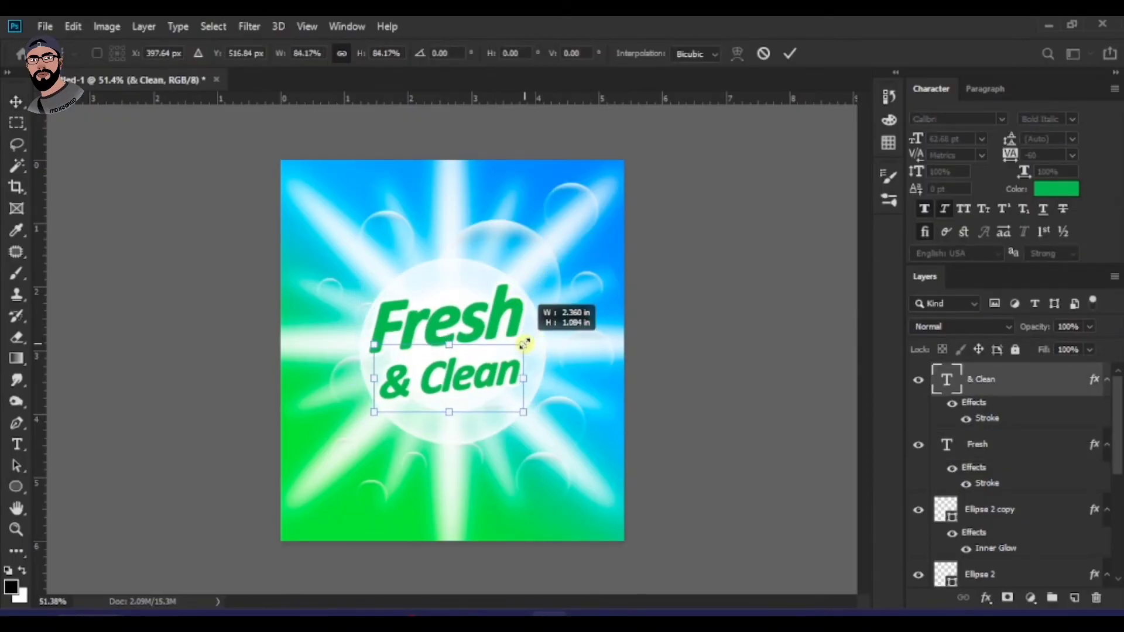
{"action": "key", "text": "Return"}
{"action": "left_click_drag", "start_coordinate": [496, 377], "coordinate": [488, 368]}
Enlarge the "& Clean" text slightly to about 54 pt to match the width of "Fresh".
{"action": "scroll", "coordinate": [500, 368], "scroll_direction": "down", "scroll_amount": 1}
{"action": "scroll", "coordinate": [499, 367], "scroll_direction": "up", "scroll_amount": 1}
{"action": "key", "text": "ctrl+t"}
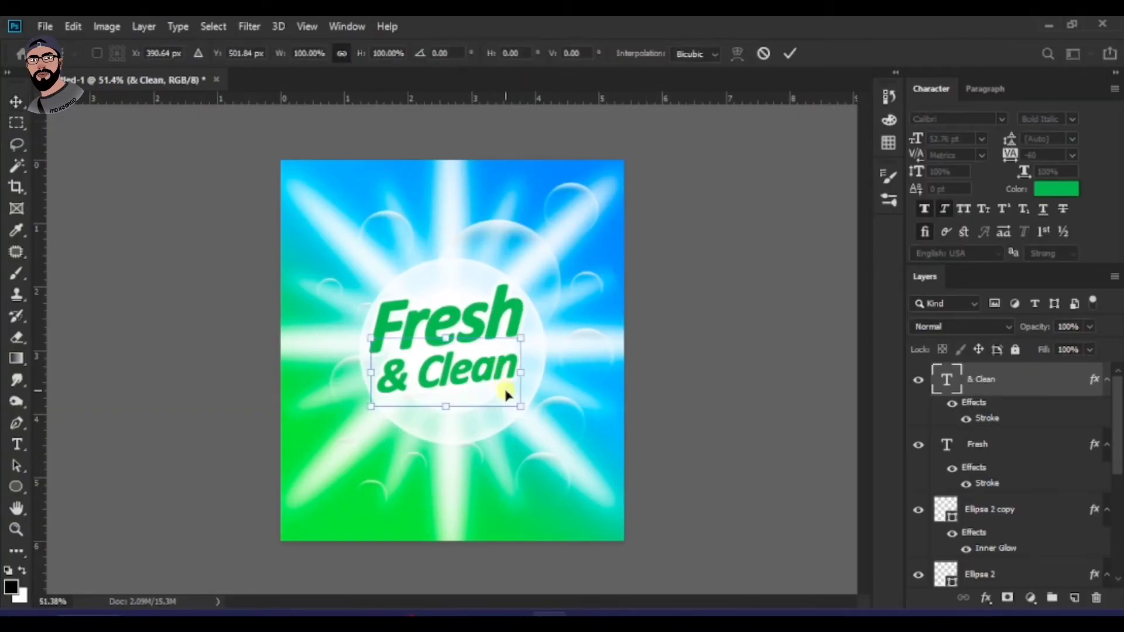
{"action": "left_click_drag", "start_coordinate": [519, 405], "coordinate": [521, 406]}
{"action": "double_click", "coordinate": [477, 363]}
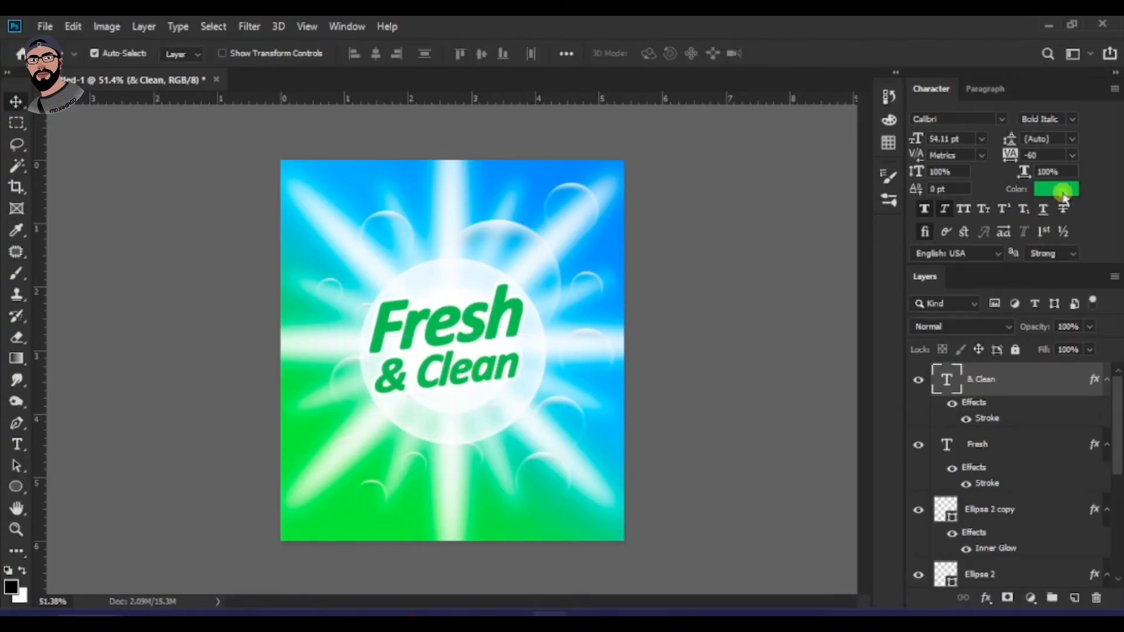
Set the colour of the "& Clean" text to pure red, ff0000.
{"action": "left_click", "coordinate": [1061, 191]}
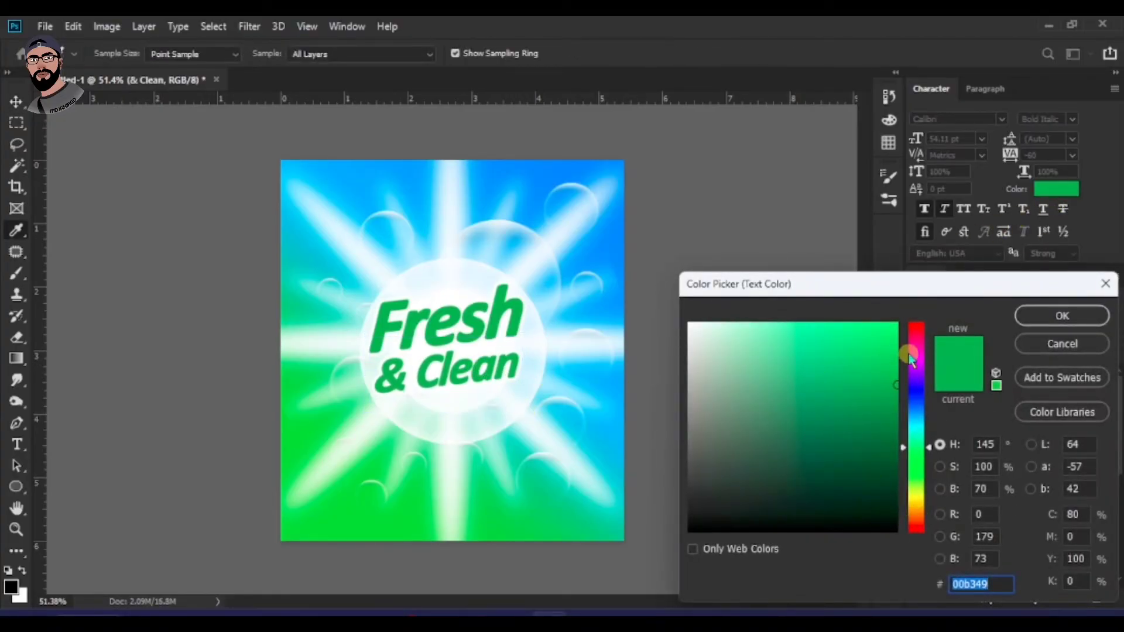
{"action": "left_click_drag", "start_coordinate": [908, 356], "coordinate": [917, 320]}
{"action": "left_click", "coordinate": [897, 323]}
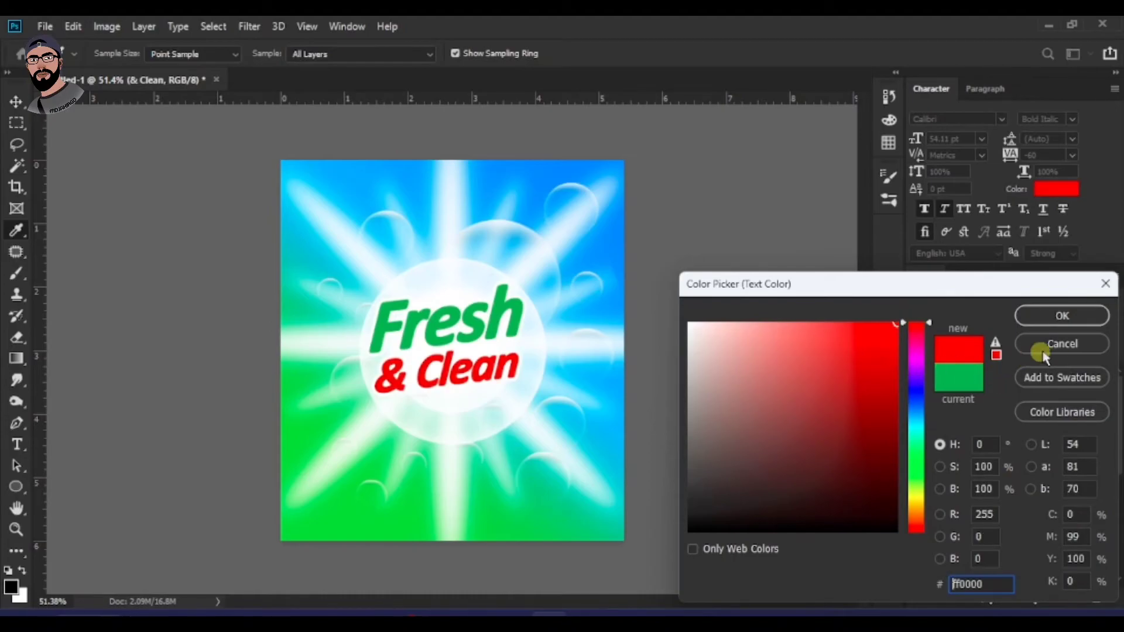
{"action": "left_click", "coordinate": [1061, 316]}
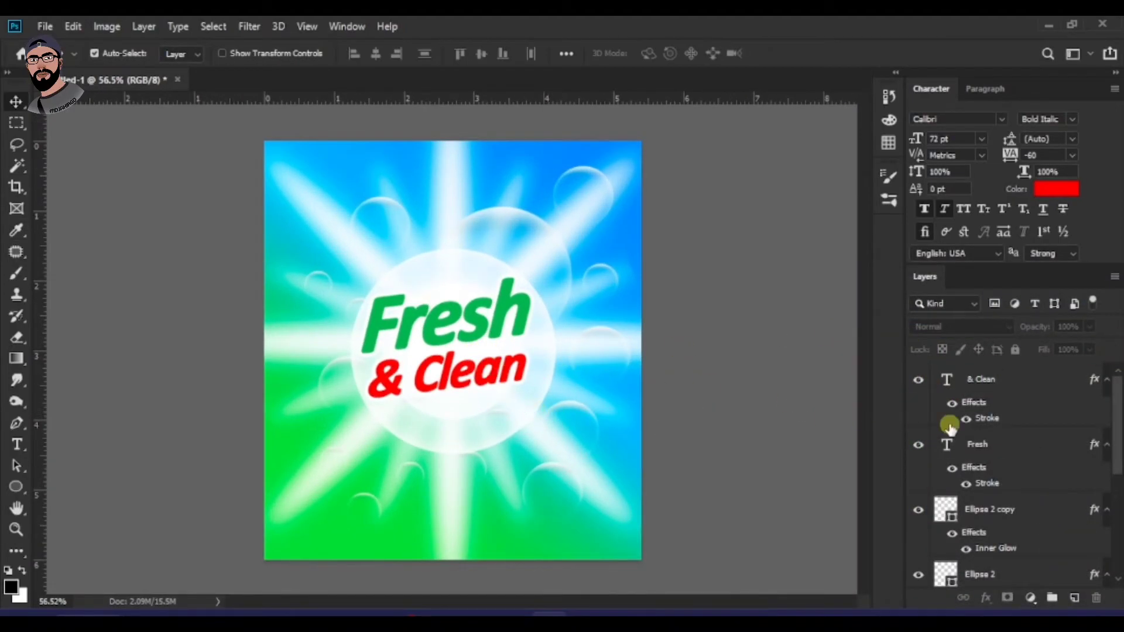
Add a Gradient Overlay to the "& Clean" text and set the gradient's first colour stop to pure red, ff0000.
{"action": "left_click", "coordinate": [503, 381]}
{"action": "right_click", "coordinate": [1037, 384]}
{"action": "left_click", "coordinate": [886, 45]}
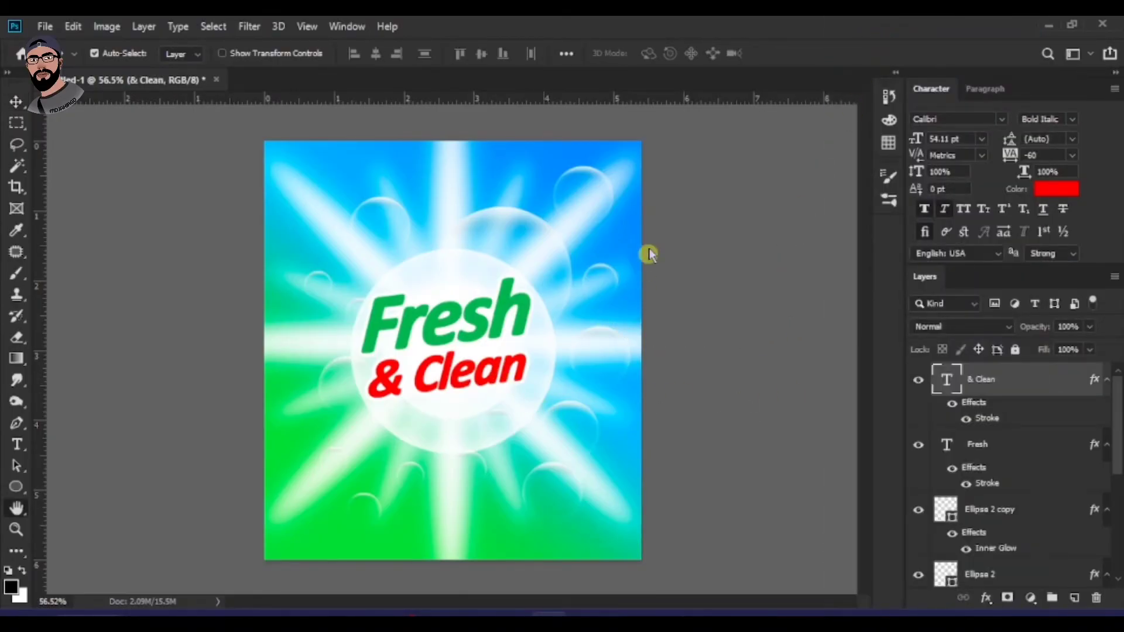
{"action": "left_click_drag", "start_coordinate": [654, 159], "coordinate": [856, 132]}
{"action": "left_click", "coordinate": [678, 377]}
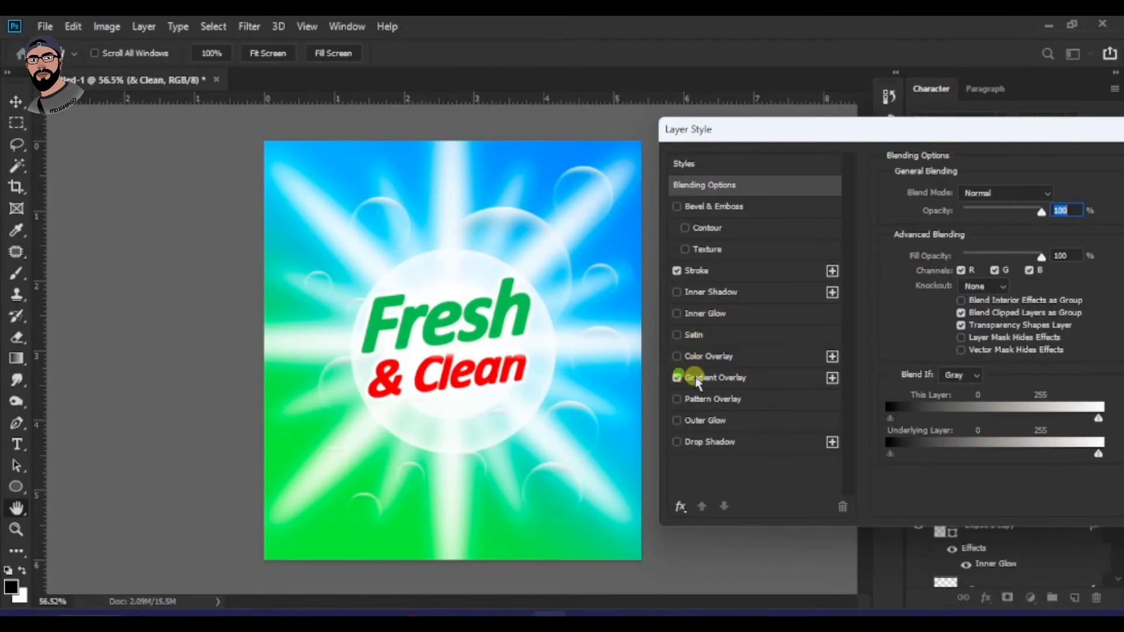
{"action": "left_click", "coordinate": [706, 378]}
{"action": "left_click", "coordinate": [983, 234]}
{"action": "left_click", "coordinate": [710, 188]}
{"action": "left_click", "coordinate": [700, 437]}
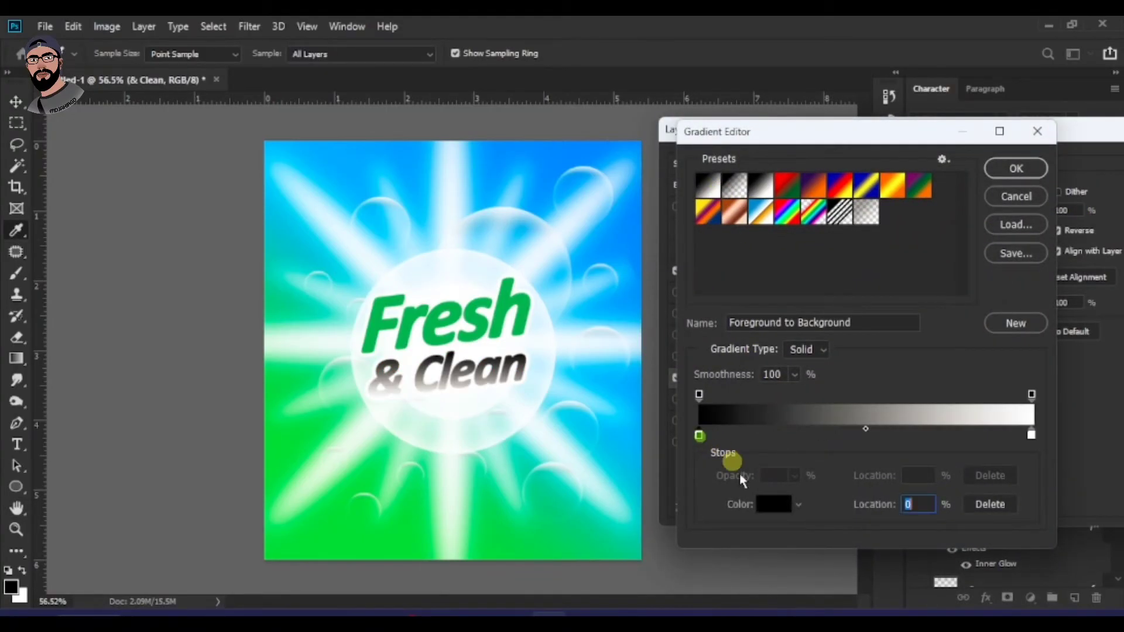
{"action": "left_click", "coordinate": [771, 504]}
{"action": "left_click_drag", "start_coordinate": [870, 362], "coordinate": [900, 323]}
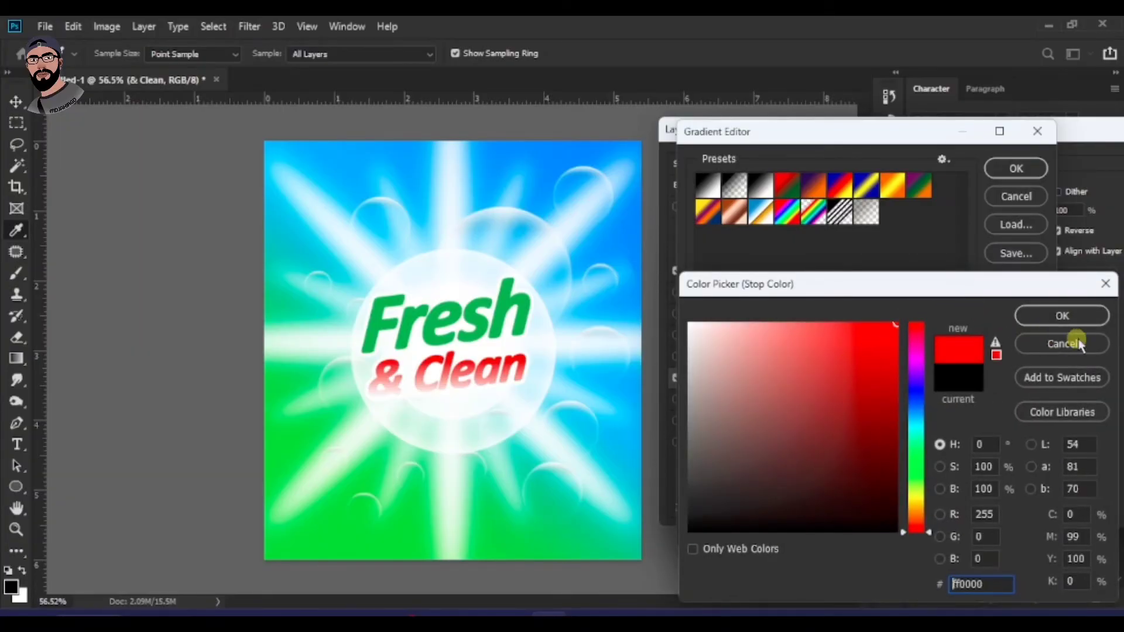
{"action": "left_click", "coordinate": [1048, 316]}
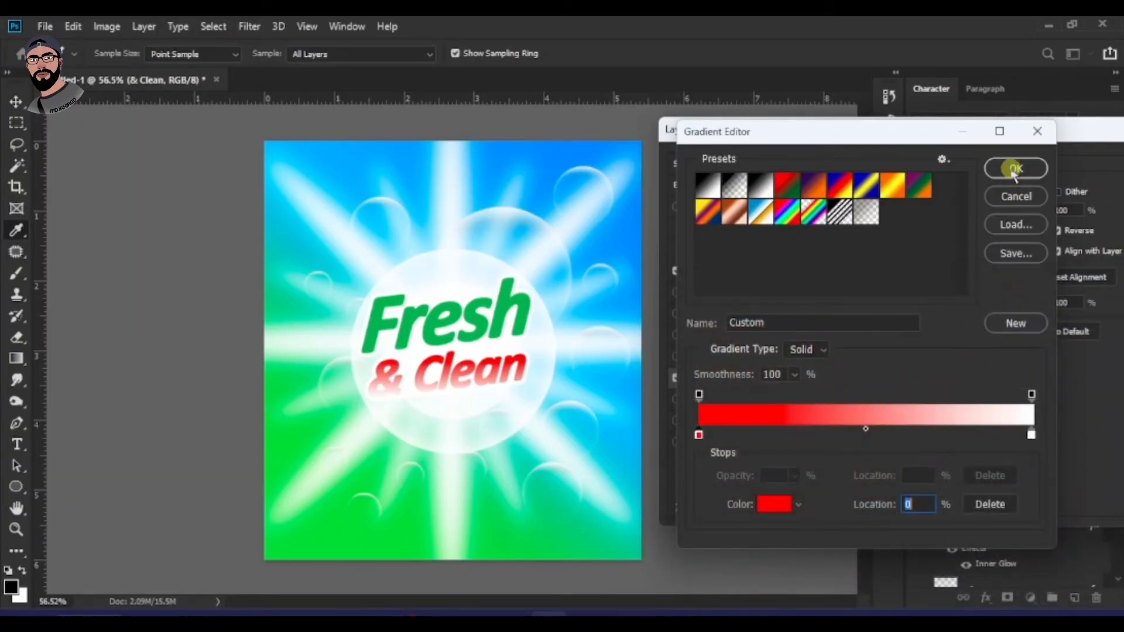
{"action": "left_click", "coordinate": [1016, 170]}
Set the end colour stop of the "& Clean" gradient to orange, ff7200.
{"action": "left_click", "coordinate": [983, 225]}
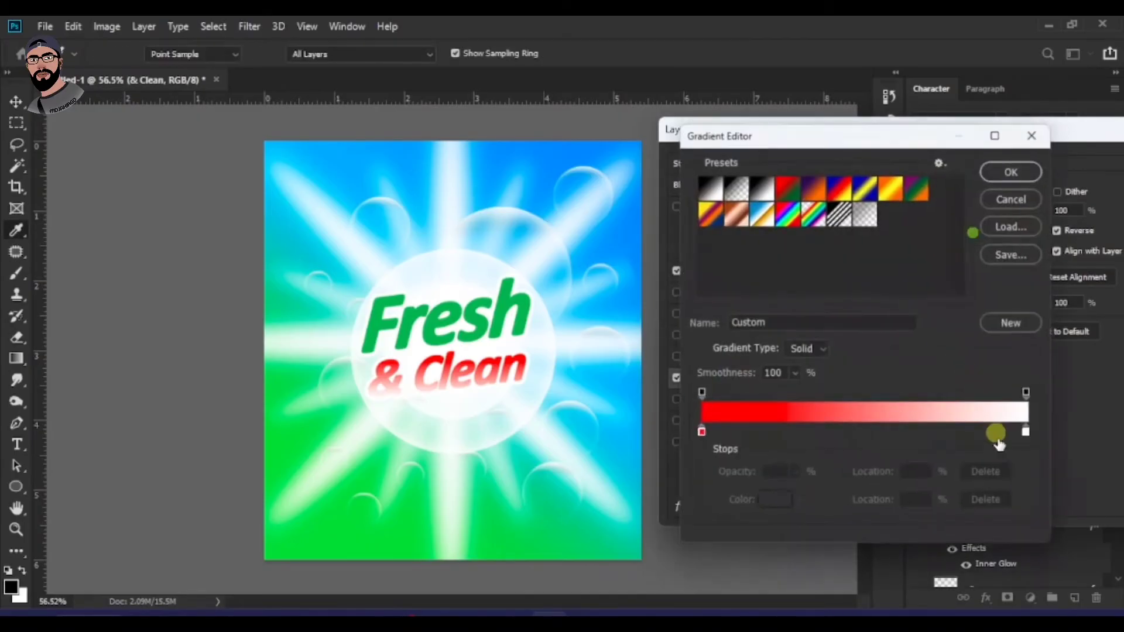
{"action": "left_click", "coordinate": [1031, 434]}
{"action": "left_click", "coordinate": [771, 506]}
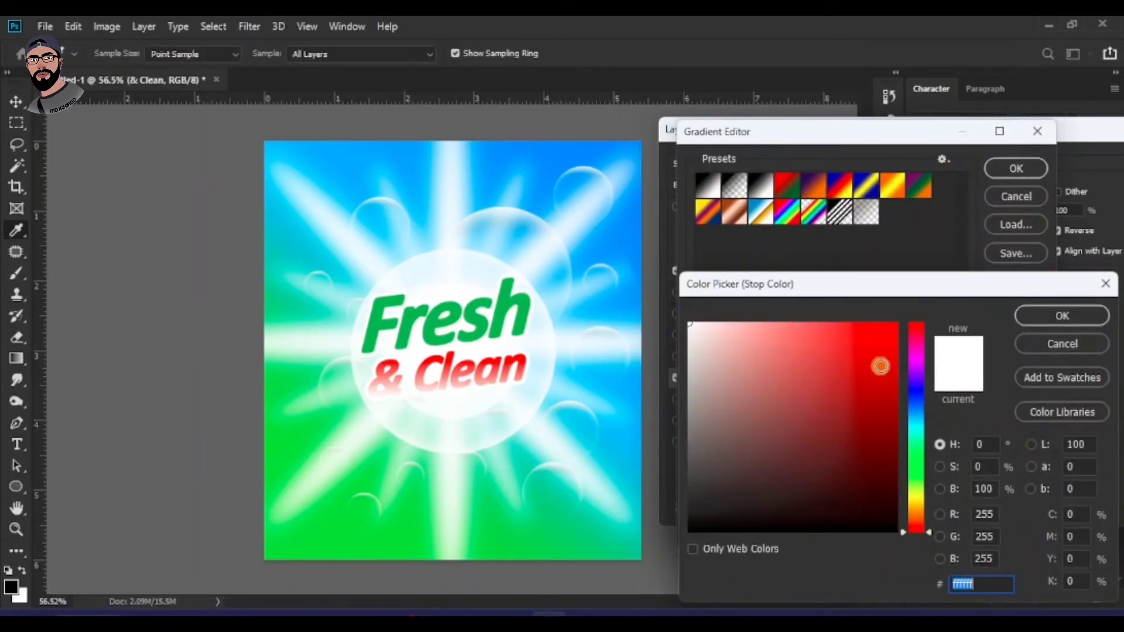
{"action": "left_click_drag", "start_coordinate": [913, 514], "coordinate": [915, 516]}
{"action": "left_click_drag", "start_coordinate": [867, 367], "coordinate": [919, 307]}
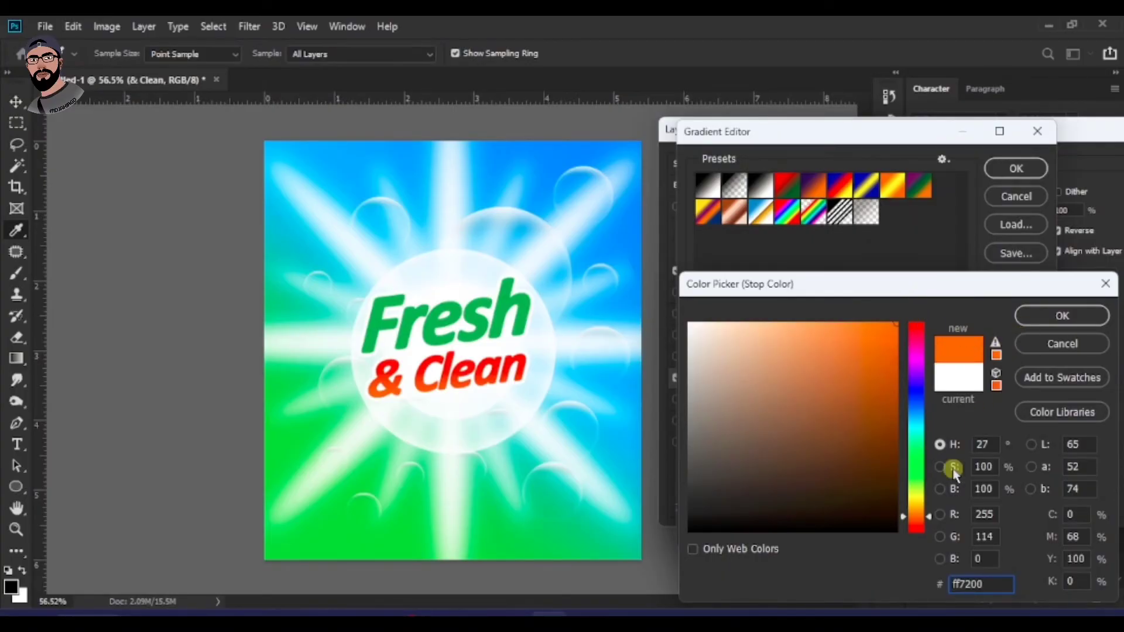
{"action": "left_click", "coordinate": [1062, 316]}
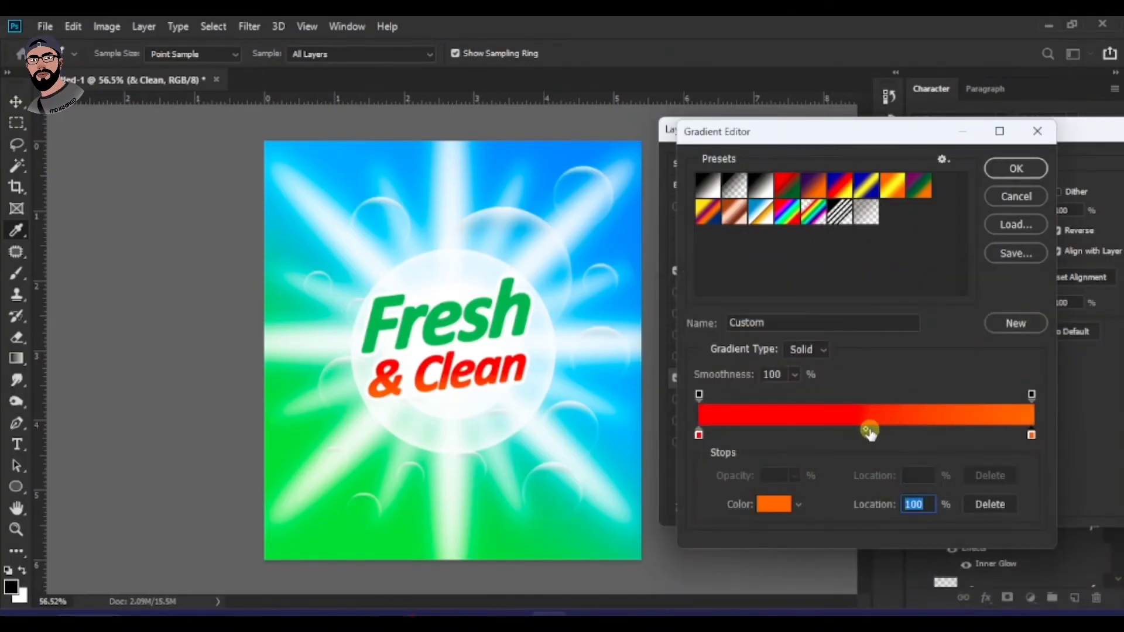
Move the gradient's midpoint to 28%, turn off Reverse and apply the overlay to "& Clean".
{"action": "left_click_drag", "start_coordinate": [867, 434], "coordinate": [798, 432]}
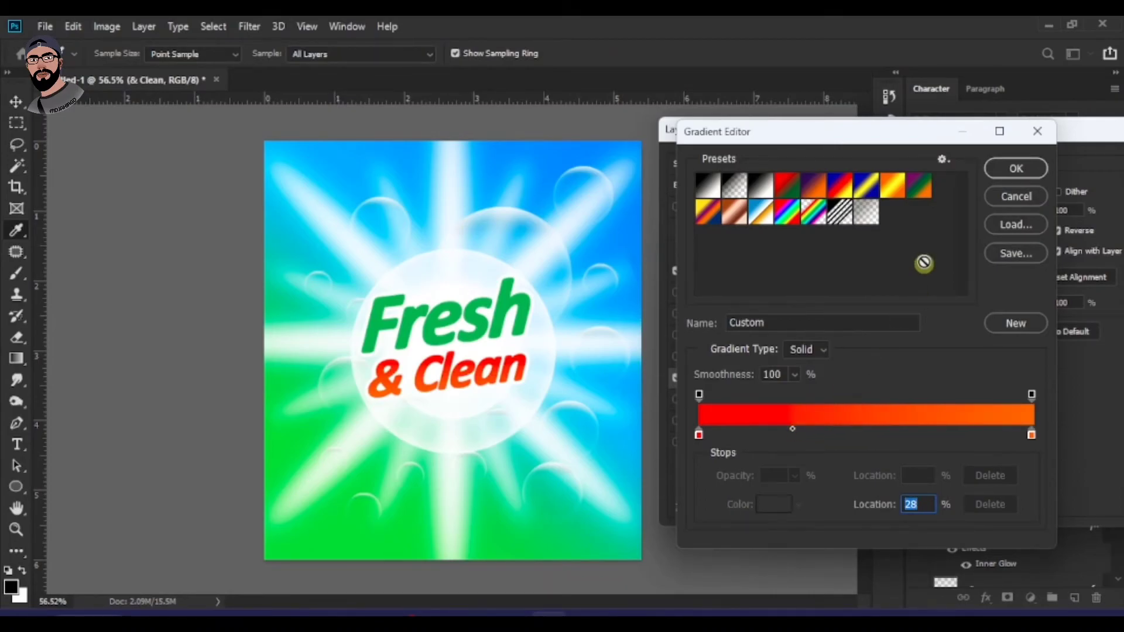
{"action": "left_click", "coordinate": [997, 179]}
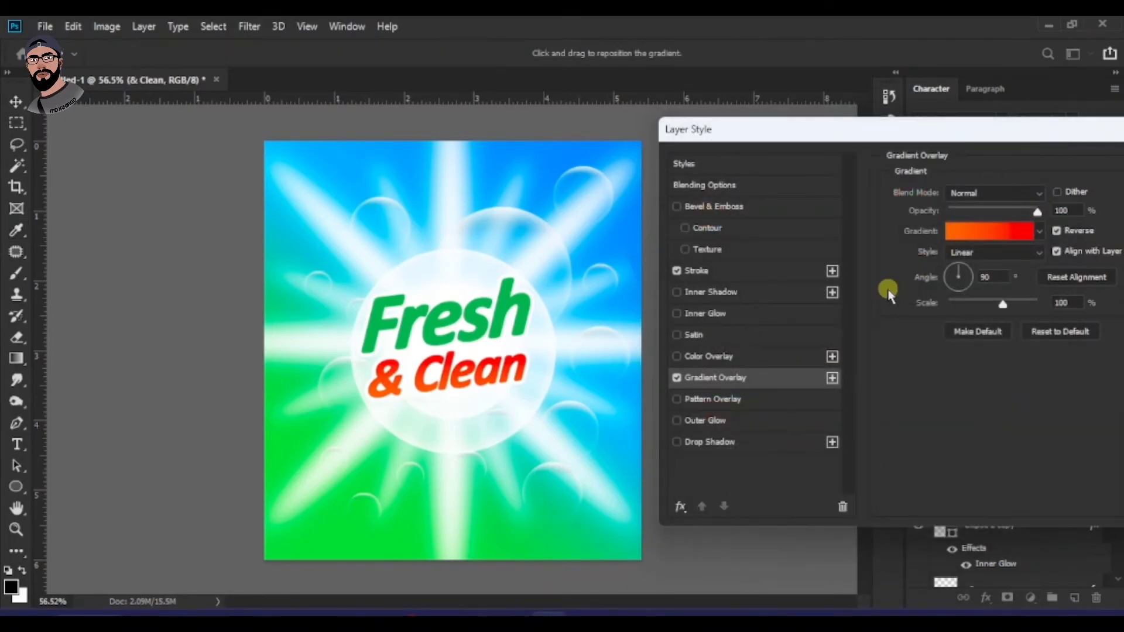
{"action": "left_click", "coordinate": [1059, 231]}
{"action": "left_click_drag", "start_coordinate": [1001, 130], "coordinate": [816, 156]}
{"action": "left_click", "coordinate": [1087, 196]}
{"action": "scroll", "coordinate": [580, 416], "scroll_direction": "down", "scroll_amount": 3}
{"action": "scroll", "coordinate": [526, 419], "scroll_direction": "up", "scroll_amount": 4}
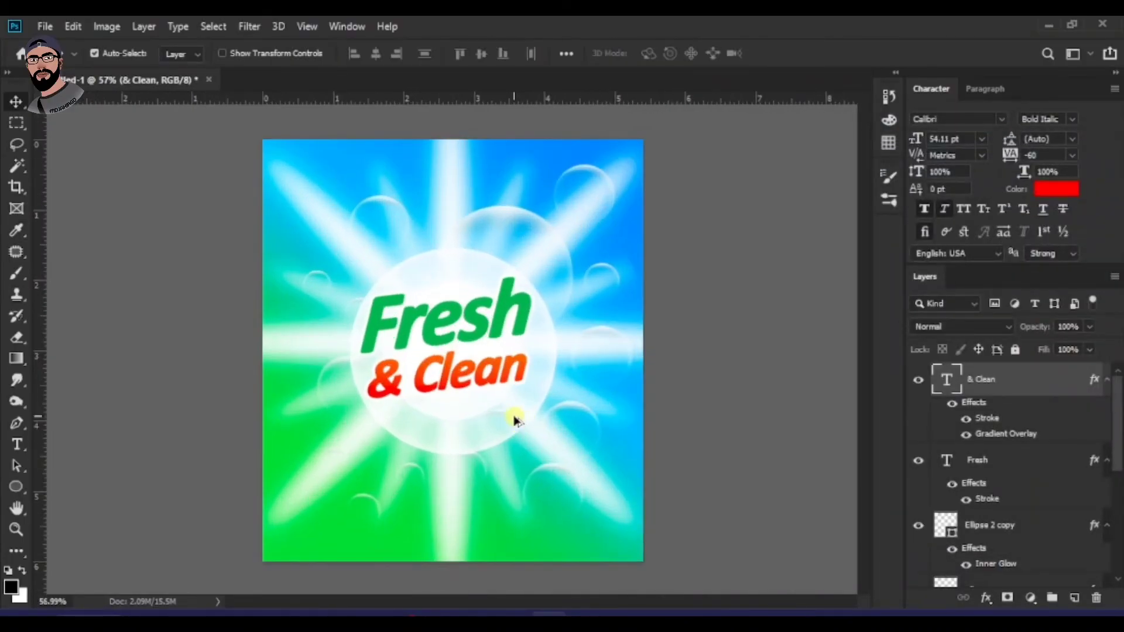
{"action": "scroll", "coordinate": [524, 428], "scroll_direction": "down", "scroll_amount": 1}
{"action": "scroll", "coordinate": [515, 433], "scroll_direction": "up", "scroll_amount": 1}
Duplicate the "& Clean" text directly below the original and hide all layer effects on the copy.
{"action": "left_click_drag", "start_coordinate": [484, 375], "coordinate": [490, 424]}
{"action": "key", "text": "t"}
{"action": "triple_click", "coordinate": [518, 419]}
{"action": "left_click", "coordinate": [966, 418]}
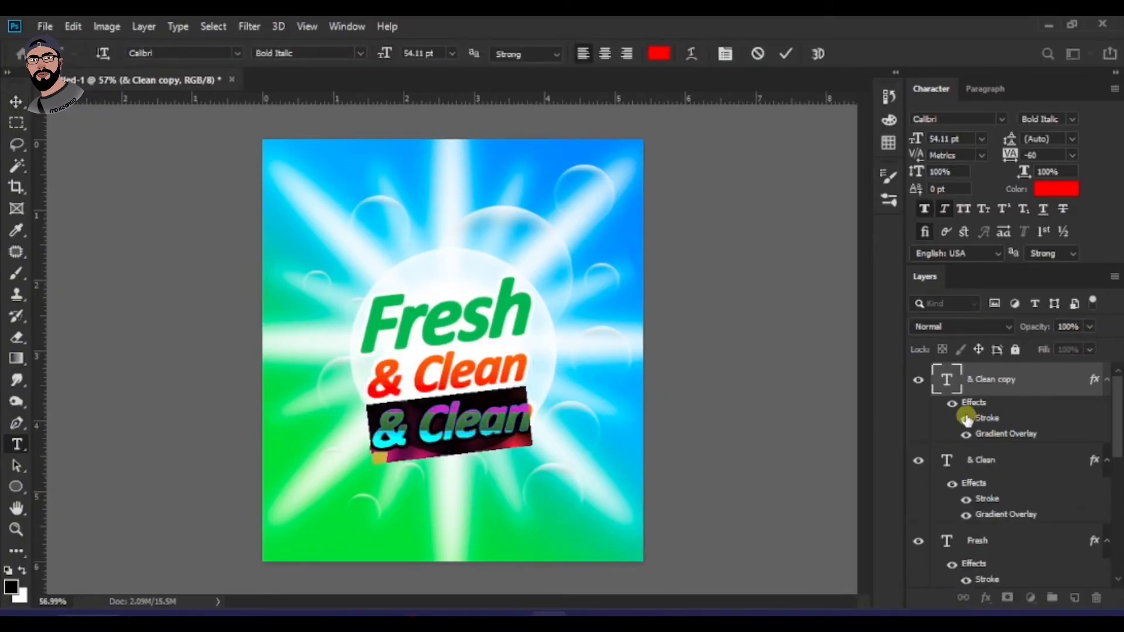
{"action": "left_click", "coordinate": [951, 404]}
{"action": "key", "text": "v"}
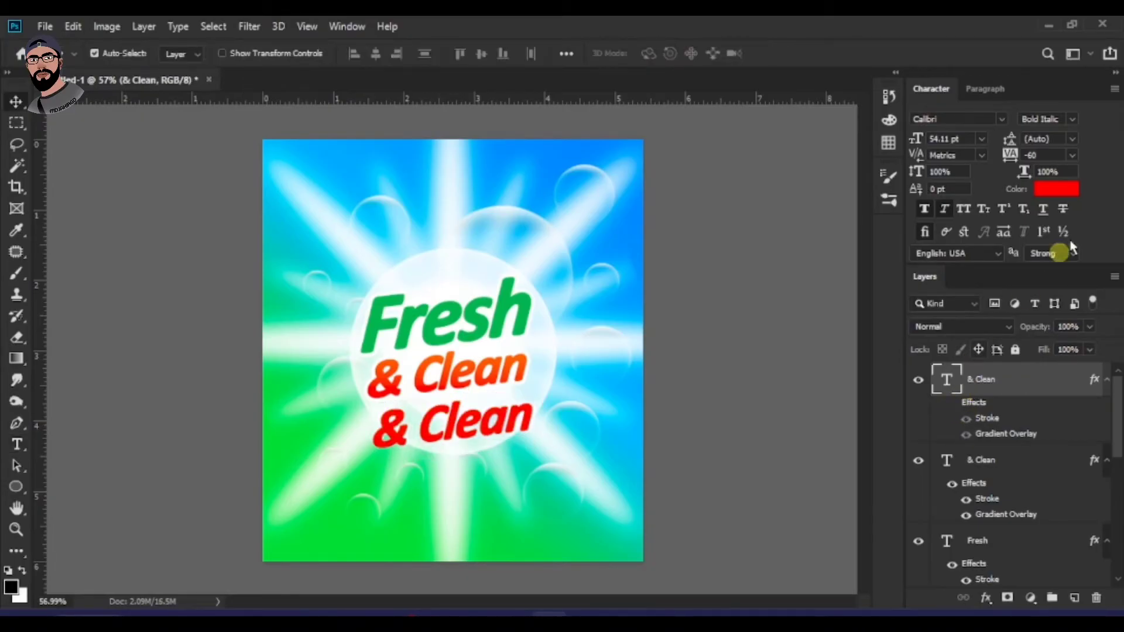
Set the colour of the duplicated "& Clean" text to black.
{"action": "left_click", "coordinate": [1063, 188]}
{"action": "left_click", "coordinate": [838, 530]}
{"action": "left_click", "coordinate": [1062, 315]}
Replace the black duplicate's wording with "Powerful Detergent Powder" from the clipboard history.
{"action": "key", "text": "t"}
{"action": "triple_click", "coordinate": [515, 426]}
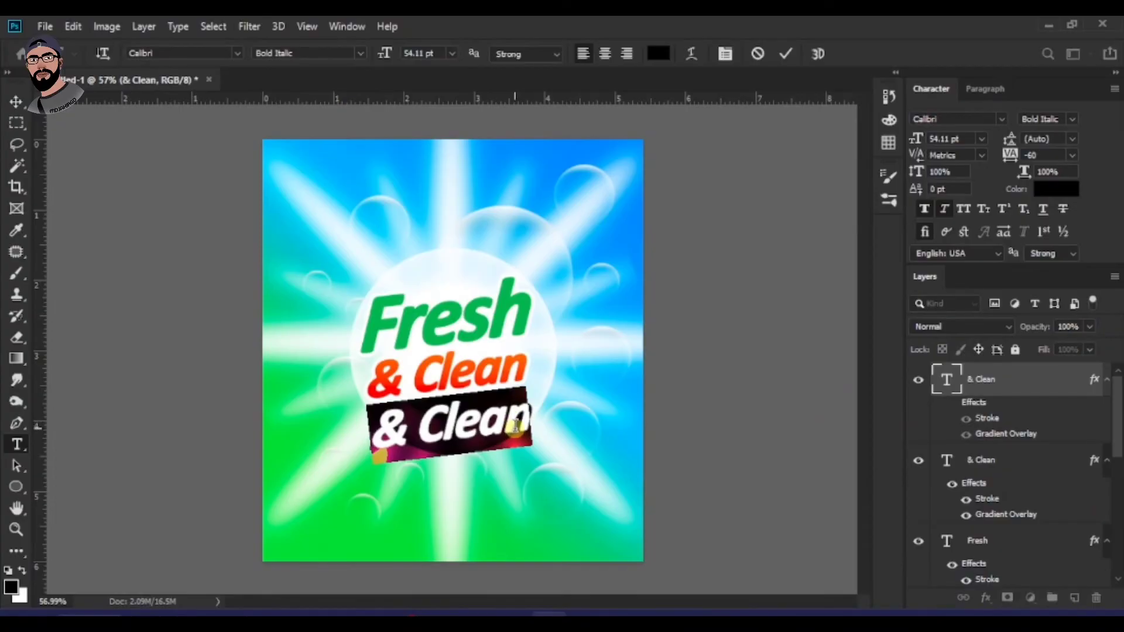
{"action": "key", "text": "super+v"}
{"action": "scroll", "coordinate": [972, 500], "scroll_direction": "down", "scroll_amount": 10}
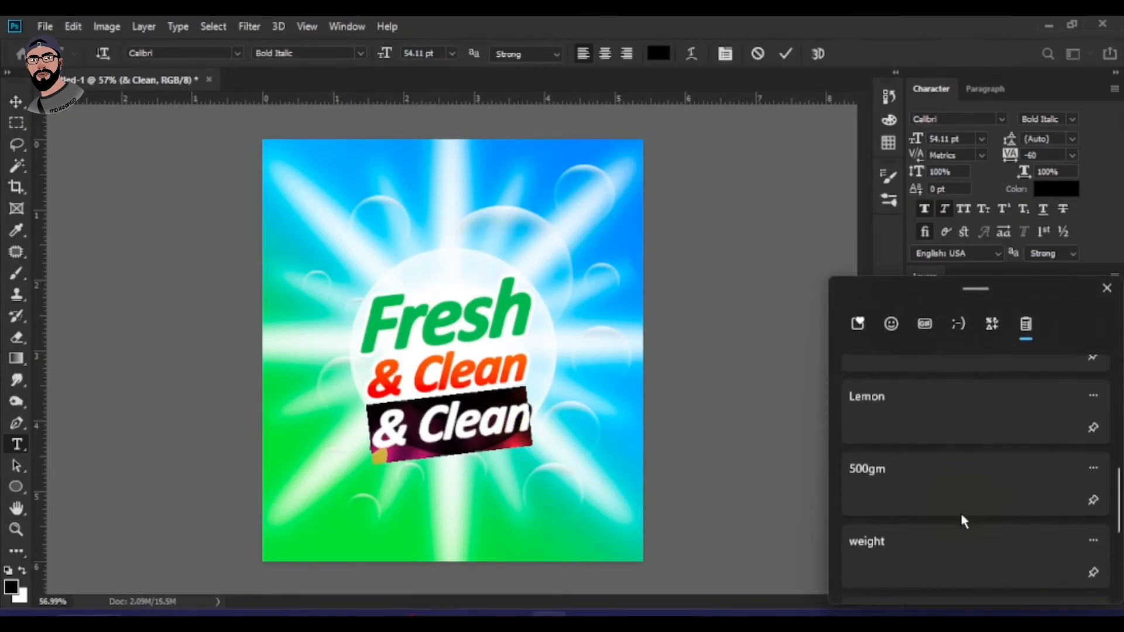
{"action": "left_click", "coordinate": [929, 567]}
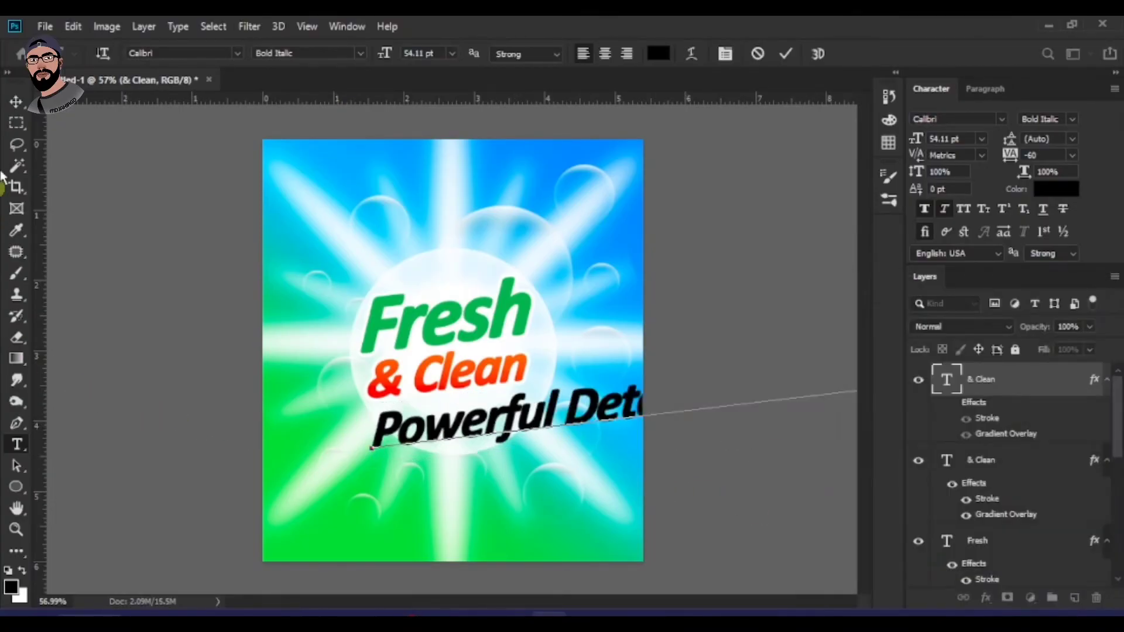
{"action": "left_click", "coordinate": [15, 101]}
Scale the "Powerful Detergent Powder" tagline down to about 16 pt and position it just beneath "& Clean".
{"action": "left_click_drag", "start_coordinate": [615, 410], "coordinate": [422, 428]}
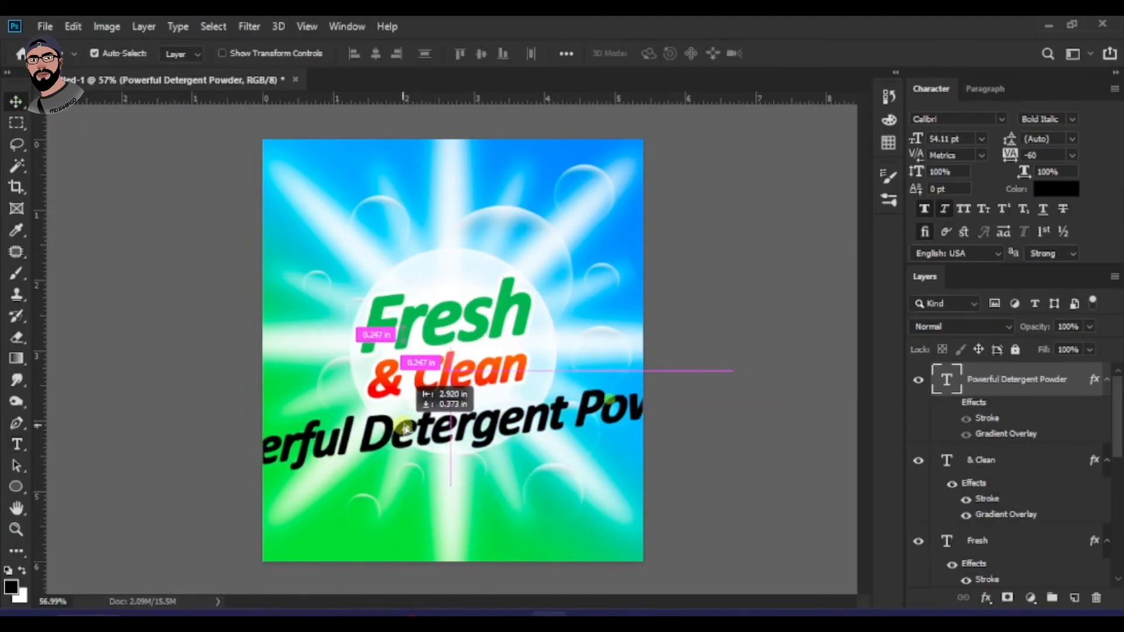
{"action": "key", "text": "ctrl+t"}
{"action": "left_click_drag", "start_coordinate": [752, 491], "coordinate": [546, 468]}
{"action": "left_click_drag", "start_coordinate": [525, 426], "coordinate": [514, 397]}
{"action": "key", "text": "Return"}
Examine the size and placement of the brand text and tagline within the whole pouch artwork.
{"action": "scroll", "coordinate": [518, 375], "scroll_direction": "down", "scroll_amount": 5}
{"action": "scroll", "coordinate": [455, 359], "scroll_direction": "up", "scroll_amount": 5}
{"action": "scroll", "coordinate": [501, 372], "scroll_direction": "up", "scroll_amount": 2}
{"action": "scroll", "coordinate": [493, 366], "scroll_direction": "down", "scroll_amount": 3}
{"action": "scroll", "coordinate": [495, 372], "scroll_direction": "up", "scroll_amount": 2}
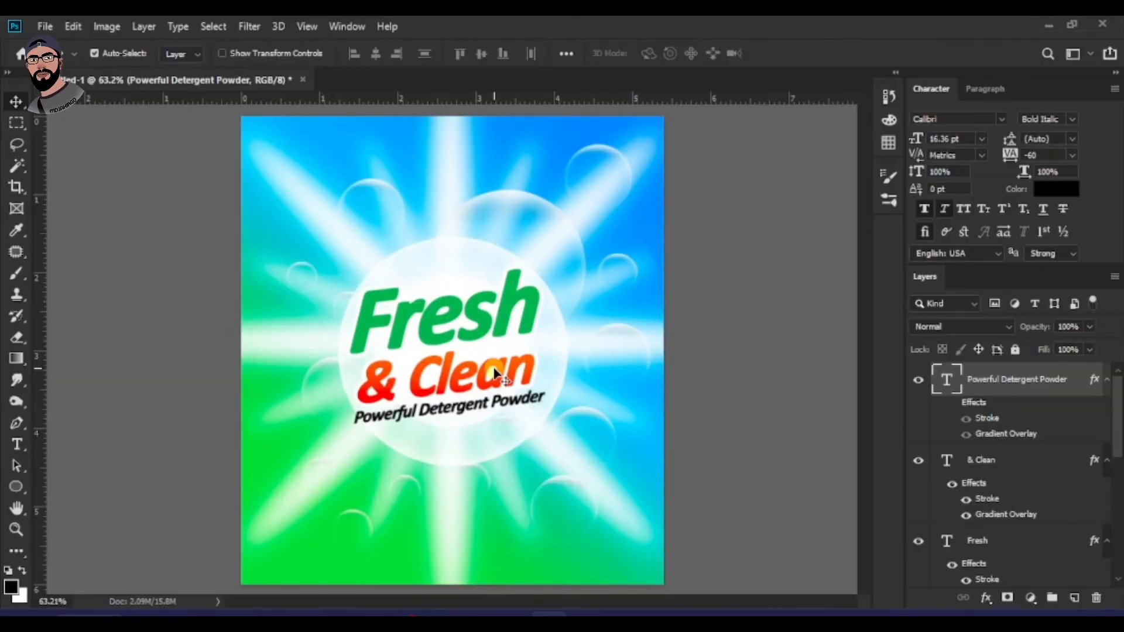
{"action": "scroll", "coordinate": [509, 372], "scroll_direction": "down", "scroll_amount": 1}
{"action": "scroll", "coordinate": [468, 373], "scroll_direction": "up", "scroll_amount": 1}
{"action": "scroll", "coordinate": [496, 379], "scroll_direction": "down", "scroll_amount": 1}
{"action": "scroll", "coordinate": [527, 374], "scroll_direction": "down", "scroll_amount": 1}
{"action": "scroll", "coordinate": [547, 376], "scroll_direction": "up", "scroll_amount": 1}
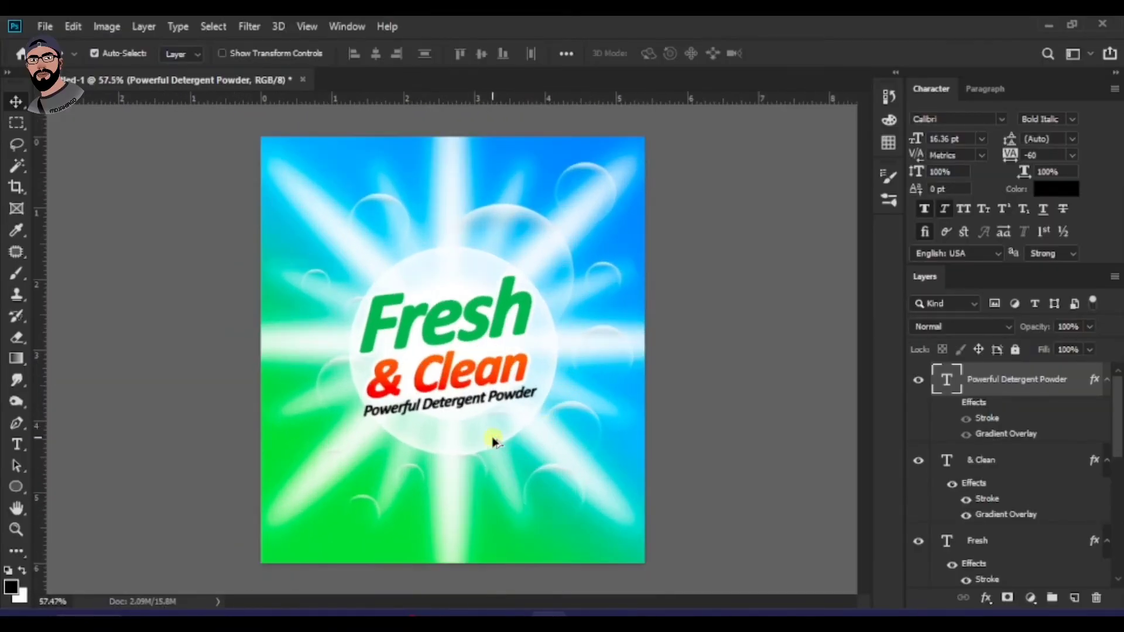
{"action": "scroll", "coordinate": [552, 423], "scroll_direction": "down", "scroll_amount": 1}
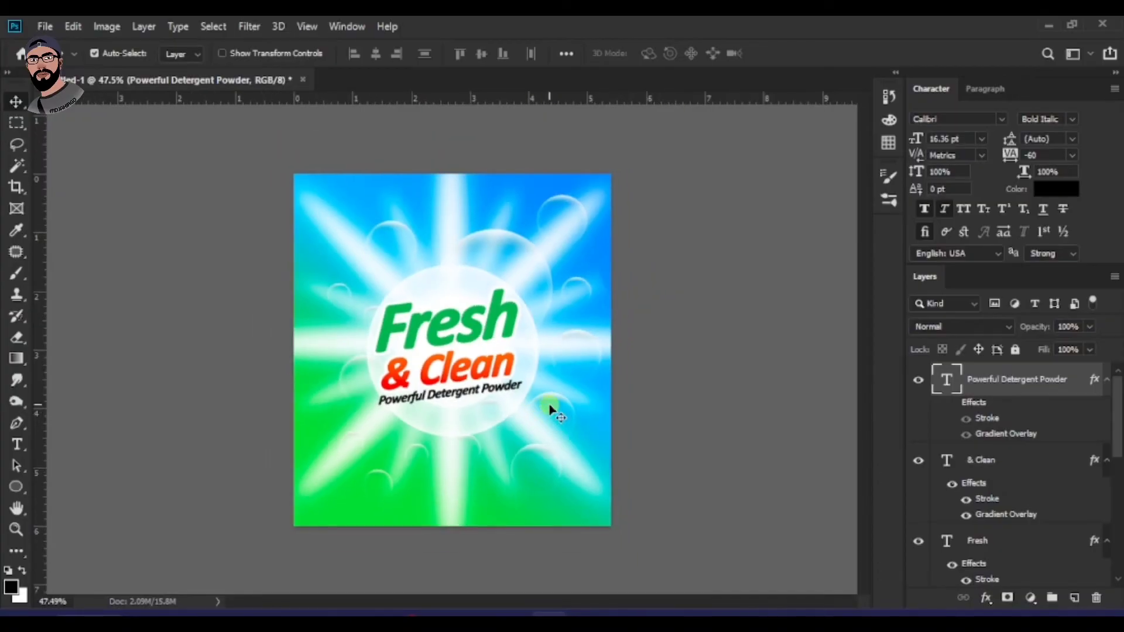
{"action": "scroll", "coordinate": [516, 435], "scroll_direction": "up", "scroll_amount": 1}
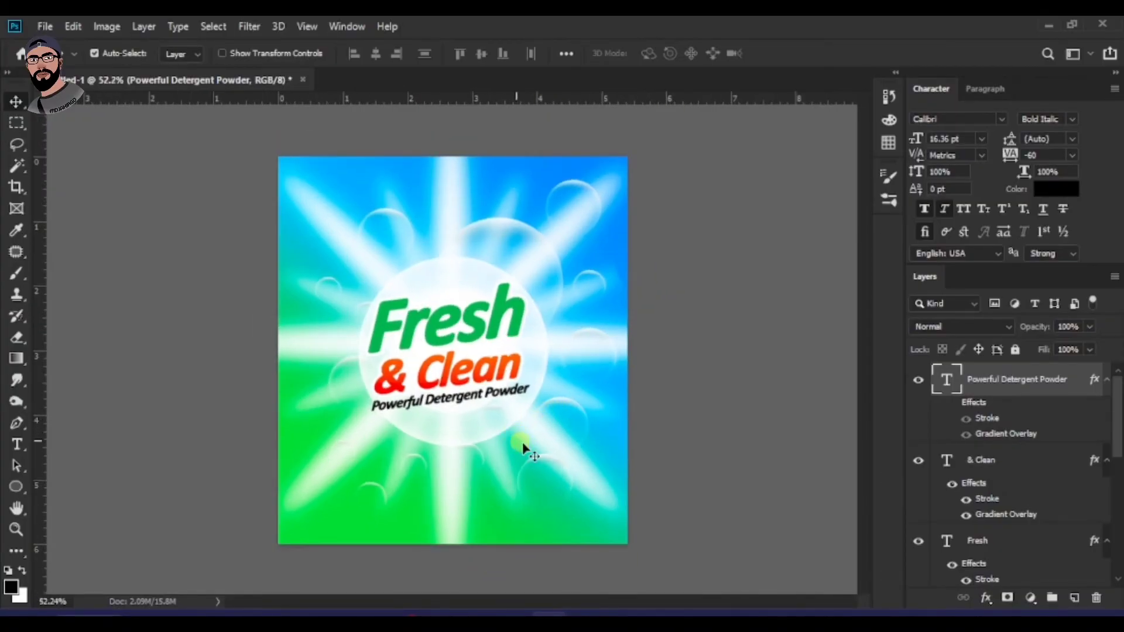
Duplicate the tagline into the artwork's lower-right area and replace its wording with "weight" from the clipboard history.
{"action": "left_click_drag", "start_coordinate": [556, 479], "coordinate": [588, 489]}
{"action": "double_click", "coordinate": [591, 492]}
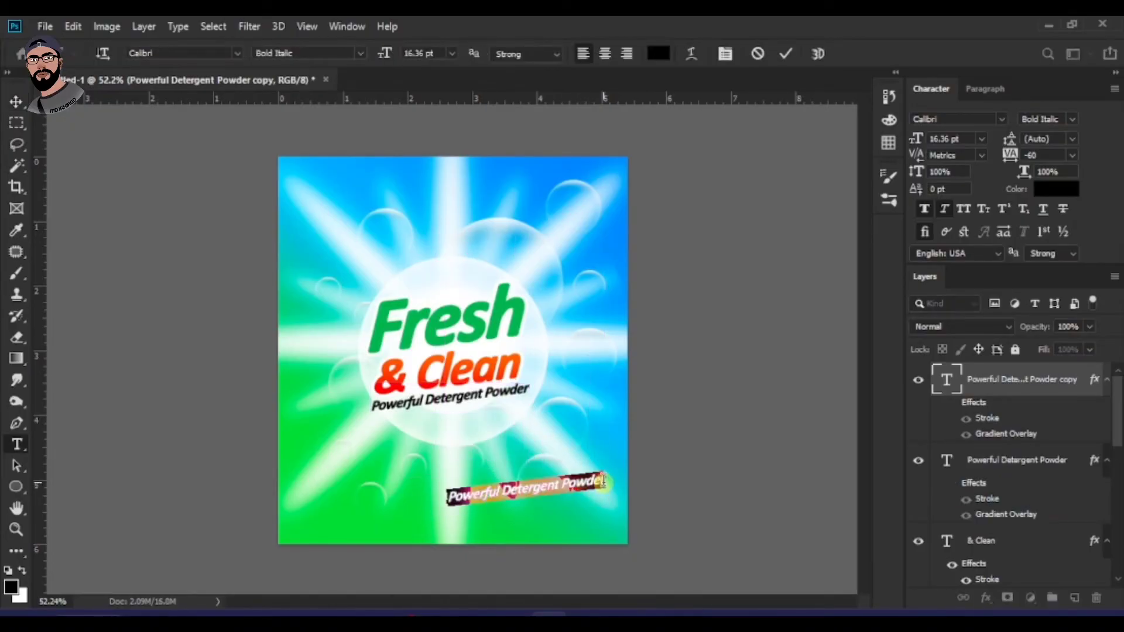
{"action": "key", "text": "super+v"}
{"action": "scroll", "coordinate": [937, 534], "scroll_direction": "down", "scroll_amount": 5}
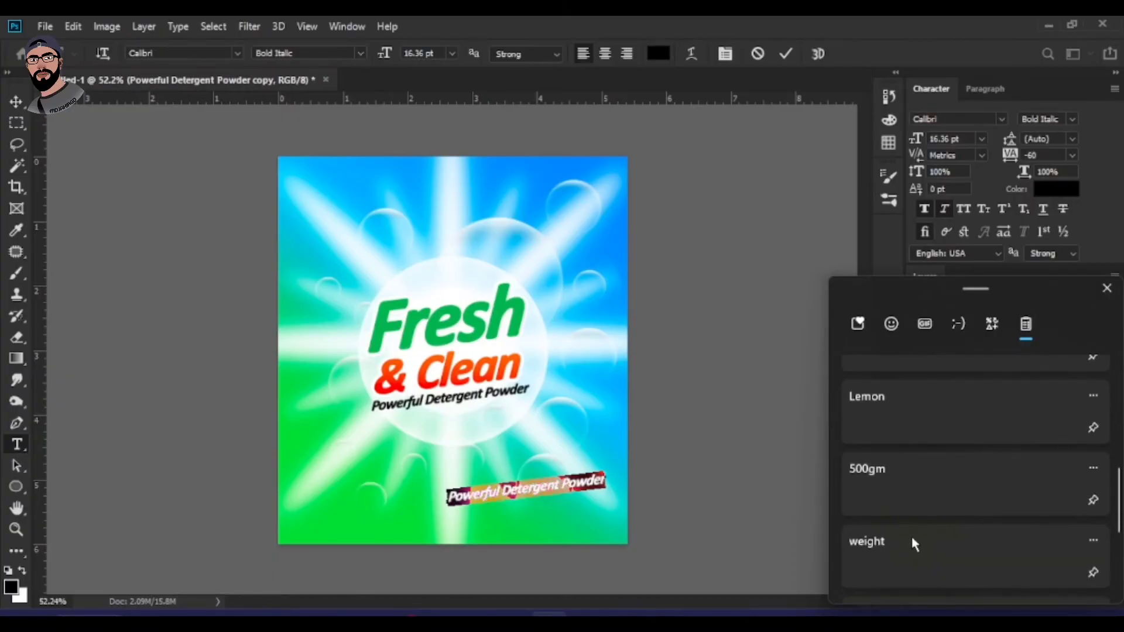
{"action": "left_click", "coordinate": [913, 541]}
{"action": "left_click", "coordinate": [18, 102]}
Duplicate the "weight" text just below itself and replace the copy's wording with "500gm" from the clipboard history.
{"action": "scroll", "coordinate": [504, 510], "scroll_direction": "up", "scroll_amount": 2}
{"action": "left_click_drag", "start_coordinate": [473, 508], "coordinate": [567, 514]}
{"action": "double_click", "coordinate": [582, 511]}
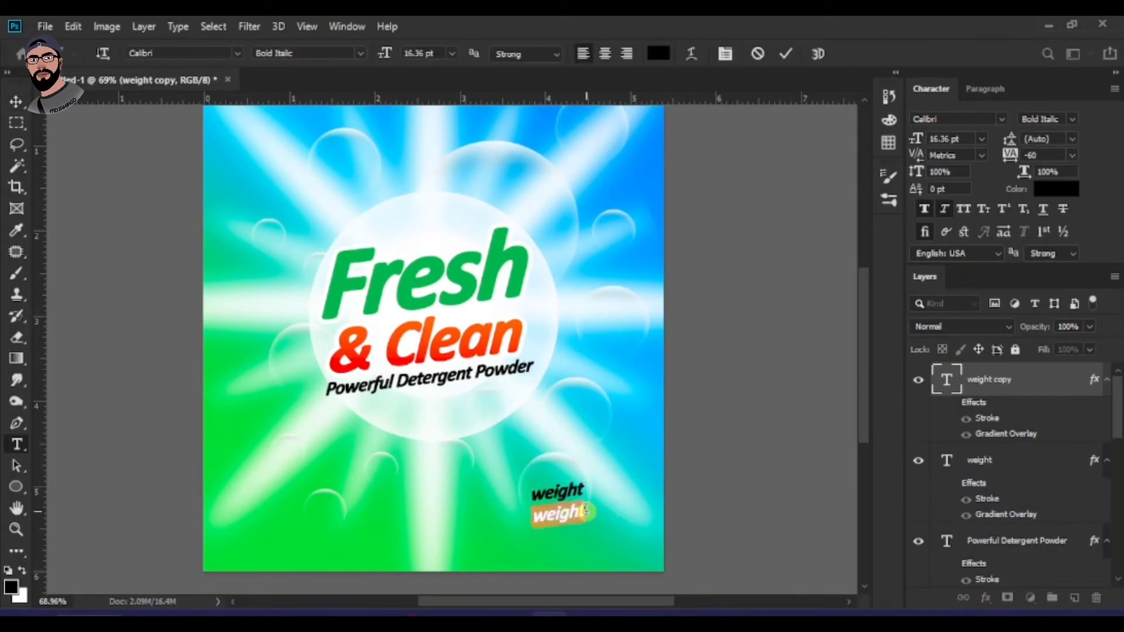
{"action": "key", "text": "super+v"}
{"action": "scroll", "coordinate": [917, 509], "scroll_direction": "down", "scroll_amount": 10}
{"action": "scroll", "coordinate": [905, 434], "scroll_direction": "up", "scroll_amount": 3}
{"action": "left_click", "coordinate": [897, 414]}
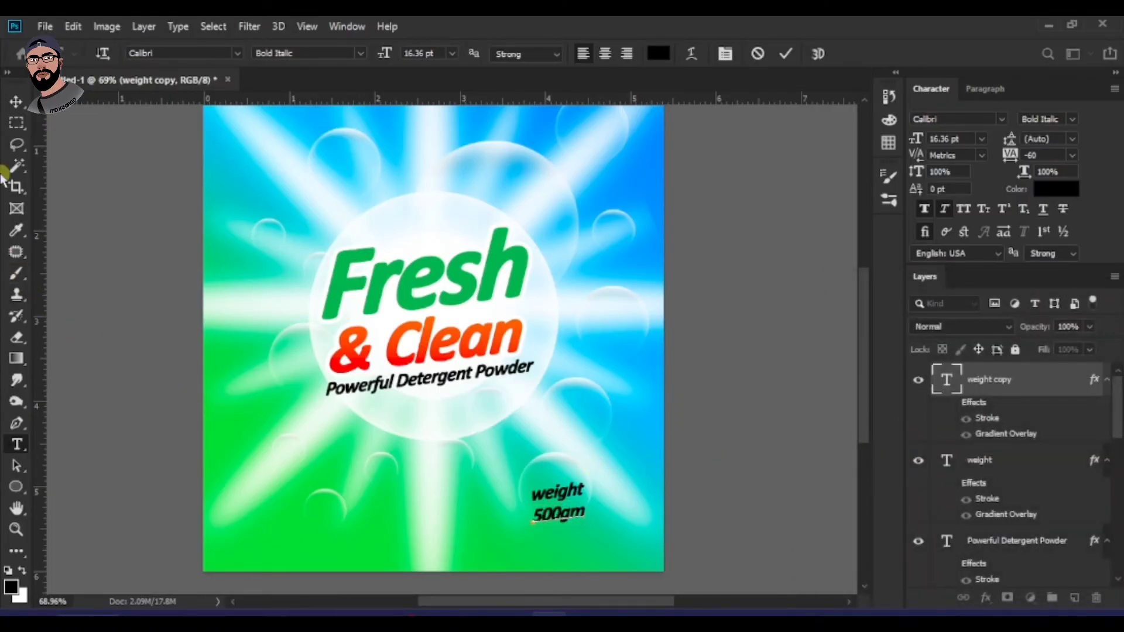
{"action": "left_click", "coordinate": [16, 102]}
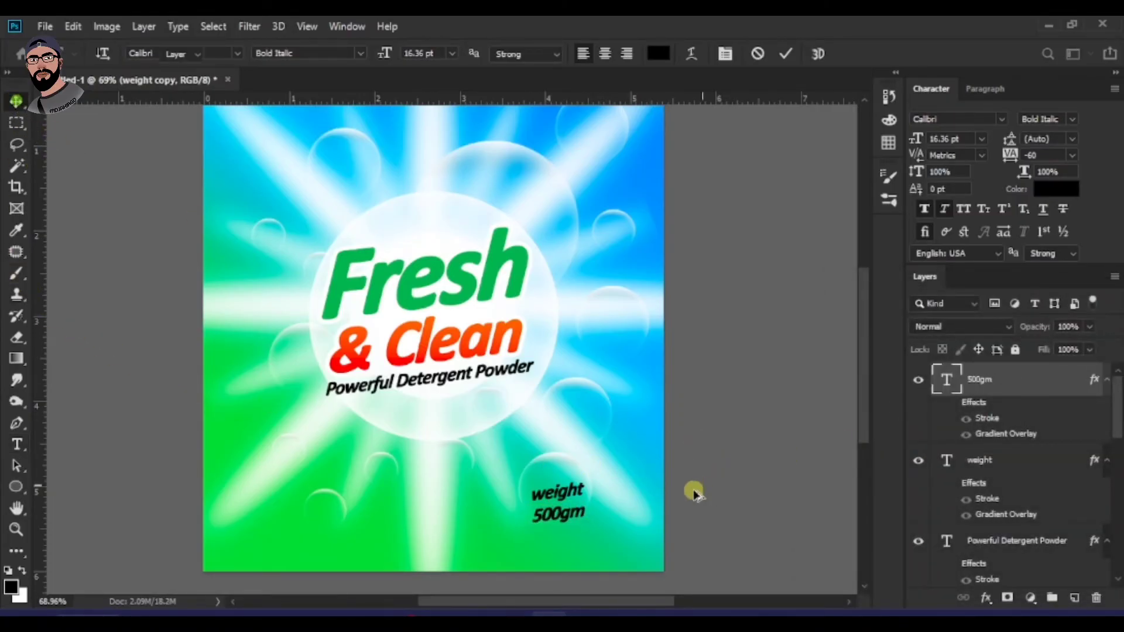
Enlarge the "500gm" text to about 25 pt, keeping it directly beneath "weight".
{"action": "scroll", "coordinate": [660, 491], "scroll_direction": "up", "scroll_amount": 4}
{"action": "scroll", "coordinate": [547, 506], "scroll_direction": "down", "scroll_amount": 1}
{"action": "left_click_drag", "start_coordinate": [533, 488], "coordinate": [590, 448]}
{"action": "key", "text": "ctrl+t"}
{"action": "key", "text": "Return"}
{"action": "scroll", "coordinate": [626, 477], "scroll_direction": "down", "scroll_amount": 4}
{"action": "scroll", "coordinate": [527, 494], "scroll_direction": "up", "scroll_amount": 4}
{"action": "scroll", "coordinate": [514, 477], "scroll_direction": "down", "scroll_amount": 3}
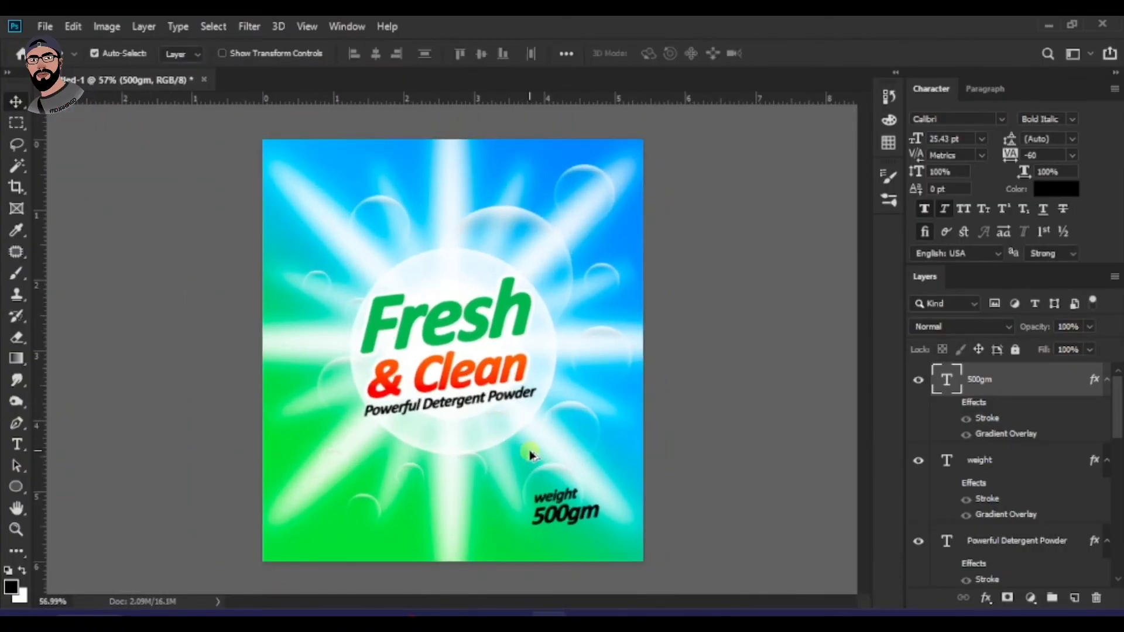
{"action": "scroll", "coordinate": [492, 439], "scroll_direction": "down", "scroll_amount": 2}
{"action": "scroll", "coordinate": [492, 452], "scroll_direction": "up", "scroll_amount": 1}
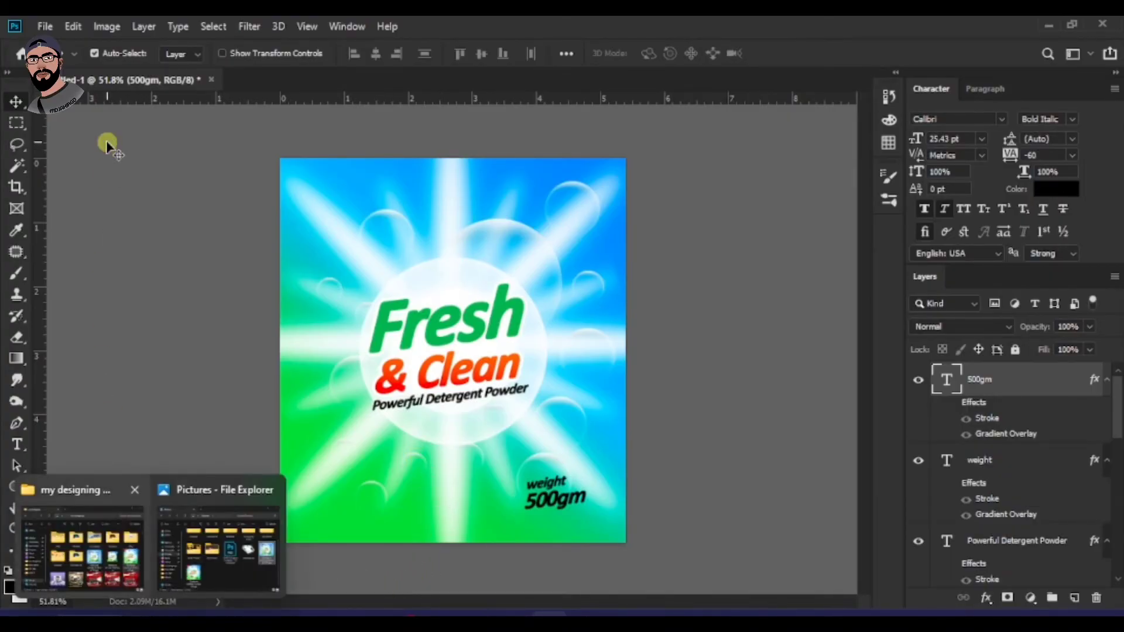
Bring in the lime image pngegg (96), shrink it and position it below the tagline, in the artwork's lower-left area.
{"action": "key", "text": "ctrl+t"}
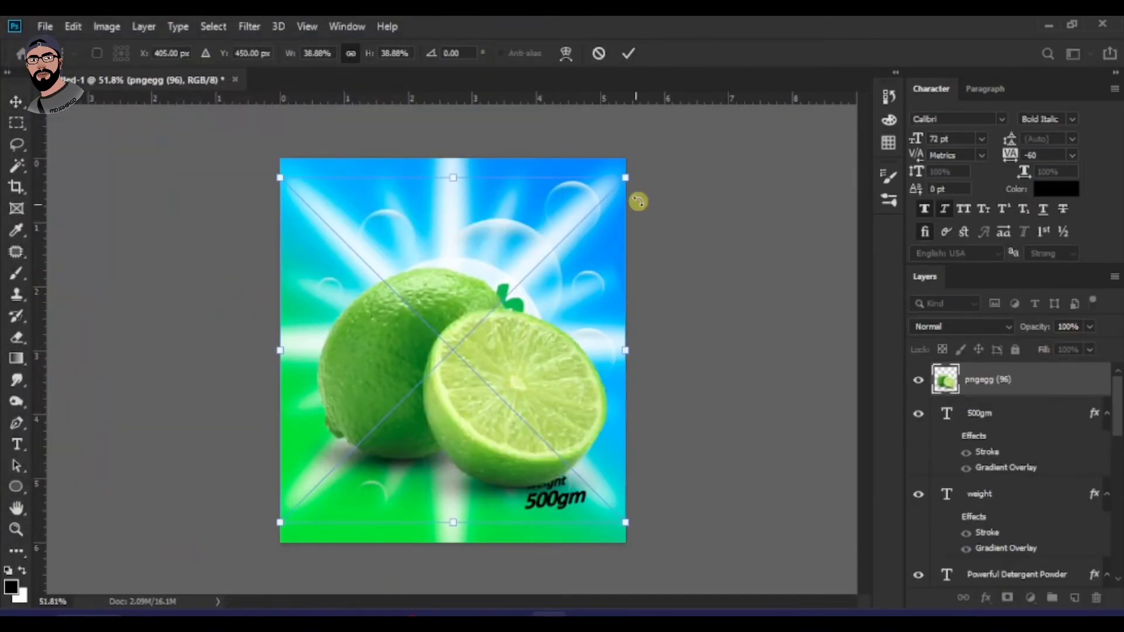
{"action": "left_click_drag", "start_coordinate": [632, 177], "coordinate": [524, 279]}
{"action": "left_click_drag", "start_coordinate": [474, 369], "coordinate": [431, 468]}
{"action": "left_click_drag", "start_coordinate": [483, 376], "coordinate": [446, 412]}
{"action": "left_click_drag", "start_coordinate": [406, 464], "coordinate": [388, 475]}
{"action": "key", "text": "Return"}
{"action": "scroll", "coordinate": [388, 470], "scroll_direction": "up", "scroll_amount": 1}
Place the leaf image lepngegg (21).png from the PNG folder as an embedded object.
{"action": "left_click", "coordinate": [46, 27]}
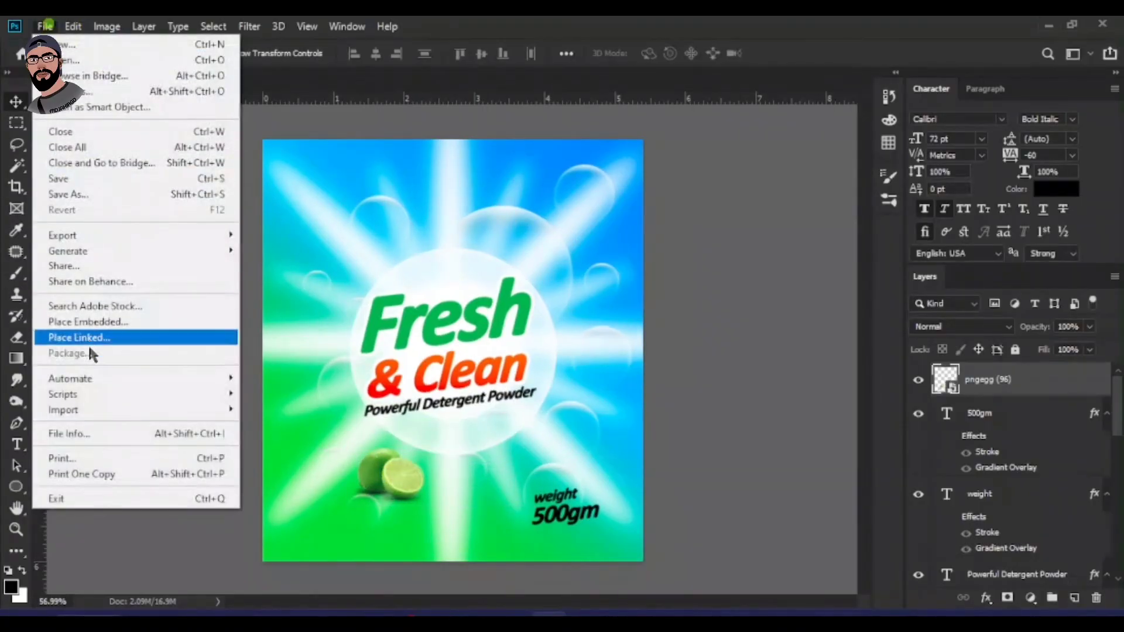
{"action": "left_click", "coordinate": [234, 322]}
{"action": "scroll", "coordinate": [310, 243], "scroll_direction": "down", "scroll_amount": 10}
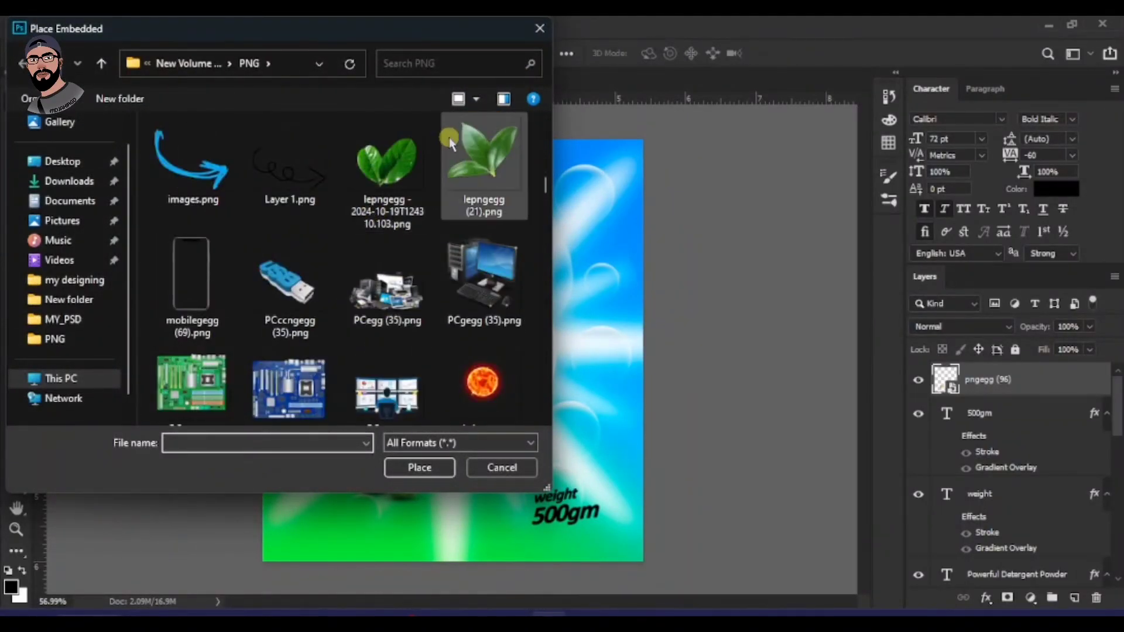
{"action": "double_click", "coordinate": [493, 175]}
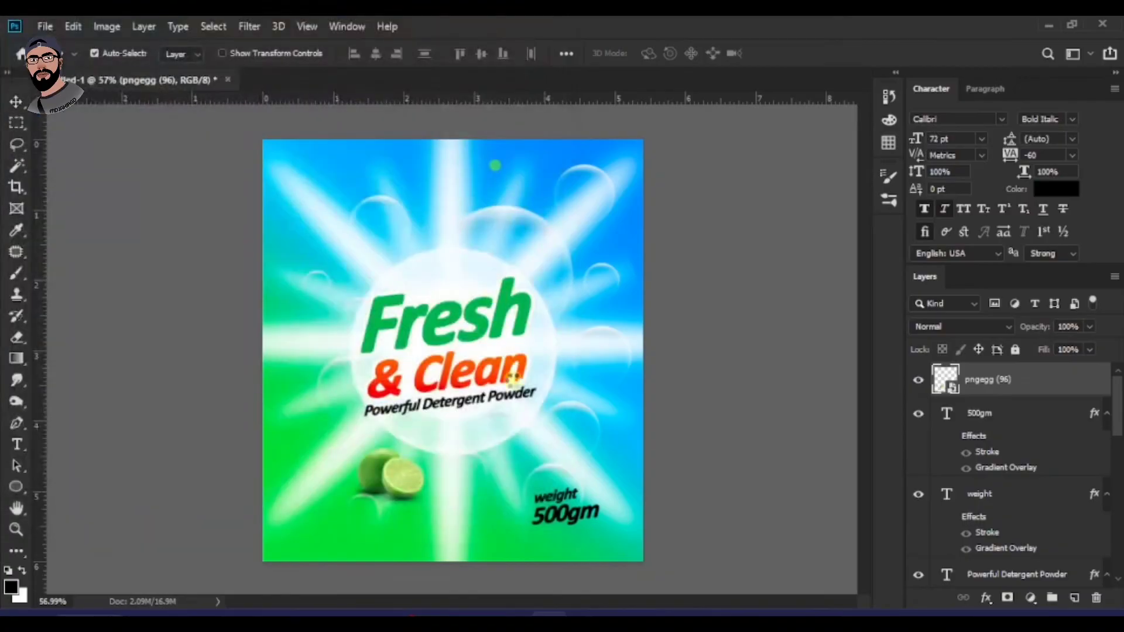
Shrink the leaf image against the left side of the limes and move its layer behind them.
{"action": "left_click_drag", "start_coordinate": [642, 160], "coordinate": [418, 459]}
{"action": "left_click_drag", "start_coordinate": [350, 475], "coordinate": [349, 483]}
{"action": "key", "text": "Return"}
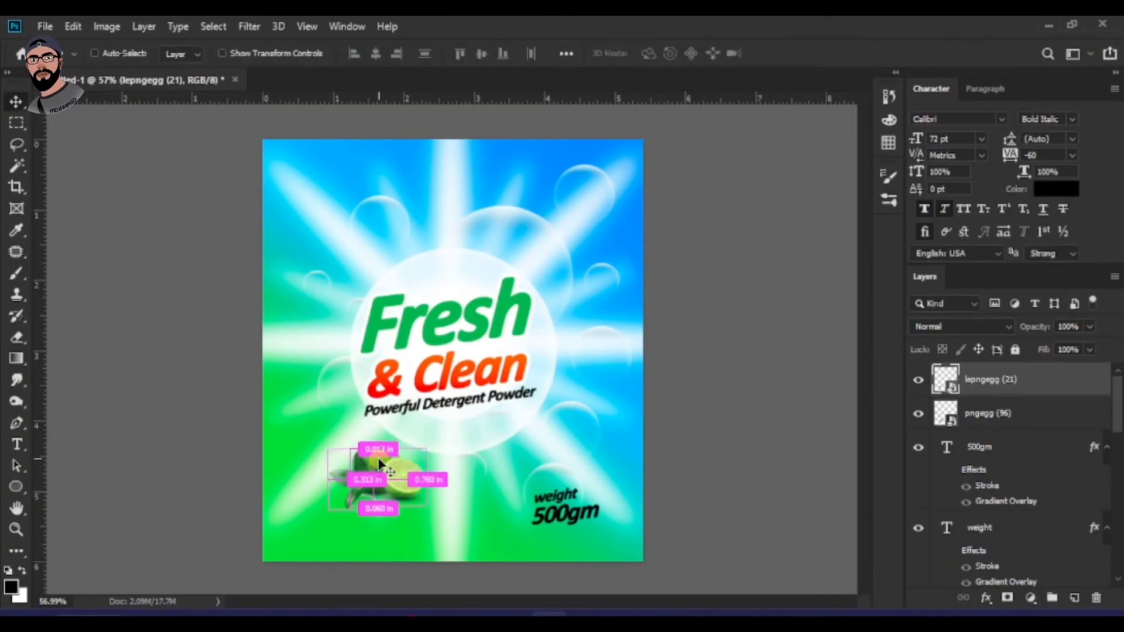
{"action": "key", "text": "ctrl+bracketleft"}
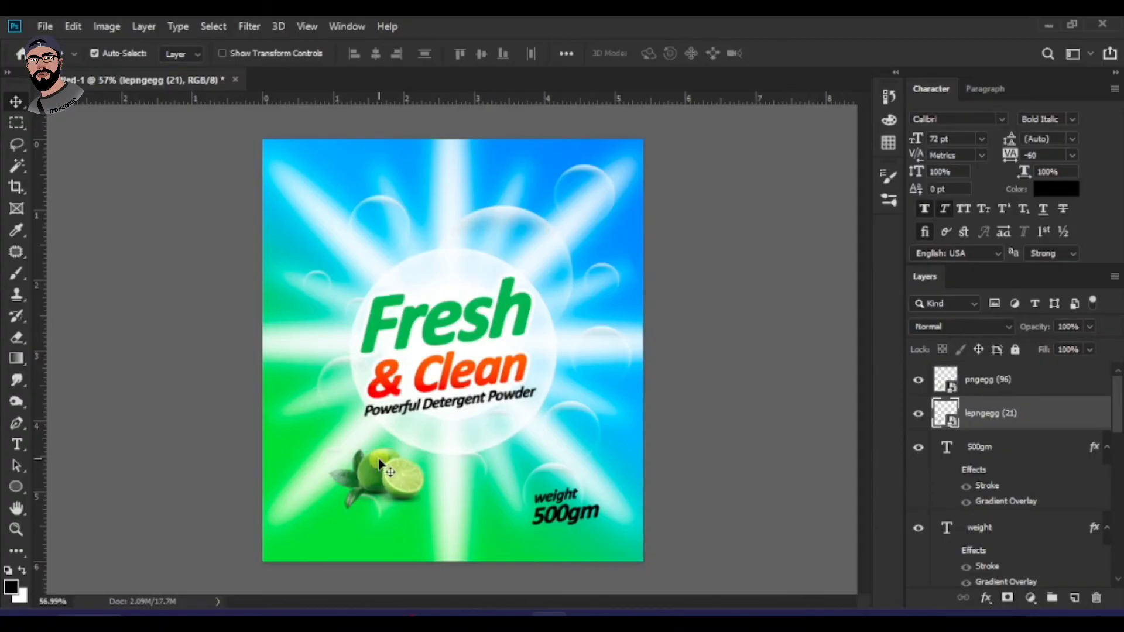
Place the T-shirt image pngegg from the Pictures folder as an embedded object.
{"action": "scroll", "coordinate": [380, 464], "scroll_direction": "down", "scroll_amount": 1}
{"action": "left_click", "coordinate": [45, 26]}
{"action": "left_click", "coordinate": [117, 321]}
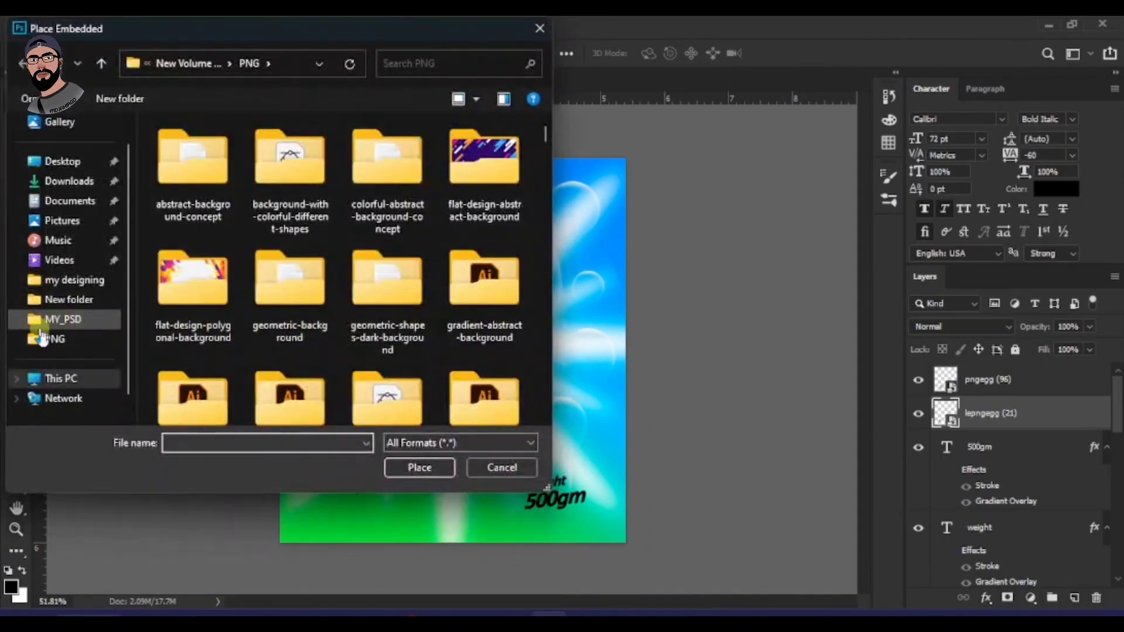
{"action": "left_click", "coordinate": [71, 221]}
{"action": "double_click", "coordinate": [424, 358]}
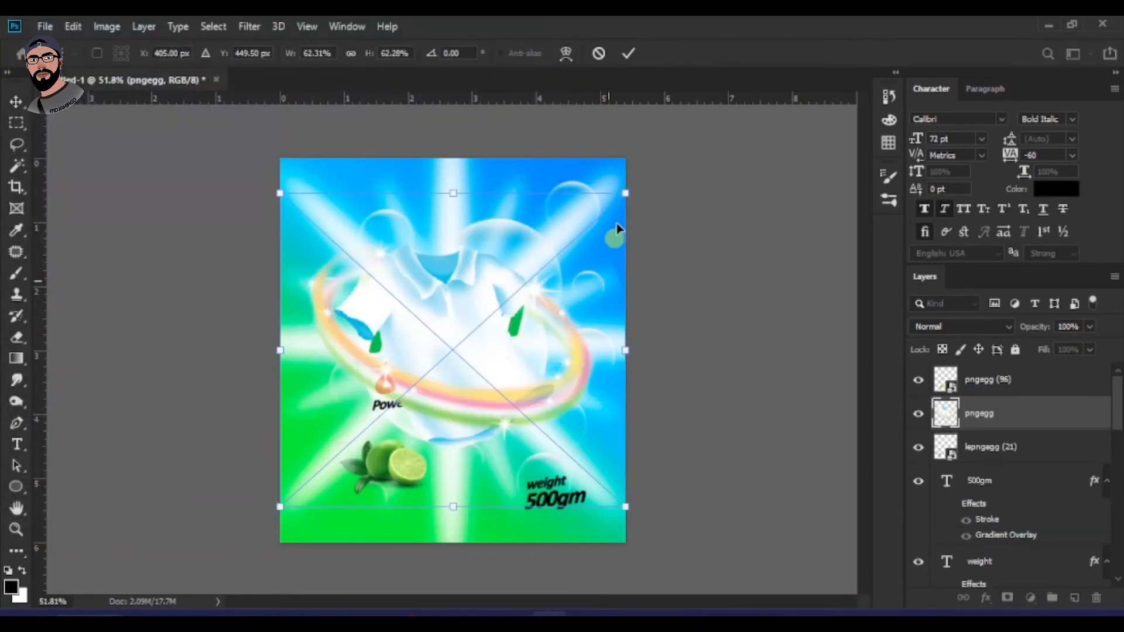
Shrink the T-shirt image to about 47%, tilt it about 5.65° clockwise and position it in the artwork's upper-left area.
{"action": "left_click_drag", "start_coordinate": [625, 192], "coordinate": [559, 253]}
{"action": "left_click_drag", "start_coordinate": [464, 349], "coordinate": [423, 277]}
{"action": "left_click_drag", "start_coordinate": [516, 378], "coordinate": [542, 400]}
{"action": "left_click_drag", "start_coordinate": [596, 362], "coordinate": [588, 380]}
{"action": "left_click_drag", "start_coordinate": [491, 330], "coordinate": [452, 284]}
{"action": "key", "text": "Return"}
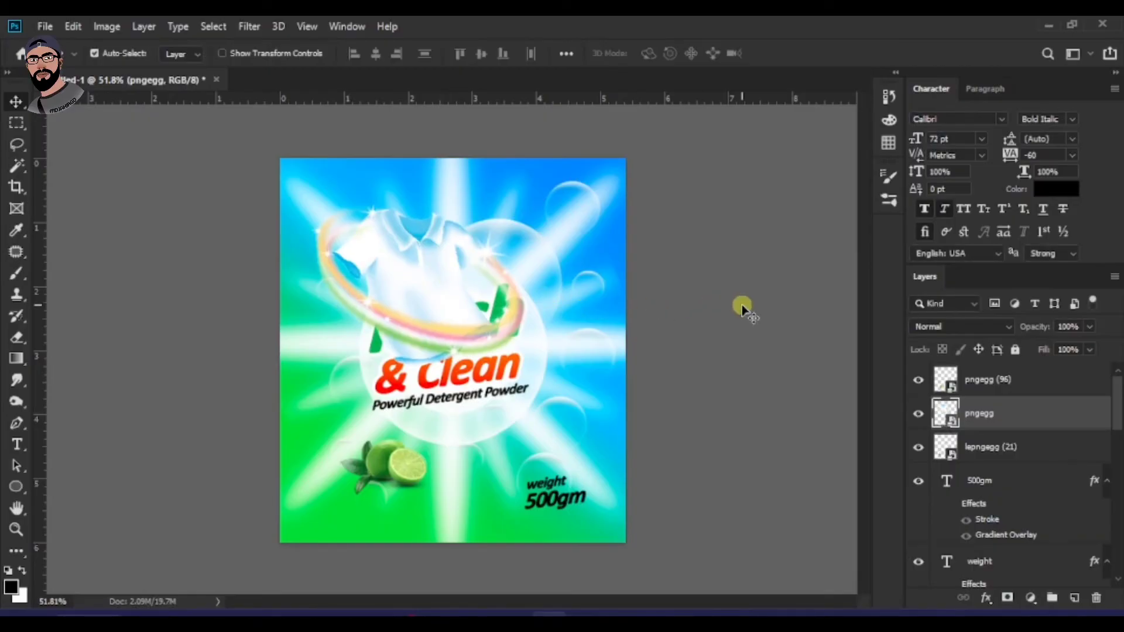
Apply a Hue/Saturation adjustment to the T-shirt image with the Reds hue set to +180.
{"action": "key", "text": "ctrl+u"}
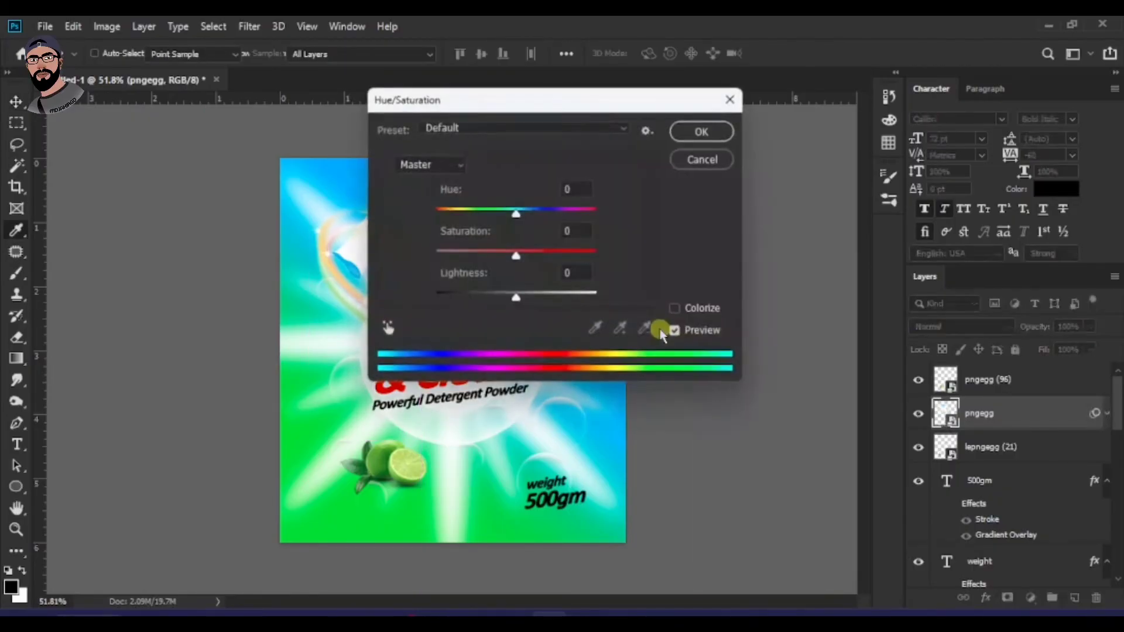
{"action": "left_click_drag", "start_coordinate": [498, 100], "coordinate": [810, 147]}
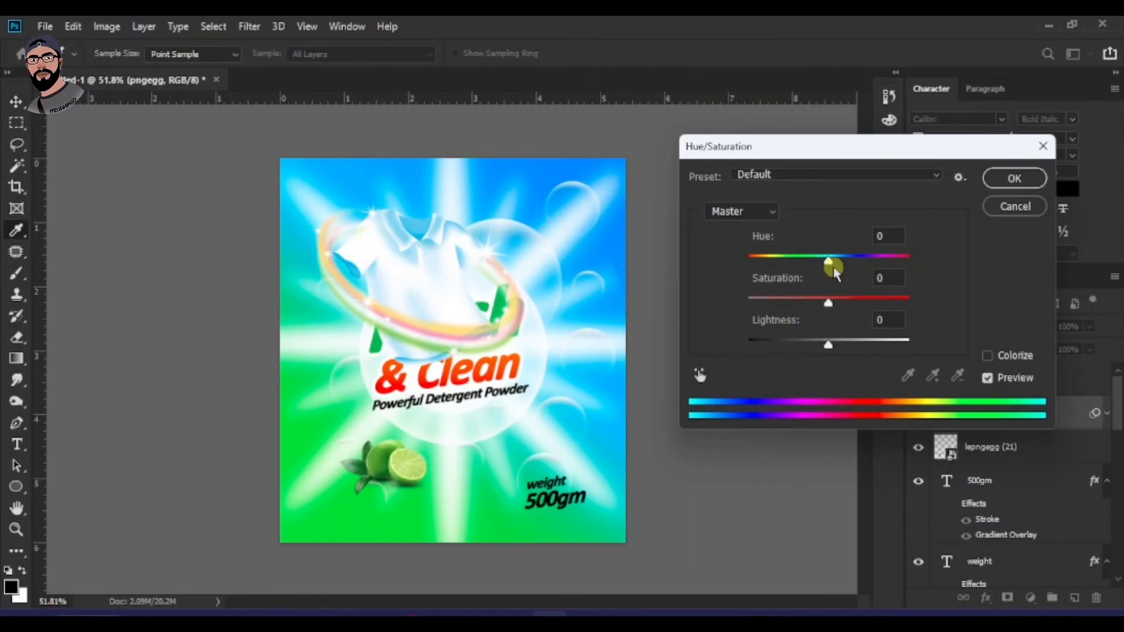
{"action": "left_click_drag", "start_coordinate": [831, 261], "coordinate": [853, 265]}
{"action": "key", "text": "ctrl+z"}
{"action": "left_click", "coordinate": [758, 216]}
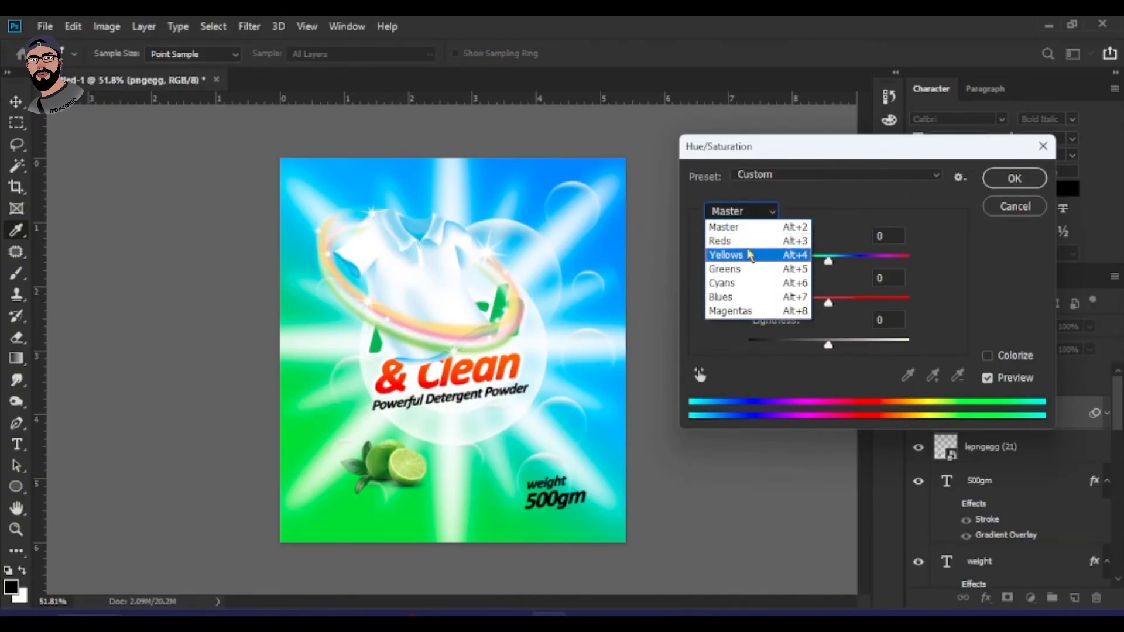
{"action": "left_click", "coordinate": [741, 240]}
{"action": "left_click_drag", "start_coordinate": [831, 265], "coordinate": [943, 262]}
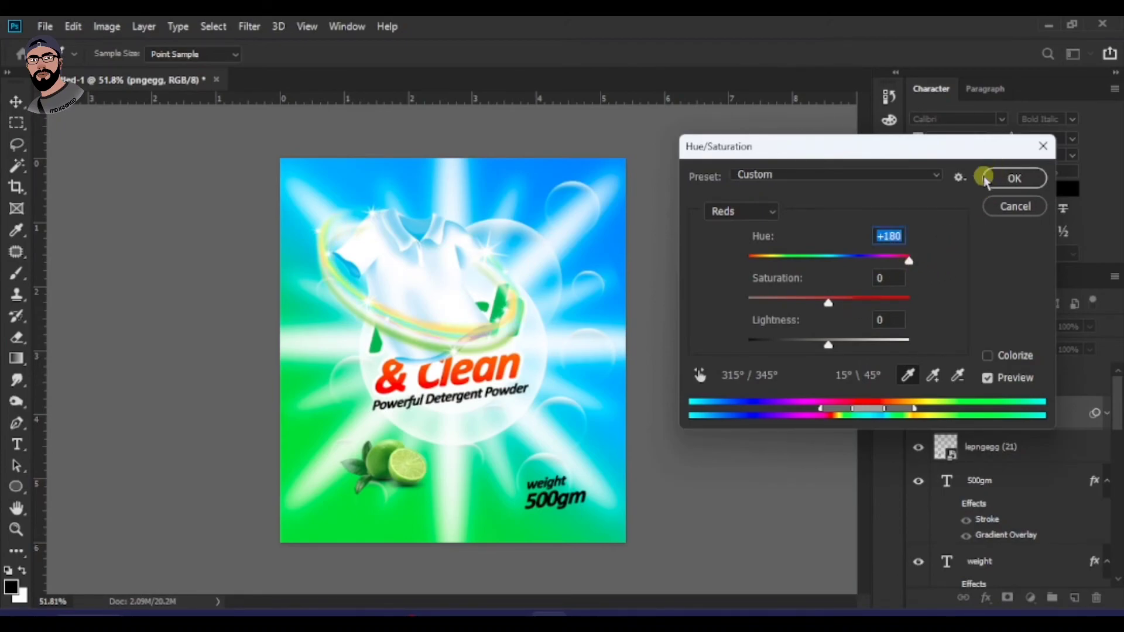
{"action": "left_click", "coordinate": [1015, 180]}
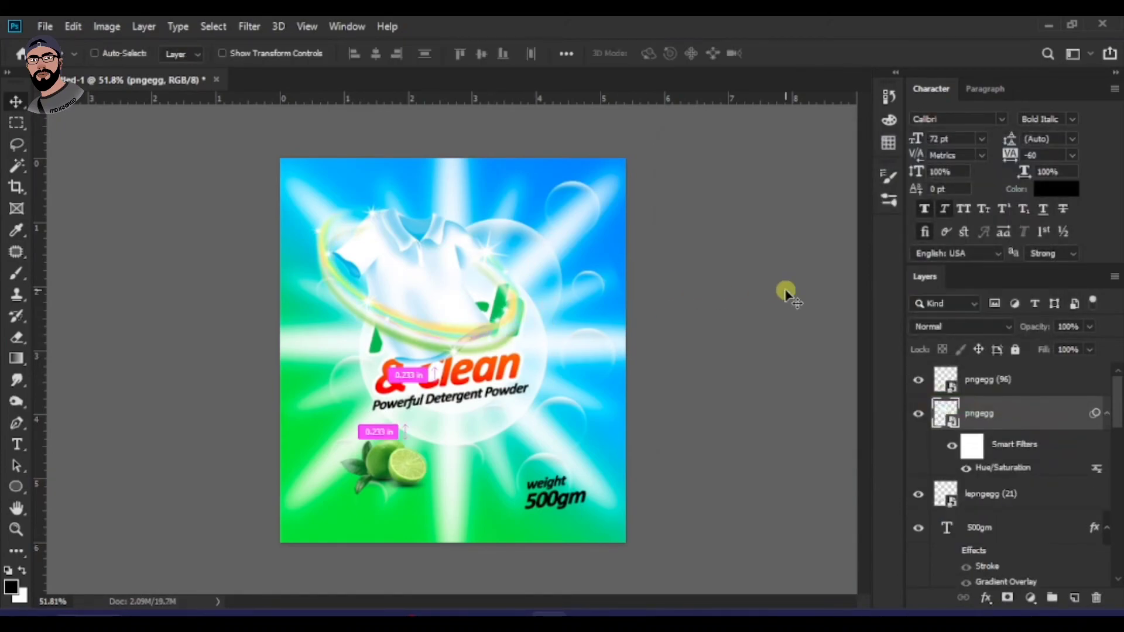
Send the T-shirt layer backward until it sits behind the title text, the bubbles and the Ellipse 2 copy 3 layer.
{"action": "key", "text": "ctrl+["}
{"action": "key", "text": "ctrl+["}
{"action": "key", "text": "ctrl+["}
{"action": "key", "text": "ctrl+["}
{"action": "key", "text": "ctrl+["}
{"action": "key", "text": "ctrl+["}
{"action": "key", "text": "ctrl+["}
{"action": "key", "text": "ctrl+["}
{"action": "key", "text": "ctrl+["}
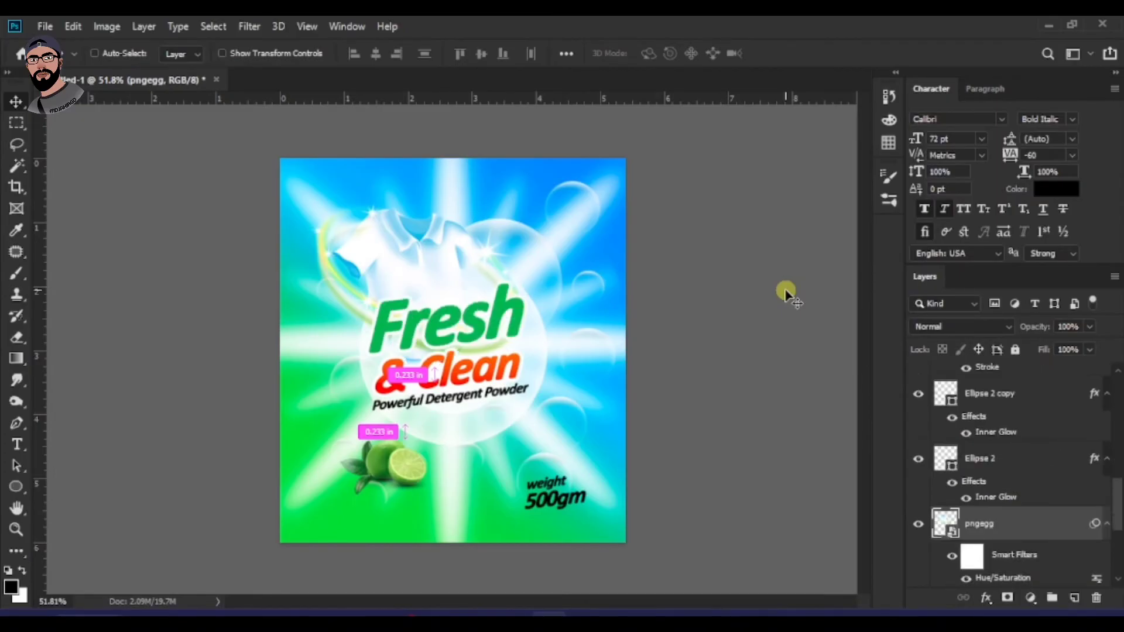
{"action": "key", "text": "ctrl+["}
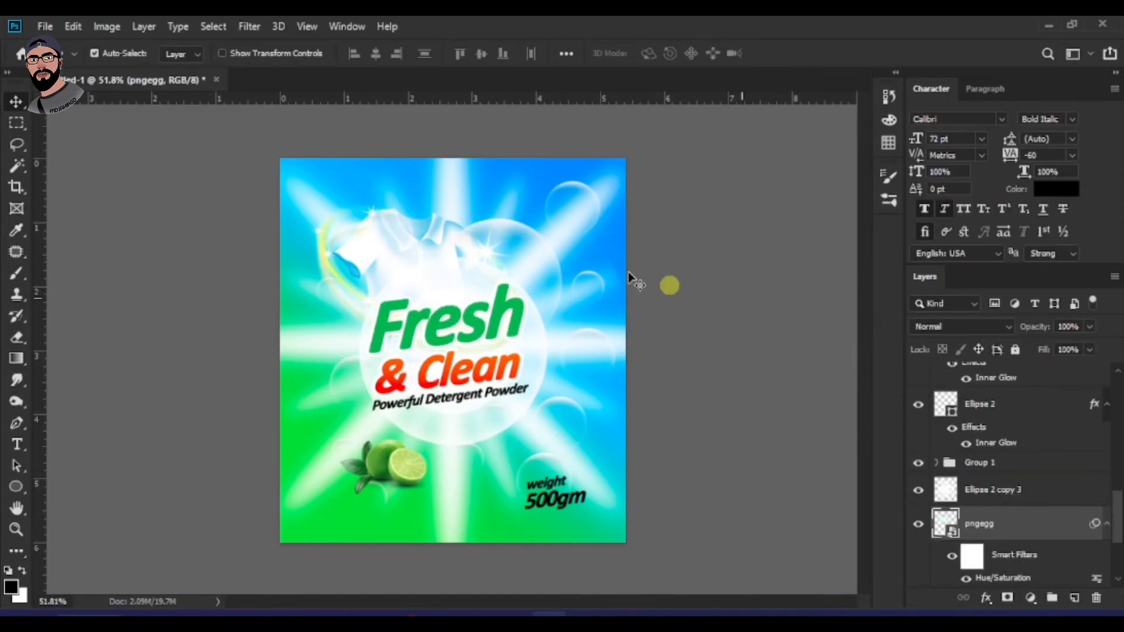
Move the T-shirt up above the "Fresh" title, roughly centred, and enlarge it slightly.
{"action": "left_click_drag", "start_coordinate": [438, 223], "coordinate": [463, 206]}
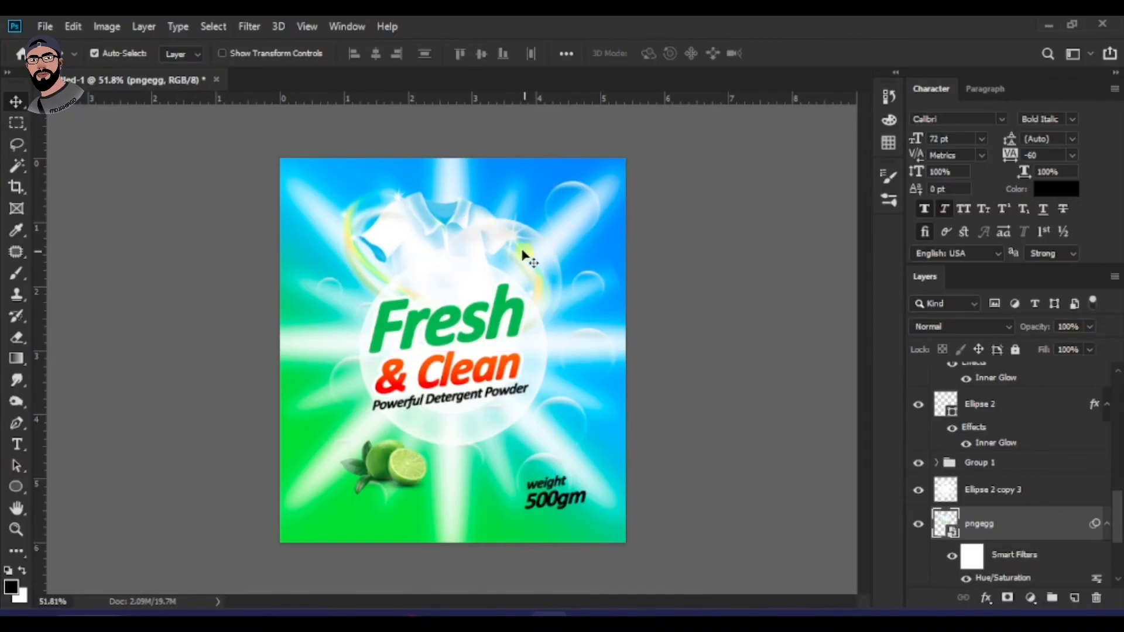
{"action": "key", "text": "ctrl+t"}
{"action": "left_click", "coordinate": [578, 260]}
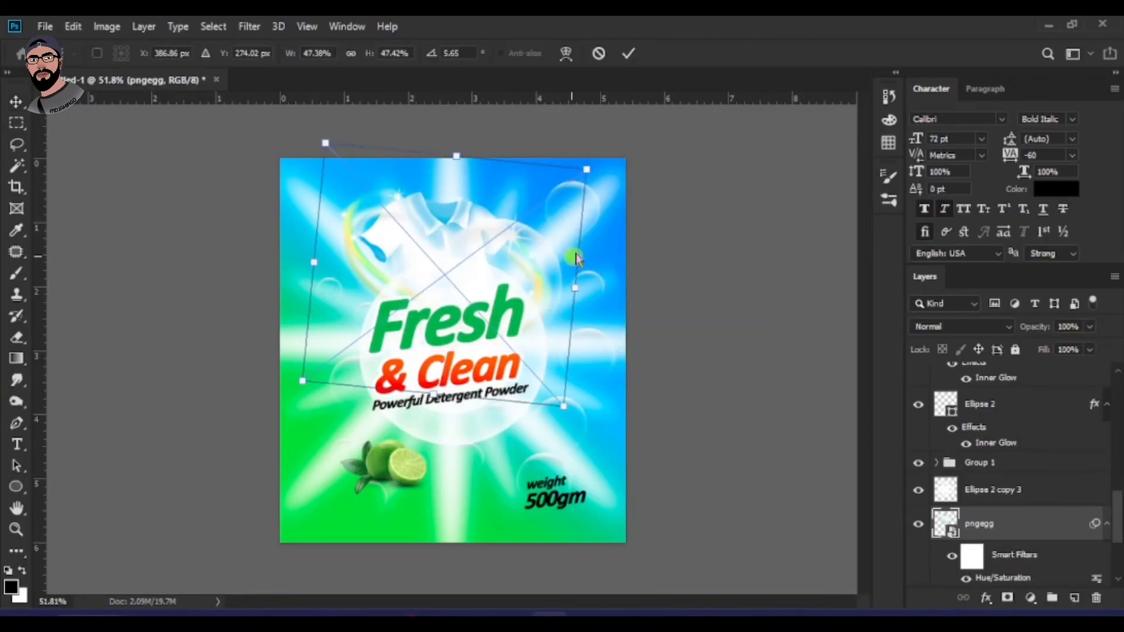
{"action": "left_click_drag", "start_coordinate": [589, 167], "coordinate": [612, 152]}
{"action": "double_click", "coordinate": [443, 204]}
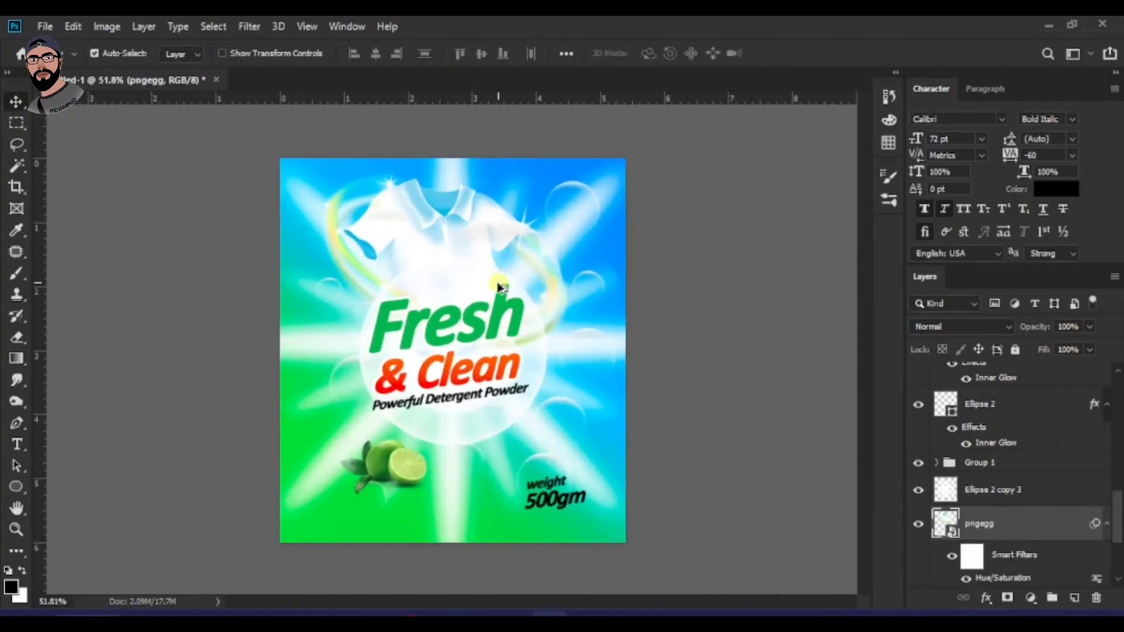
{"action": "mouse_move", "coordinate": [464, 213]}
{"action": "left_mouse_down"}
{"action": "mouse_move", "coordinate": [431, 223]}
{"action": "mouse_move", "coordinate": [486, 223]}
{"action": "mouse_move", "coordinate": [460, 210]}
{"action": "left_mouse_up"}
{"action": "scroll", "coordinate": [529, 322], "scroll_direction": "down", "scroll_amount": 1}
{"action": "scroll", "coordinate": [528, 321], "scroll_direction": "up", "scroll_amount": 1}
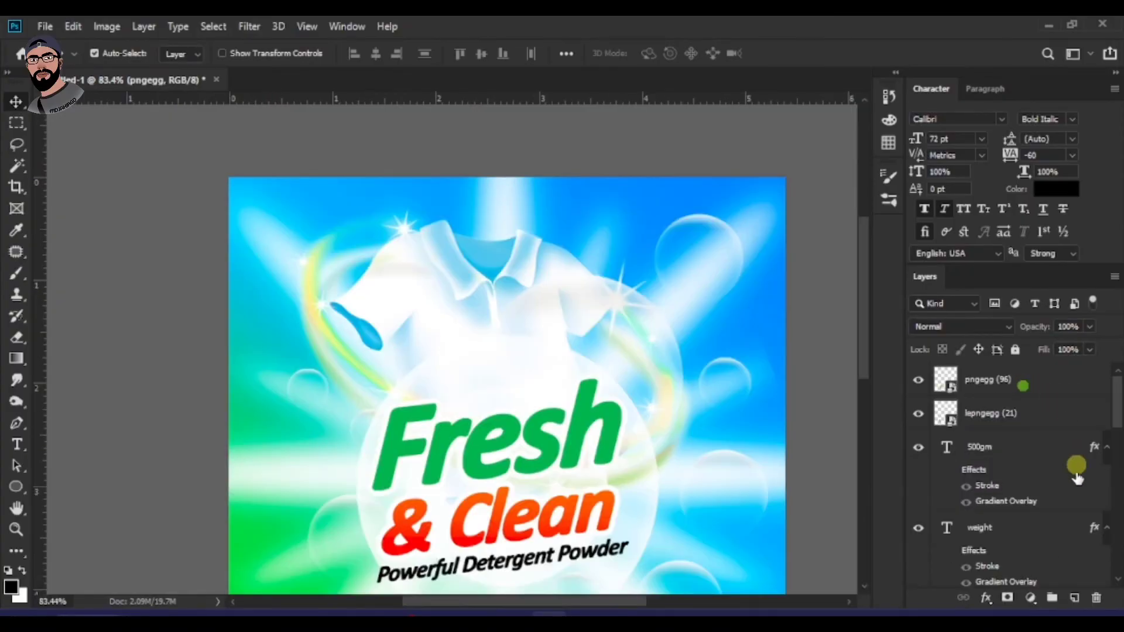
Draw a black curved shape across the artwork's upper-left corner with the Pen tool on a new layer.
{"action": "left_click", "coordinate": [1074, 597]}
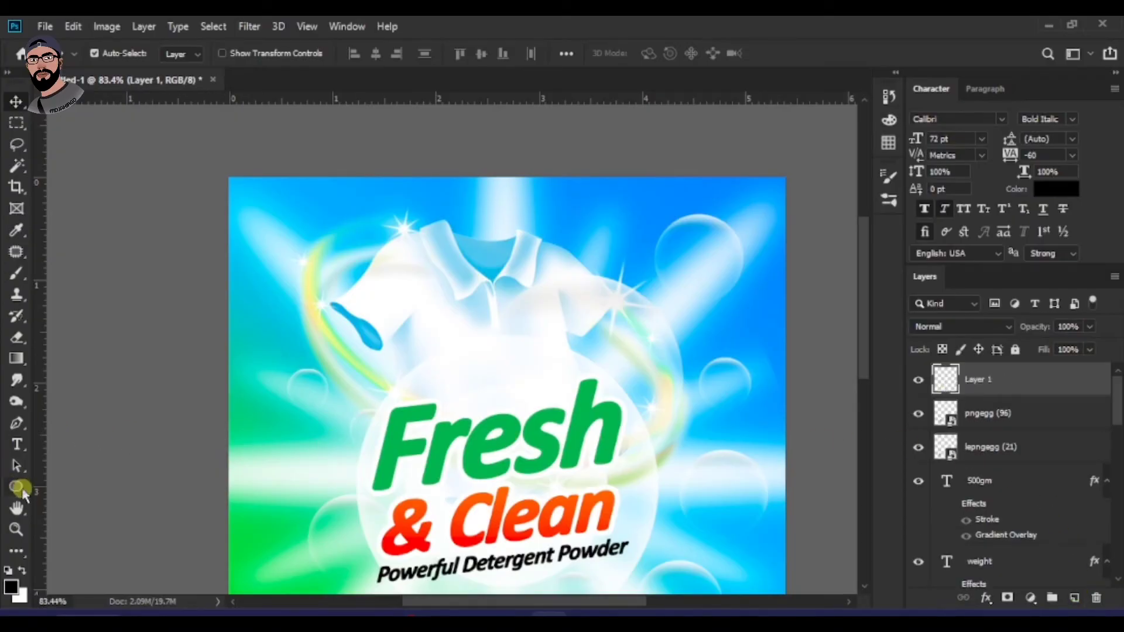
{"action": "key", "text": "p"}
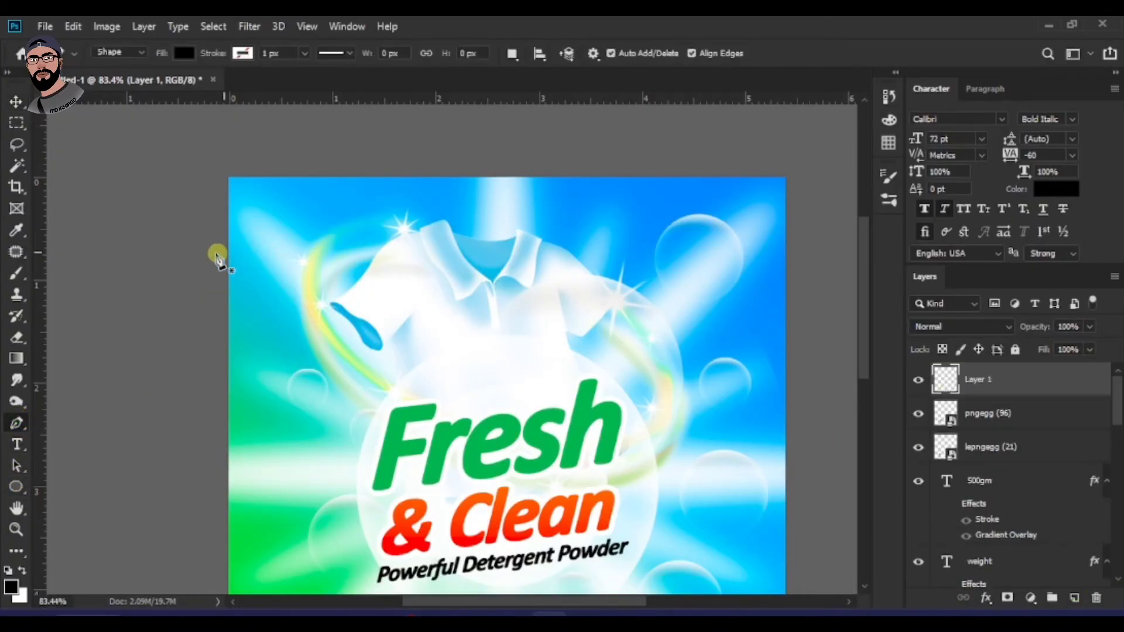
{"action": "left_click", "coordinate": [209, 286]}
{"action": "left_click_drag", "start_coordinate": [229, 174], "coordinate": [500, 144]}
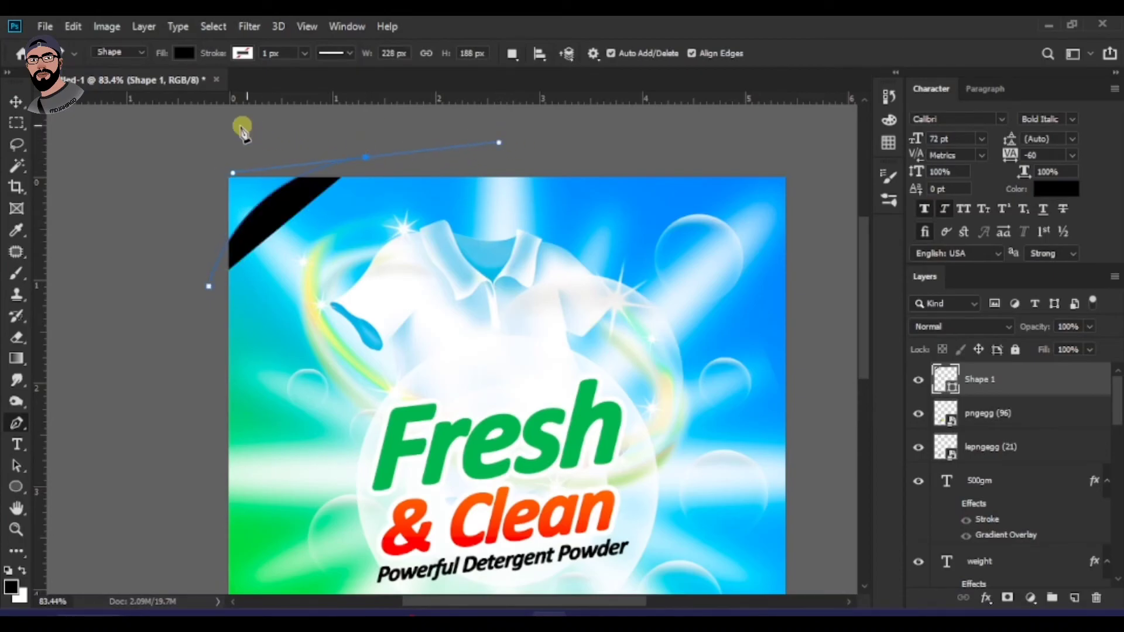
{"action": "left_click", "coordinate": [180, 130]}
{"action": "key", "text": "ctrl+z"}
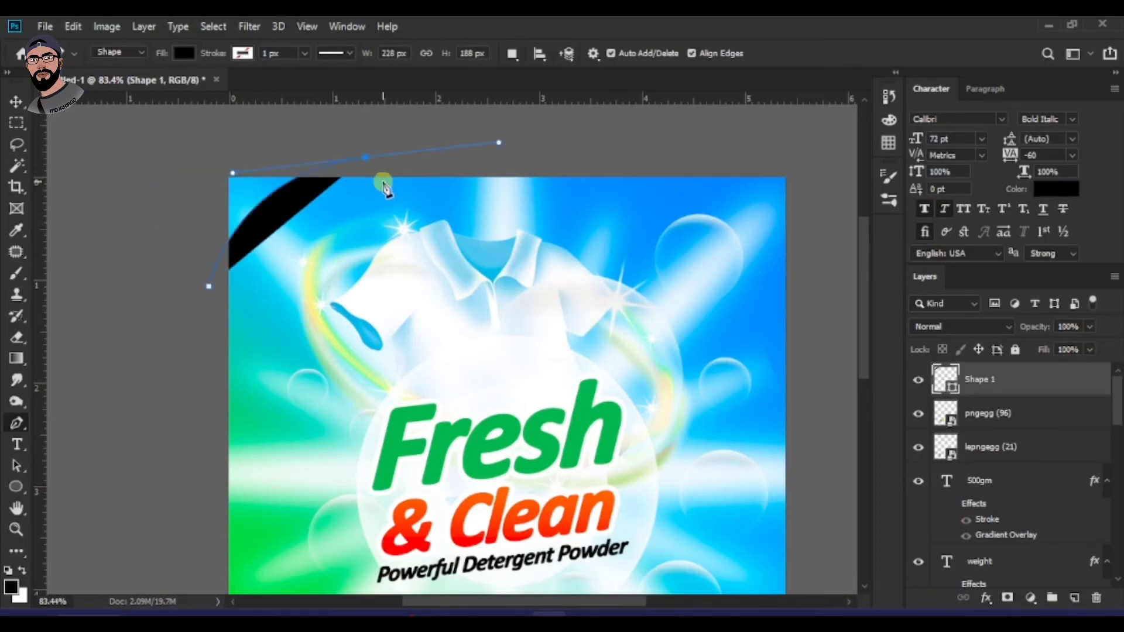
{"action": "left_click", "coordinate": [369, 159]}
{"action": "left_click", "coordinate": [191, 127]}
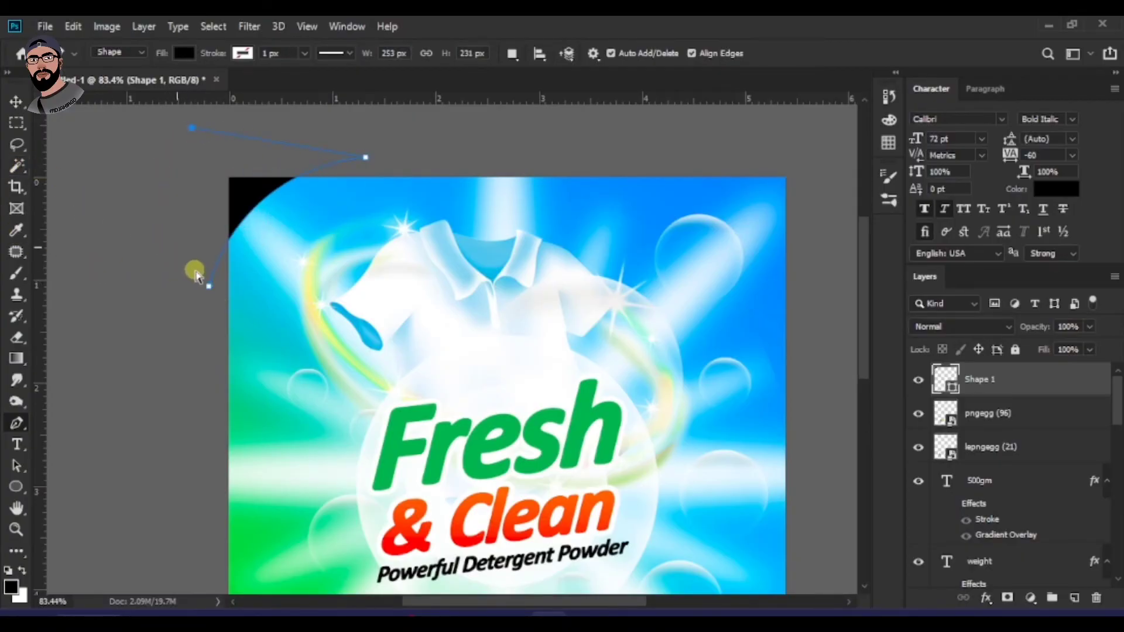
Move the black curved shape further into the artwork and scale it to fill the upper-left corner.
{"action": "left_click", "coordinate": [17, 103]}
{"action": "left_click_drag", "start_coordinate": [243, 192], "coordinate": [268, 215]}
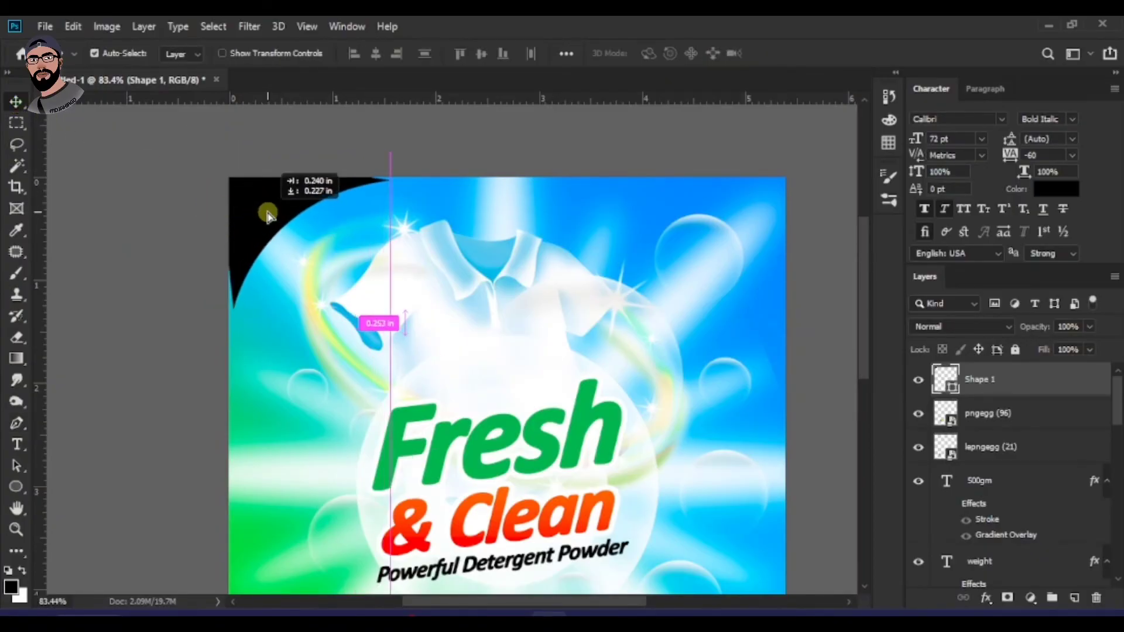
{"action": "scroll", "coordinate": [325, 308], "scroll_direction": "down", "scroll_amount": 1}
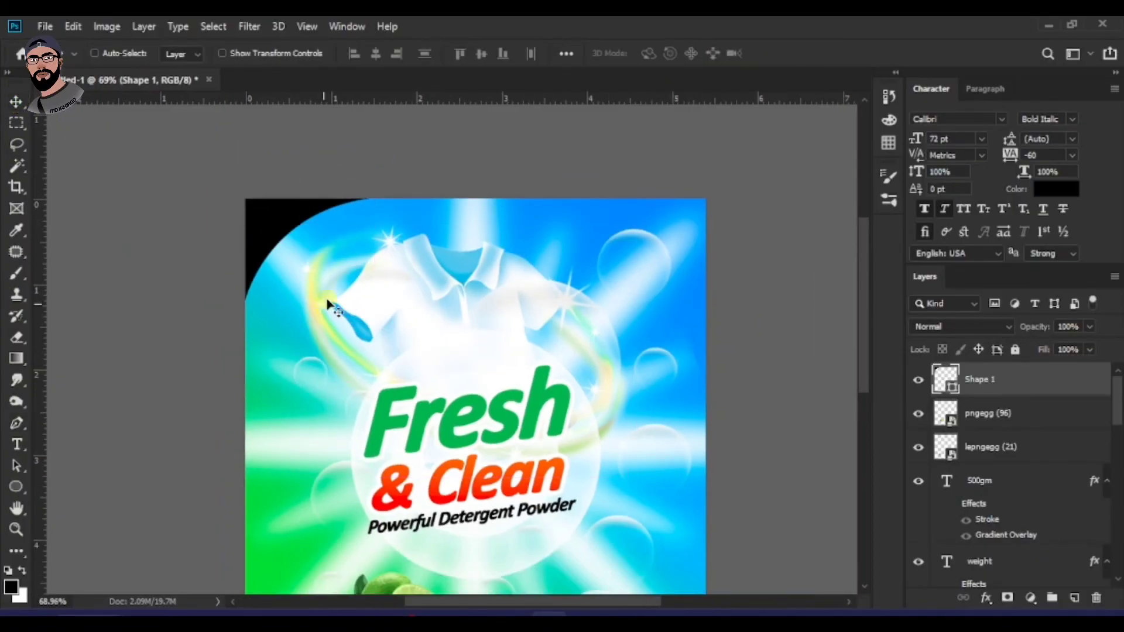
{"action": "key", "text": "ctrl+t"}
{"action": "left_click_drag", "start_coordinate": [374, 172], "coordinate": [381, 168]}
{"action": "left_click_drag", "start_coordinate": [271, 216], "coordinate": [313, 220]}
{"action": "left_click_drag", "start_coordinate": [394, 176], "coordinate": [404, 160]}
{"action": "double_click", "coordinate": [282, 215]}
{"action": "scroll", "coordinate": [496, 284], "scroll_direction": "down", "scroll_amount": 3}
{"action": "scroll", "coordinate": [391, 219], "scroll_direction": "up", "scroll_amount": 3}
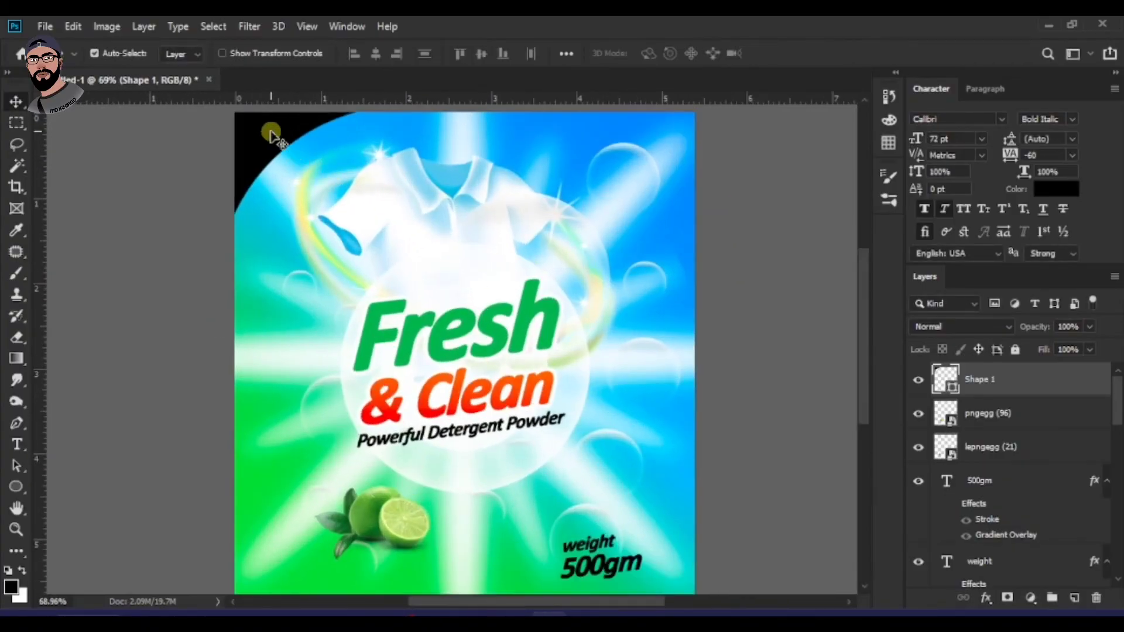
{"action": "scroll", "coordinate": [396, 294], "scroll_direction": "down", "scroll_amount": 3}
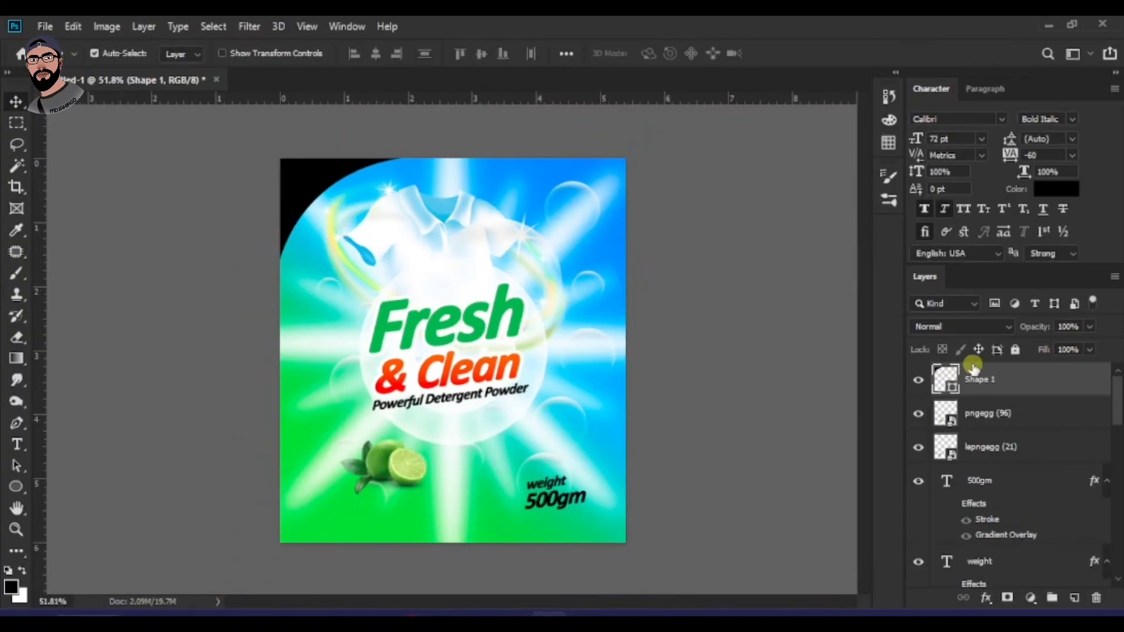
Change the corner shape's fill colour to red ff0000.
{"action": "double_click", "coordinate": [953, 388]}
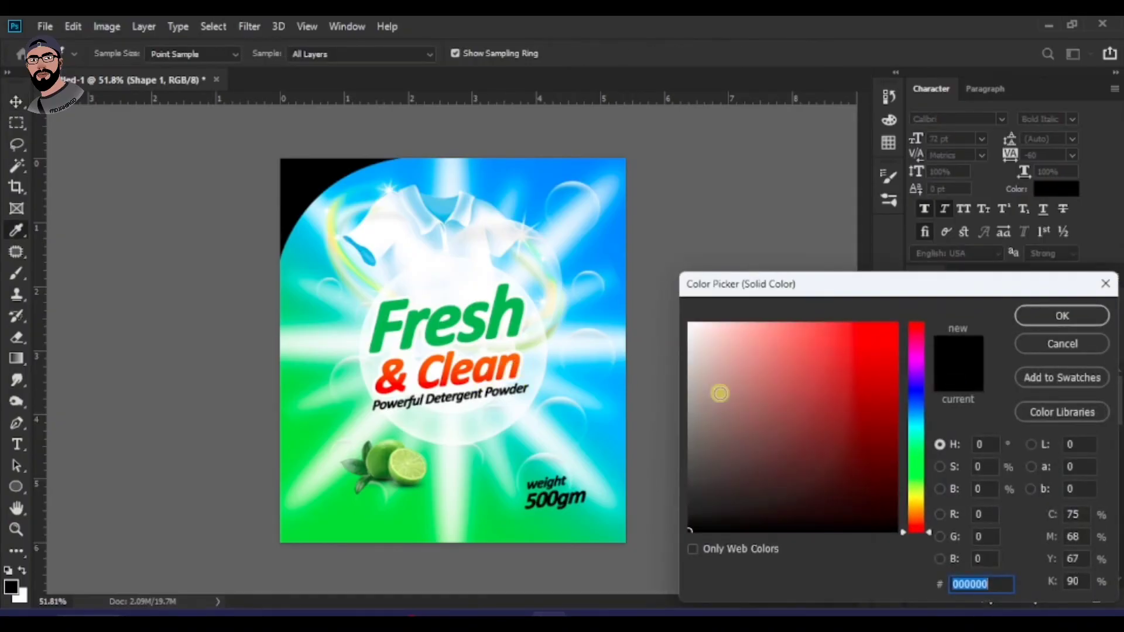
{"action": "type", "text": "ff0000"}
{"action": "left_click", "coordinate": [1048, 326]}
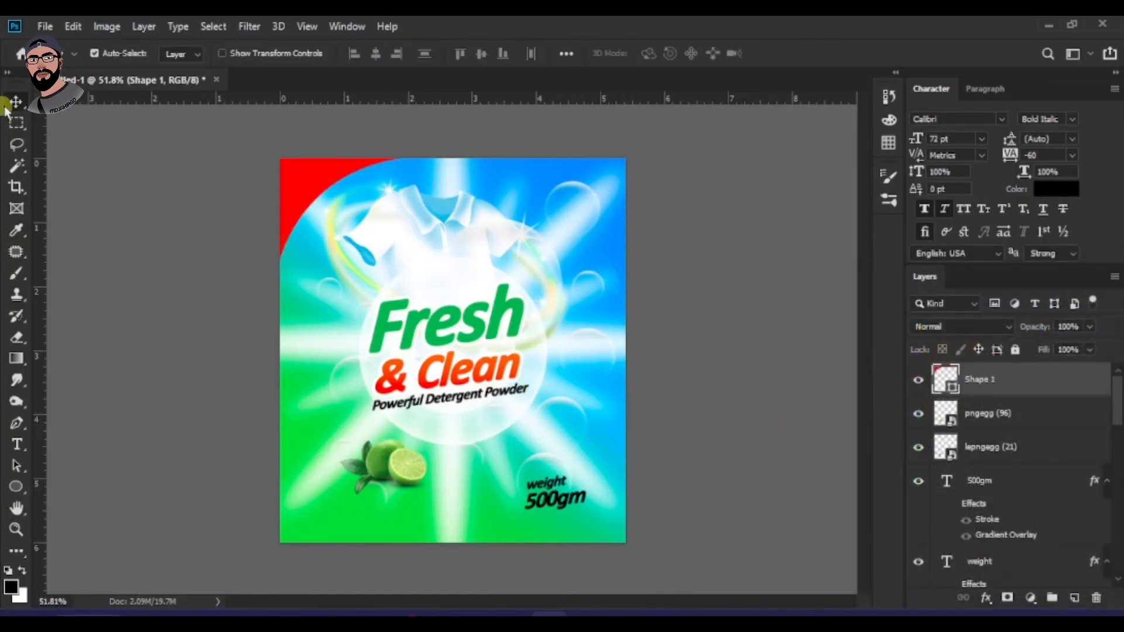
Duplicate the "500gm" text near the red corner shape and change the copy's wording to "NEW".
{"action": "left_click", "coordinate": [149, 249]}
{"action": "left_click_drag", "start_coordinate": [557, 502], "coordinate": [360, 202]}
{"action": "key", "text": "t"}
{"action": "double_click", "coordinate": [387, 198]}
{"action": "key", "text": "BackSpace"}
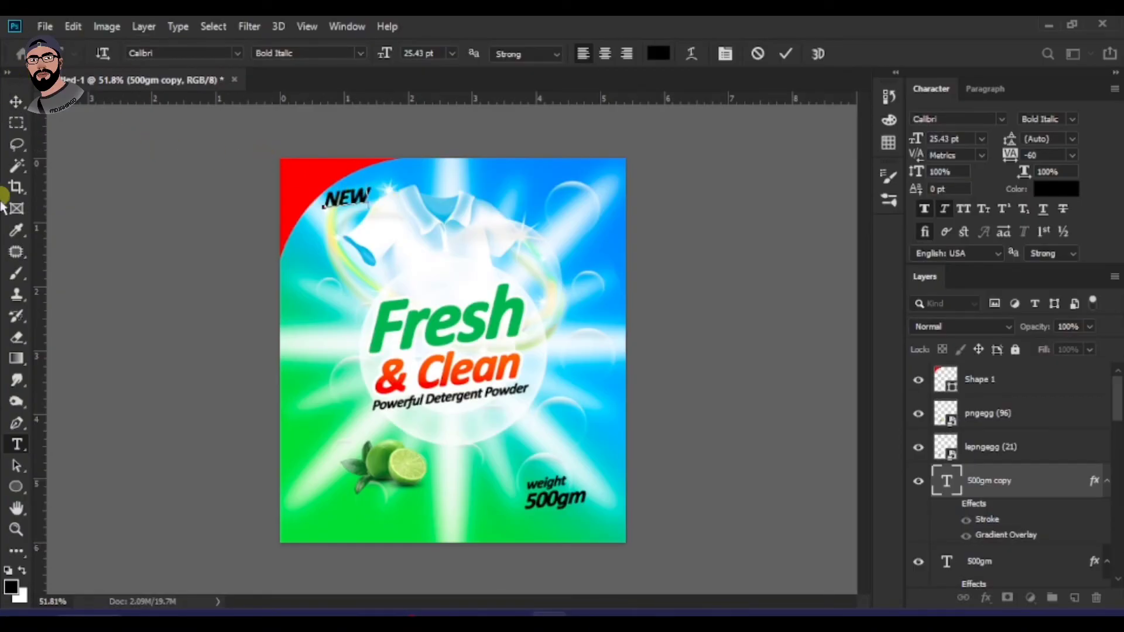
{"action": "left_click", "coordinate": [17, 104]}
Move the "NEW" text onto the red corner shape and bring its layer in front of the shape.
{"action": "scroll", "coordinate": [316, 216], "scroll_direction": "up", "scroll_amount": 5}
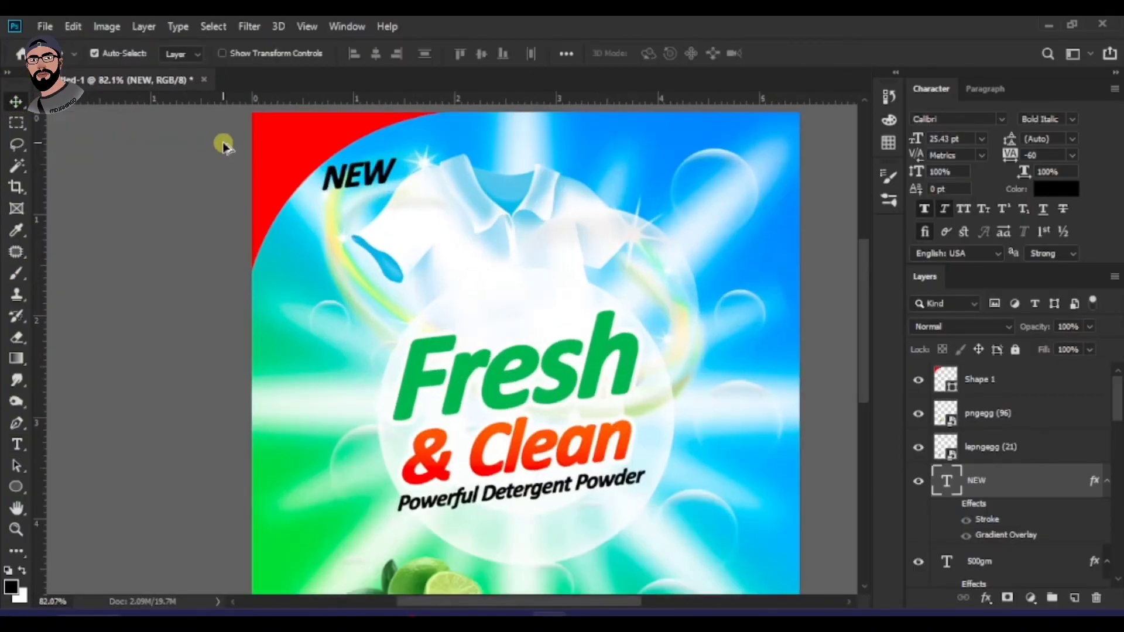
{"action": "left_click_drag", "start_coordinate": [386, 230], "coordinate": [322, 195]}
{"action": "key", "text": "ctrl+bracketright"}
{"action": "key", "text": "ctrl+bracketright"}
{"action": "key", "text": "ctrl+bracketright"}
{"action": "key", "text": "ctrl+bracketright"}
{"action": "key", "text": "ctrl+bracketright"}
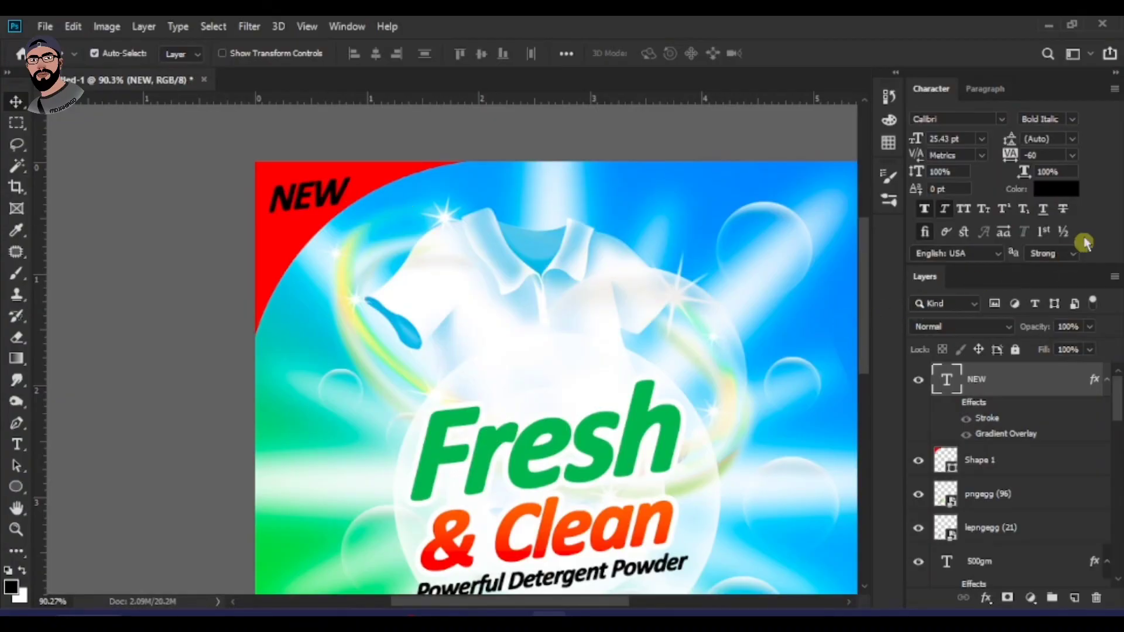
Change the "NEW" text colour to white ffffff.
{"action": "left_click", "coordinate": [1057, 194]}
{"action": "left_click_drag", "start_coordinate": [798, 439], "coordinate": [689, 322]}
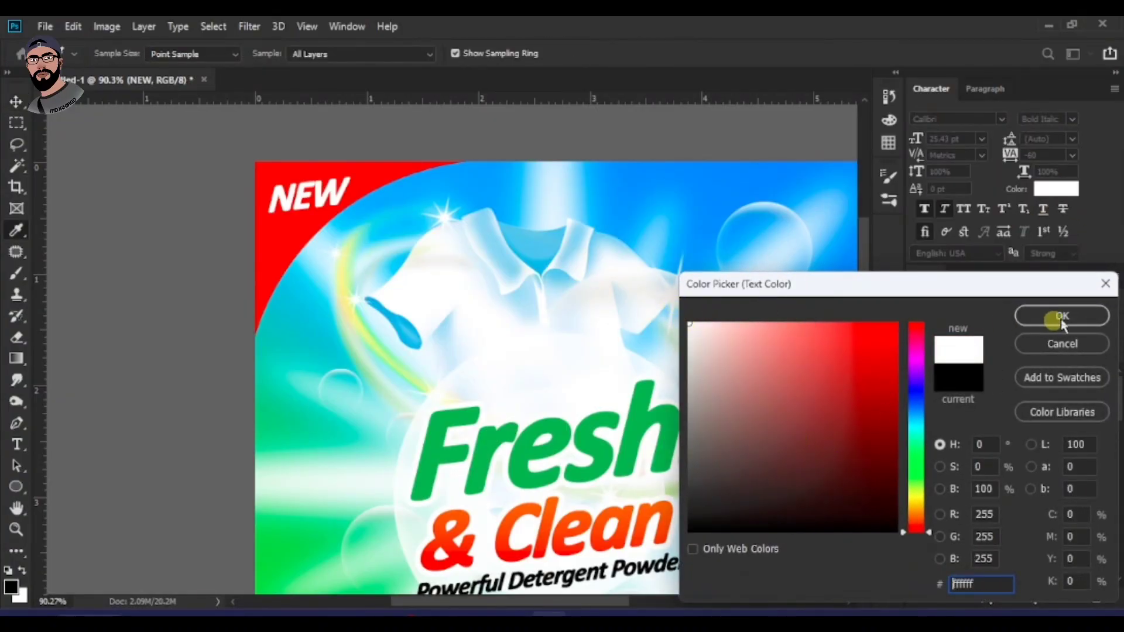
{"action": "left_click", "coordinate": [1083, 318]}
{"action": "key", "text": "v"}
{"action": "scroll", "coordinate": [594, 358], "scroll_direction": "down", "scroll_amount": 5}
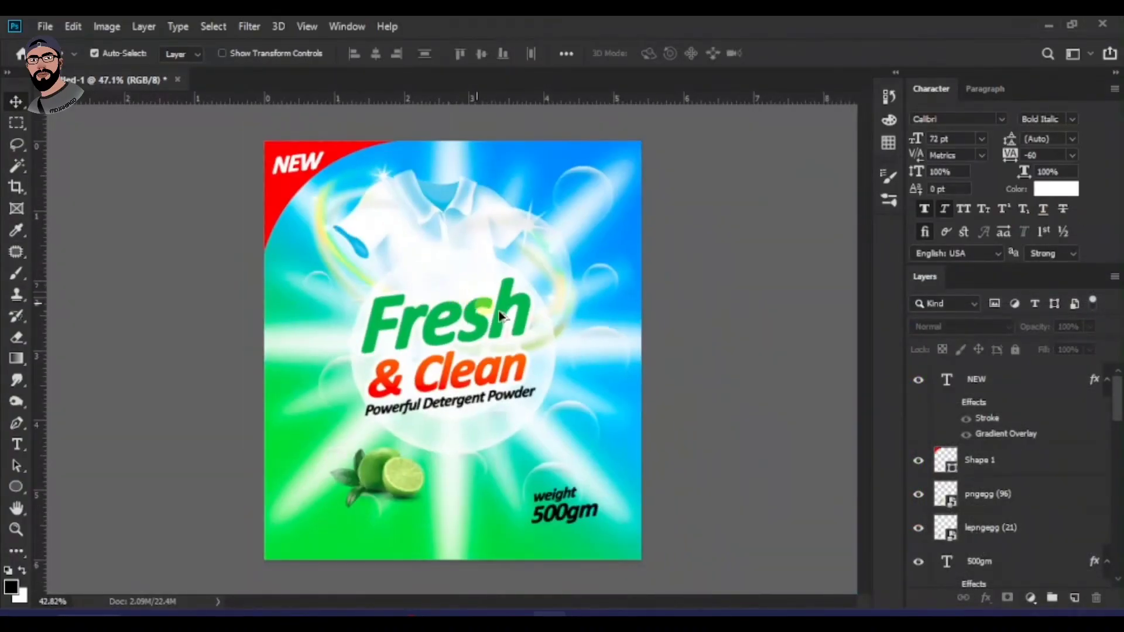
Compare the artwork with the reference pouch image Detergent powder_Packazup PSD.jpg.
{"action": "scroll", "coordinate": [594, 358], "scroll_direction": "up", "scroll_amount": 2}
{"action": "scroll", "coordinate": [614, 374], "scroll_direction": "up", "scroll_amount": 1}
{"action": "scroll", "coordinate": [632, 371], "scroll_direction": "down", "scroll_amount": 2}
{"action": "scroll", "coordinate": [633, 380], "scroll_direction": "up", "scroll_amount": 2}
{"action": "scroll", "coordinate": [619, 388], "scroll_direction": "down", "scroll_amount": 1}
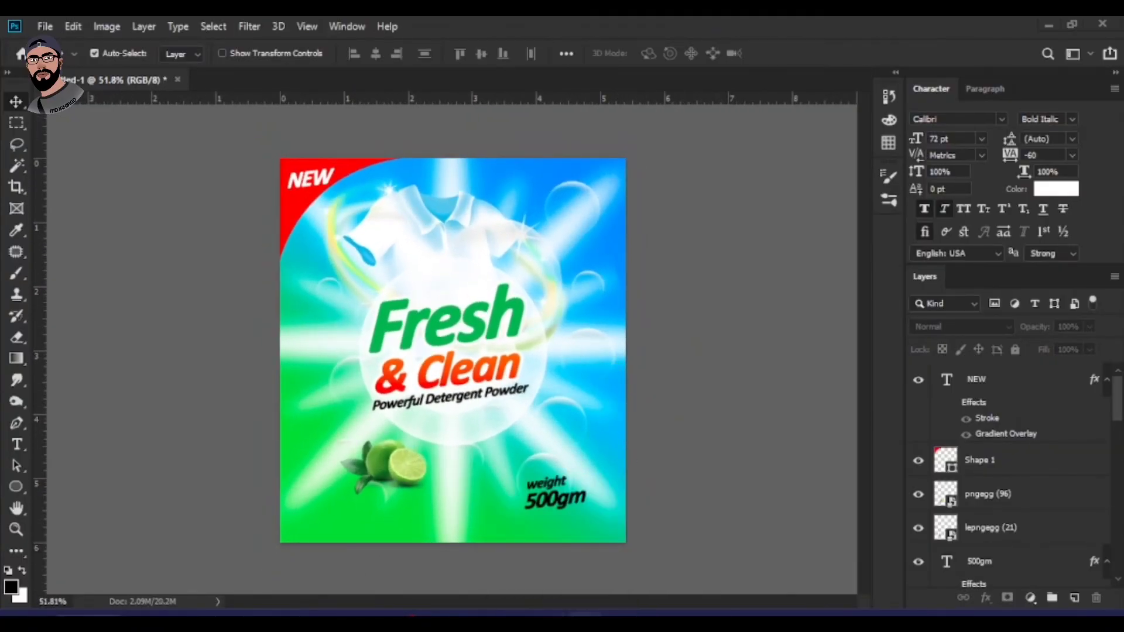
{"action": "left_click", "coordinate": [594, 610]}
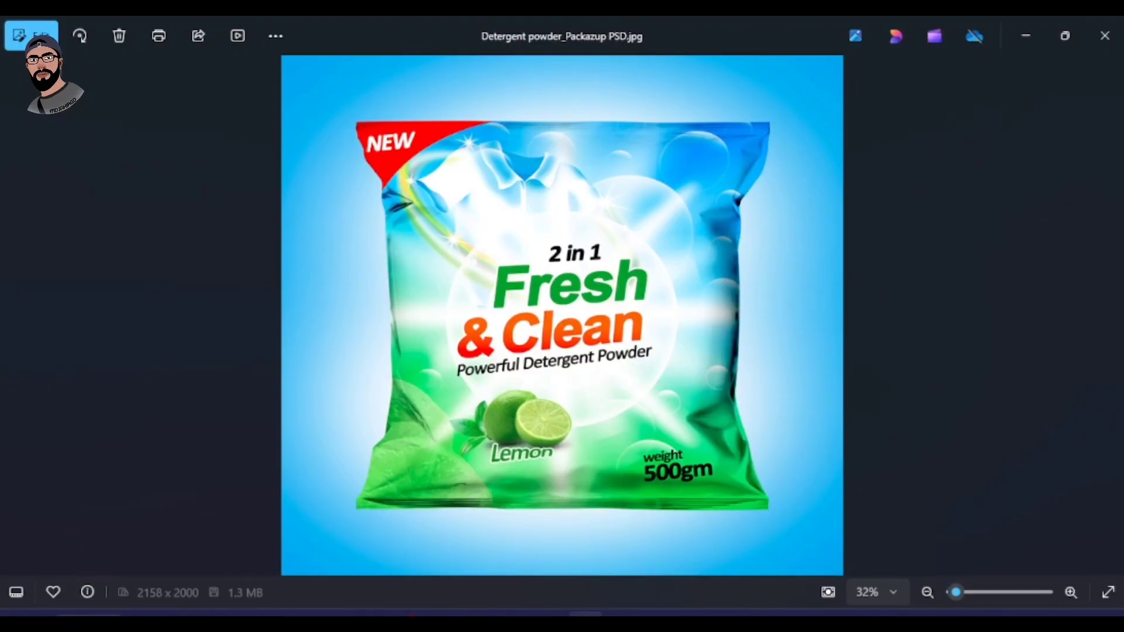
{"action": "key", "text": "alt+Tab"}
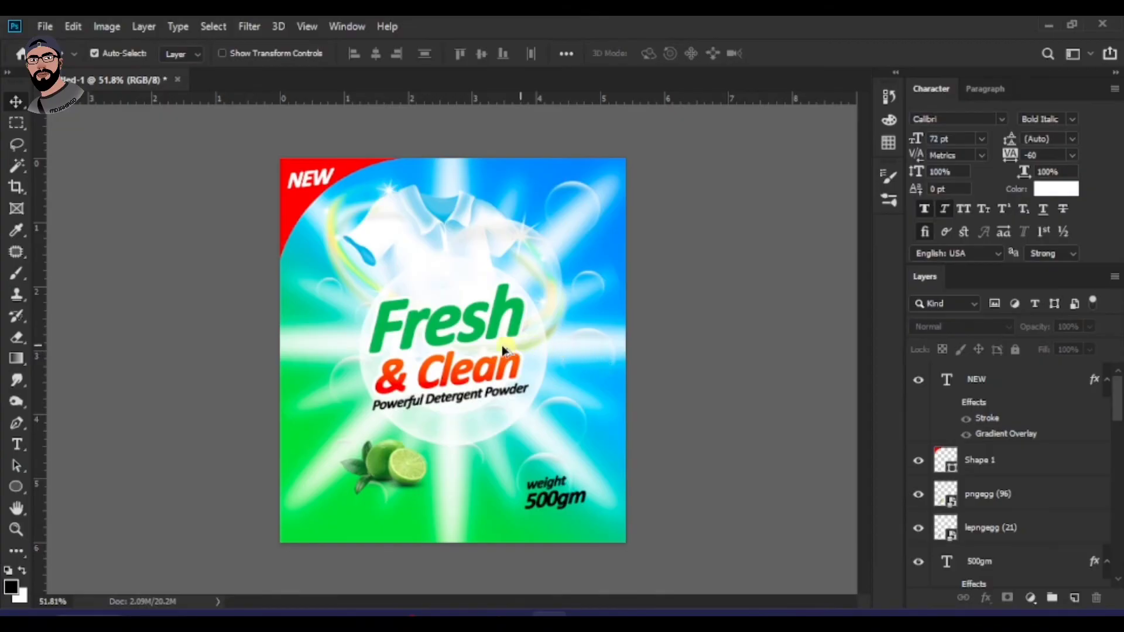
{"action": "scroll", "coordinate": [509, 349], "scroll_direction": "up", "scroll_amount": 1}
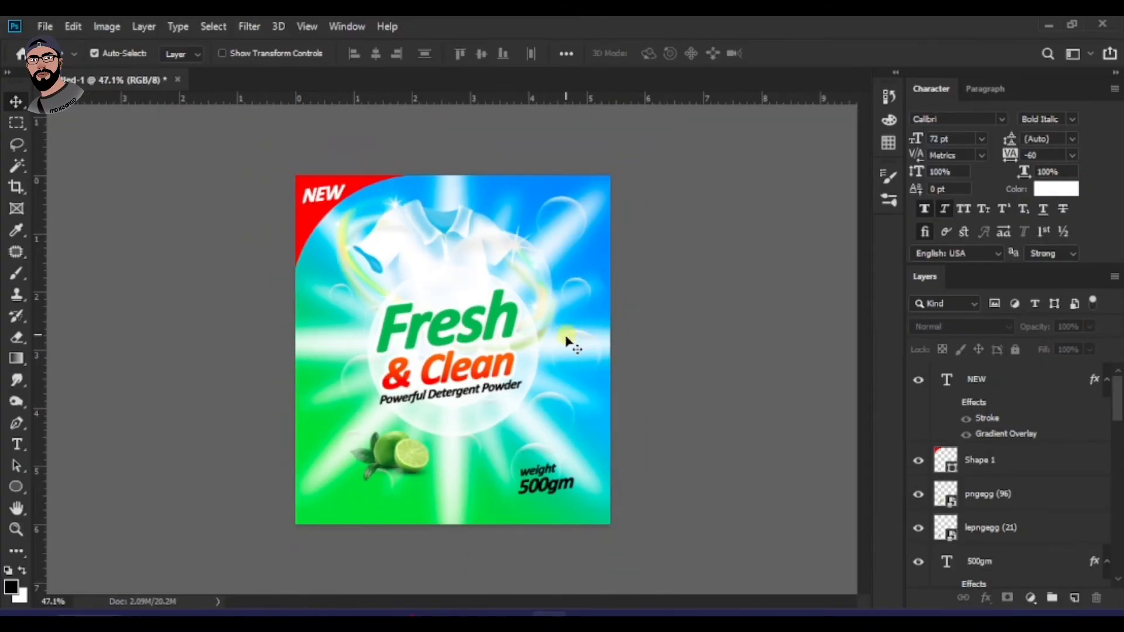
{"action": "scroll", "coordinate": [492, 345], "scroll_direction": "up", "scroll_amount": 1}
{"action": "scroll", "coordinate": [509, 363], "scroll_direction": "down", "scroll_amount": 1}
{"action": "scroll", "coordinate": [556, 372], "scroll_direction": "up", "scroll_amount": 1}
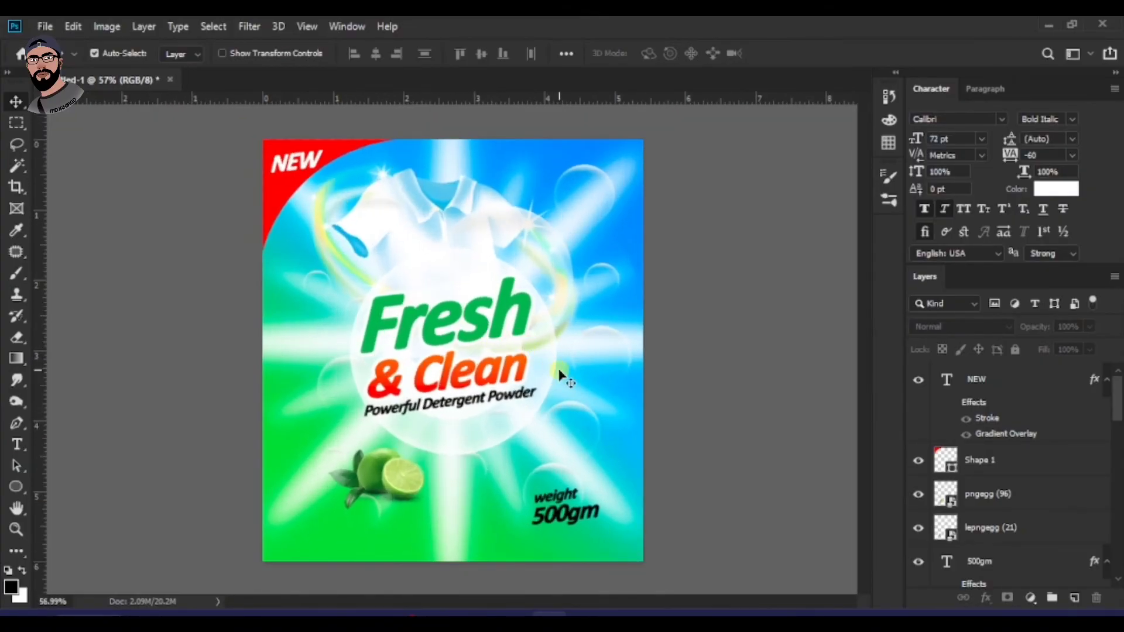
Duplicate the "weight" text to just above "Fresh" and change the copy's wording to "2 in 1".
{"action": "scroll", "coordinate": [498, 366], "scroll_direction": "up", "scroll_amount": 1}
{"action": "scroll", "coordinate": [498, 366], "scroll_direction": "down", "scroll_amount": 1}
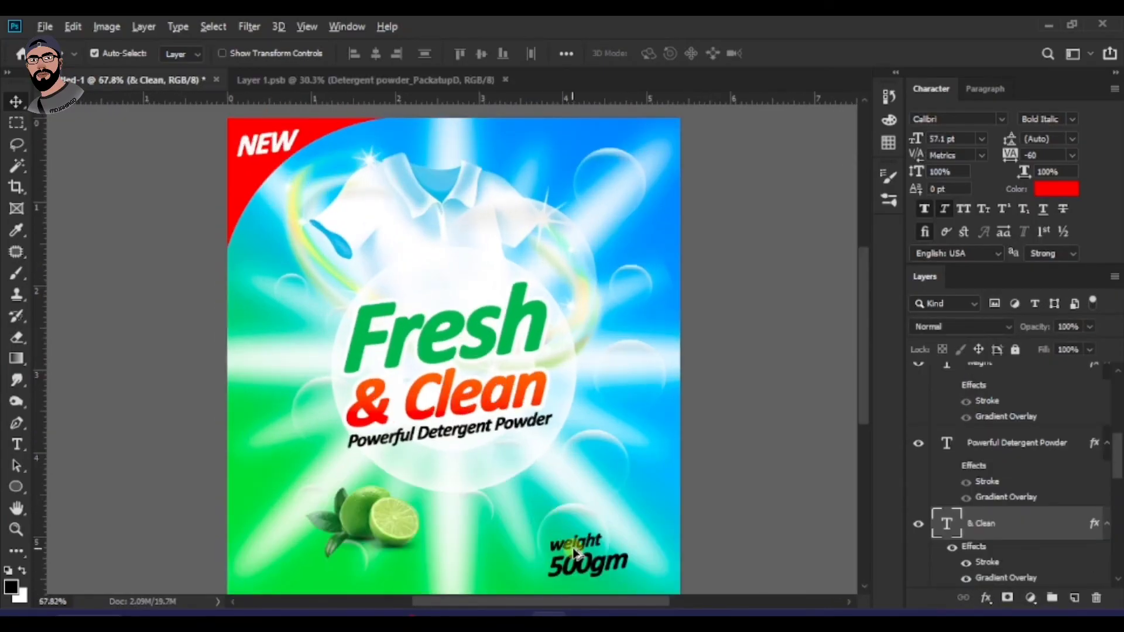
{"action": "left_click_drag", "start_coordinate": [505, 451], "coordinate": [459, 295]}
{"action": "double_click", "coordinate": [457, 287]}
{"action": "key", "text": "Left"}
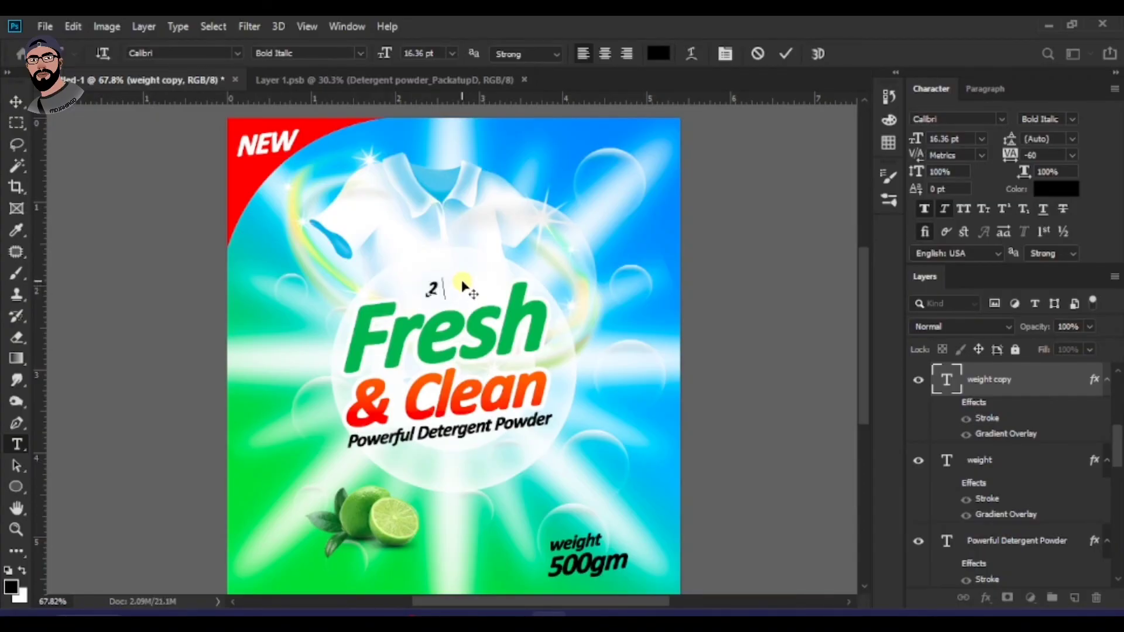
{"action": "left_click", "coordinate": [16, 101]}
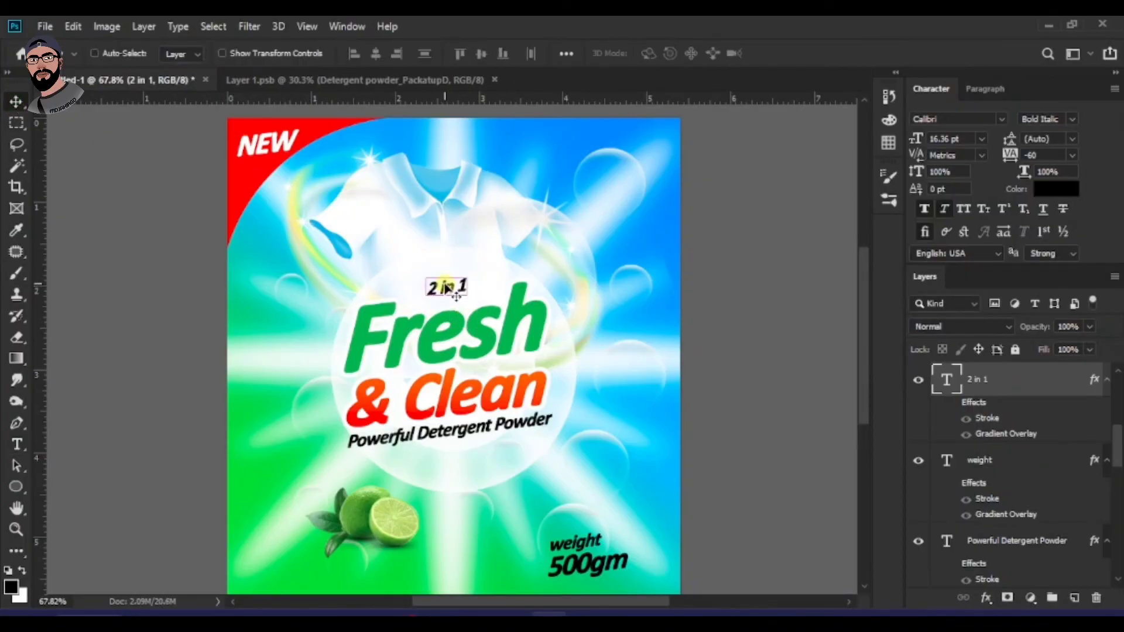
Enlarge the "2 in 1" text to about 29 pt and centre it just above the word "Fresh".
{"action": "key", "text": "ctrl+t"}
{"action": "left_click_drag", "start_coordinate": [472, 275], "coordinate": [489, 264]}
{"action": "double_click", "coordinate": [461, 284]}
{"action": "scroll", "coordinate": [444, 271], "scroll_direction": "down", "scroll_amount": 3}
{"action": "scroll", "coordinate": [448, 279], "scroll_direction": "up", "scroll_amount": 5}
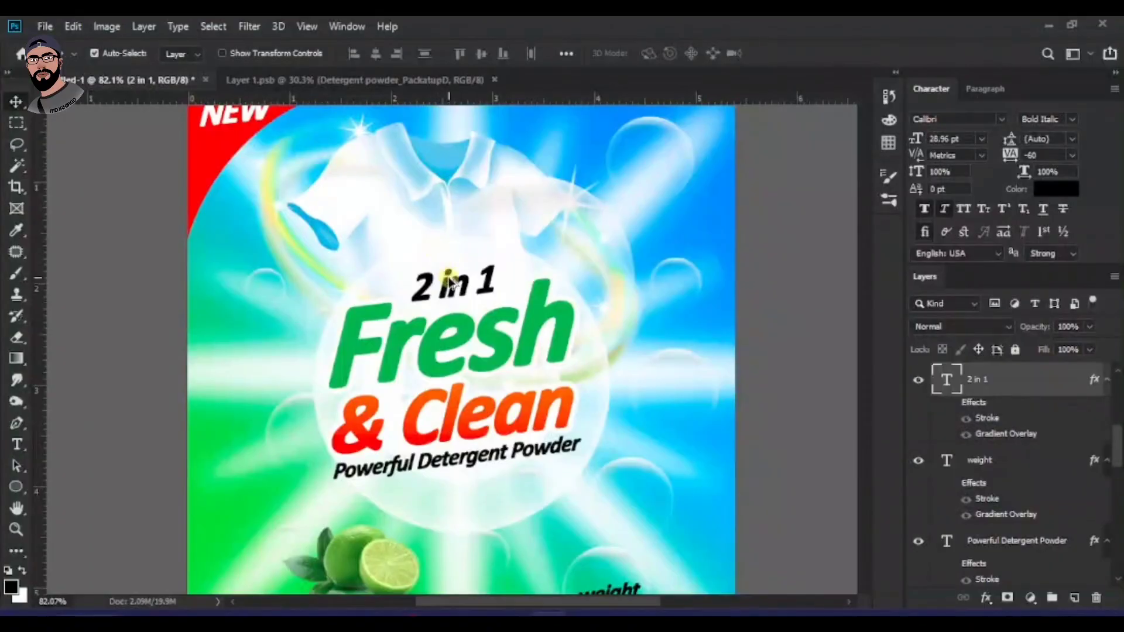
{"action": "scroll", "coordinate": [450, 283], "scroll_direction": "up", "scroll_amount": 1}
{"action": "left_click_drag", "start_coordinate": [463, 276], "coordinate": [464, 285]}
Enlarge a copy of the lime image and place it partly cropped in the artwork's lower-left corner.
{"action": "scroll", "coordinate": [449, 287], "scroll_direction": "down", "scroll_amount": 4}
{"action": "scroll", "coordinate": [457, 272], "scroll_direction": "up", "scroll_amount": 4}
{"action": "scroll", "coordinate": [464, 286], "scroll_direction": "down", "scroll_amount": 6}
{"action": "scroll", "coordinate": [597, 359], "scroll_direction": "up", "scroll_amount": 2}
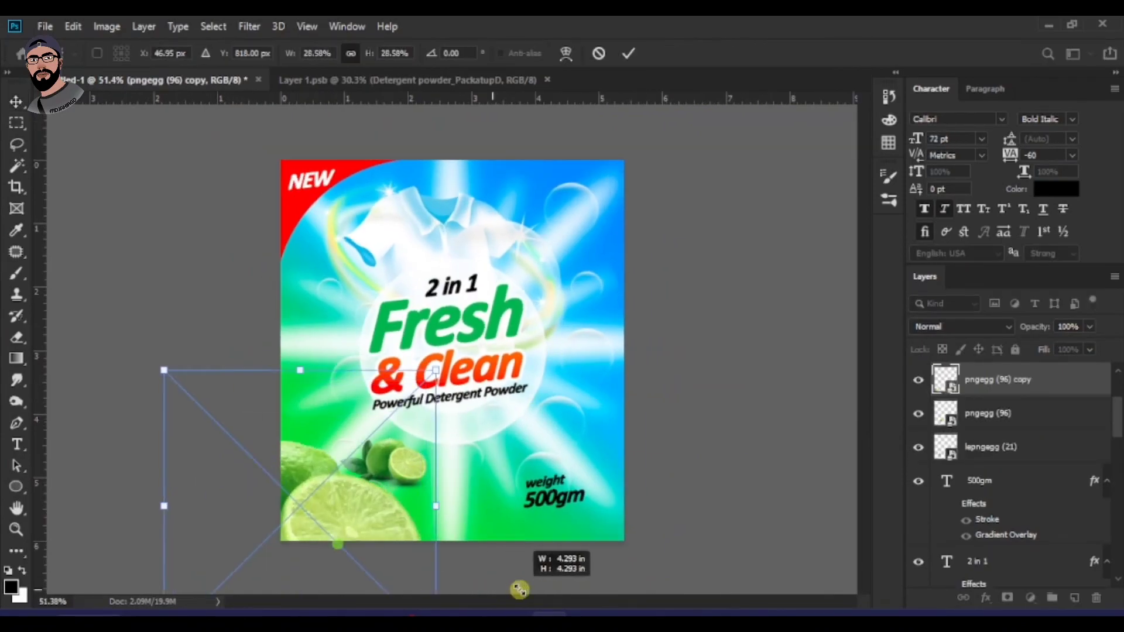
{"action": "left_click_drag", "start_coordinate": [520, 592], "coordinate": [529, 593]}
{"action": "mouse_move", "coordinate": [358, 504]}
{"action": "left_mouse_down"}
{"action": "mouse_move", "coordinate": [315, 488]}
{"action": "mouse_move", "coordinate": [319, 509]}
{"action": "mouse_move", "coordinate": [351, 497]}
{"action": "mouse_move", "coordinate": [378, 509]}
{"action": "left_mouse_up"}
{"action": "key", "text": "Return"}
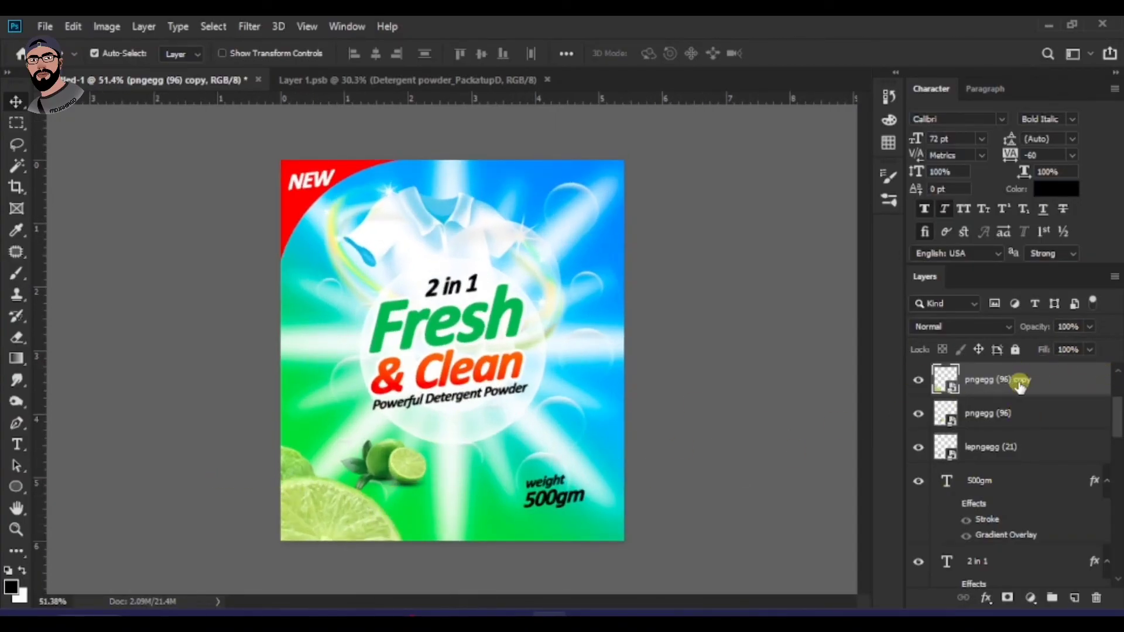
Lower the opacity of the enlarged lime copy to about 54% so it blends into the green background.
{"action": "left_click", "coordinate": [1089, 327]}
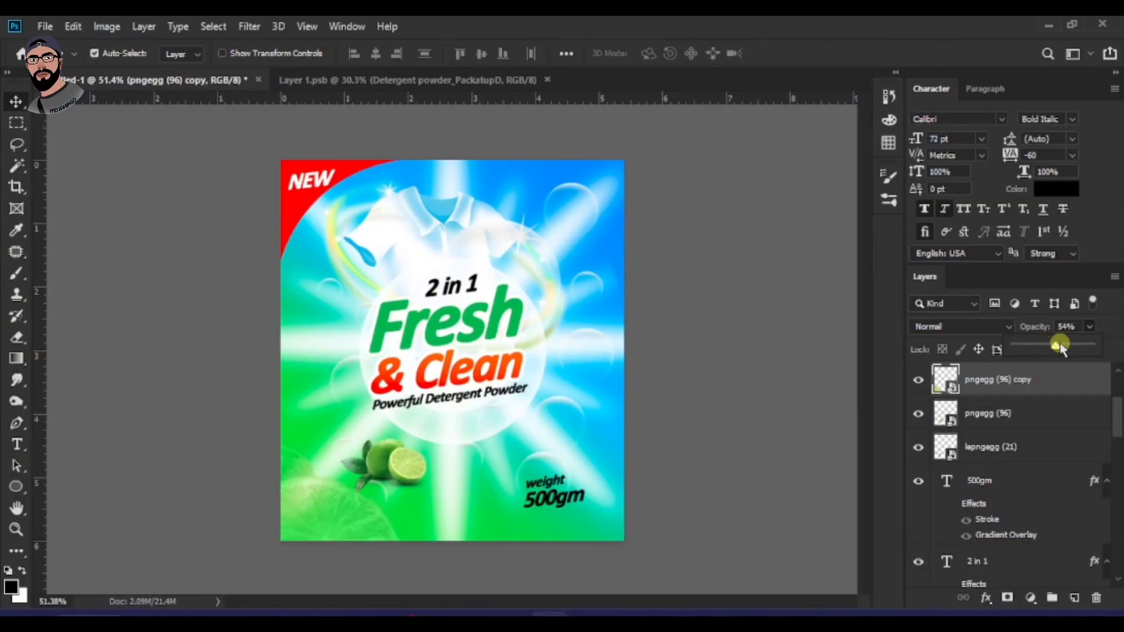
{"action": "left_click", "coordinate": [680, 435]}
{"action": "scroll", "coordinate": [399, 460], "scroll_direction": "up", "scroll_amount": 3}
{"action": "left_click_drag", "start_coordinate": [353, 537], "coordinate": [328, 483]}
{"action": "scroll", "coordinate": [834, 384], "scroll_direction": "down", "scroll_amount": 2}
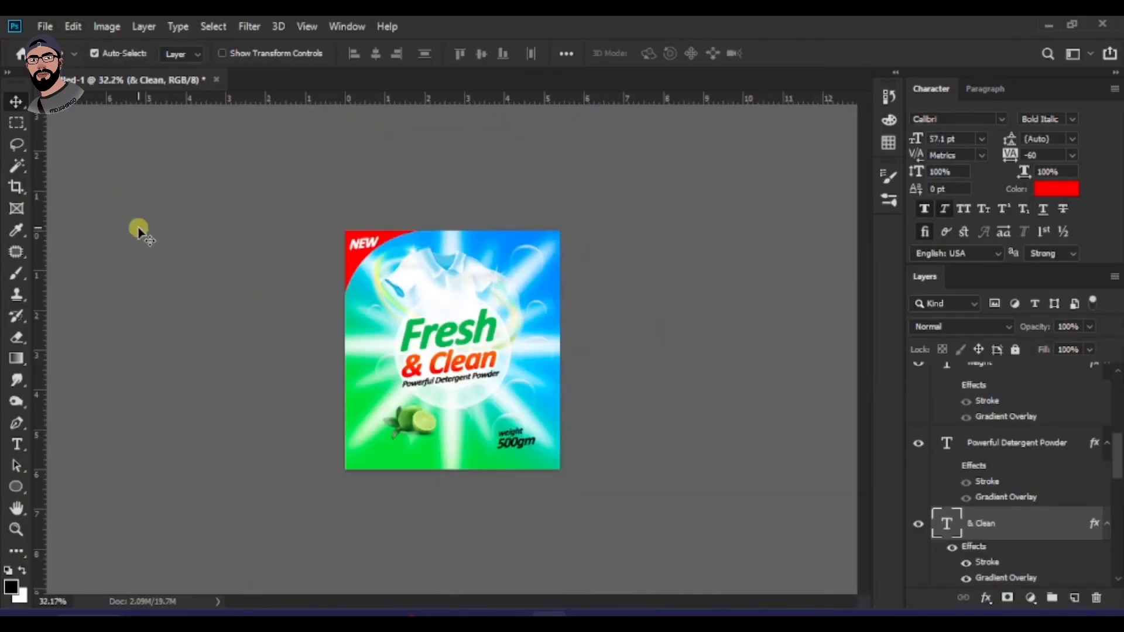
Open Detergent powder_Packaging Mockup PSD.psd and open the contents of its Place Design smart object.
{"action": "key", "text": "ctrl+o"}
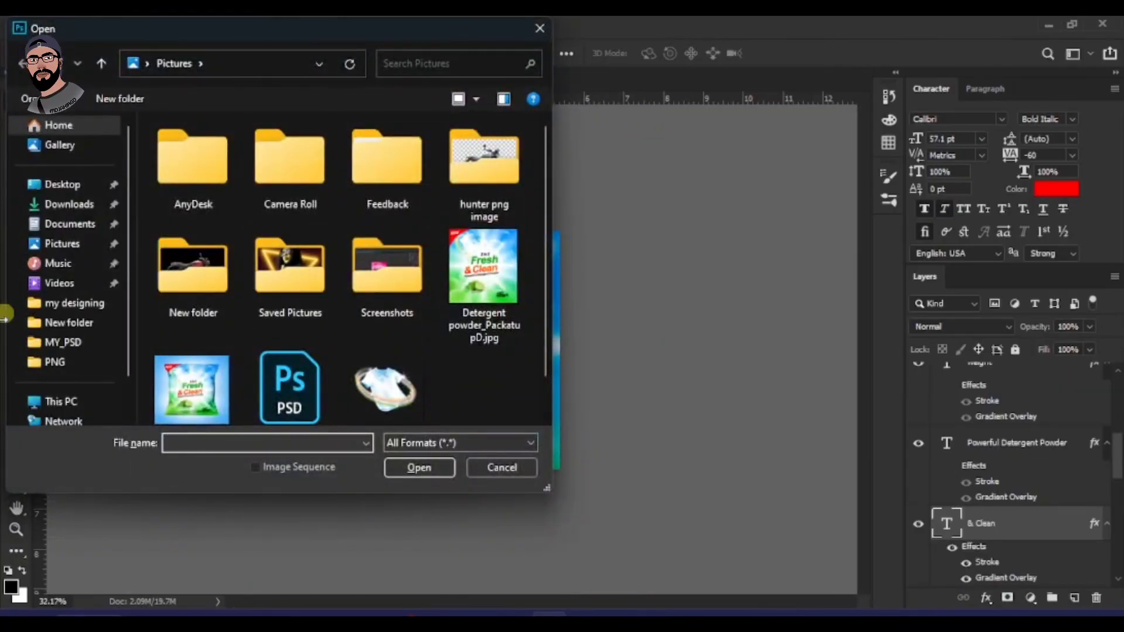
{"action": "scroll", "coordinate": [221, 345], "scroll_direction": "down", "scroll_amount": 1}
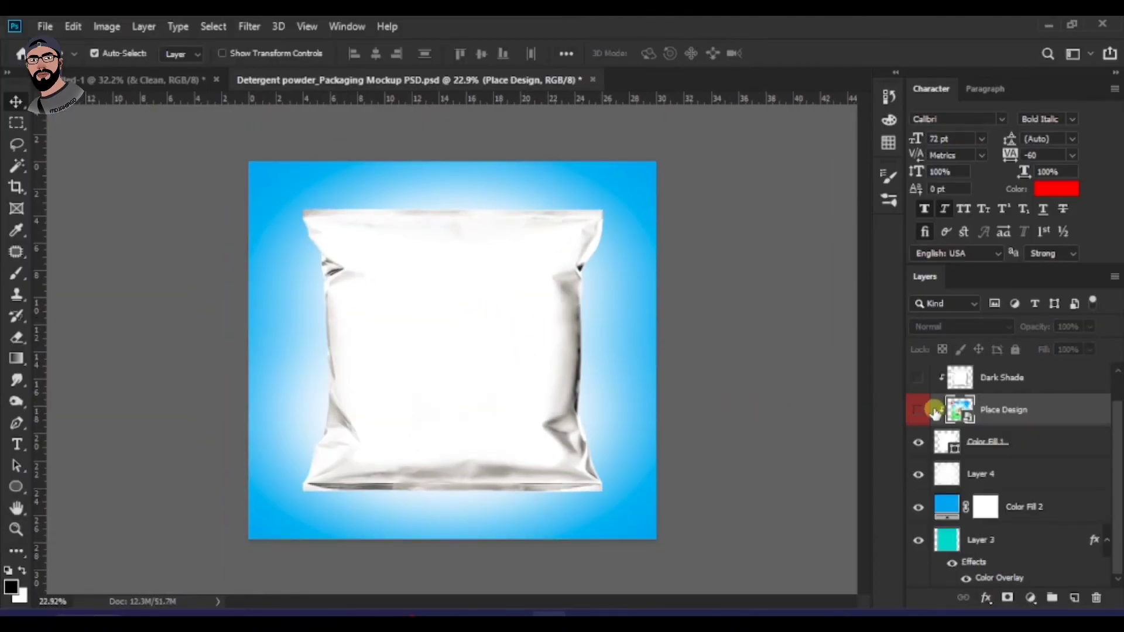
{"action": "double_click", "coordinate": [966, 416]}
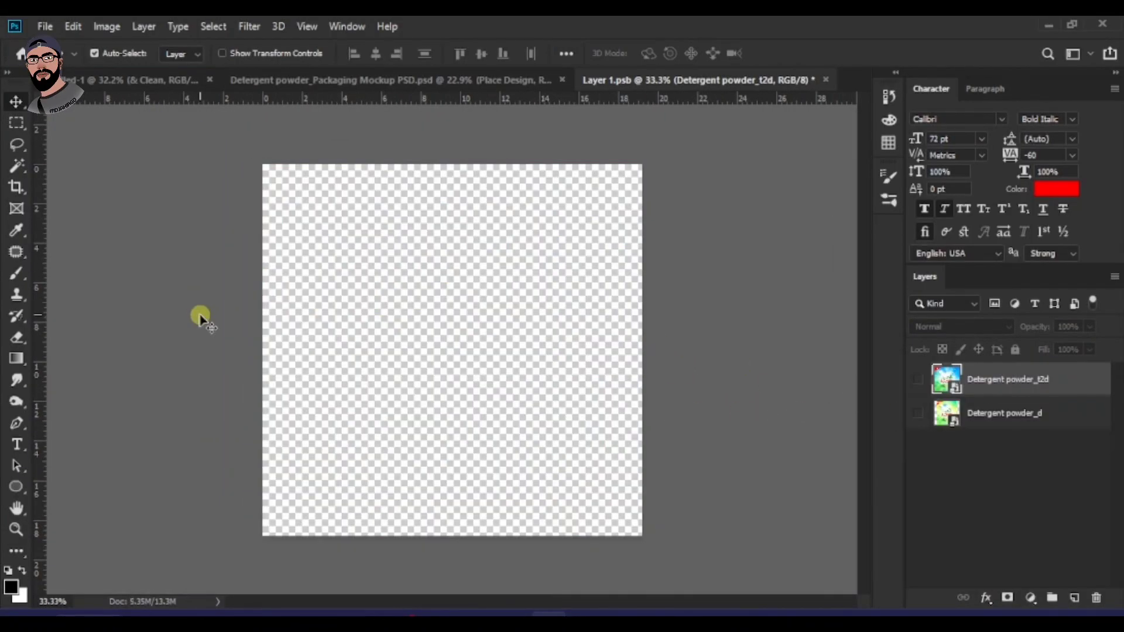
Place Detergent powder_PackatupD.jpg as an embedded image in the smart object and stretch it to the full canvas width.
{"action": "left_click", "coordinate": [44, 26]}
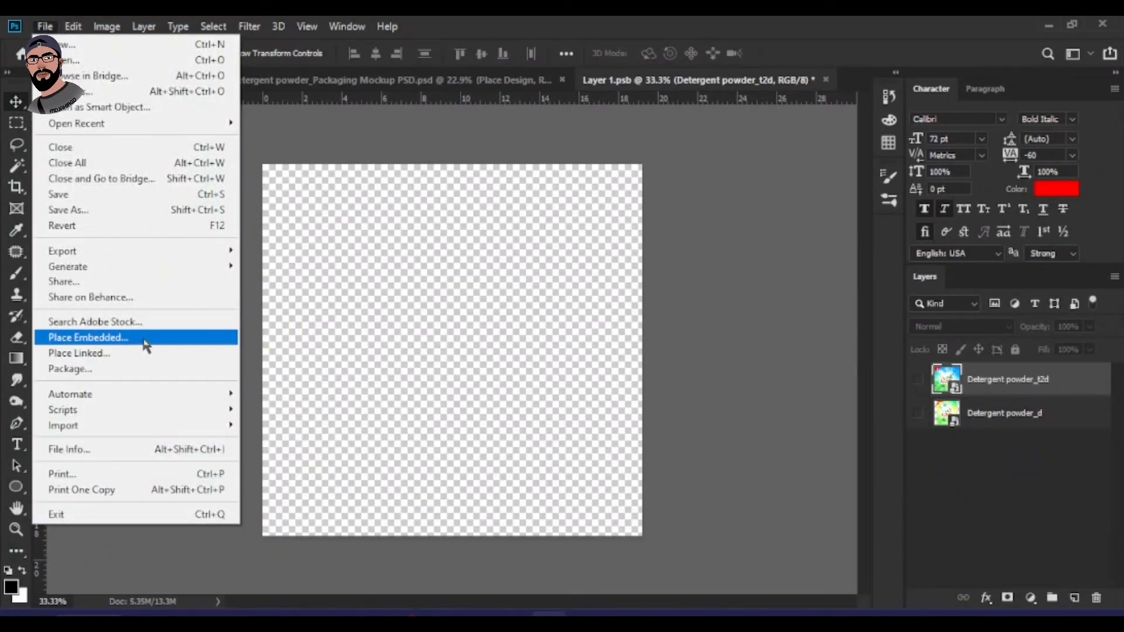
{"action": "left_click", "coordinate": [144, 339]}
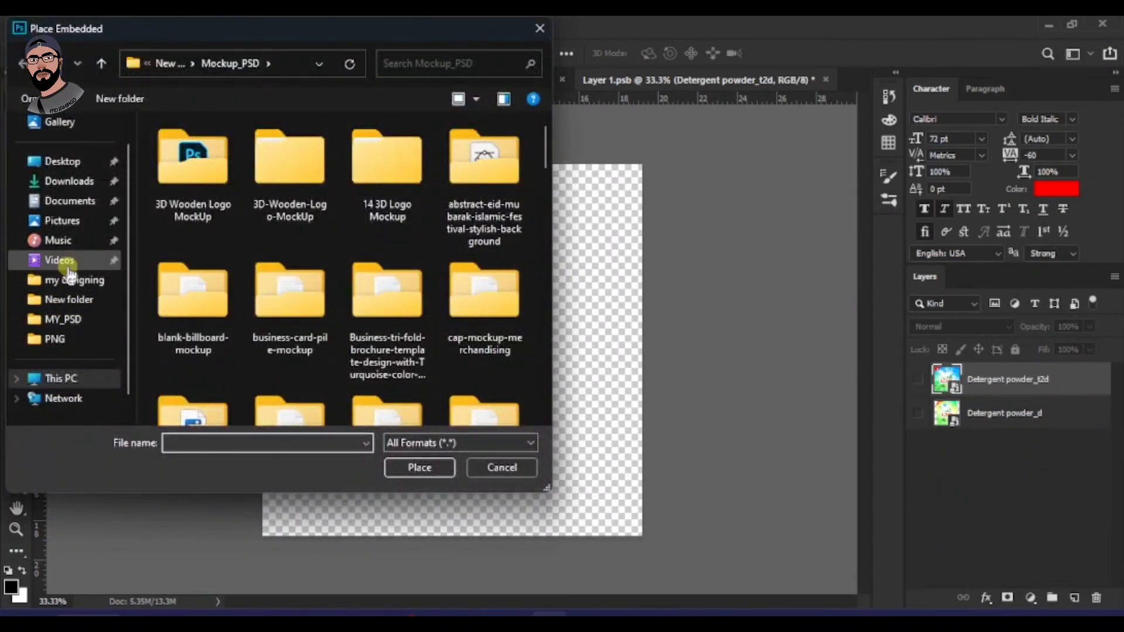
{"action": "left_click", "coordinate": [58, 221]}
{"action": "double_click", "coordinate": [483, 266]}
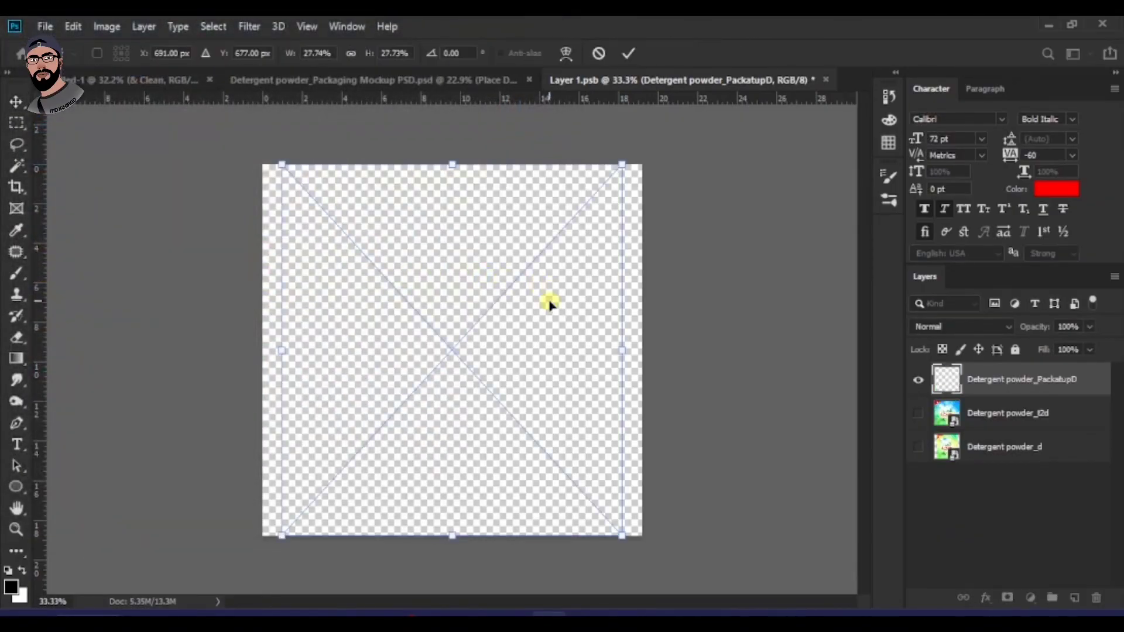
{"action": "left_click_drag", "start_coordinate": [280, 351], "coordinate": [263, 350]}
{"action": "left_click_drag", "start_coordinate": [621, 352], "coordinate": [635, 351]}
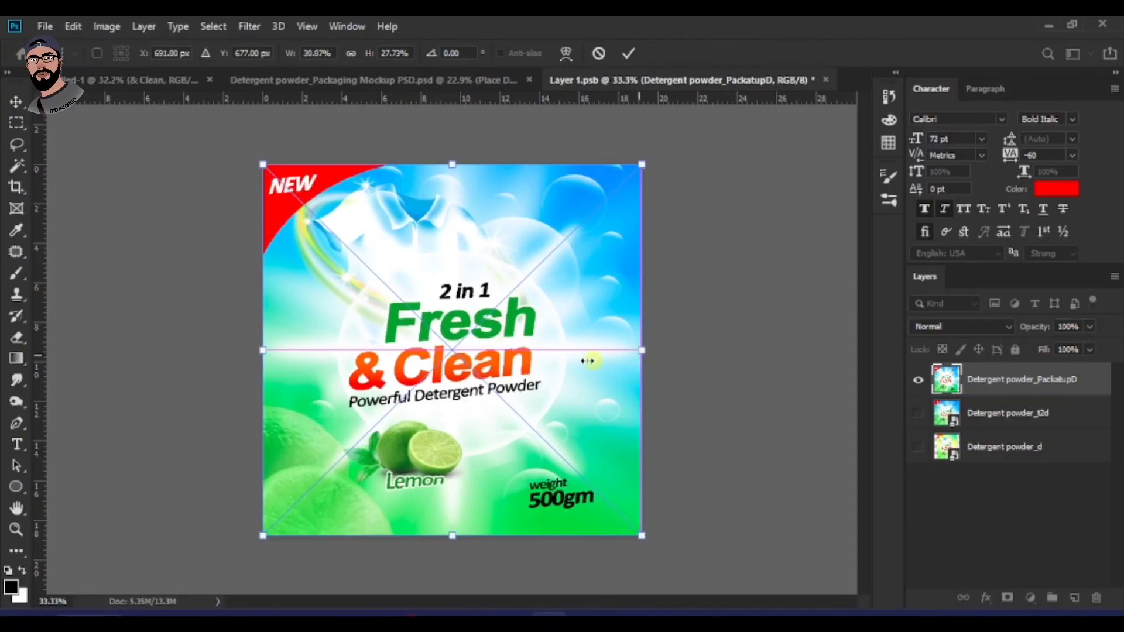
{"action": "key", "text": "Return"}
Save the Place Design smart object and return to the packaging mockup to check the design on the pouch.
{"action": "scroll", "coordinate": [574, 367], "scroll_direction": "down", "scroll_amount": 2}
{"action": "scroll", "coordinate": [556, 366], "scroll_direction": "up", "scroll_amount": 2}
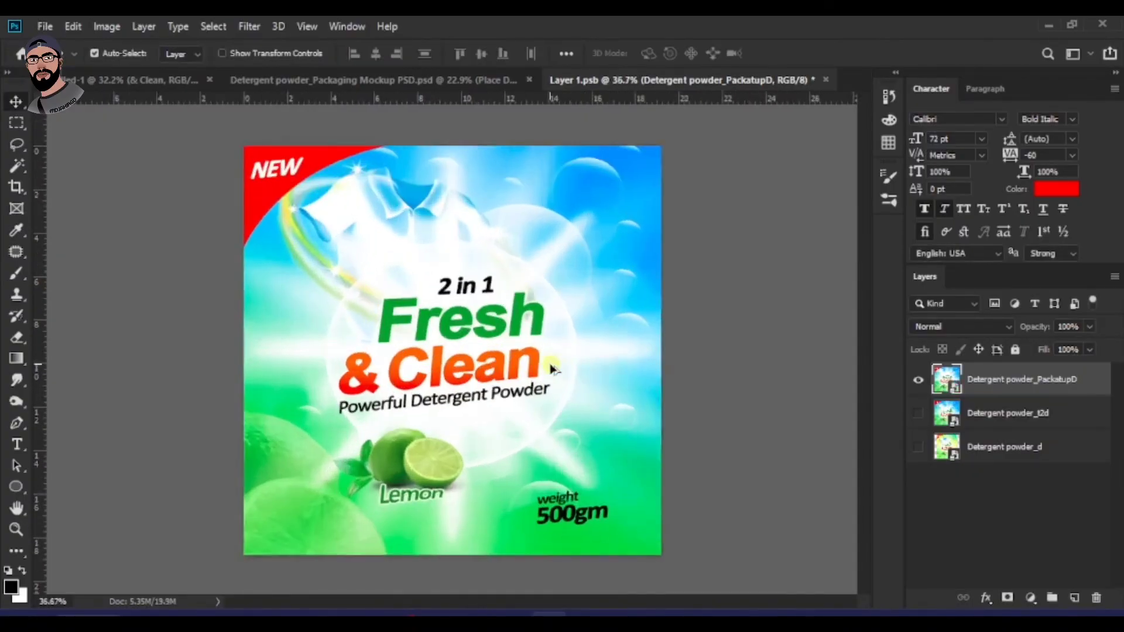
{"action": "scroll", "coordinate": [595, 371], "scroll_direction": "down", "scroll_amount": 1}
{"action": "key", "text": "ctrl+s"}
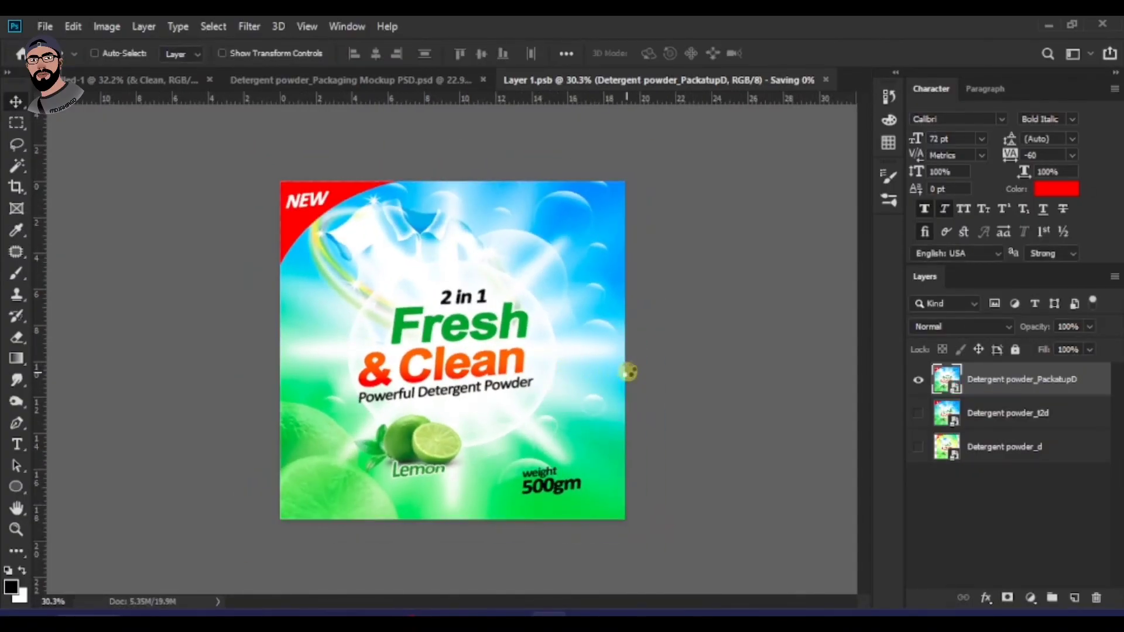
{"action": "key", "text": "ctrl+Tab"}
{"action": "scroll", "coordinate": [458, 346], "scroll_direction": "up", "scroll_amount": 2}
{"action": "scroll", "coordinate": [473, 366], "scroll_direction": "down", "scroll_amount": 1}
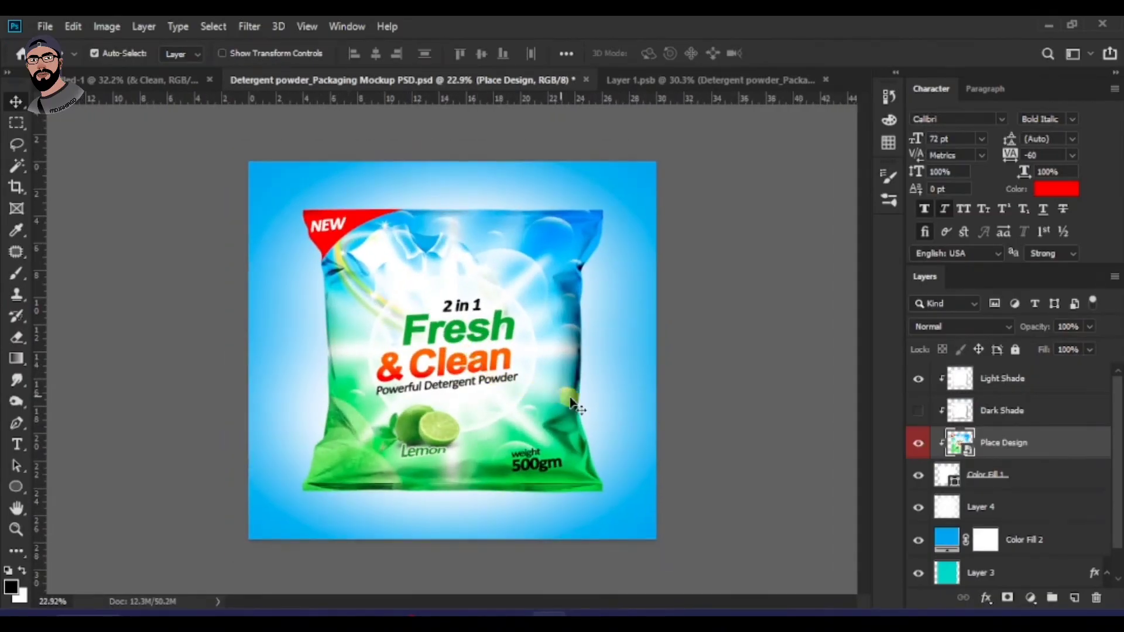